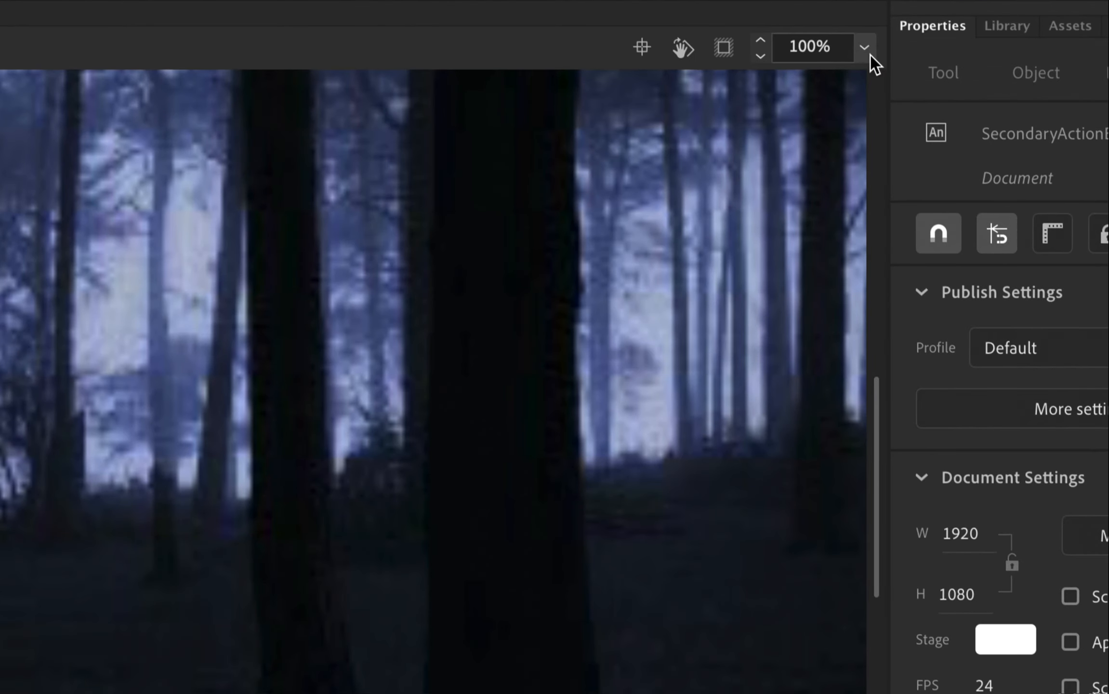
Zoom out to show all stage content, play the ball animation, and scrub through it to frame 56 to review the landing
left_click(864, 47)
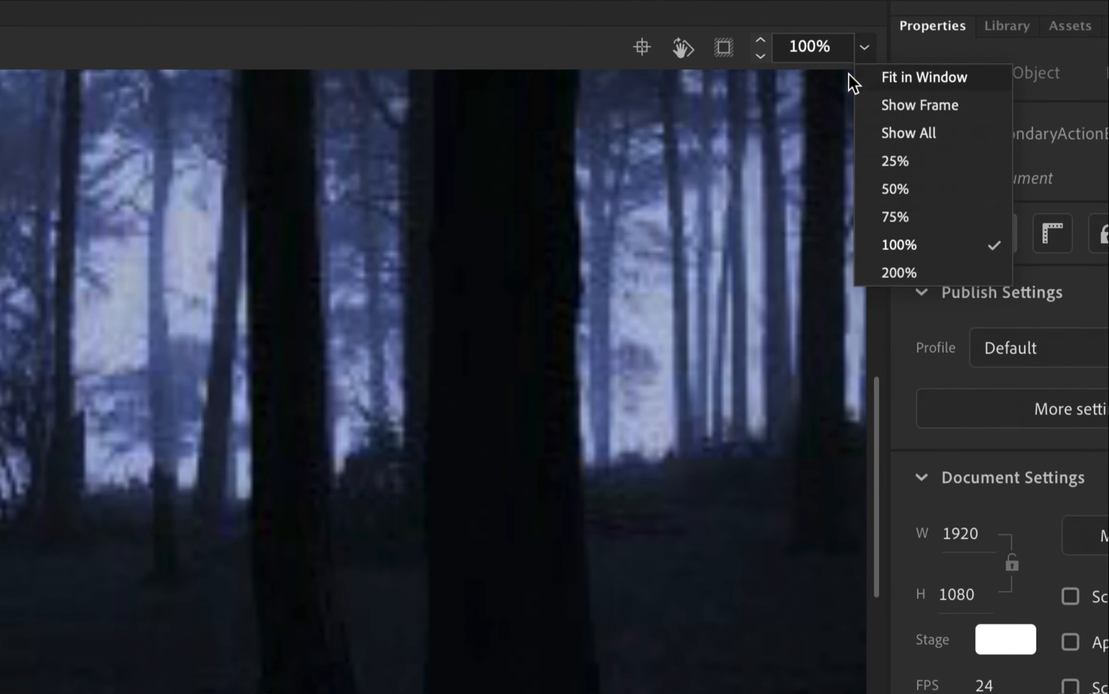
left_click(905, 132)
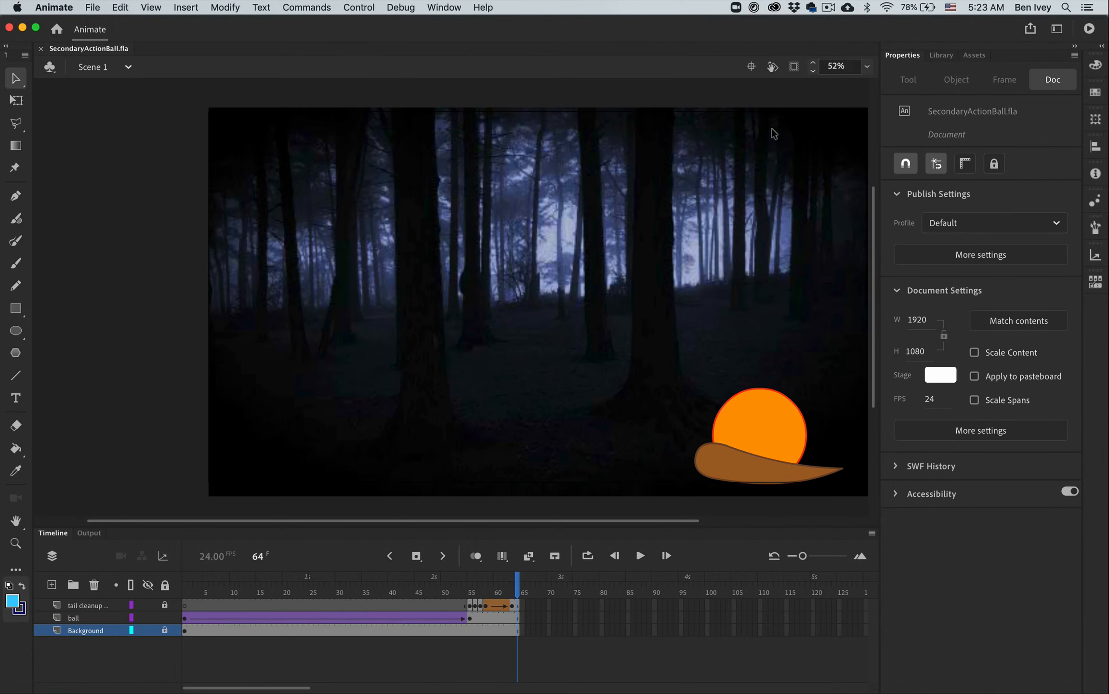
key("Return")
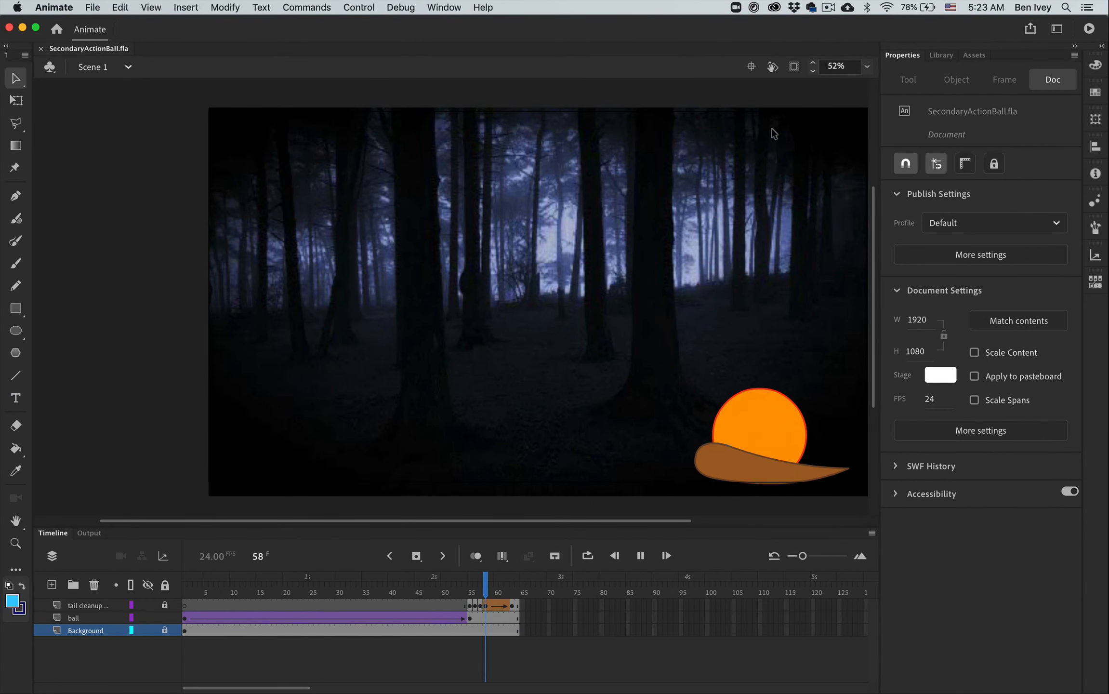
key("Return")
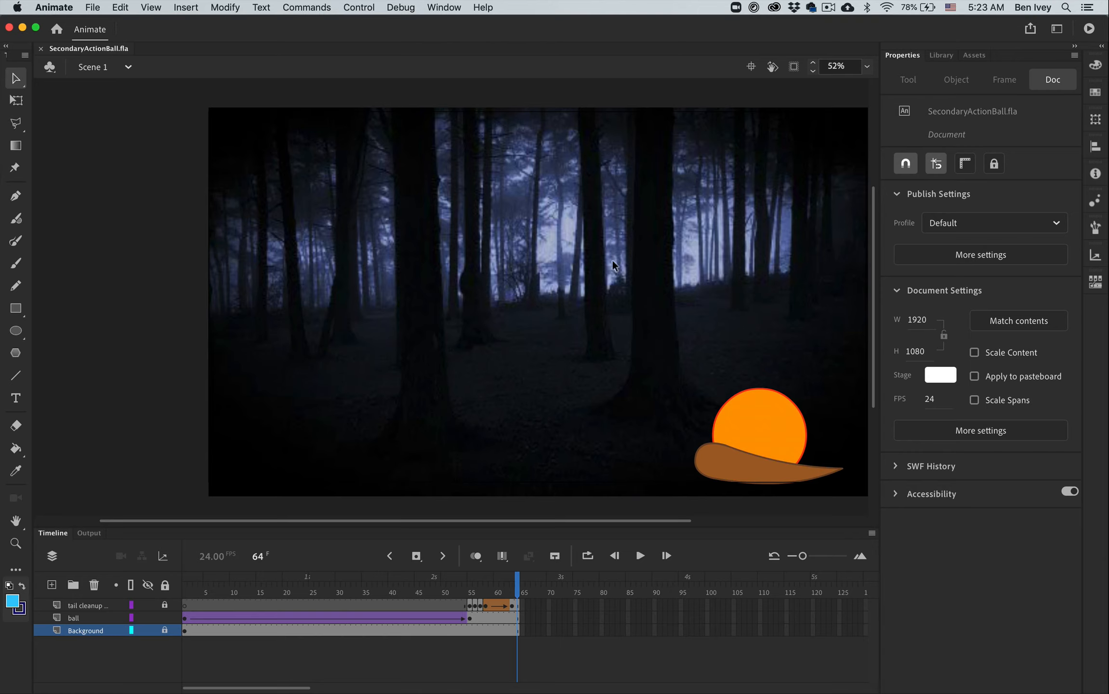
key("Return")
left_click_drag(203, 594, 474, 587)
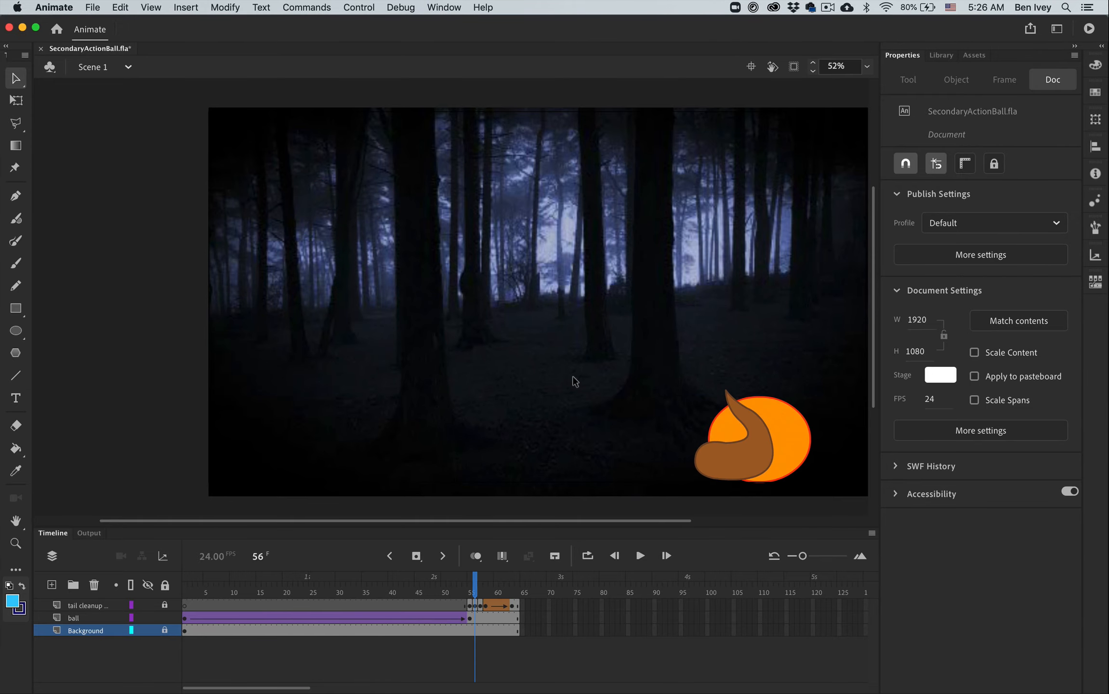
Switch to the Tradigital Animate CC e-book to read the Secondary Action chapter's instructions for sketching the face
key("ctrl+Up")
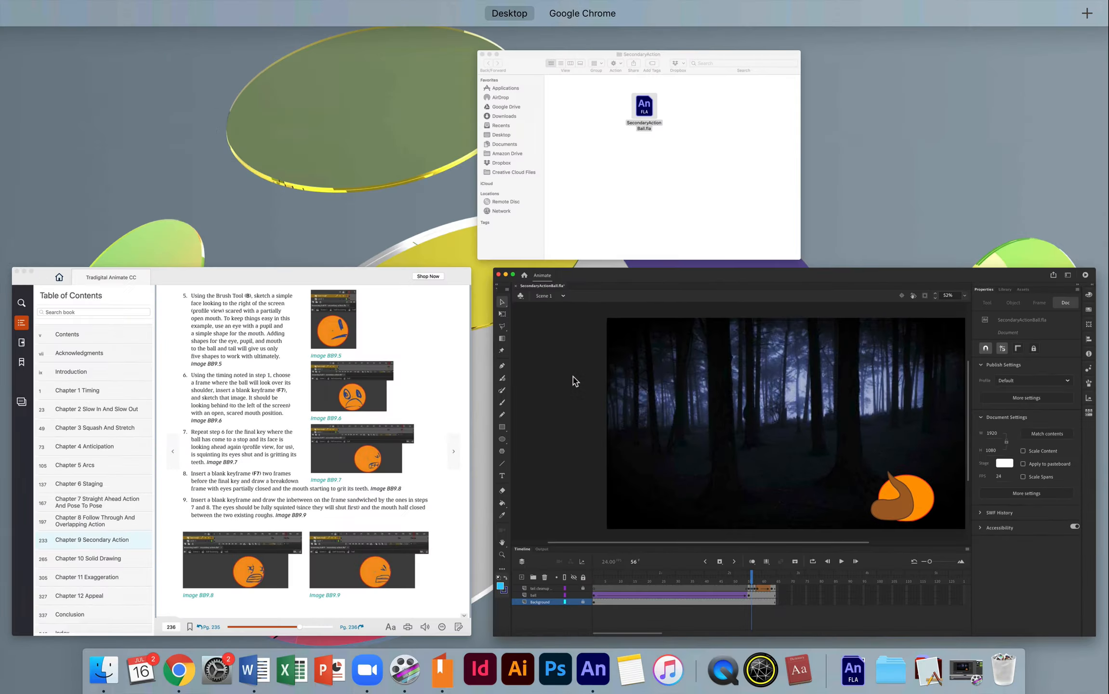
left_click(329, 420)
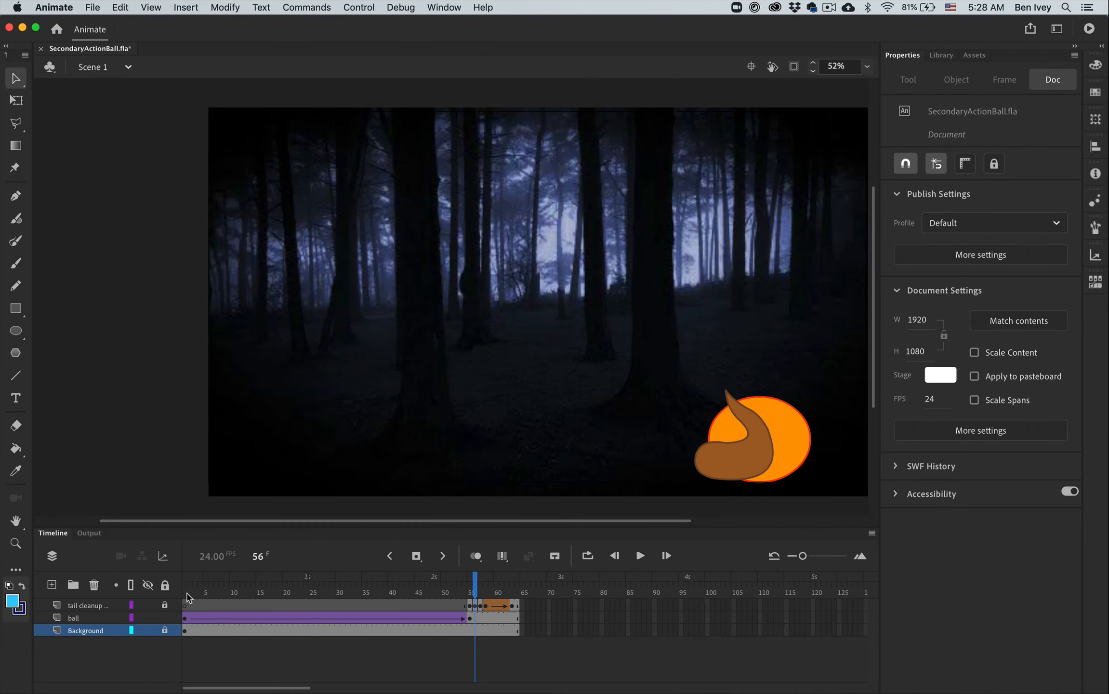
Add a new layer above the tail cleanup layer and name it "rough face"
left_click(187, 594)
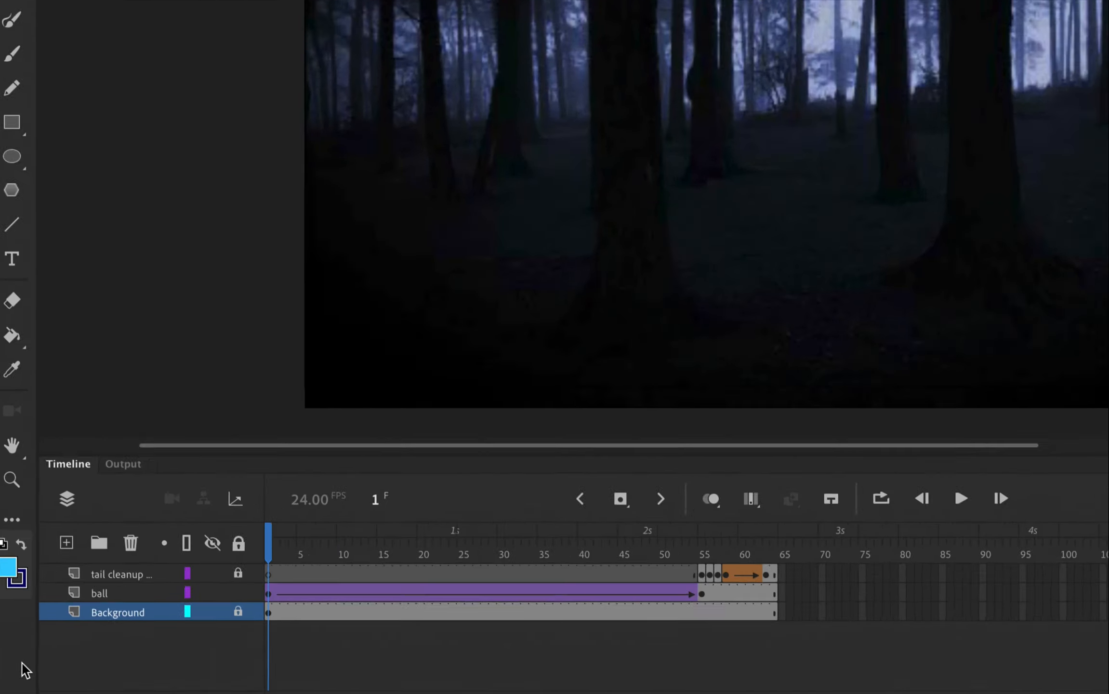
left_click(96, 575)
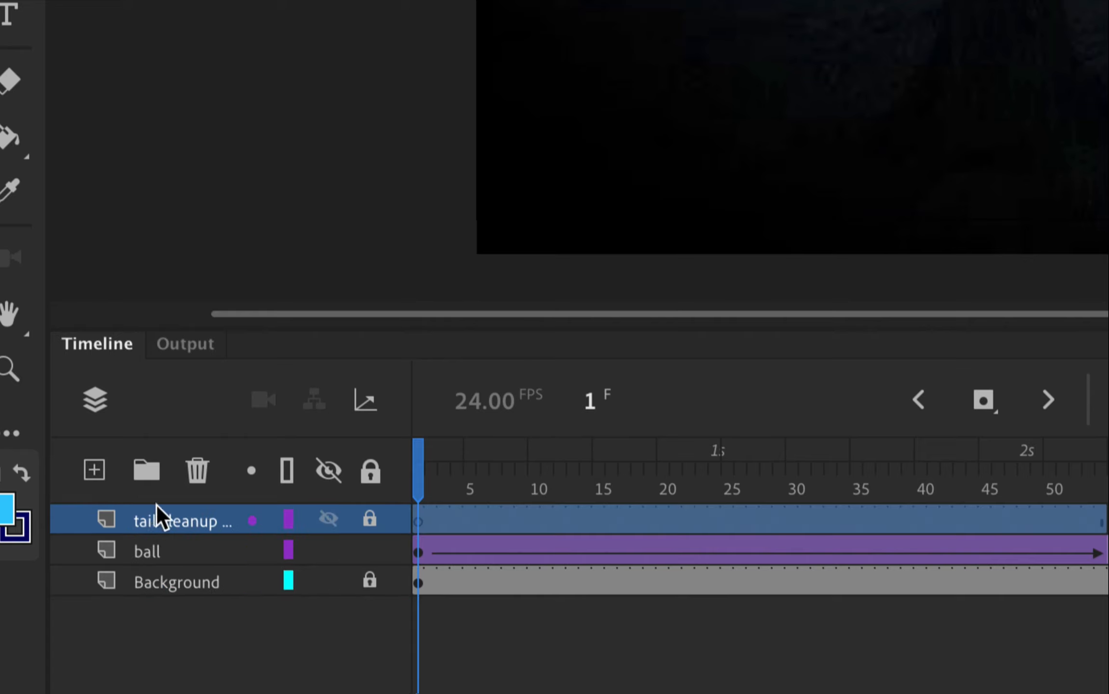
left_click(93, 474)
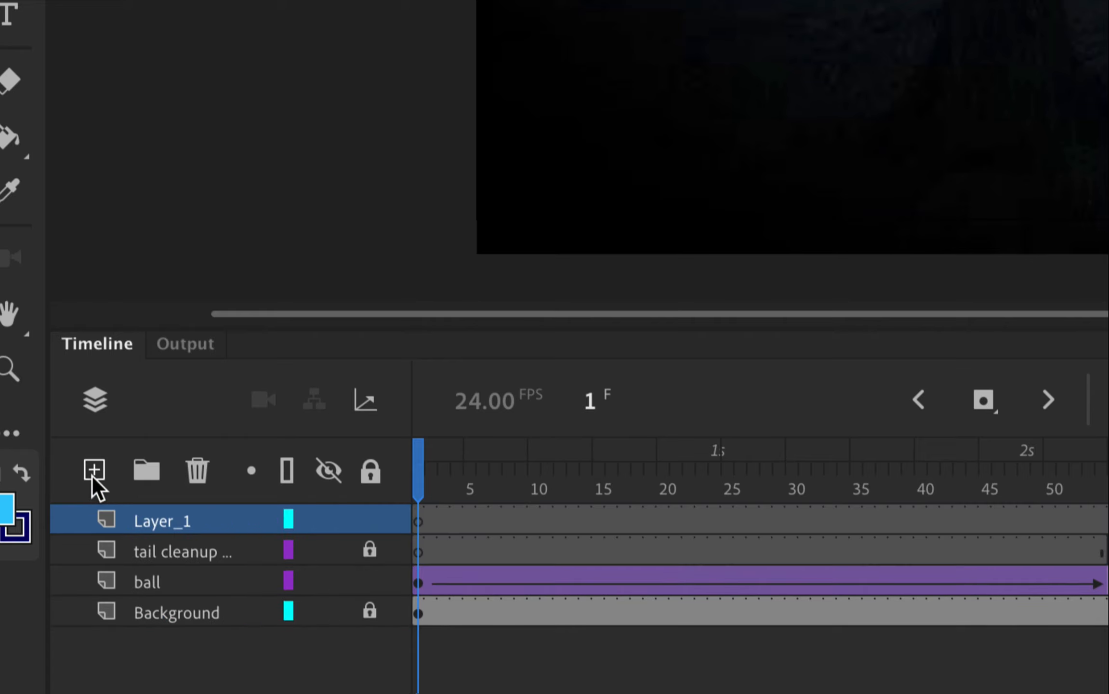
double_click(153, 518)
type("ro")
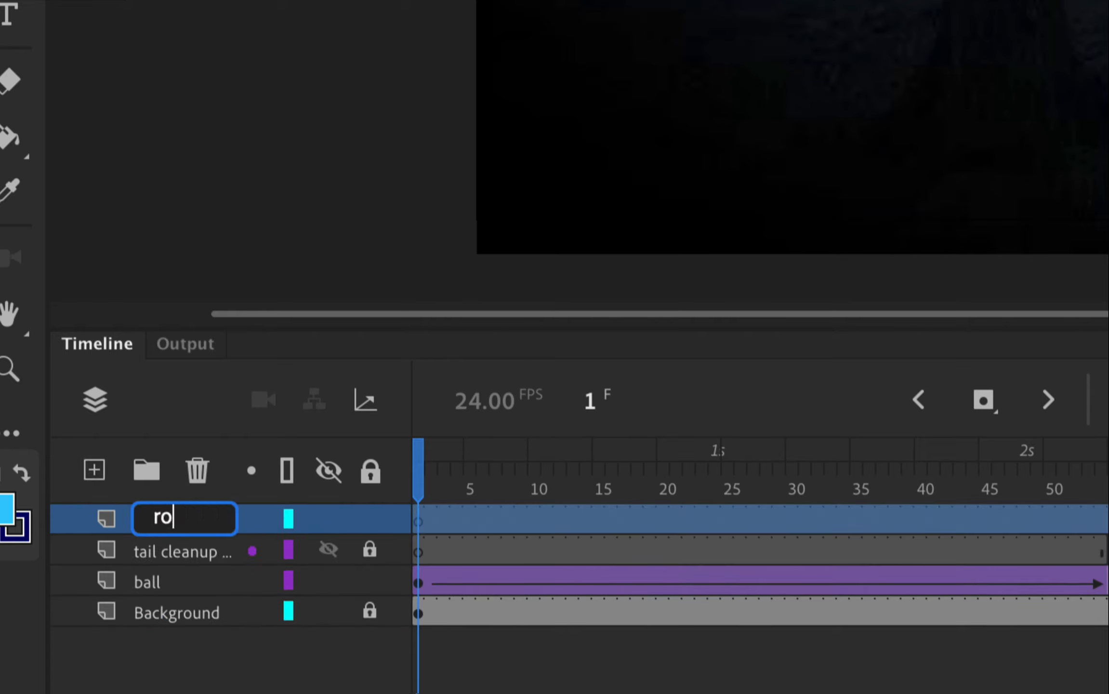
type("ugh face")
key("Return")
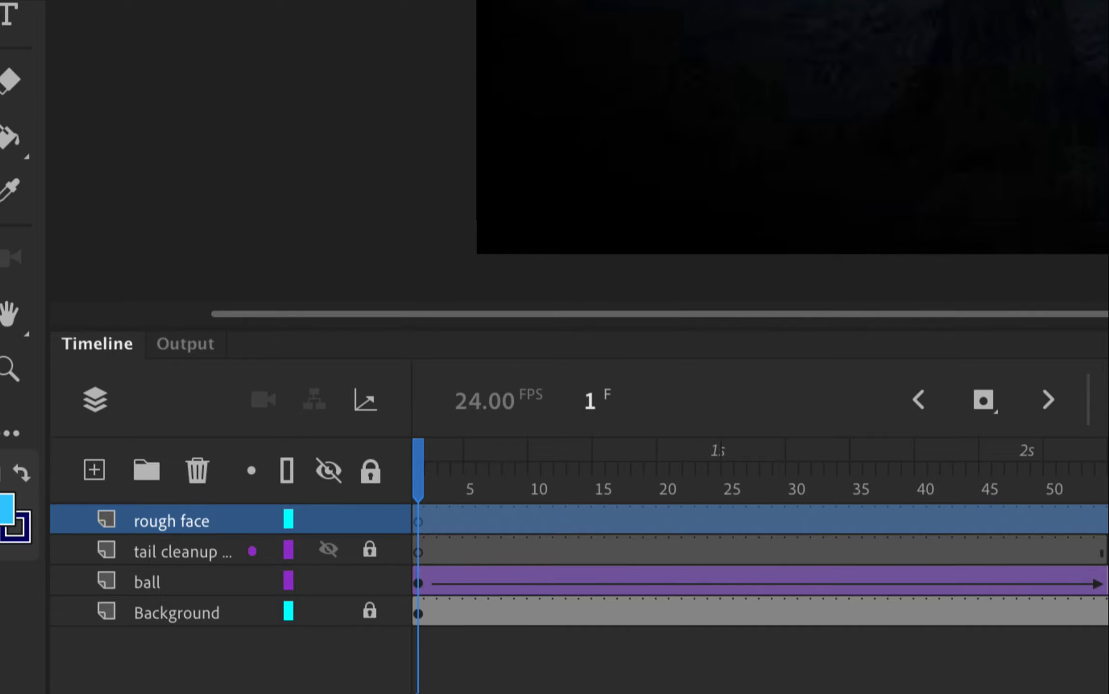
On frame 1 of the rough face layer, set the Classic Brush to a bright blue fill and round tip, testing it with a trial stroke
left_click(417, 523)
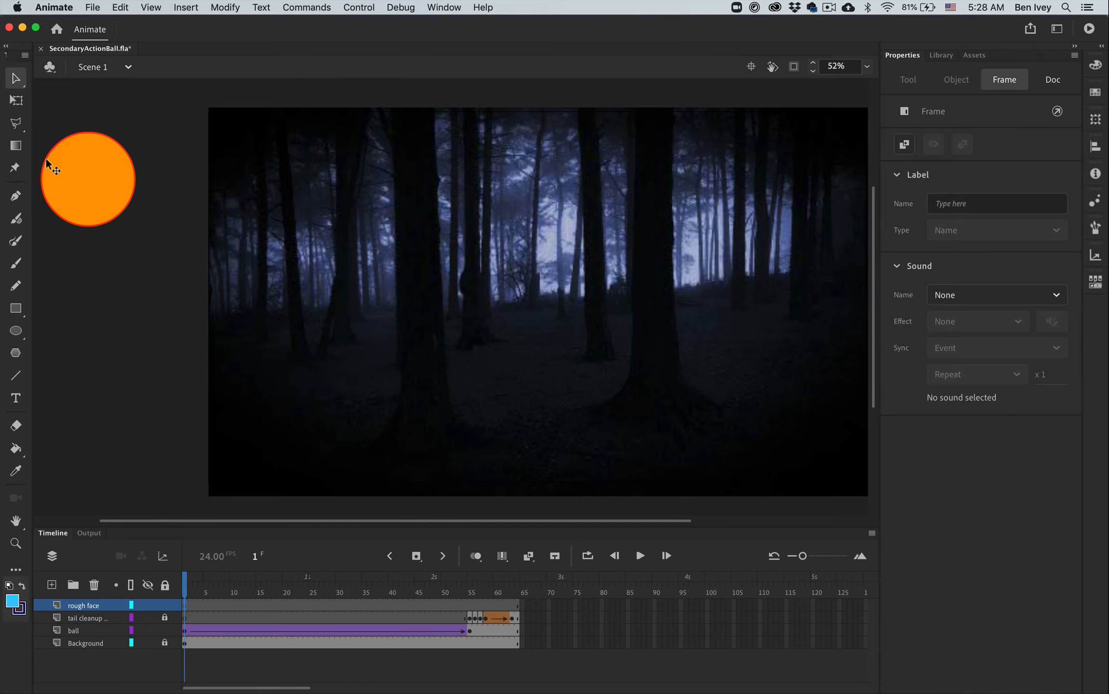
key("super+equal")
scroll(182, 213, "left", 10)
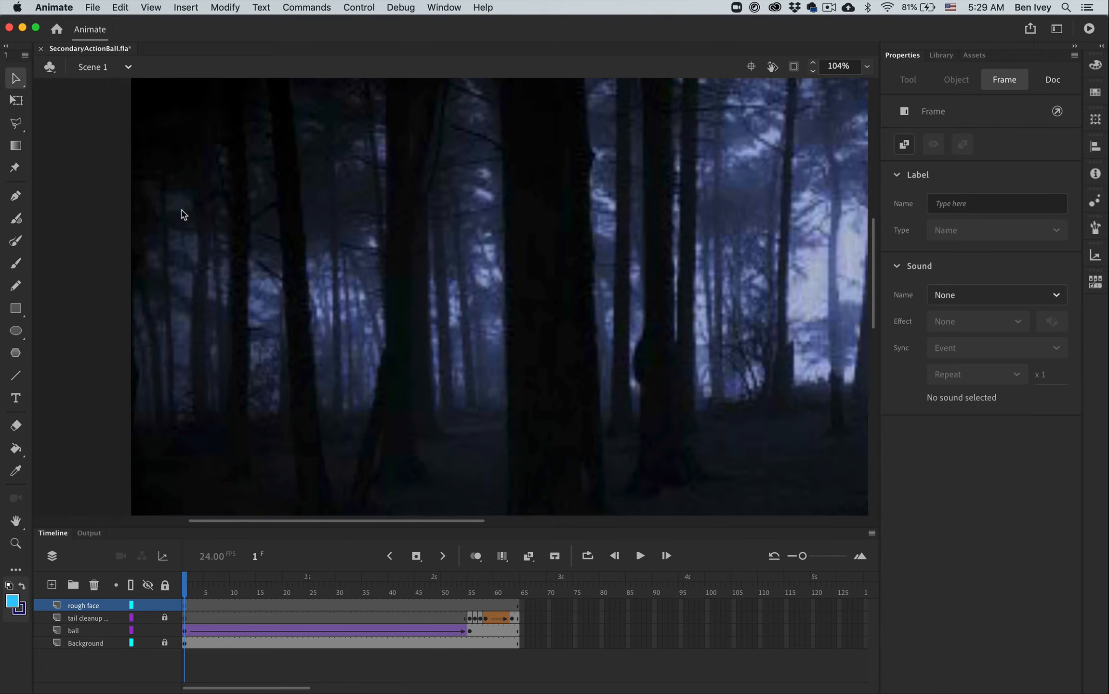
scroll(182, 214, "right", 5)
scroll(182, 213, "up", 3)
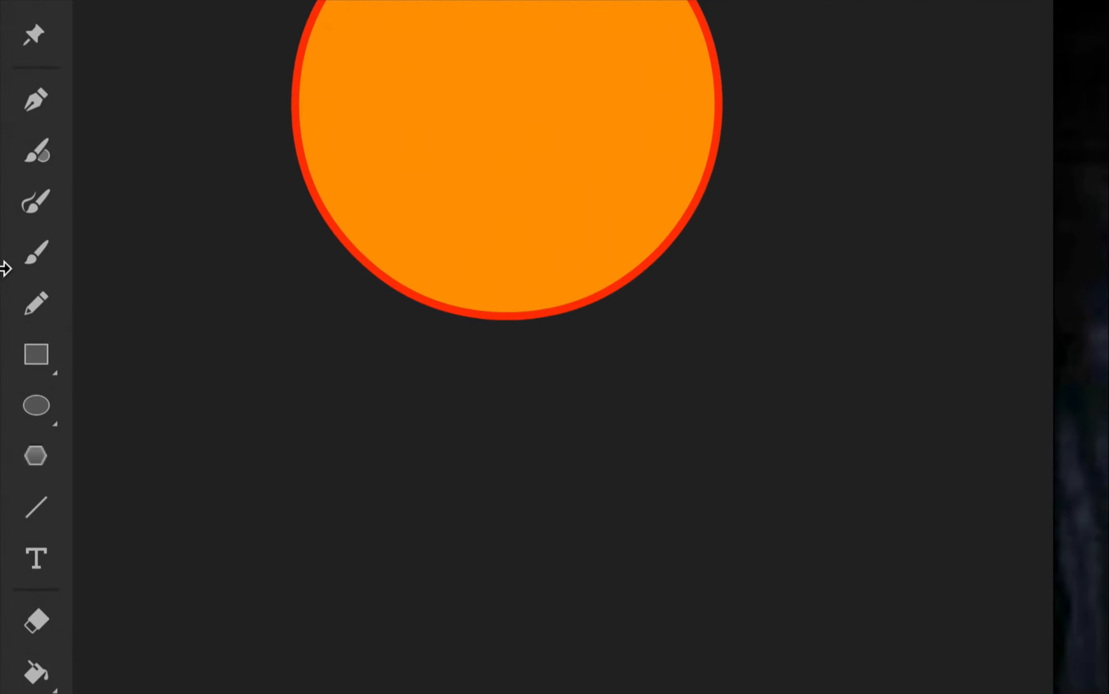
left_click(34, 258)
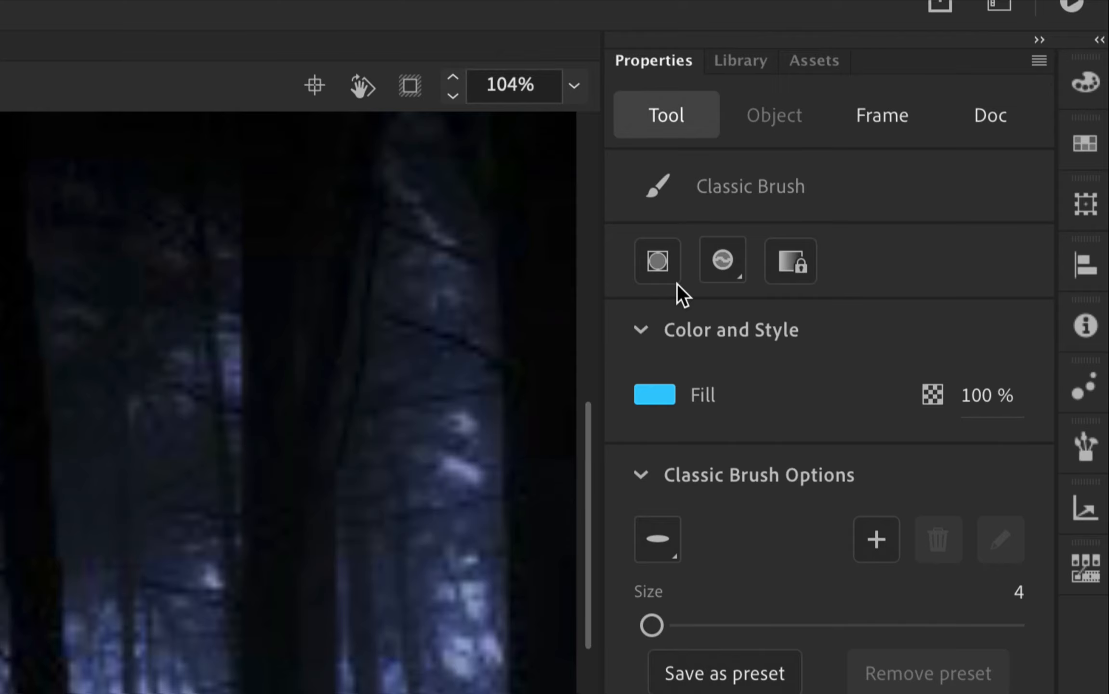
left_click(666, 398)
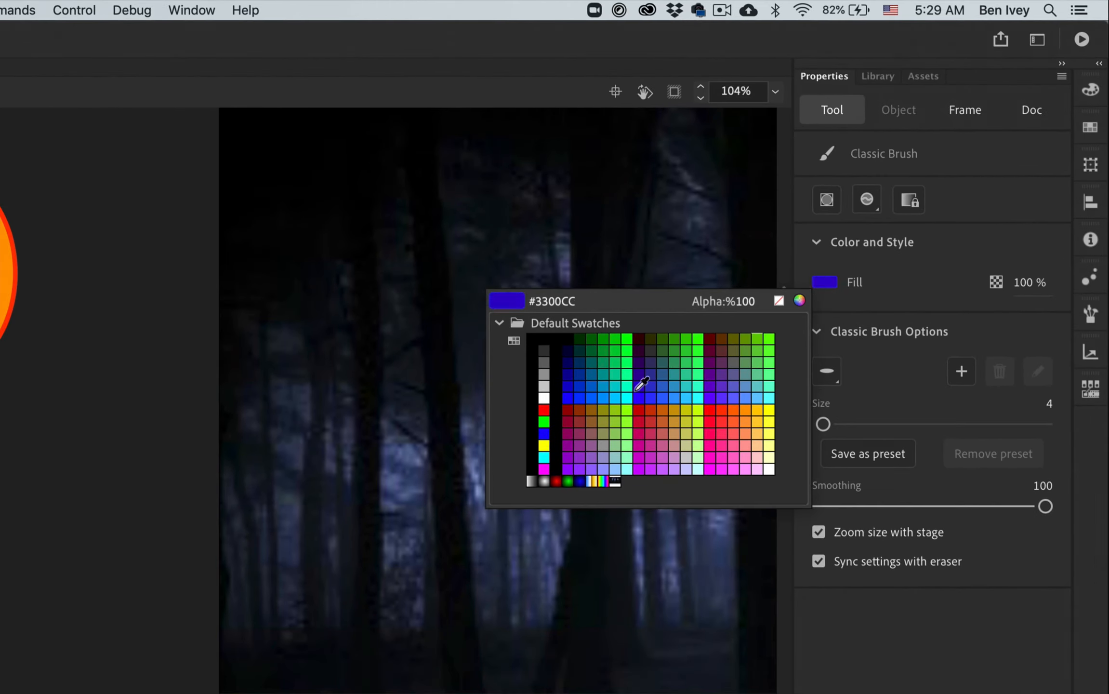
left_click(600, 399)
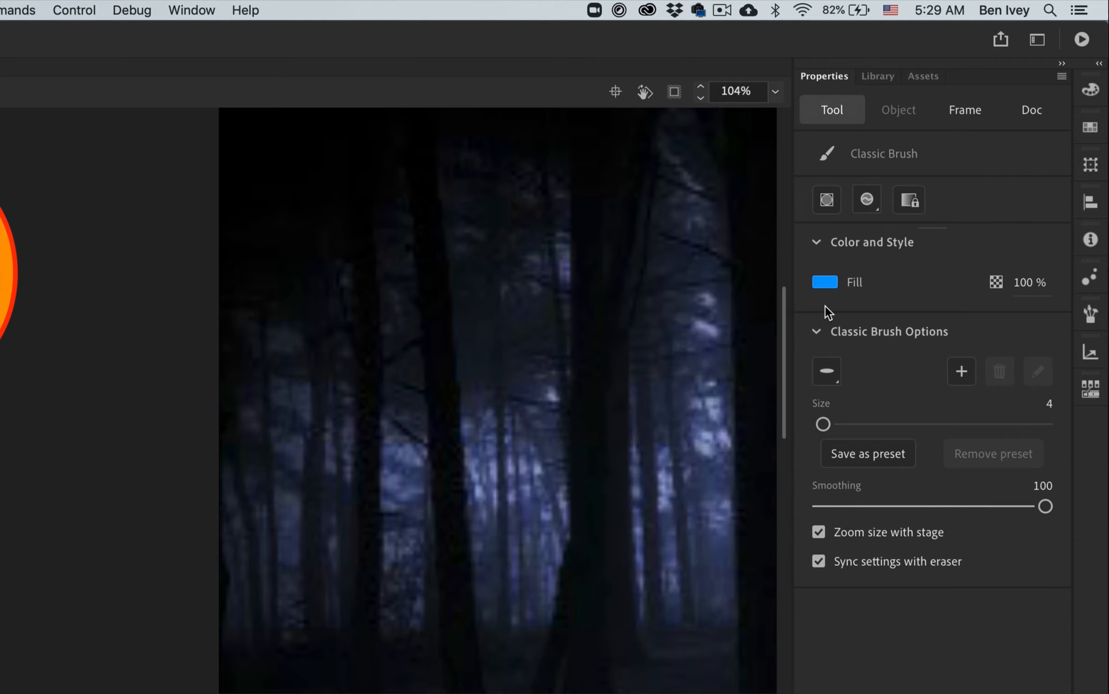
left_click(829, 378)
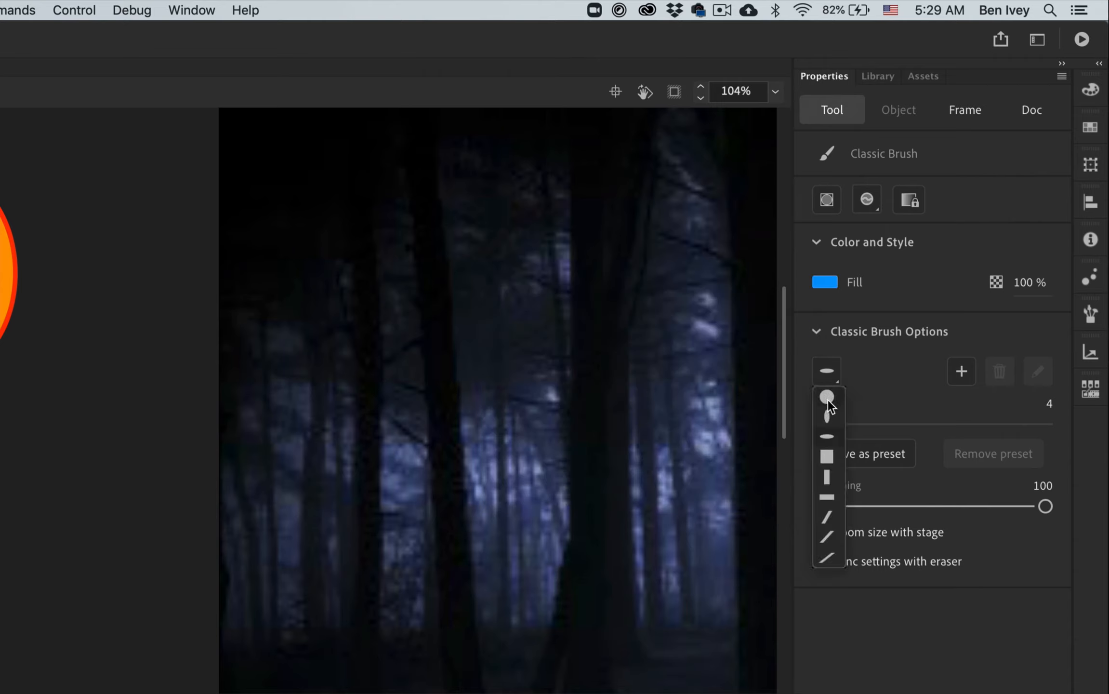
left_click(828, 396)
mouse_move(591, 258)
left_mouse_down()
mouse_move(632, 238)
mouse_move(638, 219)
left_mouse_up()
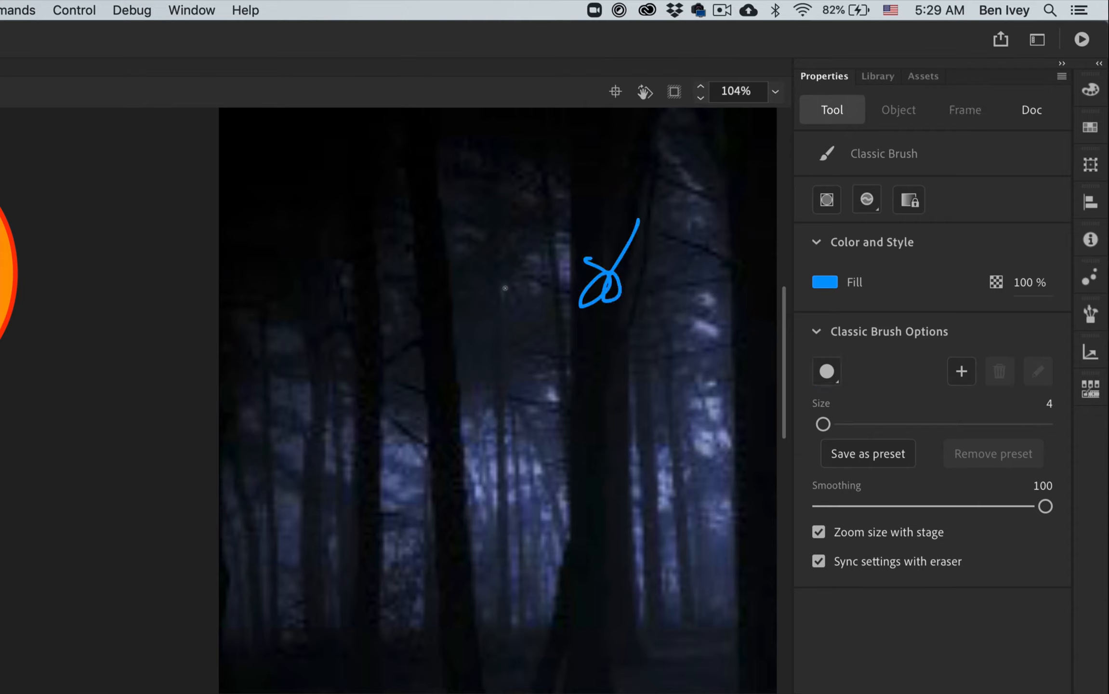
key("super+z")
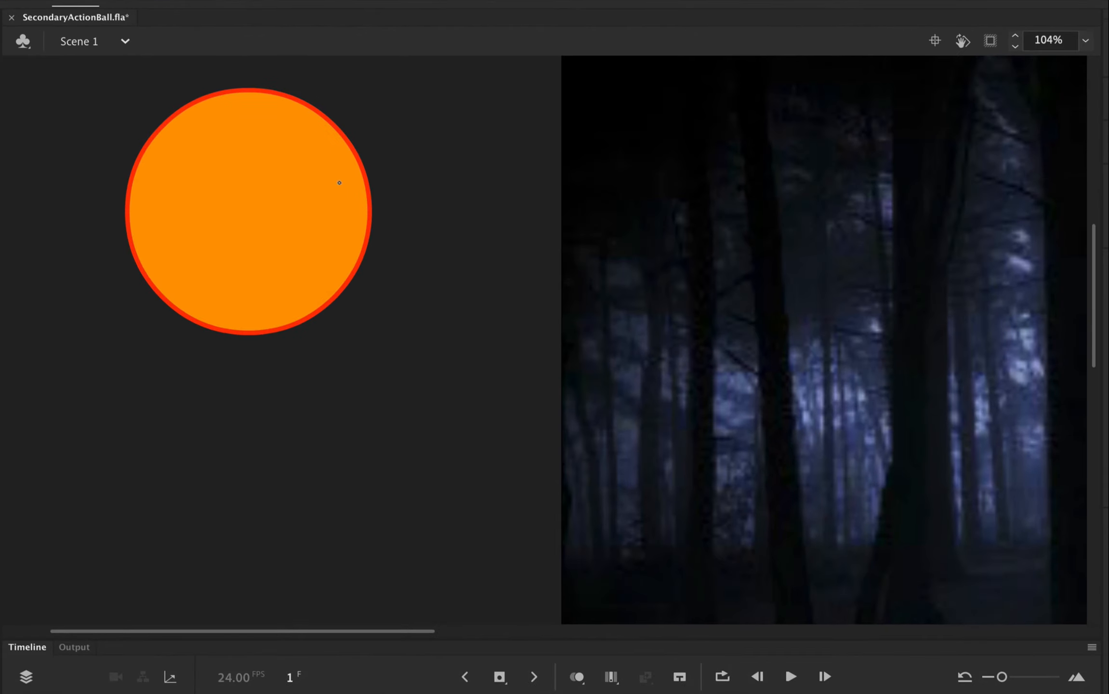
Sketch a right-facing profile face on the ball in frame 1, with a narrow oval eye and a partly open, frowning mouth
mouse_move(336, 174)
left_mouse_down()
mouse_move(335, 221)
mouse_move(334, 169)
mouse_move(342, 210)
mouse_move(333, 217)
mouse_move(328, 179)
left_mouse_up()
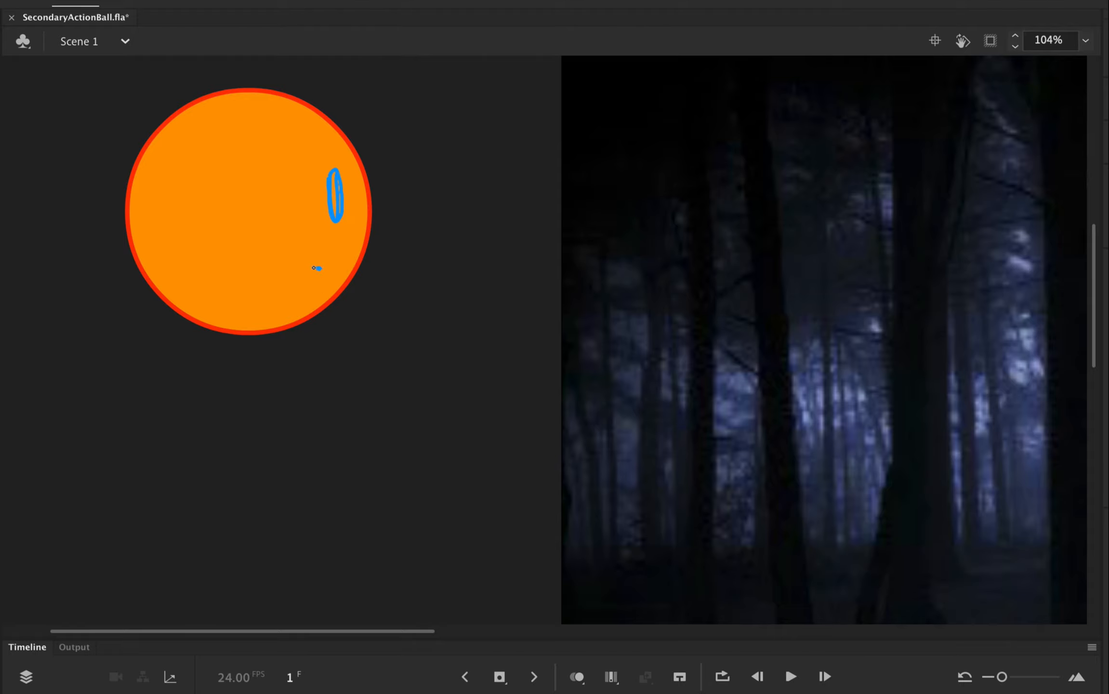
mouse_move(314, 268)
left_mouse_down()
mouse_move(275, 252)
mouse_move(227, 282)
mouse_move(279, 263)
mouse_move(328, 272)
mouse_move(242, 272)
mouse_move(278, 260)
mouse_move(340, 272)
mouse_move(248, 261)
left_mouse_up()
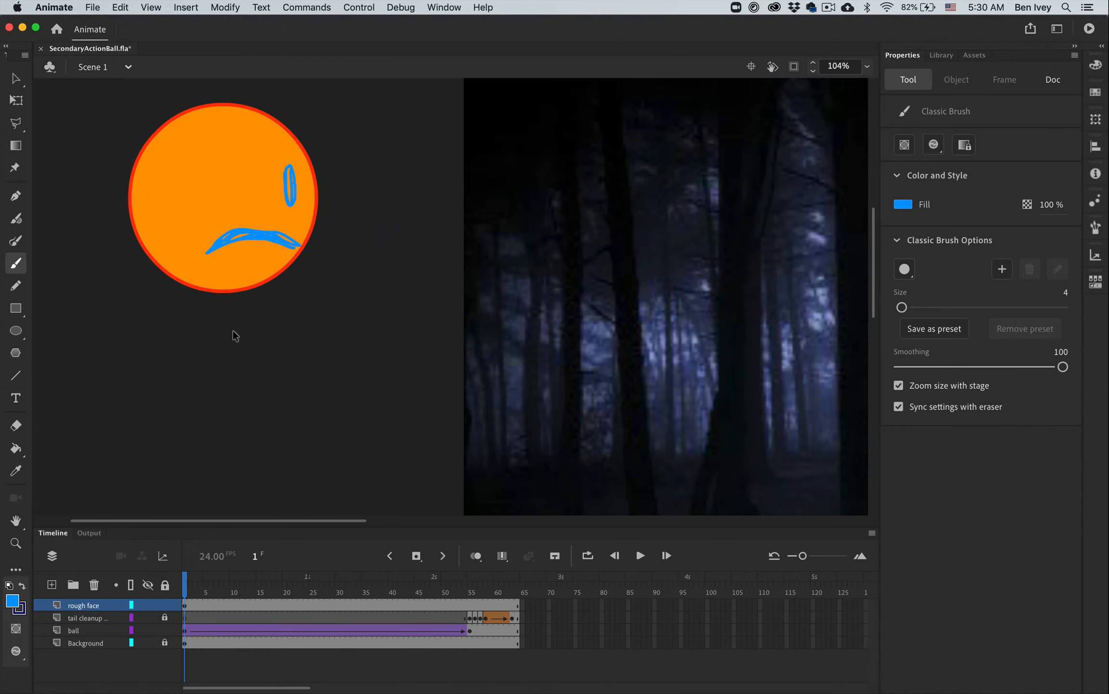
Insert a blank keyframe at frame 43 of the rough face layer
key("super+minus")
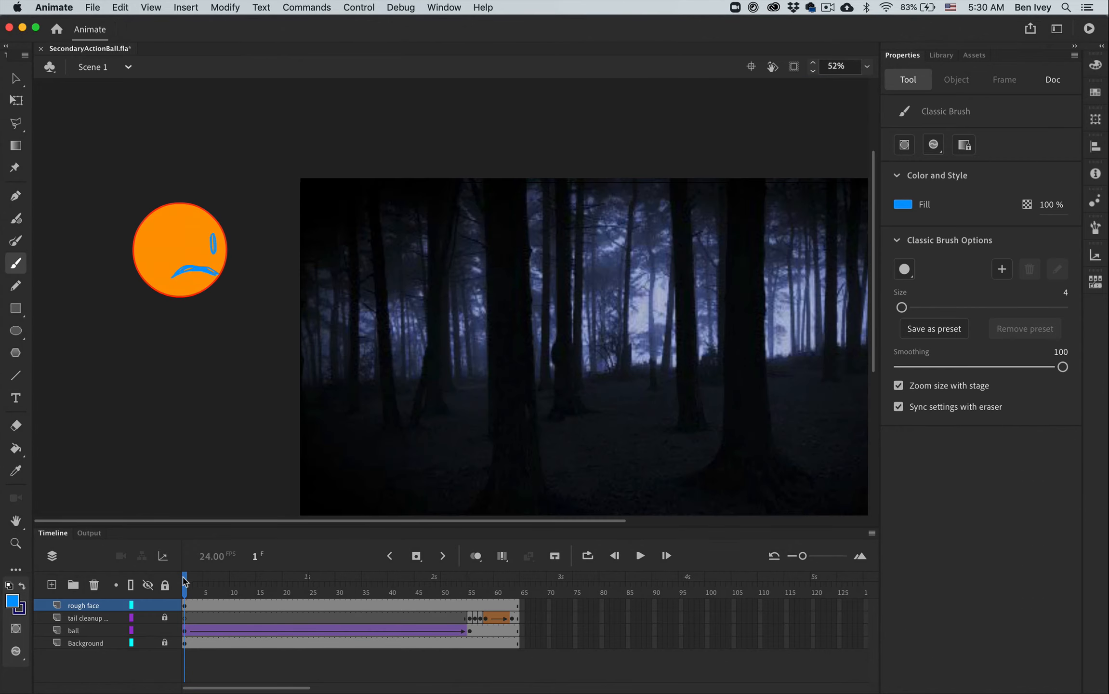
left_click_drag(184, 579, 407, 581)
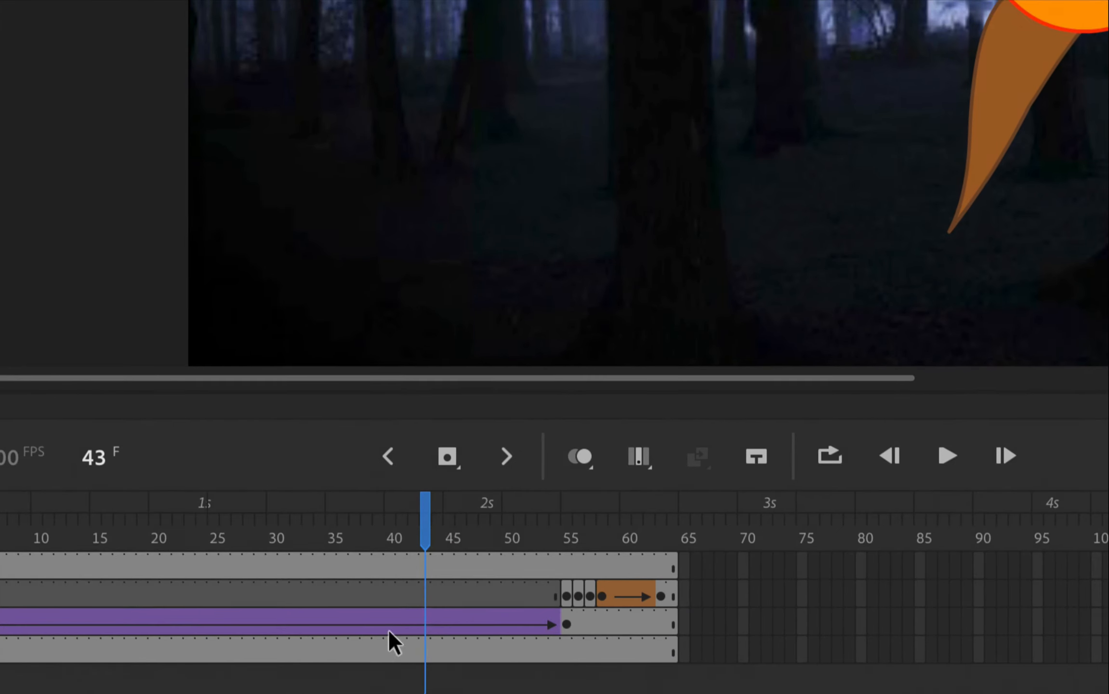
left_click(424, 569)
key("F7")
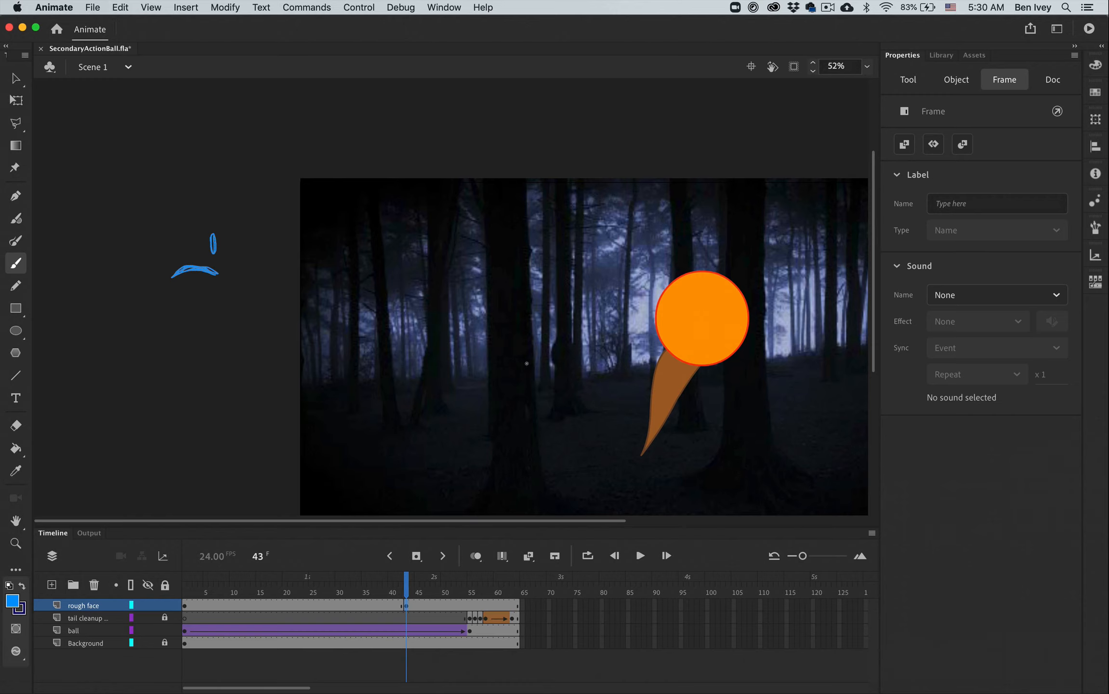
left_click(527, 363)
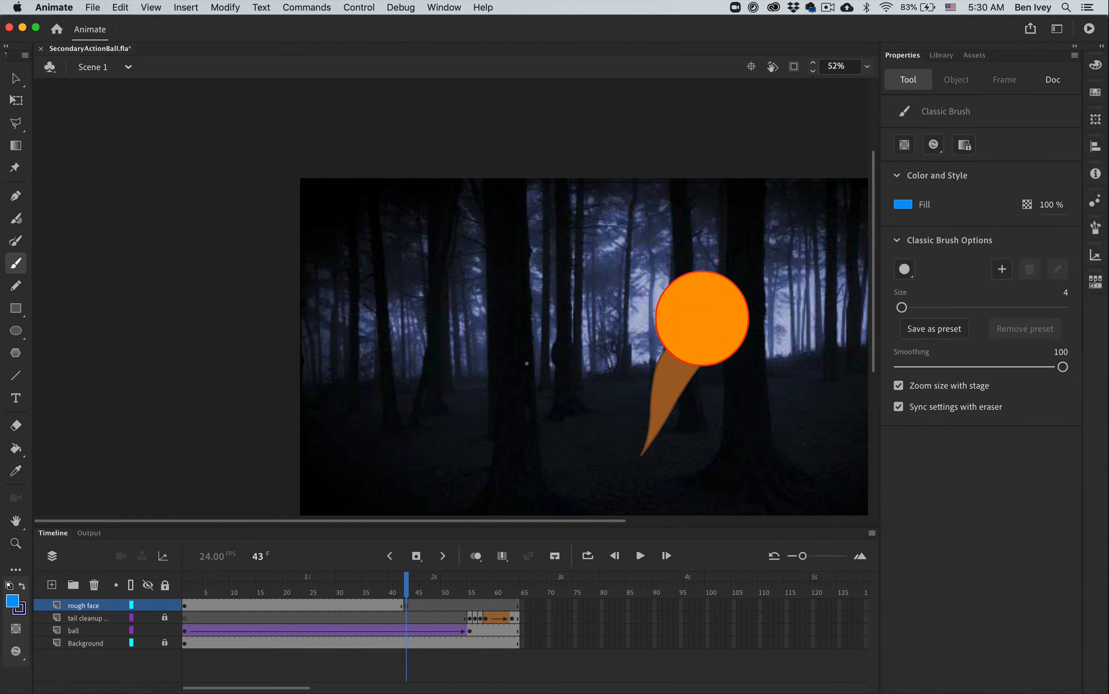
Sketch a scared face on the ball at frame 43, with two wide eyes looking back to the left and an open, frowning mouth
scroll(663, 380, "down", 3)
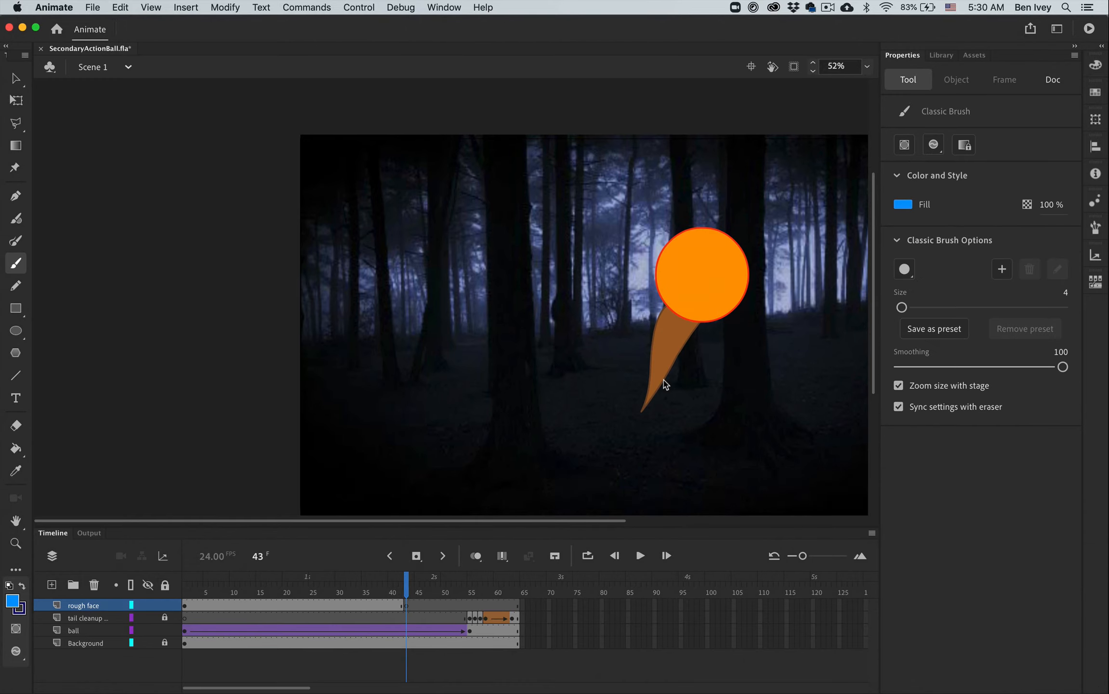
scroll(663, 383, "right", 10)
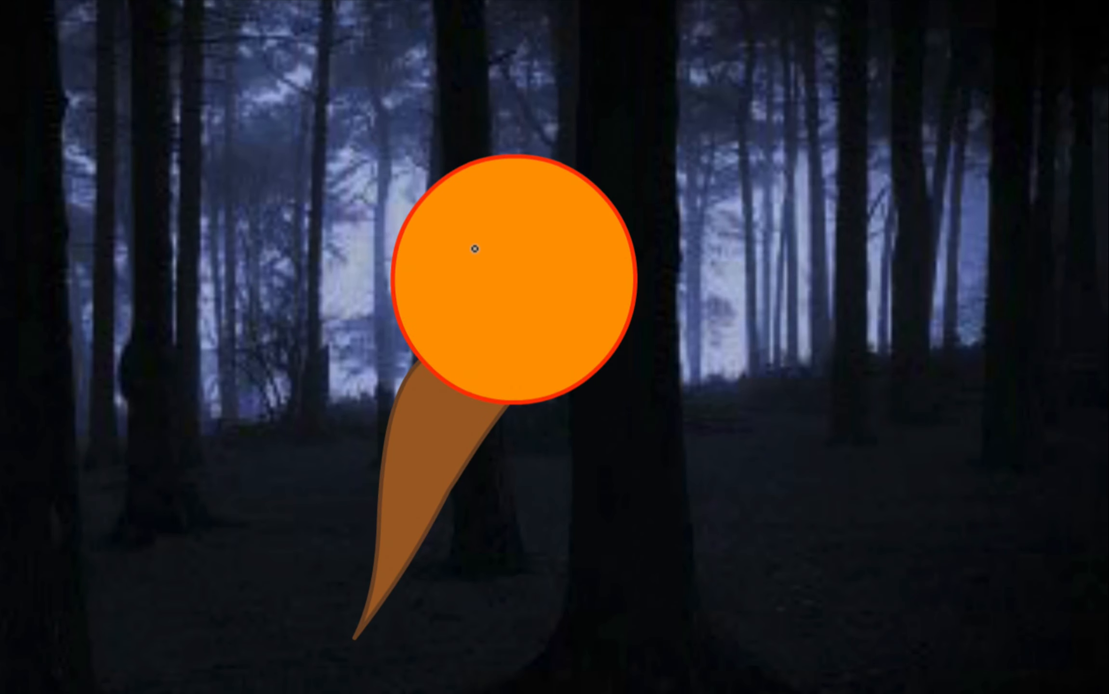
mouse_move(468, 232)
left_mouse_down()
mouse_move(494, 248)
mouse_move(501, 290)
mouse_move(461, 289)
mouse_move(462, 243)
left_mouse_up()
mouse_move(533, 236)
left_mouse_down()
mouse_move(577, 271)
mouse_move(568, 295)
mouse_move(546, 293)
mouse_move(533, 233)
left_mouse_up()
left_click_drag(473, 273, 471, 260)
left_click_drag(544, 277, 546, 273)
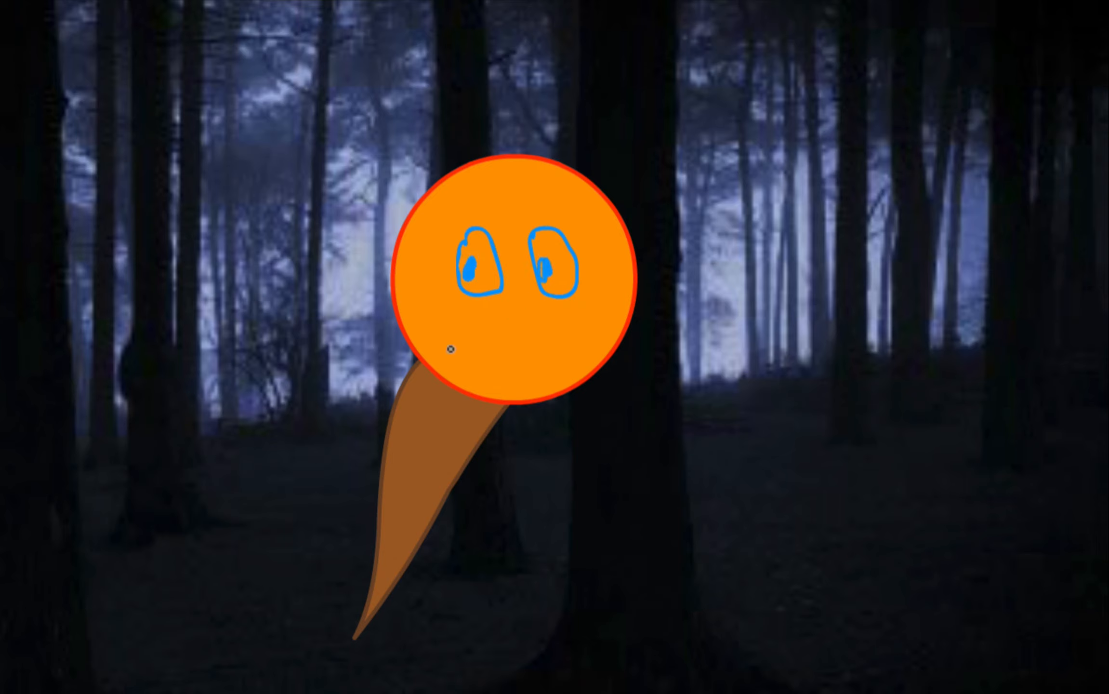
mouse_move(445, 353)
left_mouse_down()
mouse_move(461, 325)
mouse_move(518, 308)
mouse_move(545, 314)
mouse_move(579, 354)
mouse_move(575, 366)
mouse_move(524, 351)
mouse_move(447, 352)
left_mouse_up()
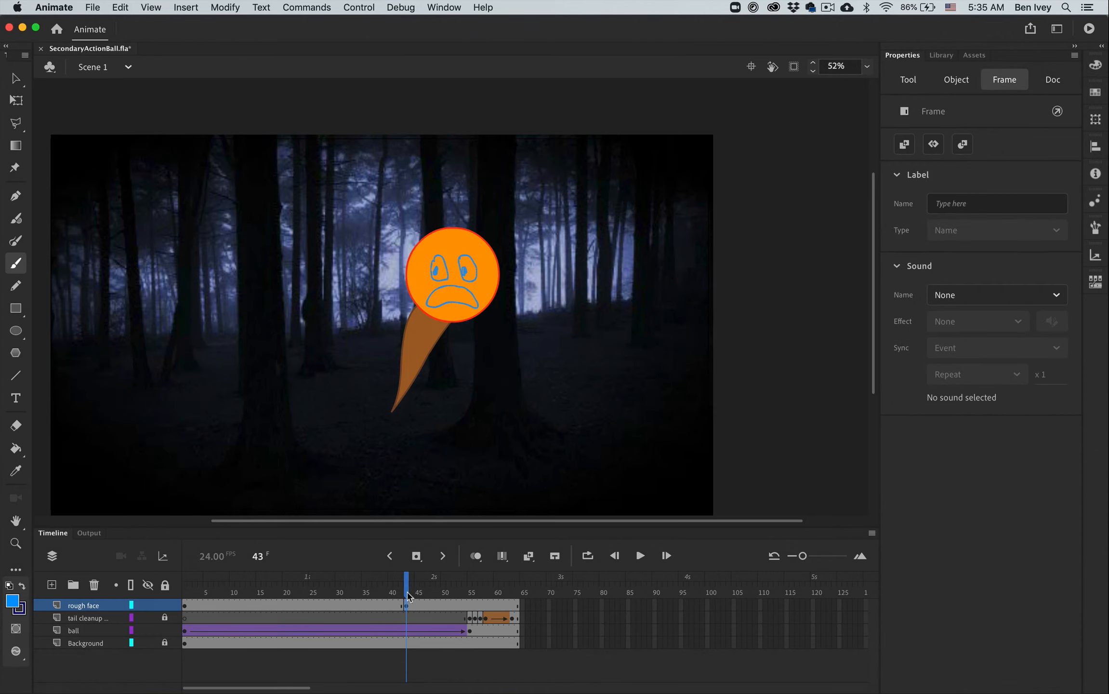
Insert a keyframe at frame 58 of the rough face layer, undoing the extra keyframe added at frame 59
left_click_drag(407, 589, 487, 589)
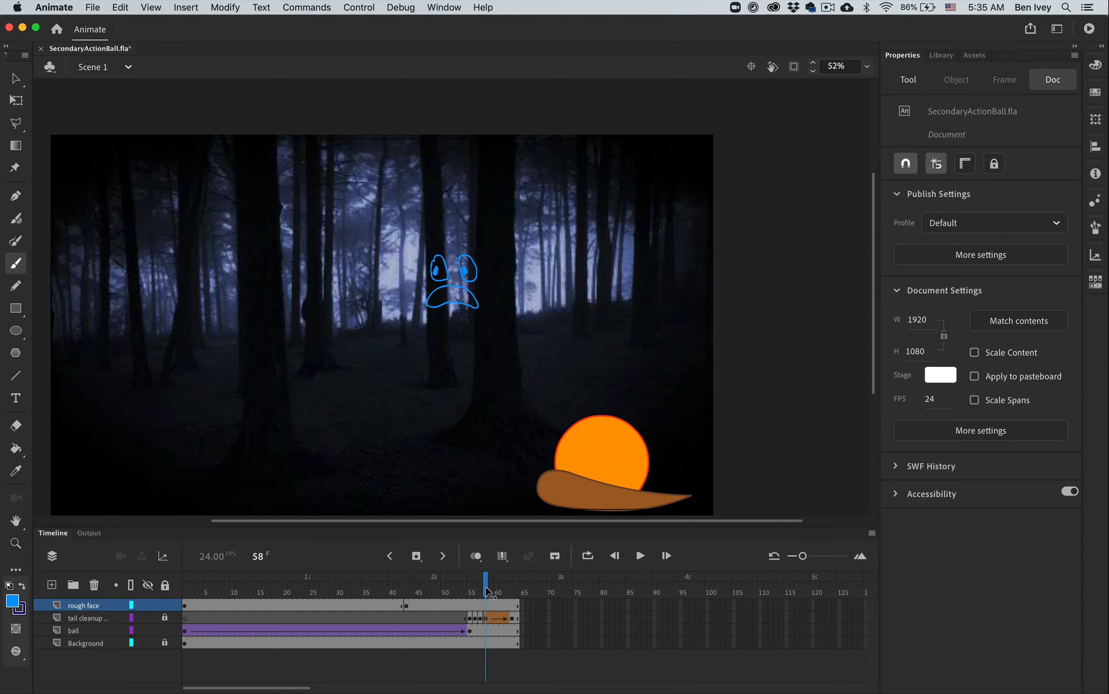
mouse_move(487, 589)
left_mouse_down()
mouse_move(520, 588)
mouse_move(488, 588)
left_mouse_up()
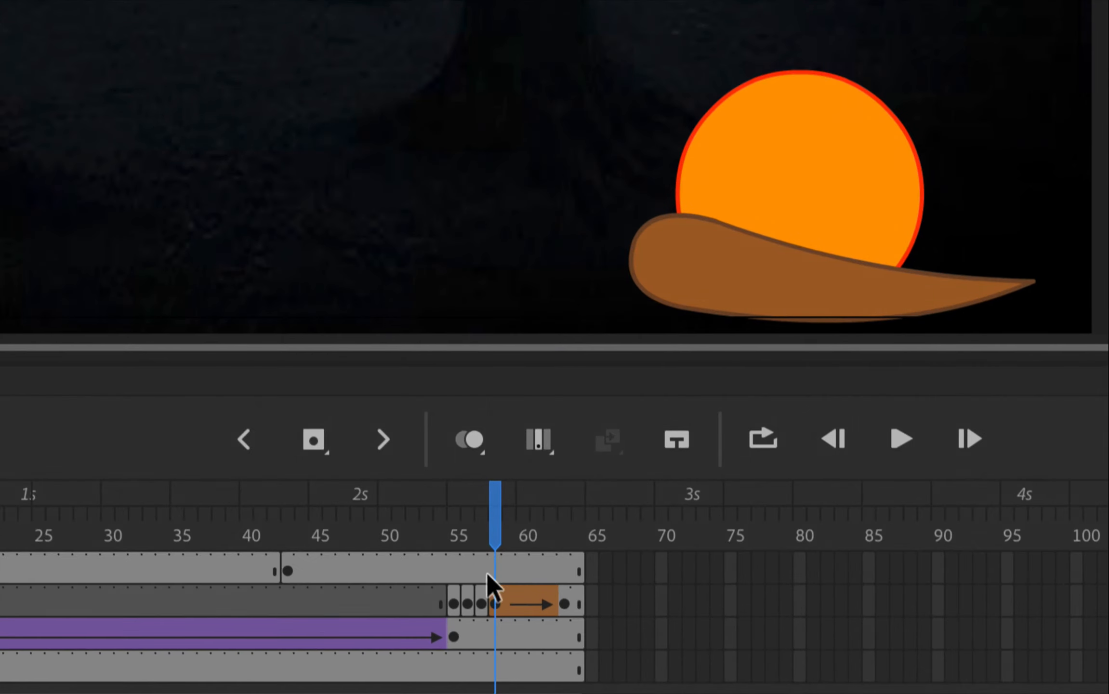
left_click(496, 569)
key("F6")
key("F6")
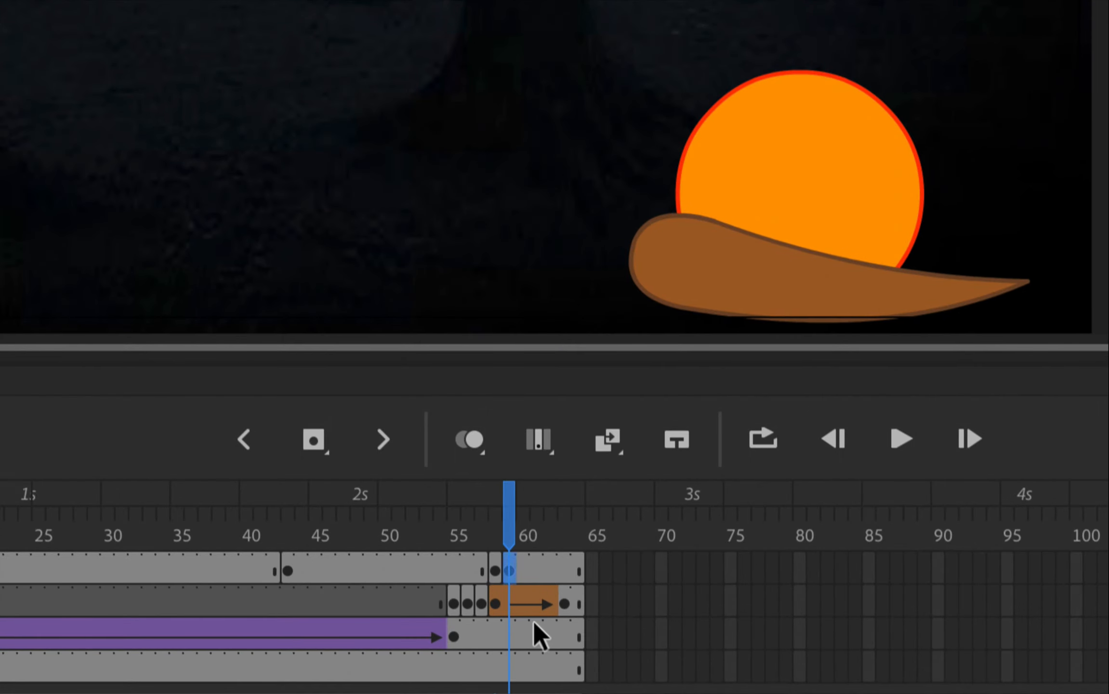
key("ctrl+z")
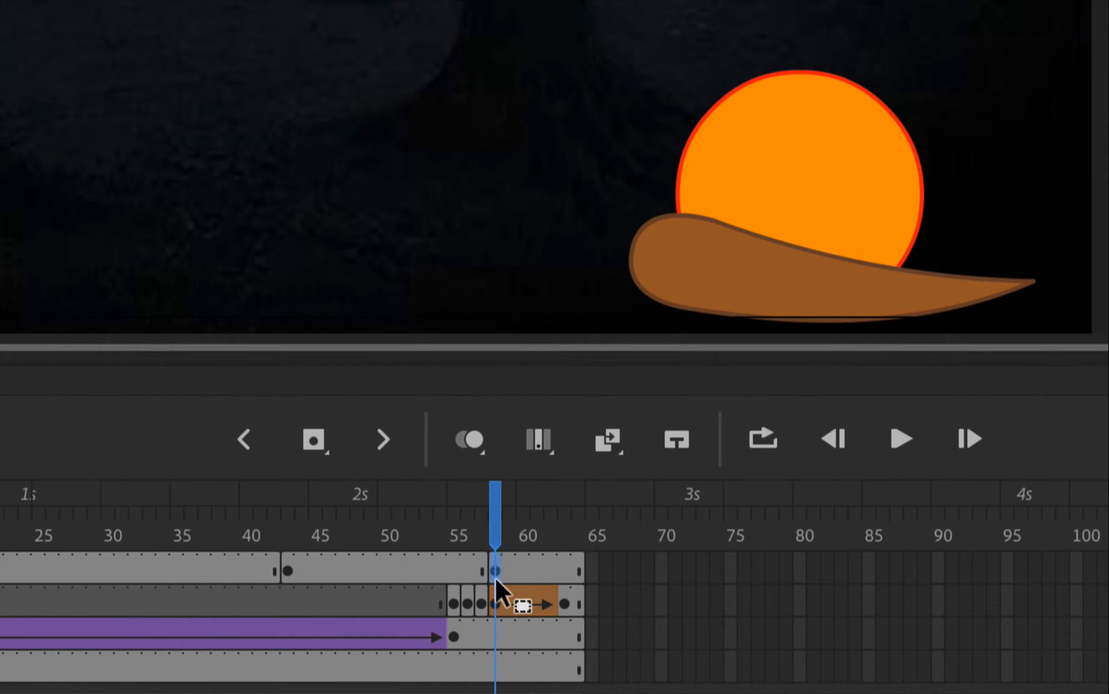
Clear frame 58 of the rough face layer and sketch a wincing face with a squeezed-shut eye and gritted teeth on the ball
key("Delete")
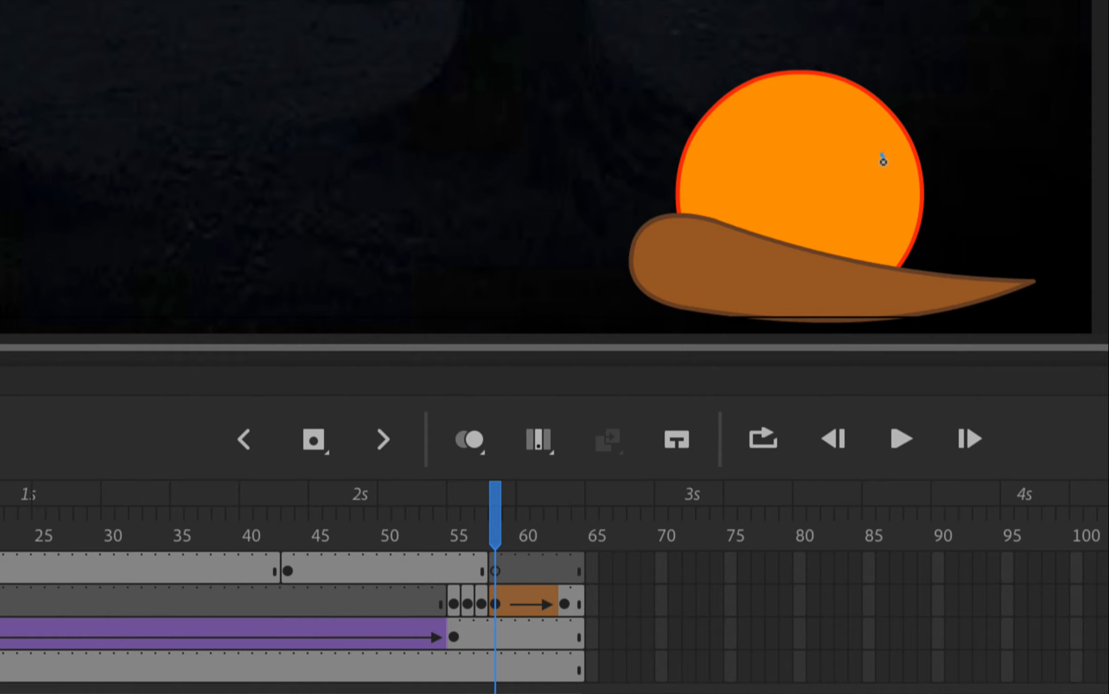
mouse_move(881, 171)
left_mouse_down()
mouse_move(870, 162)
mouse_move(879, 140)
mouse_move(884, 174)
mouse_move(867, 164)
mouse_move(905, 177)
mouse_move(890, 136)
left_mouse_up()
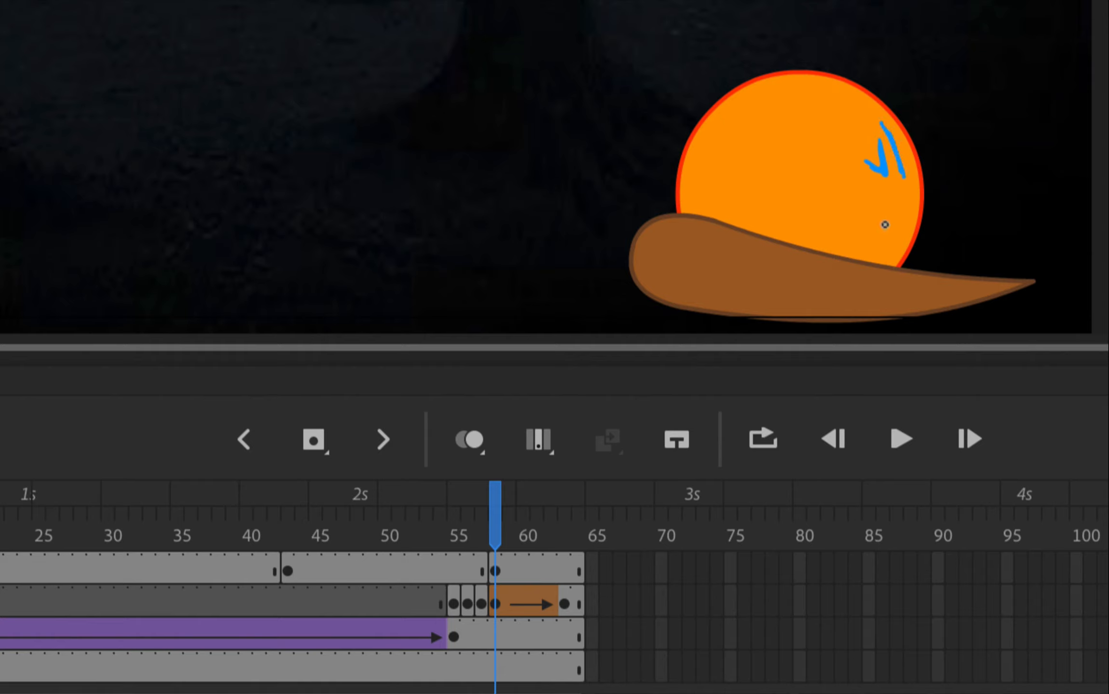
mouse_move(885, 224)
left_mouse_down()
mouse_move(814, 210)
mouse_move(810, 234)
mouse_move(809, 259)
mouse_move(881, 285)
left_mouse_up()
mouse_move(820, 233)
left_mouse_down()
mouse_move(872, 253)
mouse_move(876, 220)
mouse_move(854, 227)
mouse_move(854, 239)
mouse_move(822, 231)
mouse_move(870, 276)
mouse_move(829, 269)
left_mouse_up()
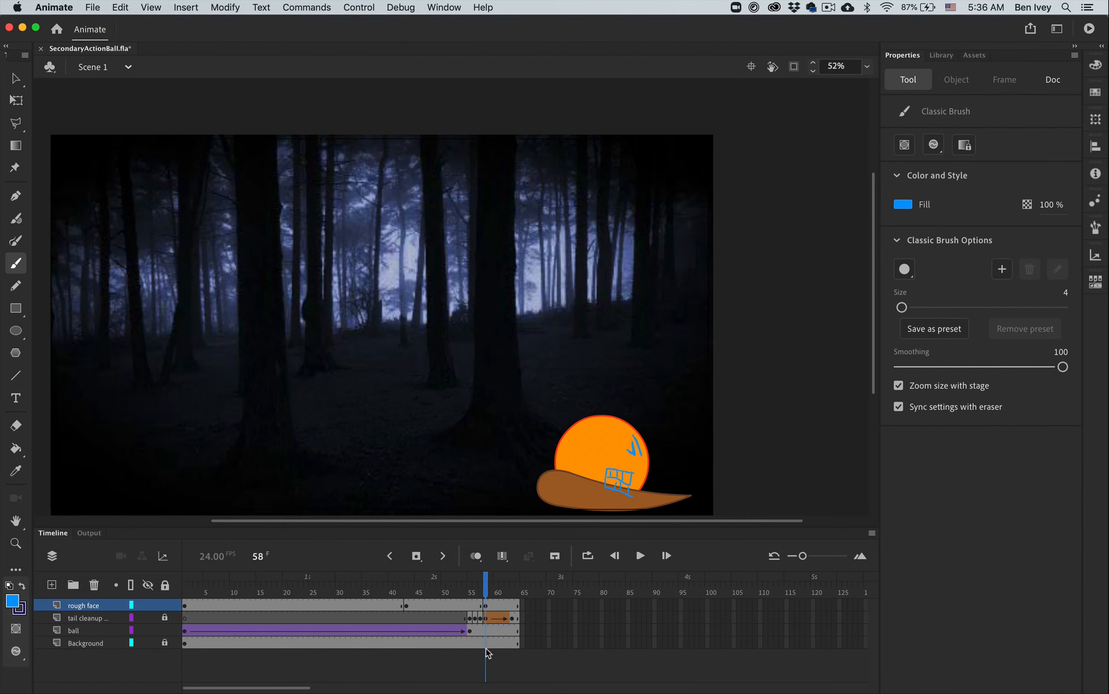
Scrub through the landing between frames 56 and 64, and insert a keyframe at frame 57 of the rough face layer
left_click(494, 514)
left_click_drag(485, 588, 520, 632)
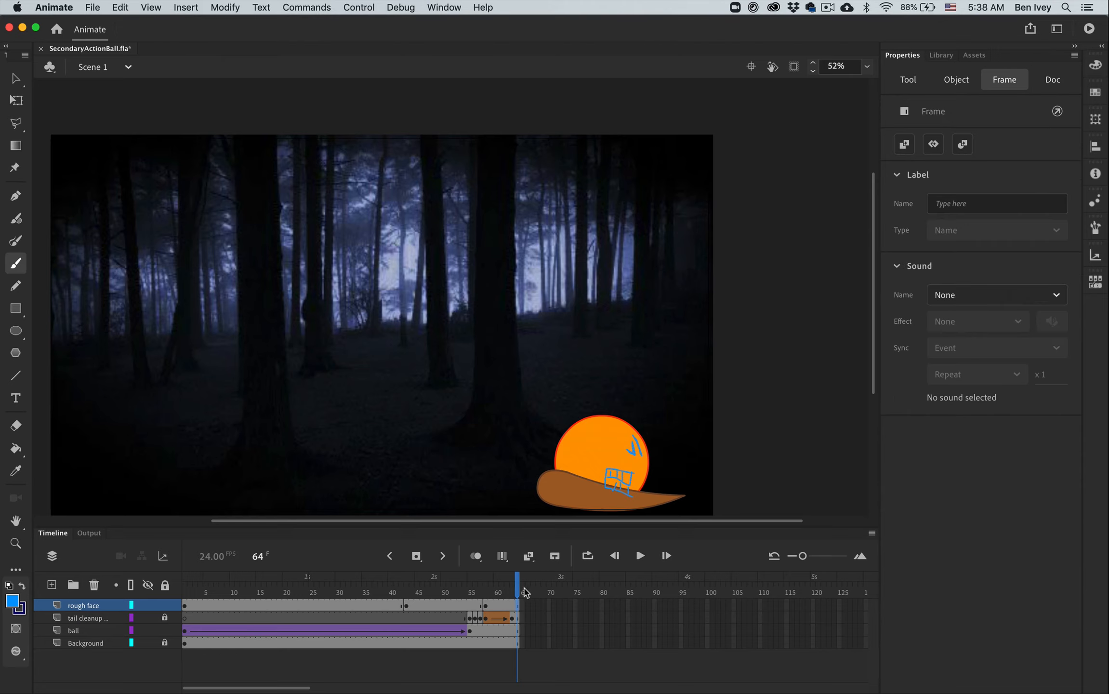
mouse_move(516, 588)
left_mouse_down()
mouse_move(415, 595)
mouse_move(485, 598)
mouse_move(475, 595)
left_mouse_up()
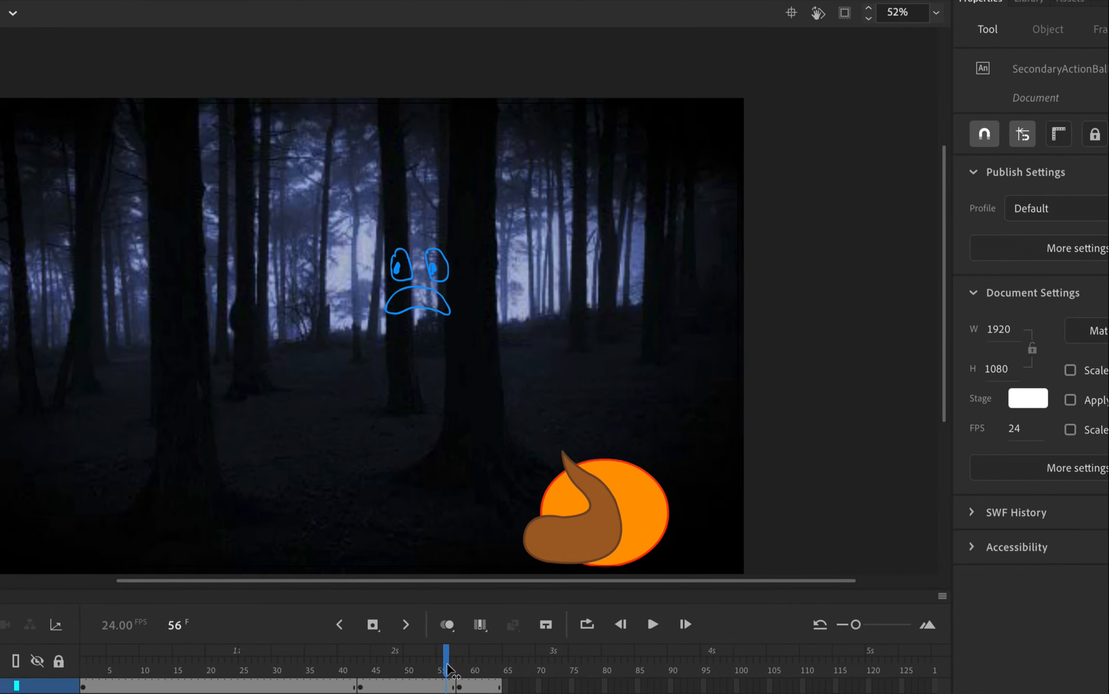
left_click_drag(456, 679, 475, 681)
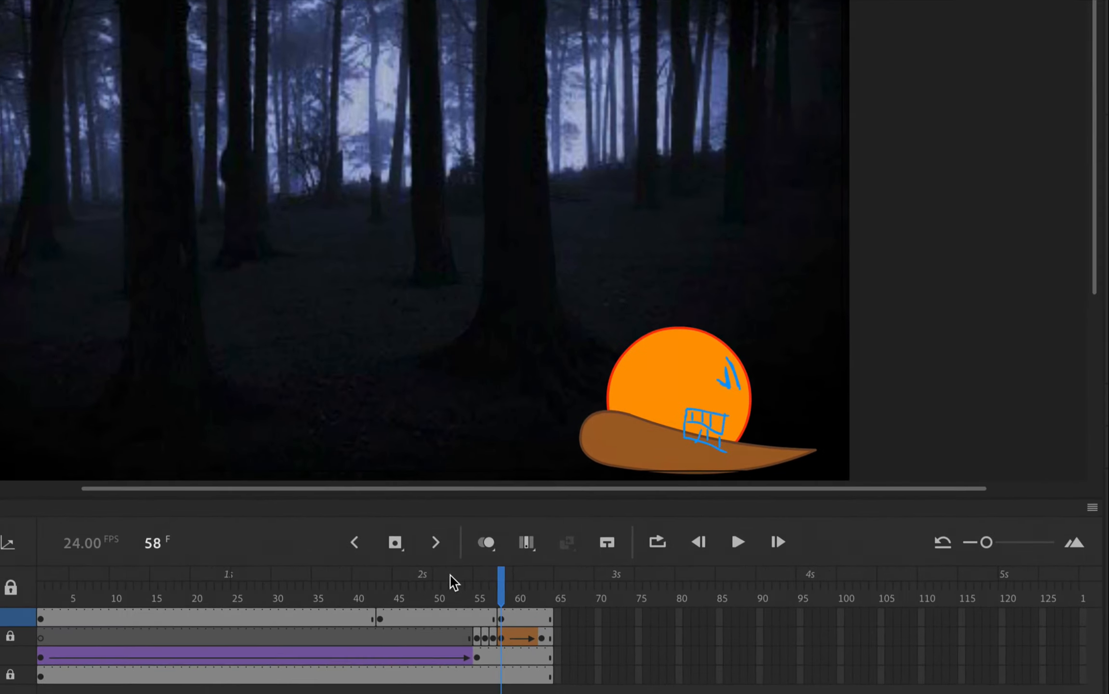
left_click(493, 619)
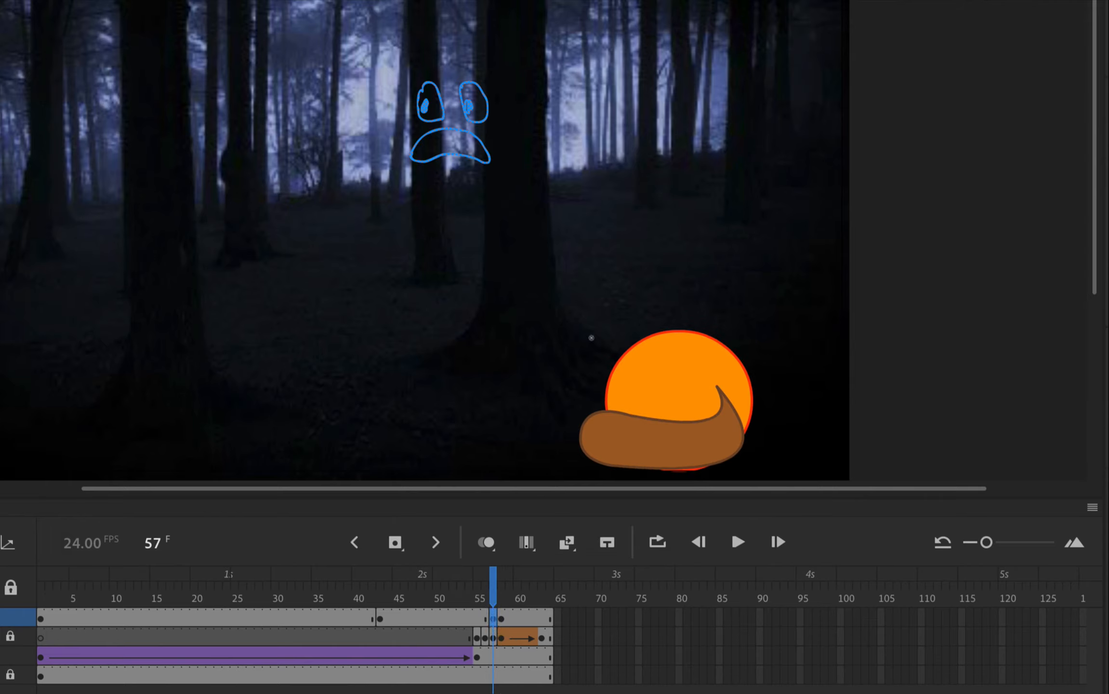
left_click_drag(497, 588, 493, 589)
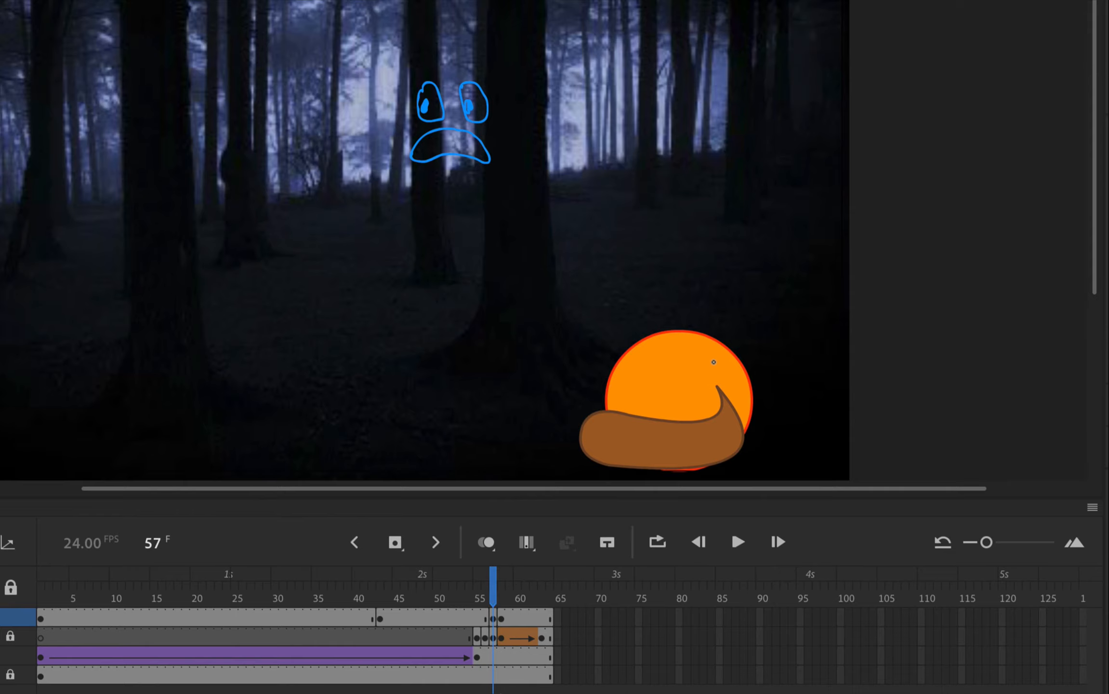
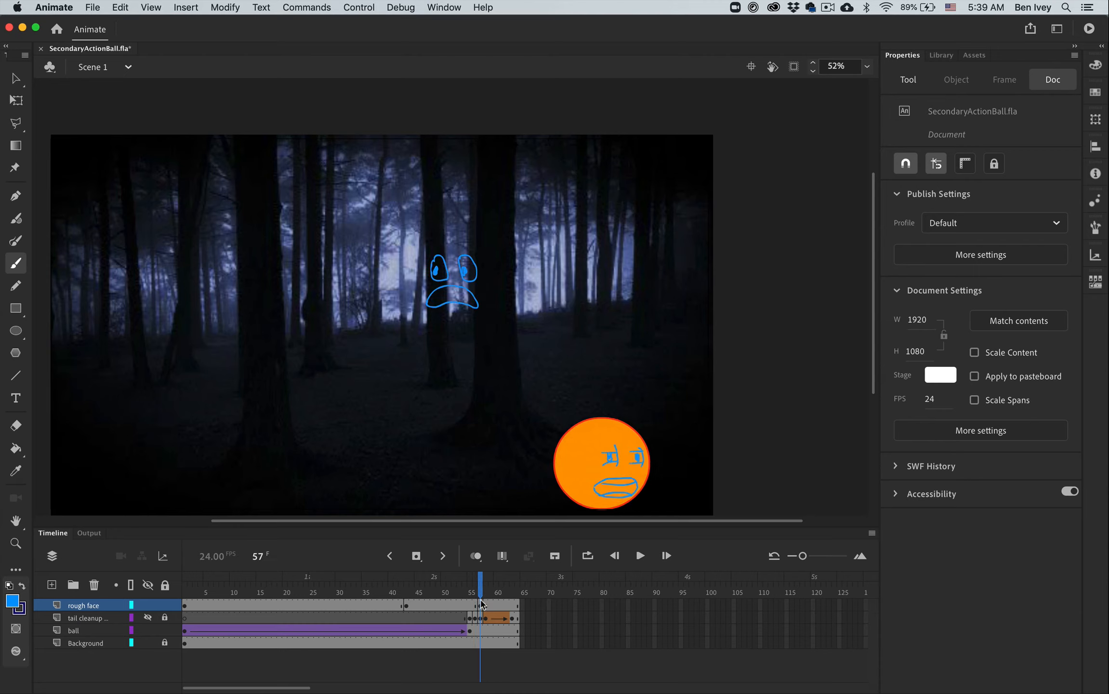
Delete the leftover scared face above the ball from frame 57 of the rough face layer, keeping the face on the ball
left_click(482, 605)
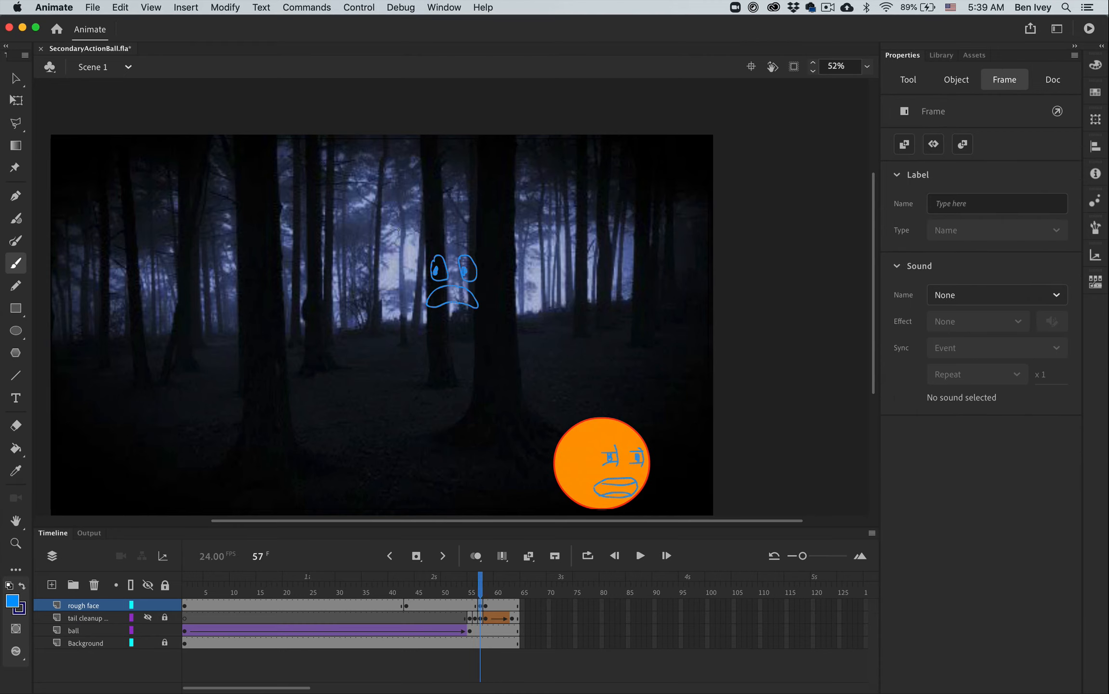
key("v")
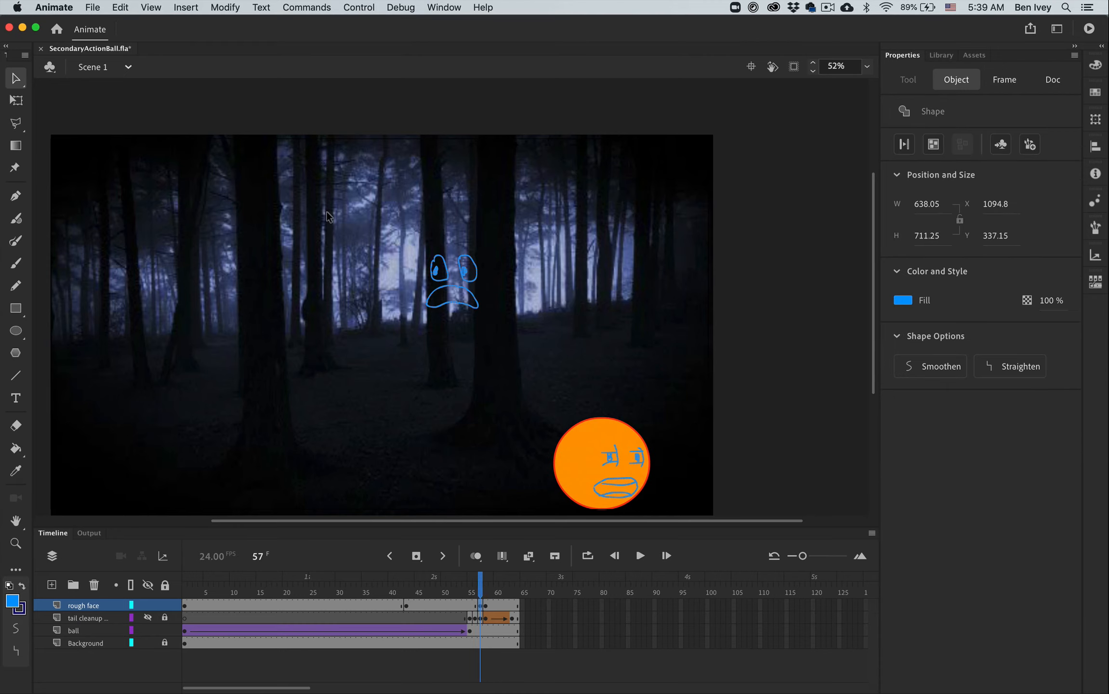
mouse_move(374, 220)
left_mouse_down()
mouse_move(442, 303)
mouse_move(487, 329)
left_mouse_up()
left_click(504, 337)
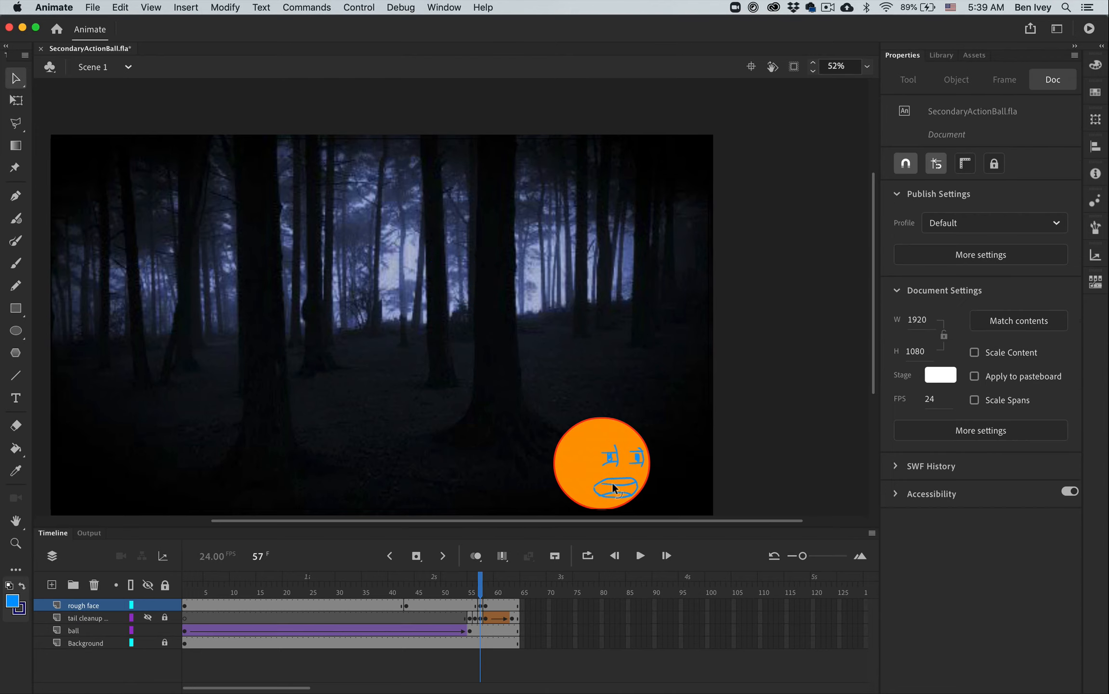
Return to frame 1 and add a layer named ballface above the rough face layer
mouse_move(480, 592)
left_mouse_down()
mouse_move(401, 592)
mouse_move(510, 592)
mouse_move(426, 594)
mouse_move(200, 640)
mouse_move(393, 612)
mouse_move(478, 616)
mouse_move(157, 641)
left_mouse_up()
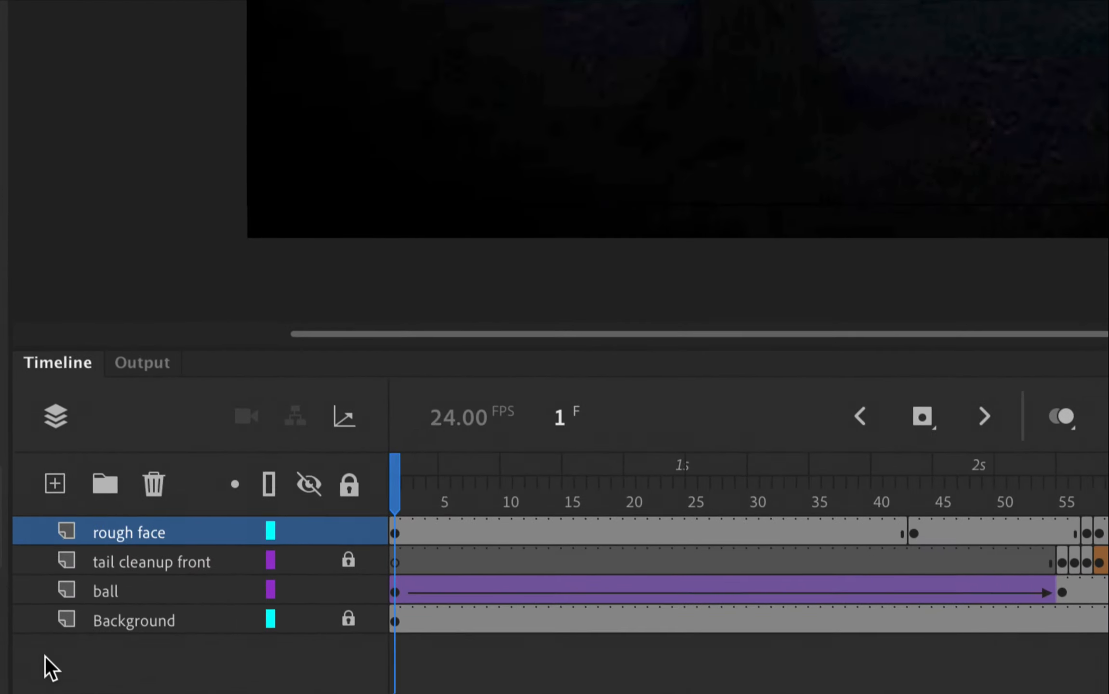
left_click(54, 483)
double_click(110, 533)
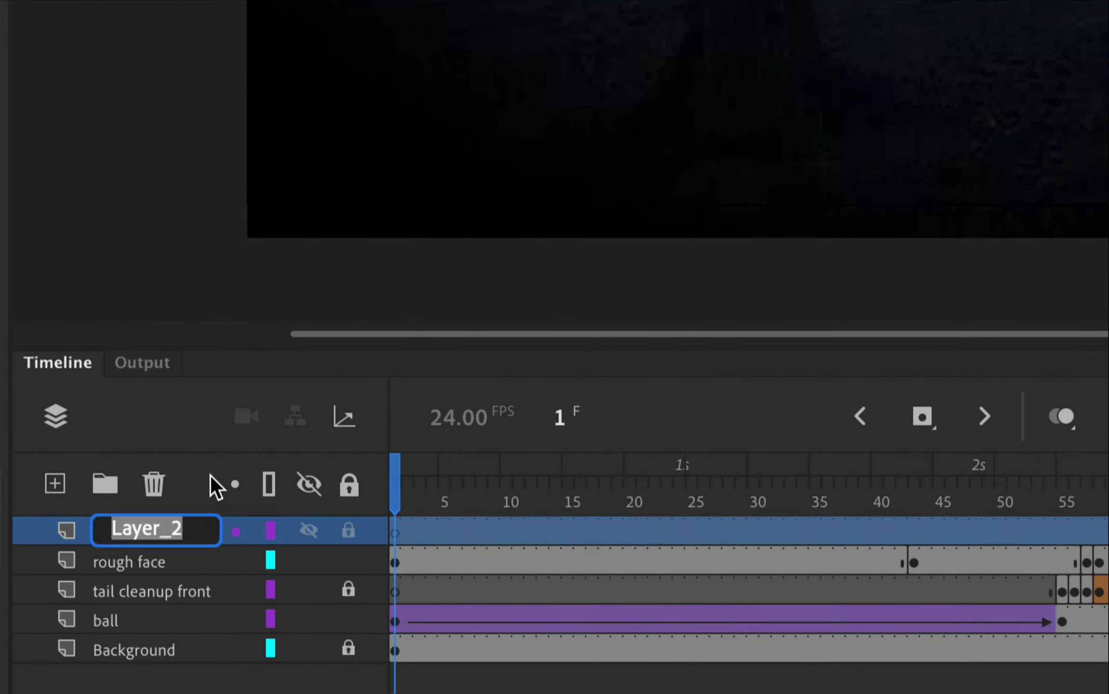
type("ballface")
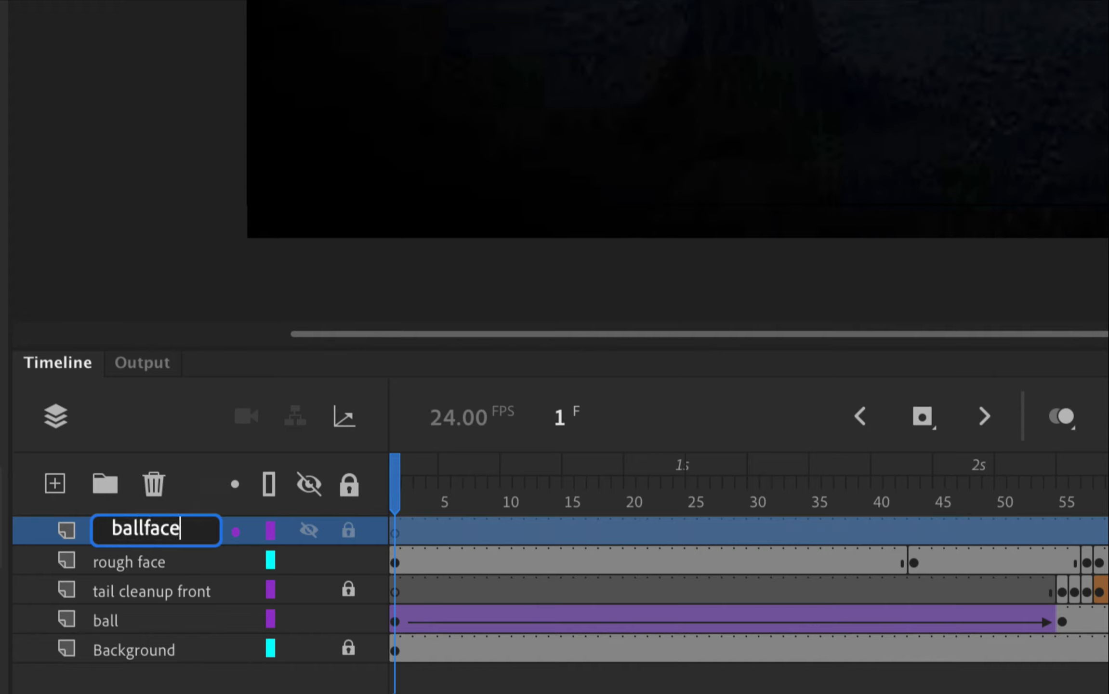
key("Return")
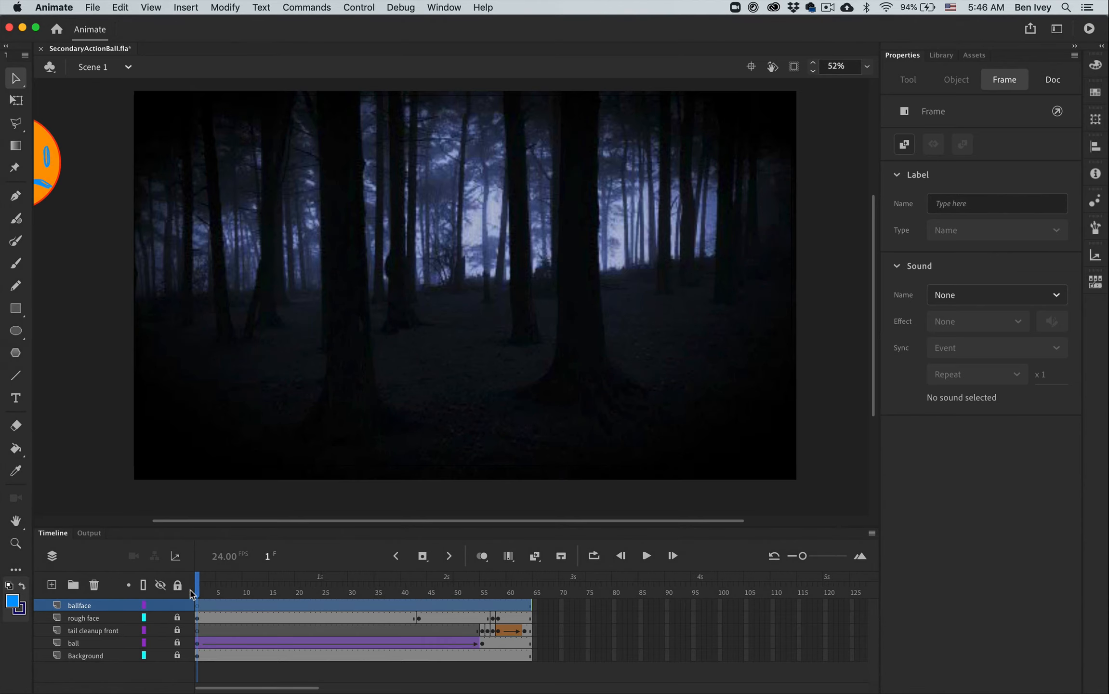
Go to the scared face at frame 44 and activate the Oval tool with object drawing mode turned on
left_click_drag(192, 593, 423, 596)
left_click(601, 203)
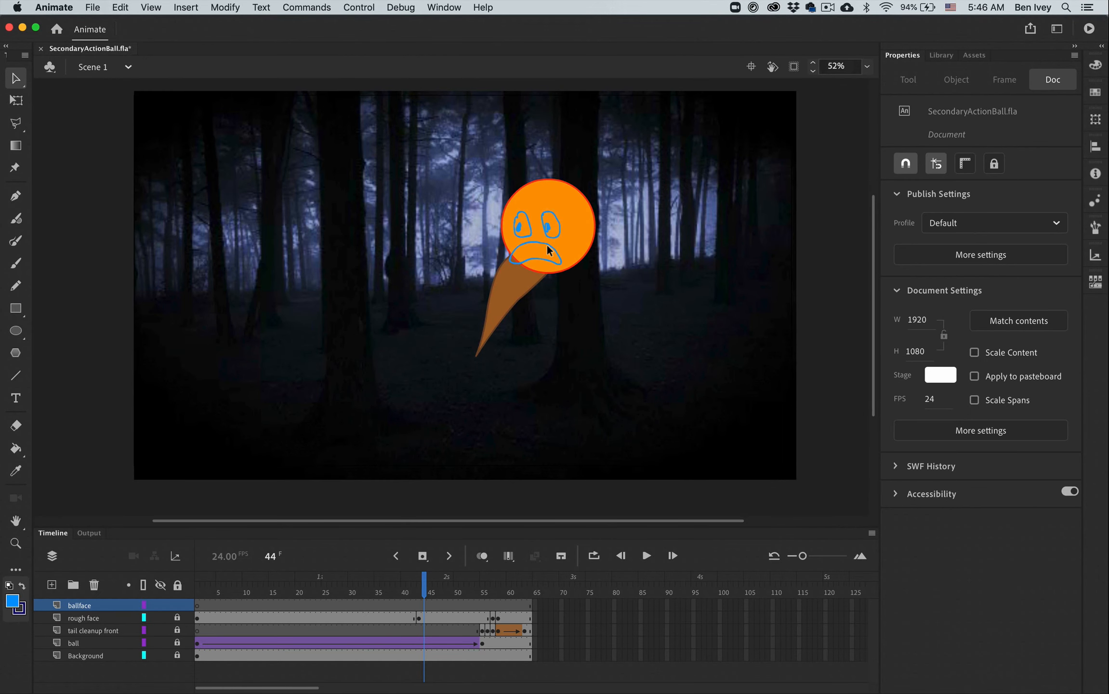
key("super+equal")
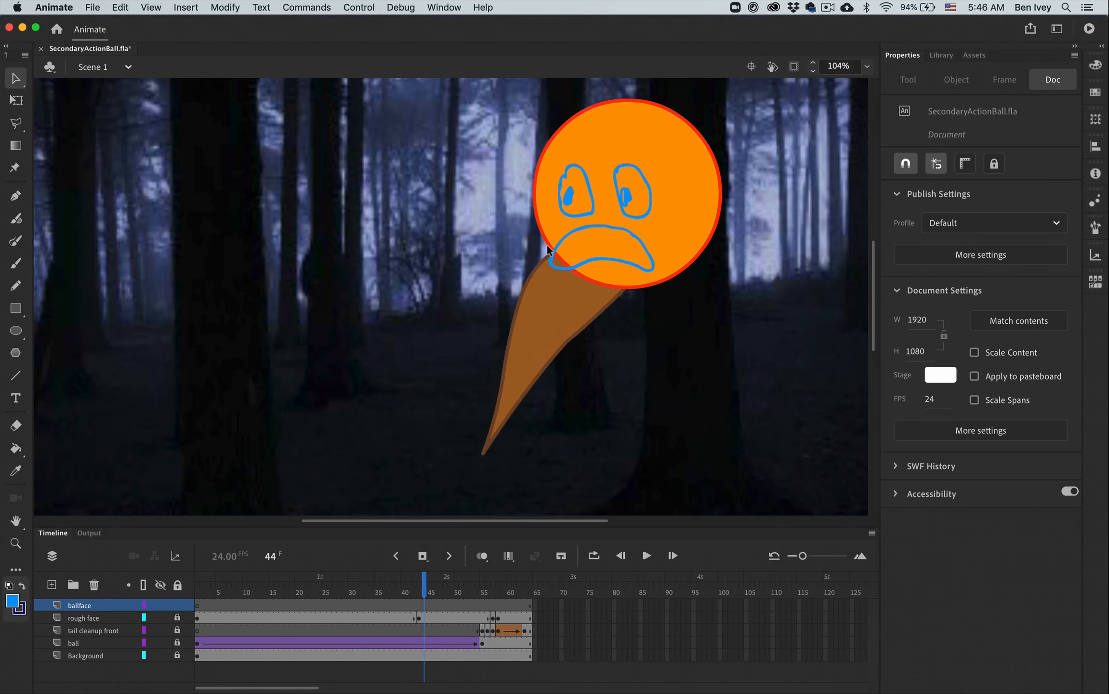
key("super+equal")
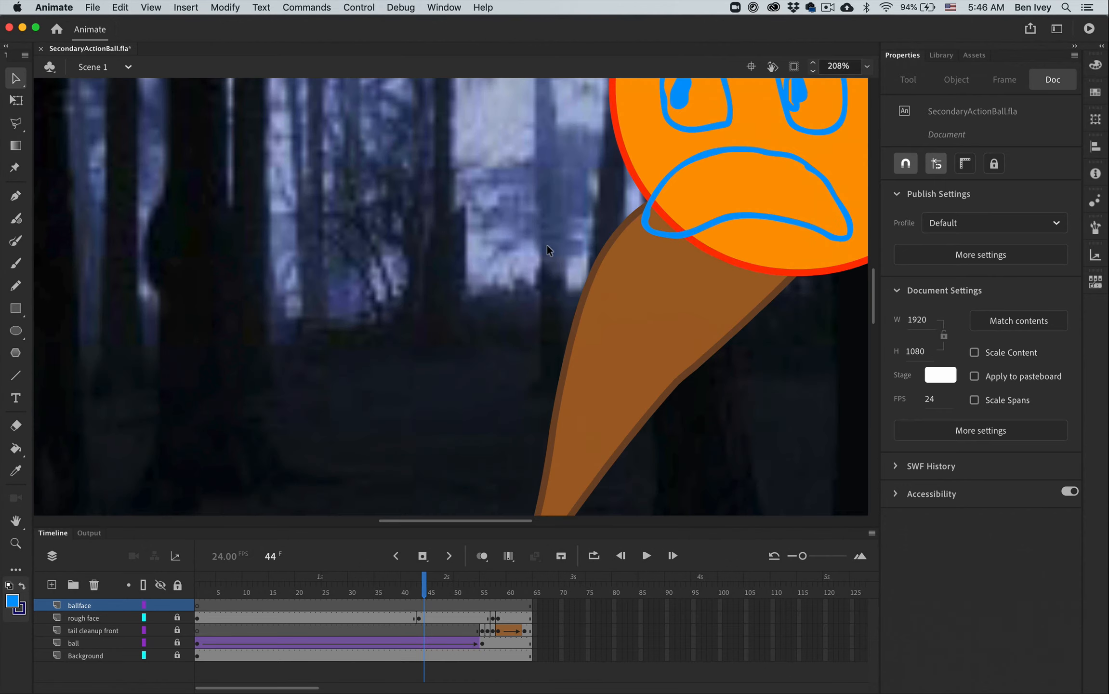
scroll(588, 227, "right", 3)
scroll(590, 233, "right", 3)
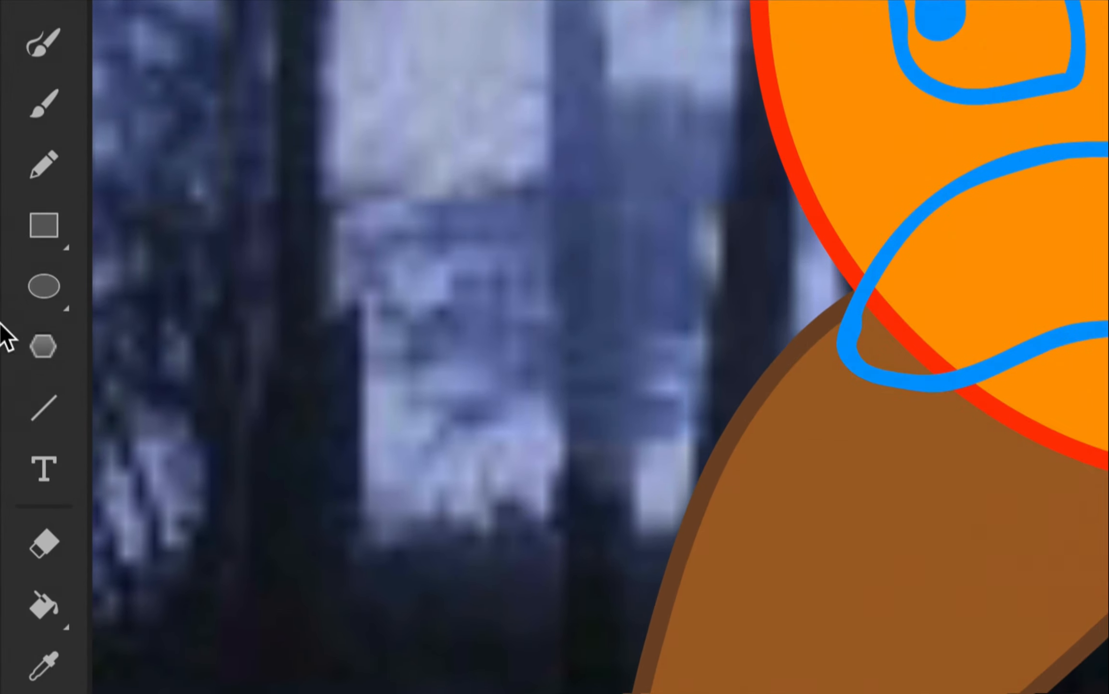
left_click(57, 292)
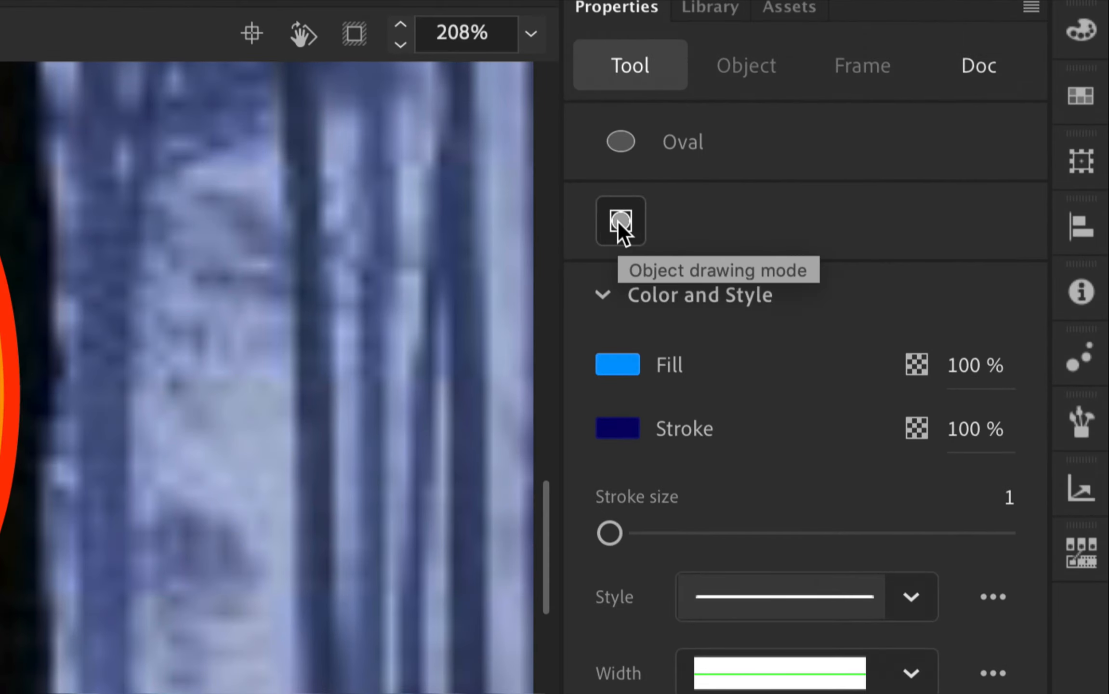
left_click(618, 222)
mouse_move(321, 180)
left_mouse_down()
mouse_move(408, 327)
mouse_move(465, 470)
left_mouse_up()
key("v")
left_click(399, 324)
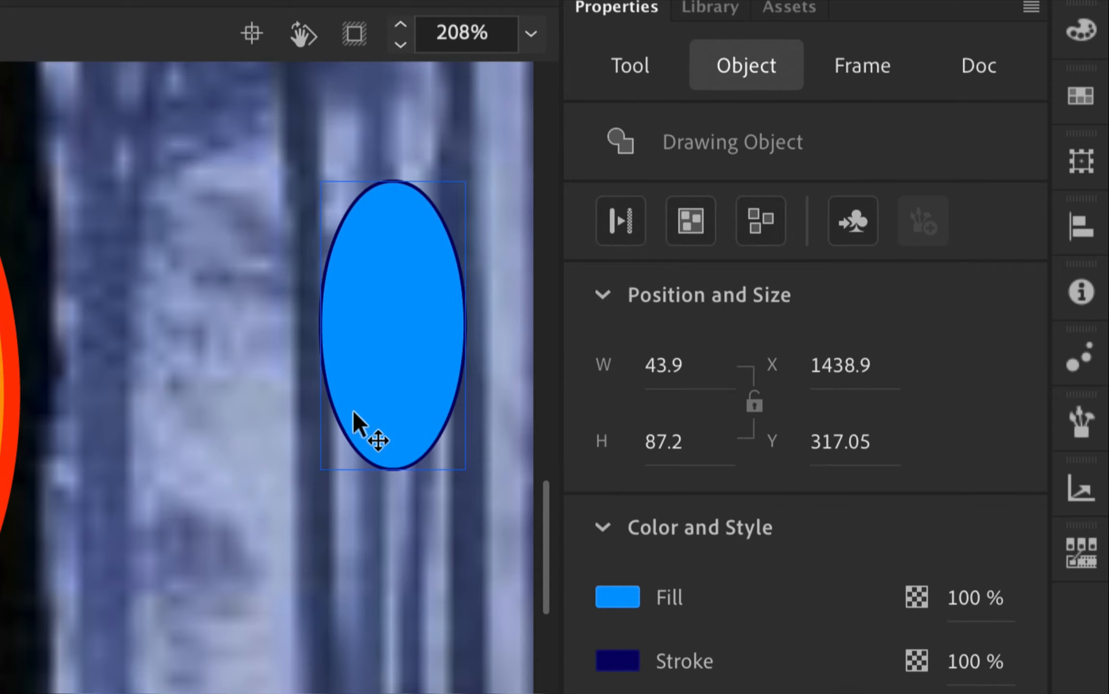
key("o")
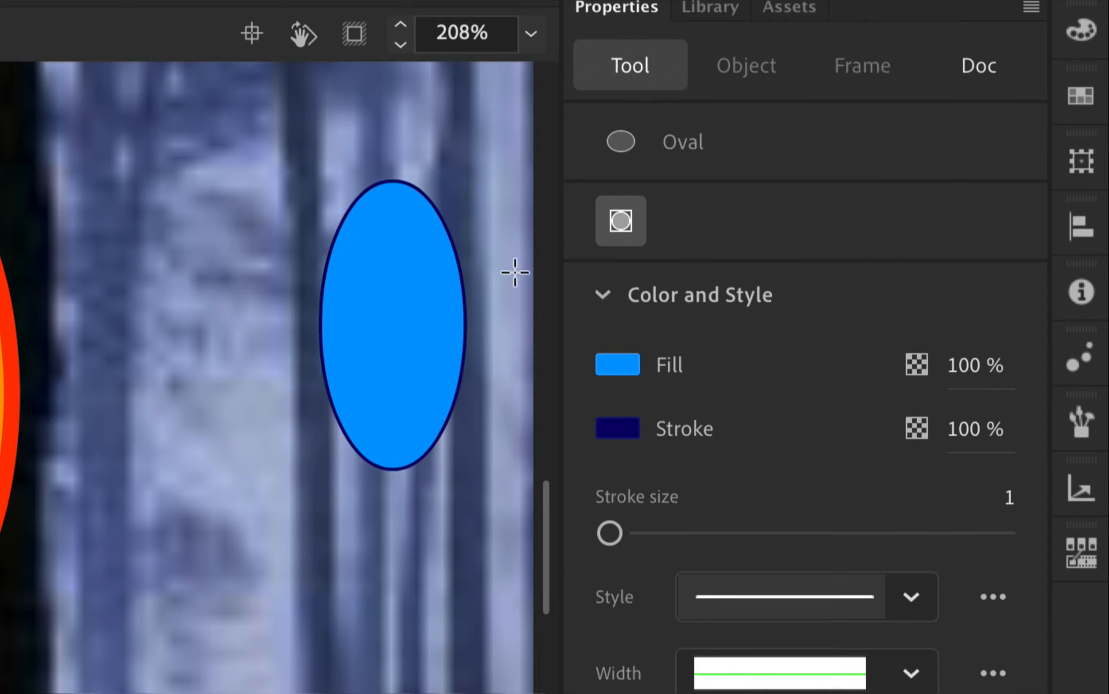
key("super+z")
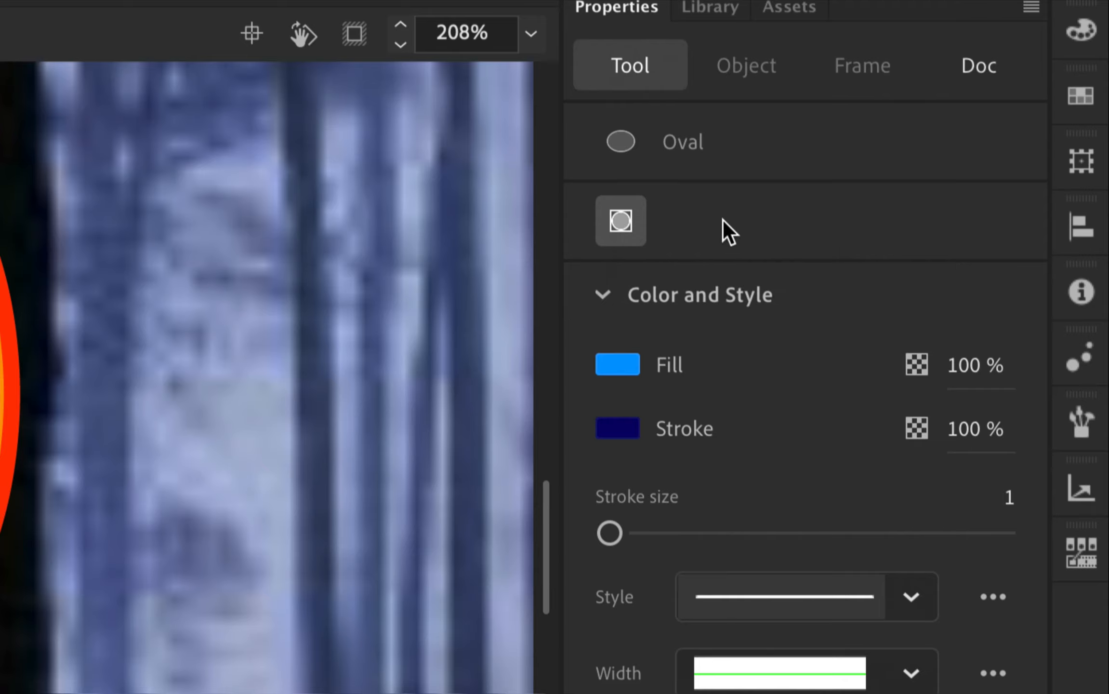
Draw a white oval without stroke, about 58 by 97 px, over the rough left eye and duplicate it over the right eye
left_click(615, 369)
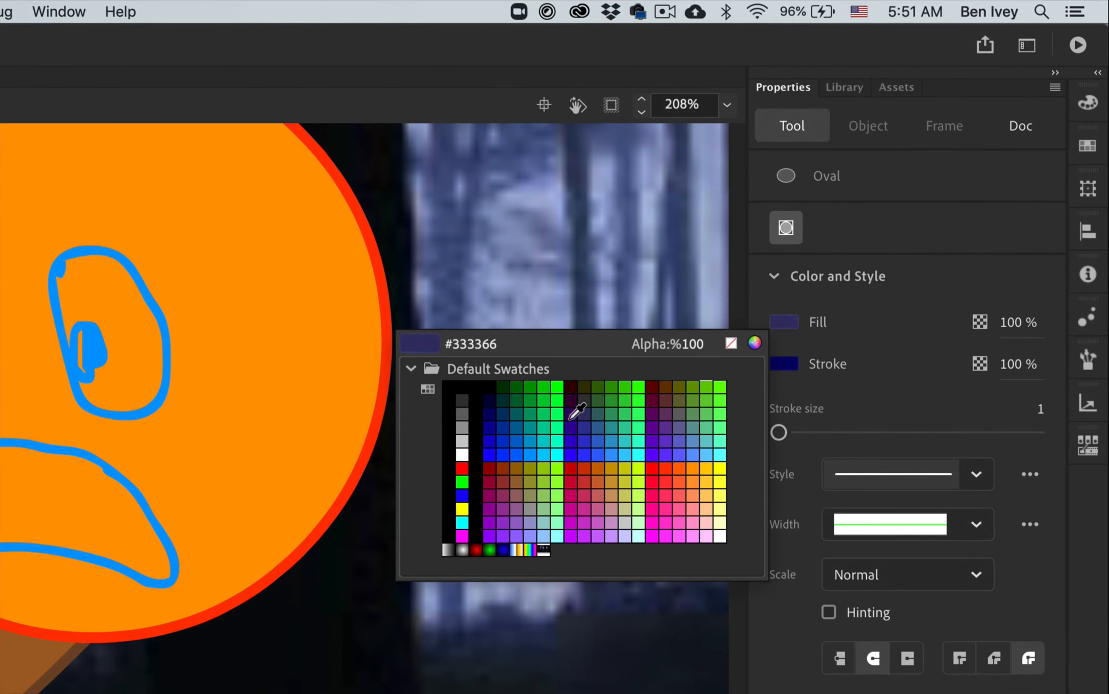
left_click(127, 566)
left_click(787, 365)
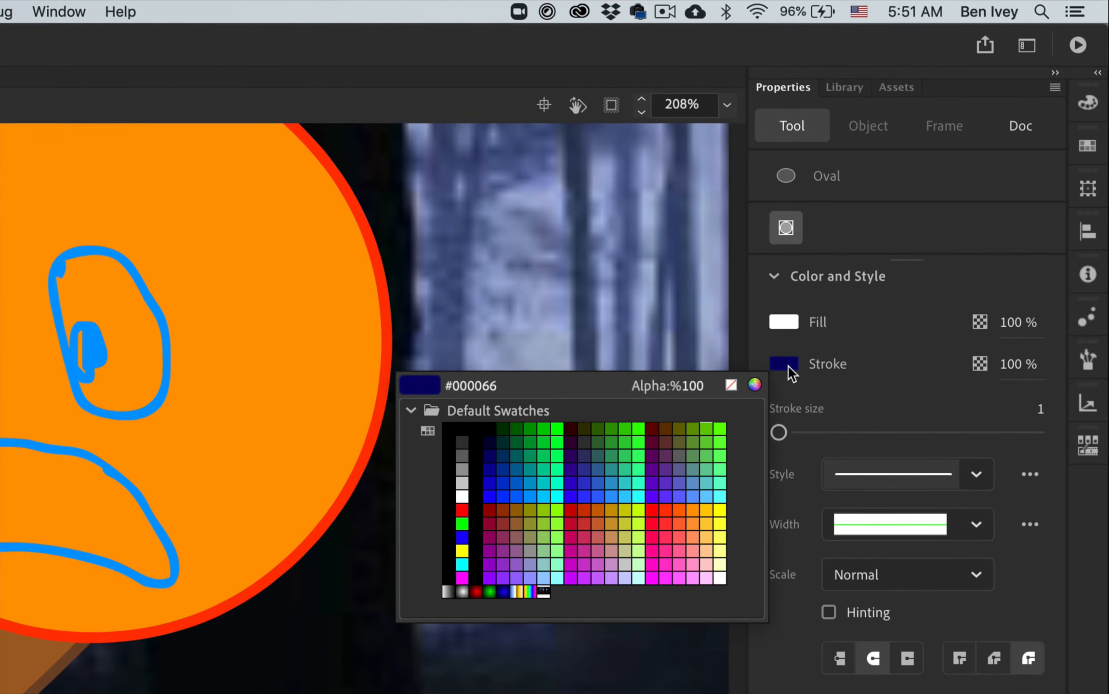
left_click(731, 383)
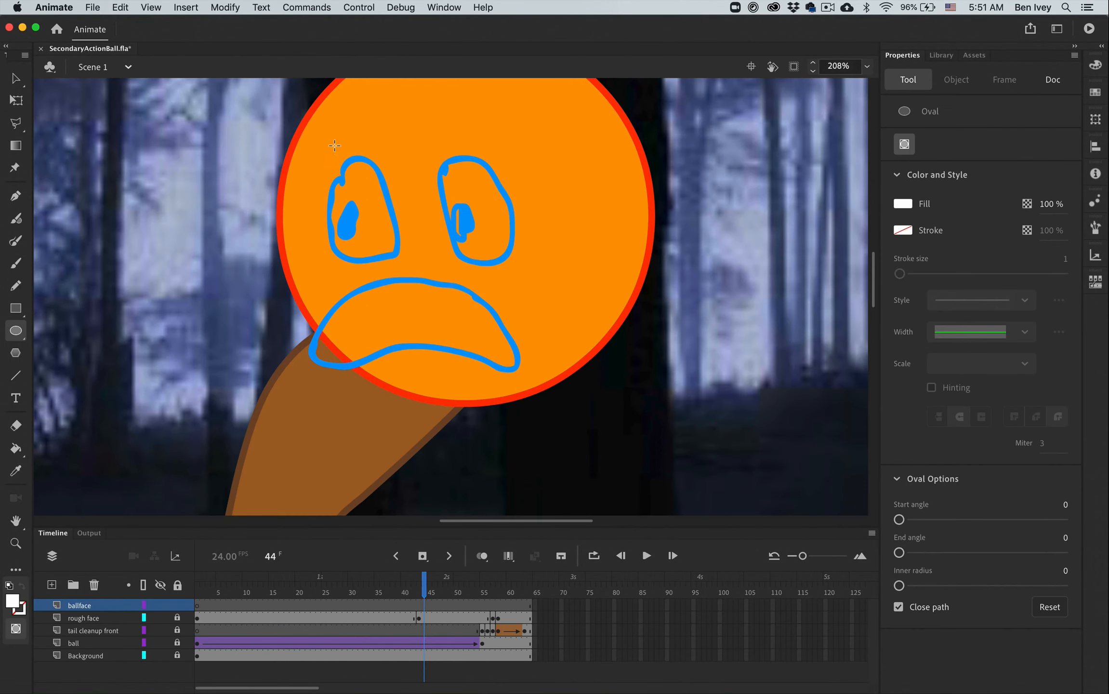
left_click_drag(334, 145, 412, 277)
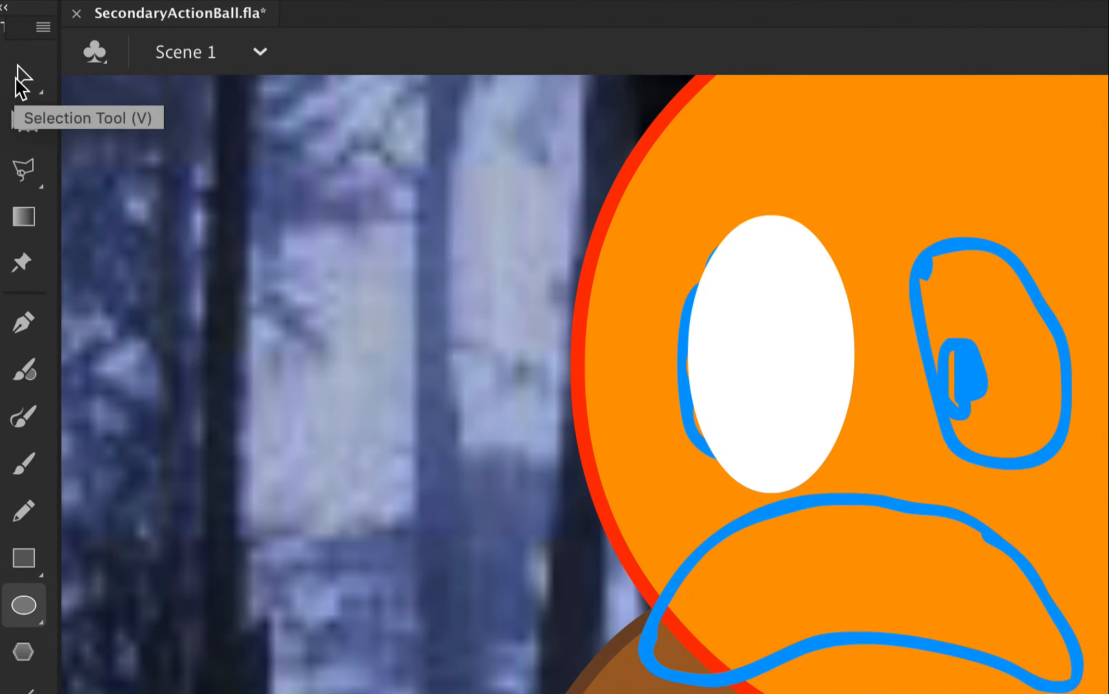
left_click(13, 81)
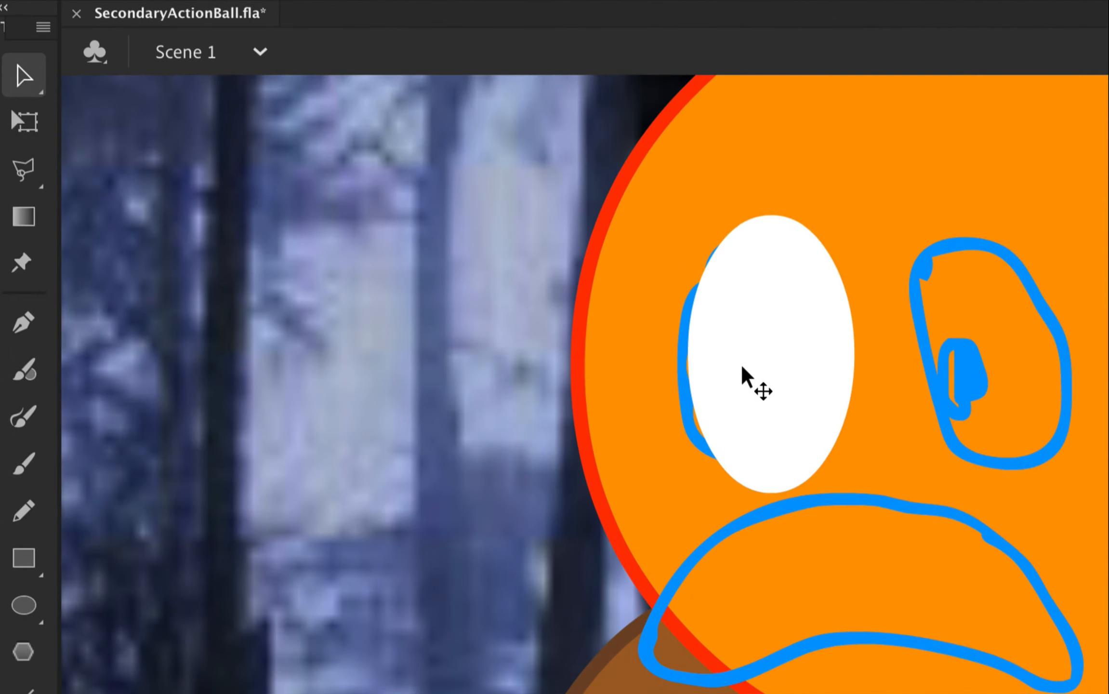
left_click_drag(742, 377, 956, 368)
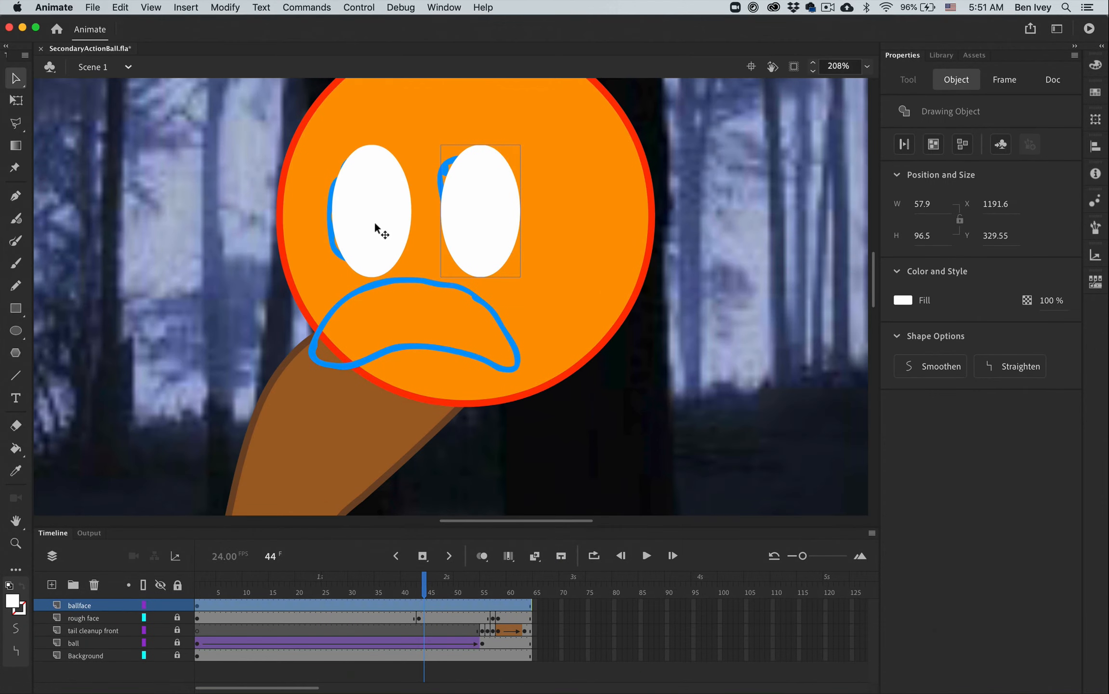
Draw a small round black pupil without stroke inside the white left eye
left_click(16, 330)
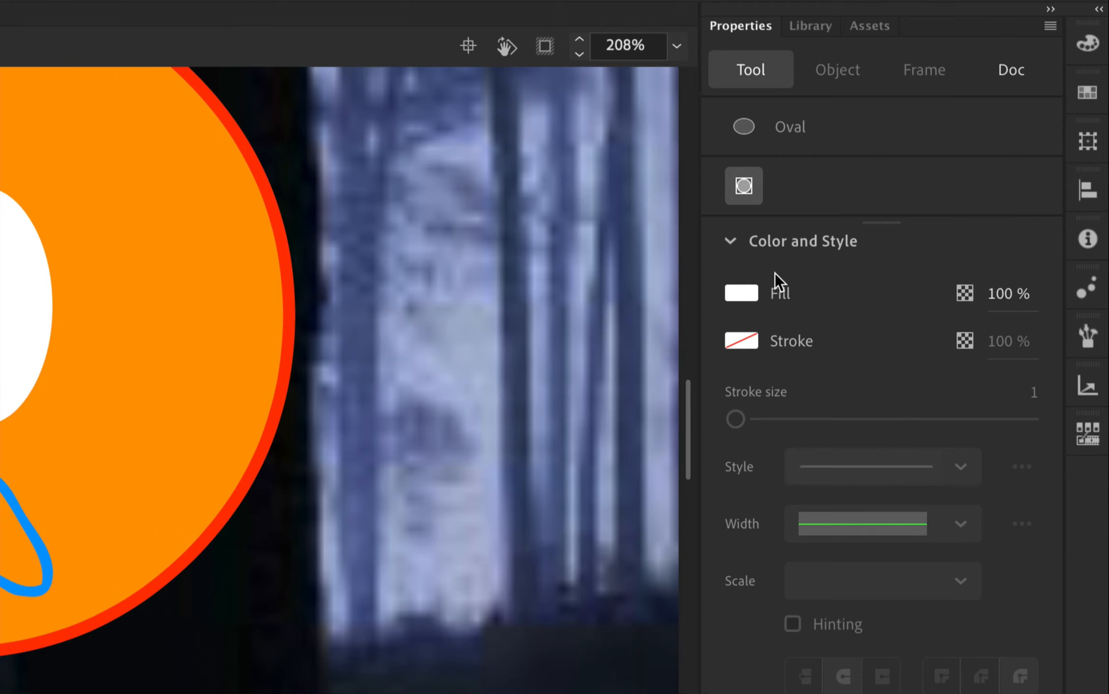
left_click(905, 205)
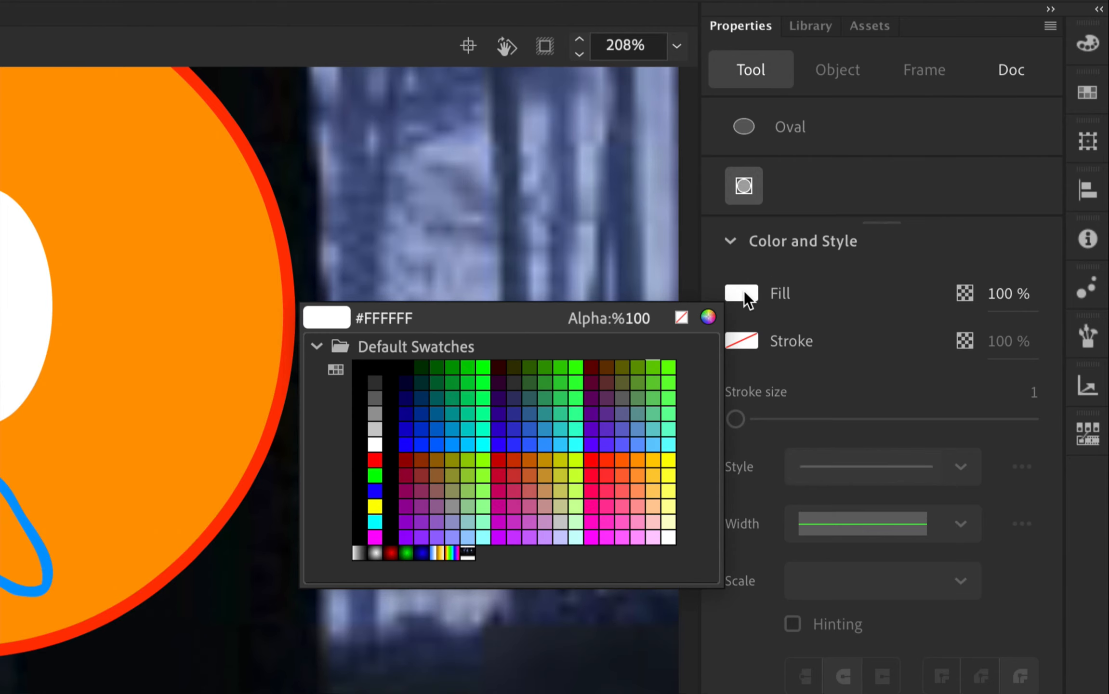
left_click(372, 366)
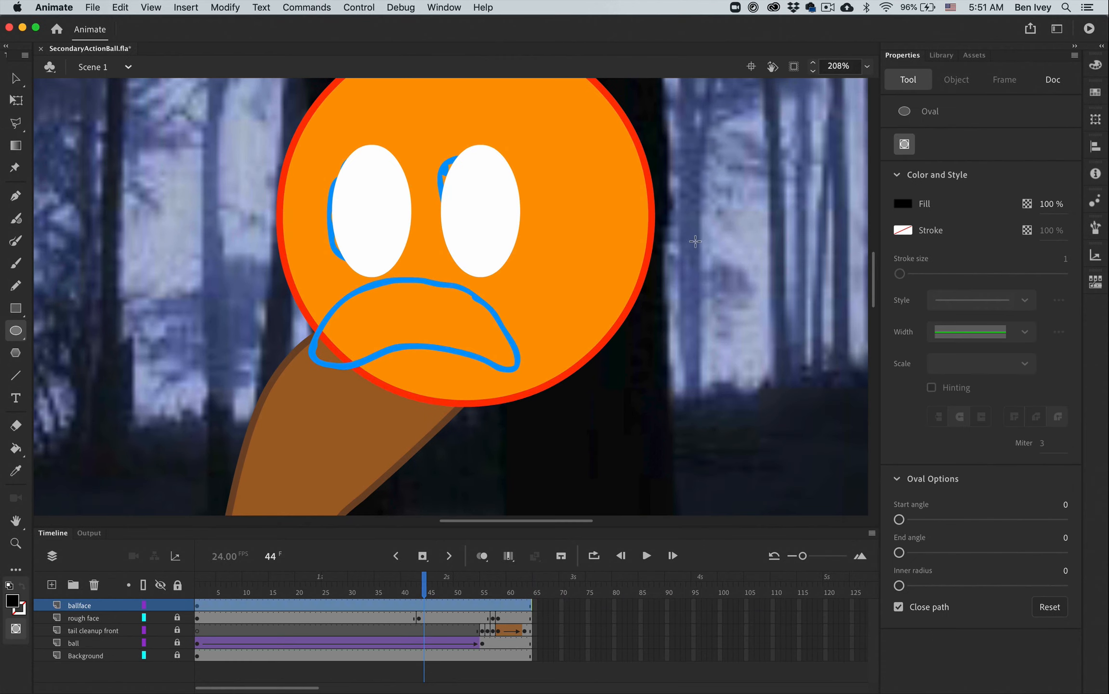
mouse_move(369, 200)
left_mouse_down()
mouse_move(388, 238)
mouse_move(392, 228)
left_mouse_up()
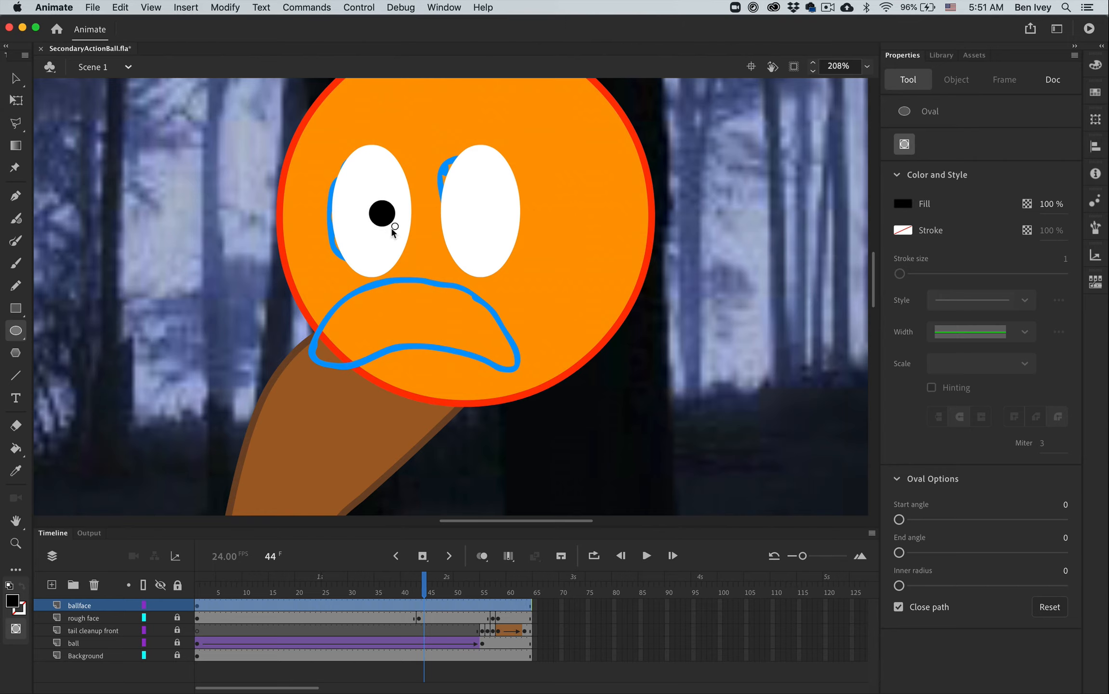
left_click(16, 82)
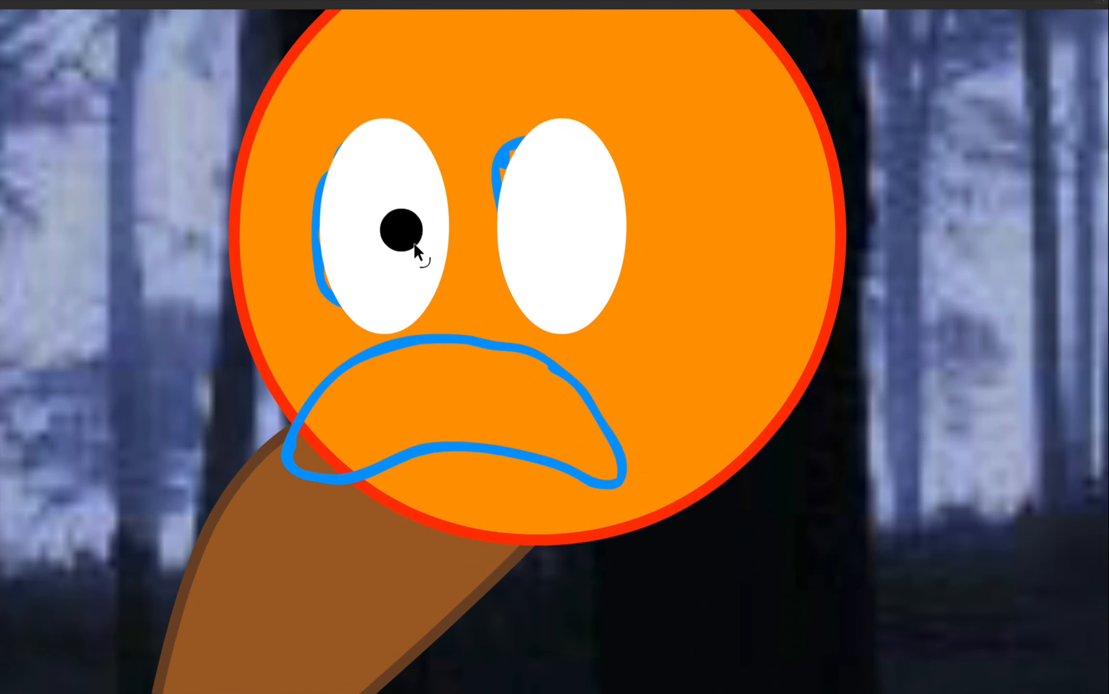
Duplicate the black pupil from the left eye into the white right eye at the same height
left_click_drag(385, 218, 490, 217)
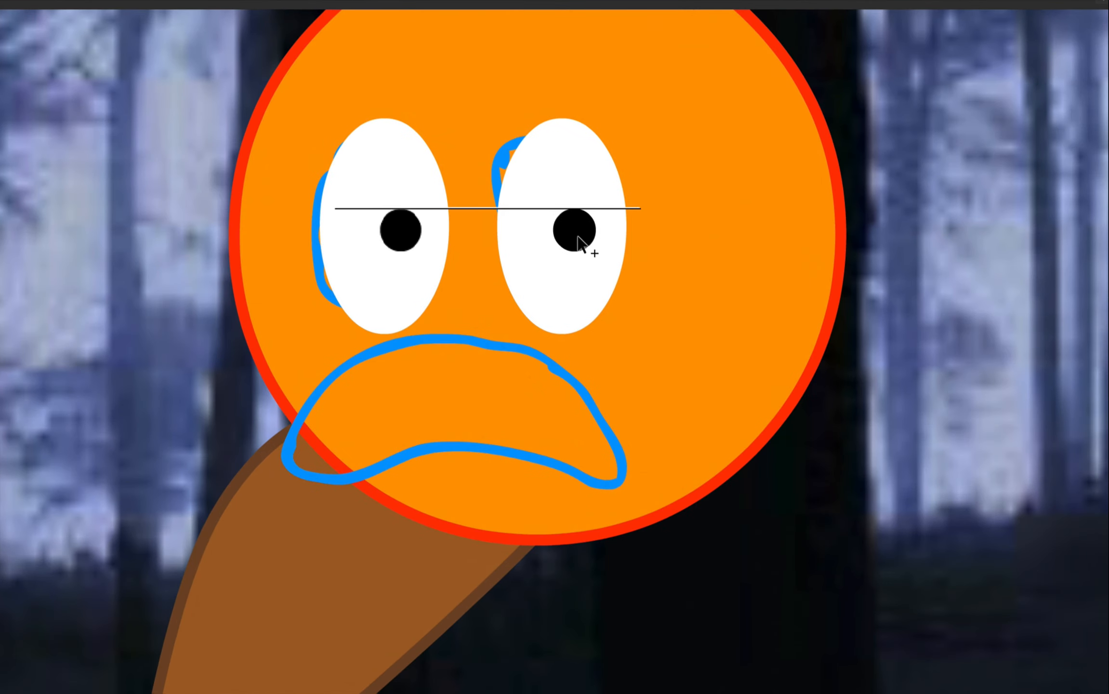
left_click_drag(577, 236, 577, 236)
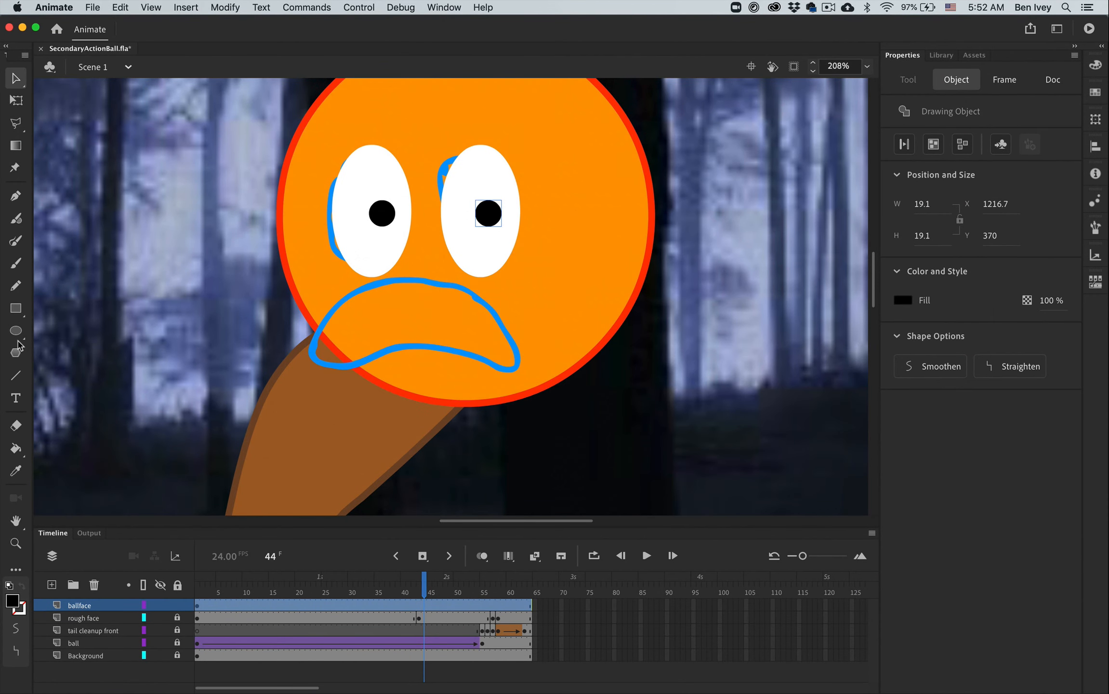
Activate the Oval tool and give it a dark red fill for the mouth
left_click(9, 331)
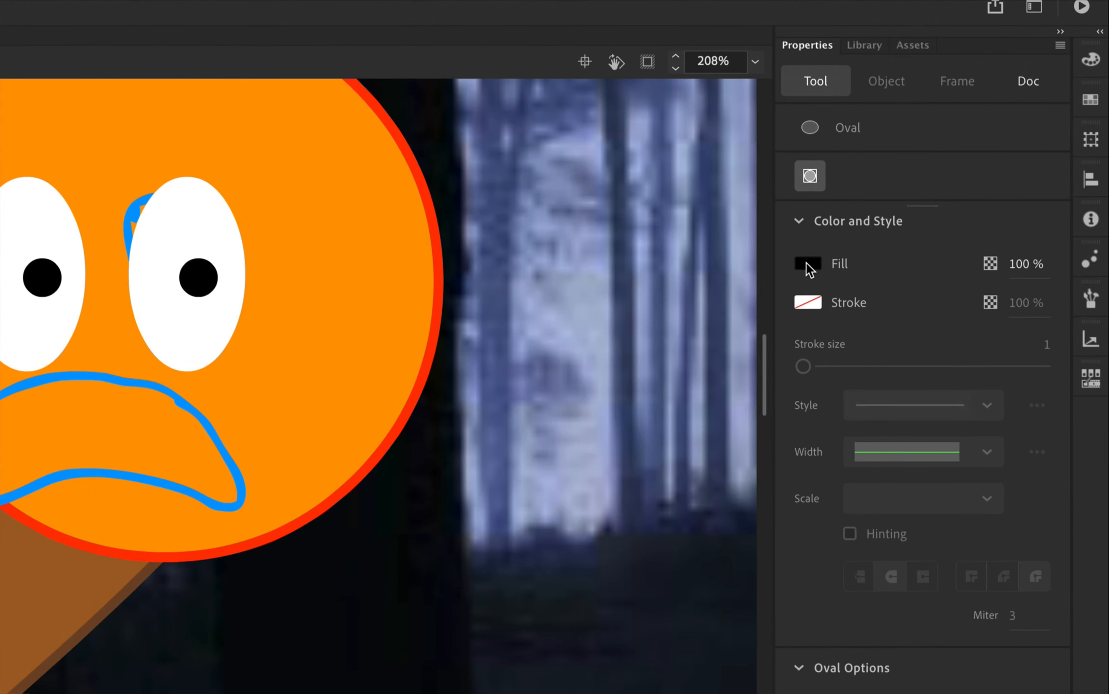
left_click(806, 262)
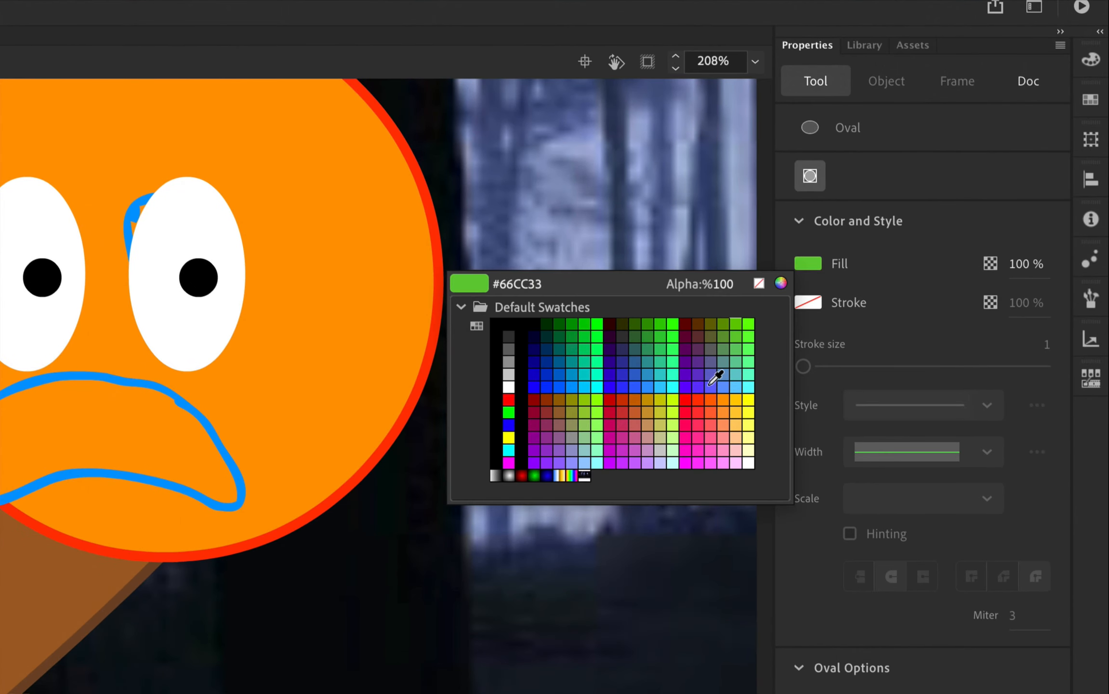
left_click(701, 349)
left_click(808, 264)
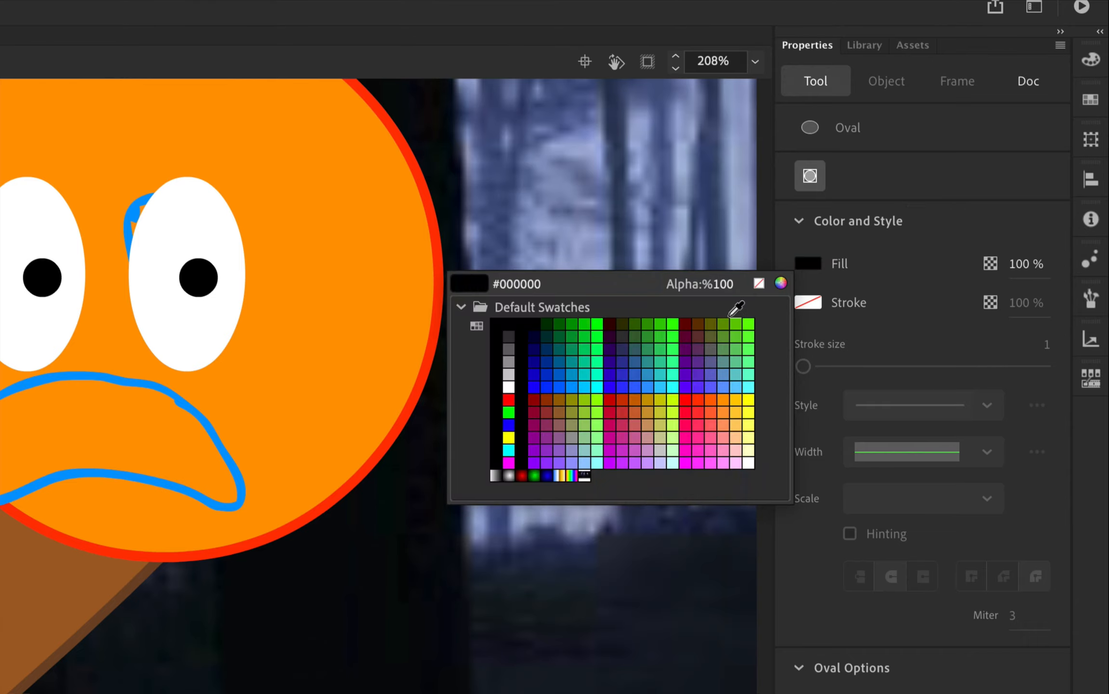
left_click(691, 320)
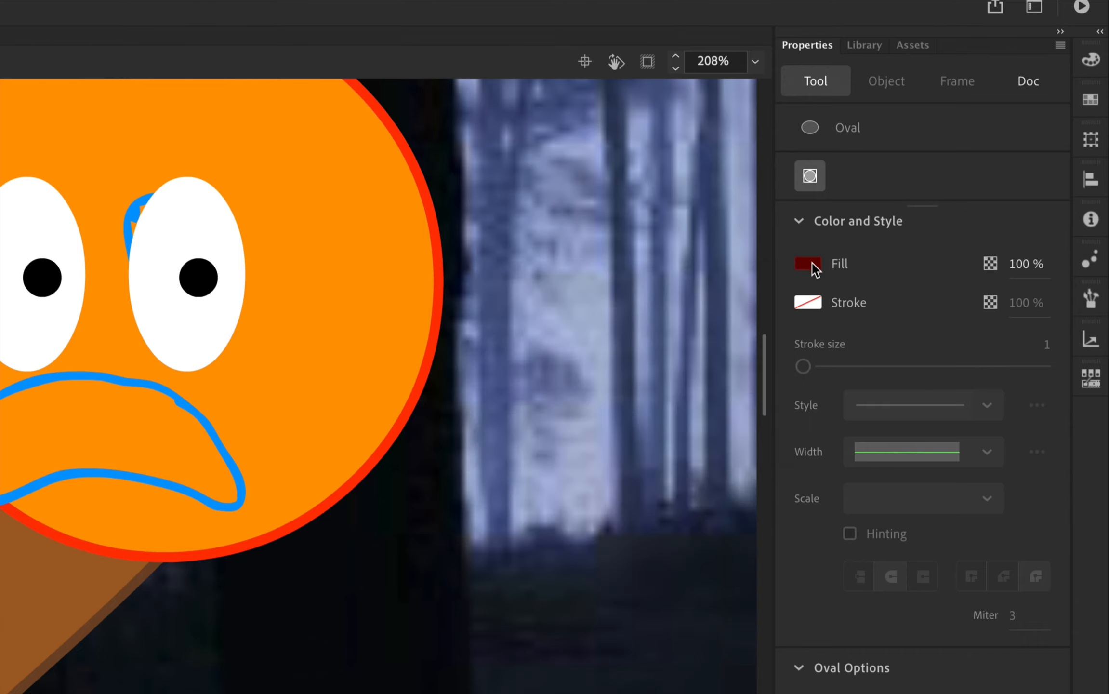
Give the Oval tool a bright red stroke of size 3, then try it on a test circle beside the ball and undo it
left_click(808, 302)
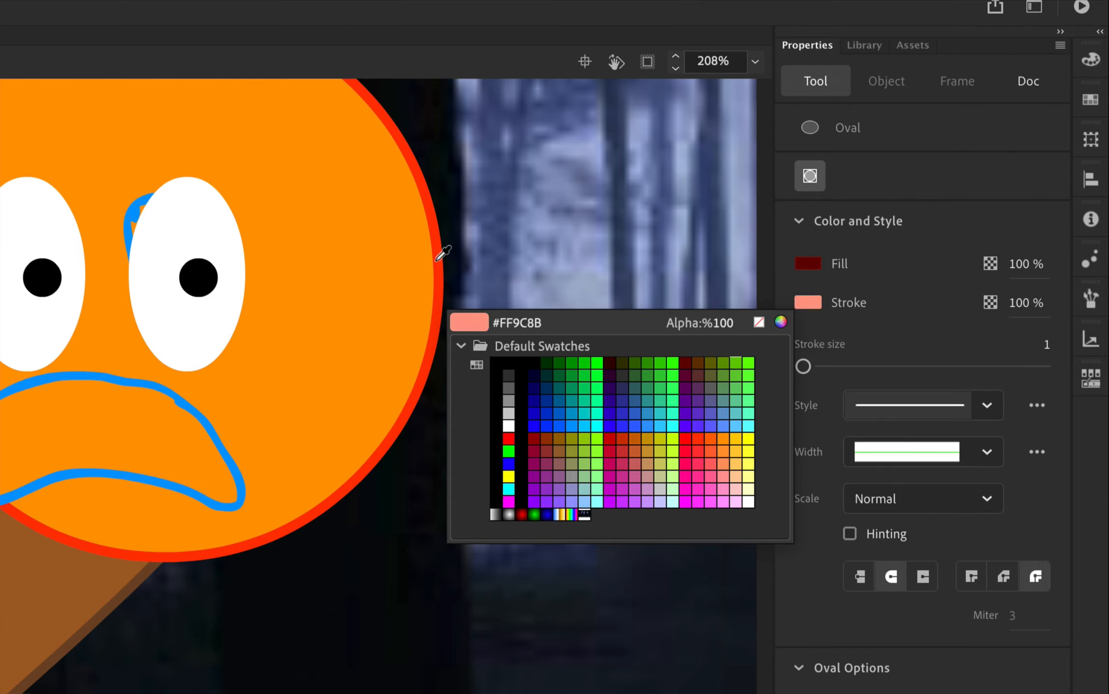
left_click(685, 439)
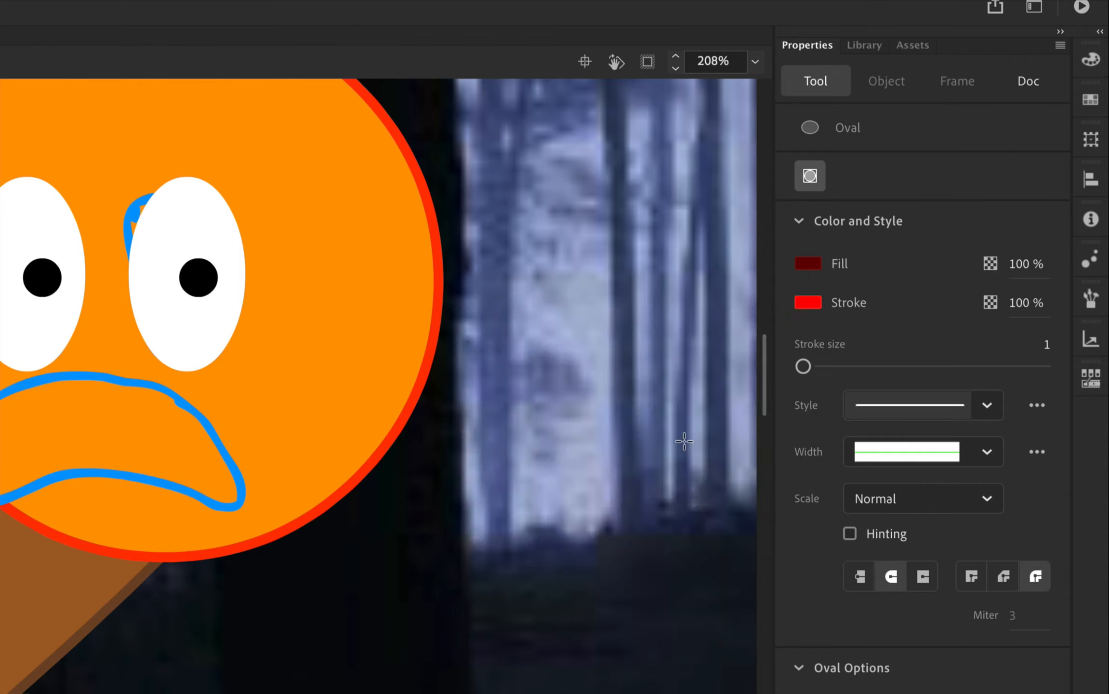
left_click(1048, 348)
type("2")
key("Return")
type("3")
key("Return")
left_click_drag(448, 231, 608, 385)
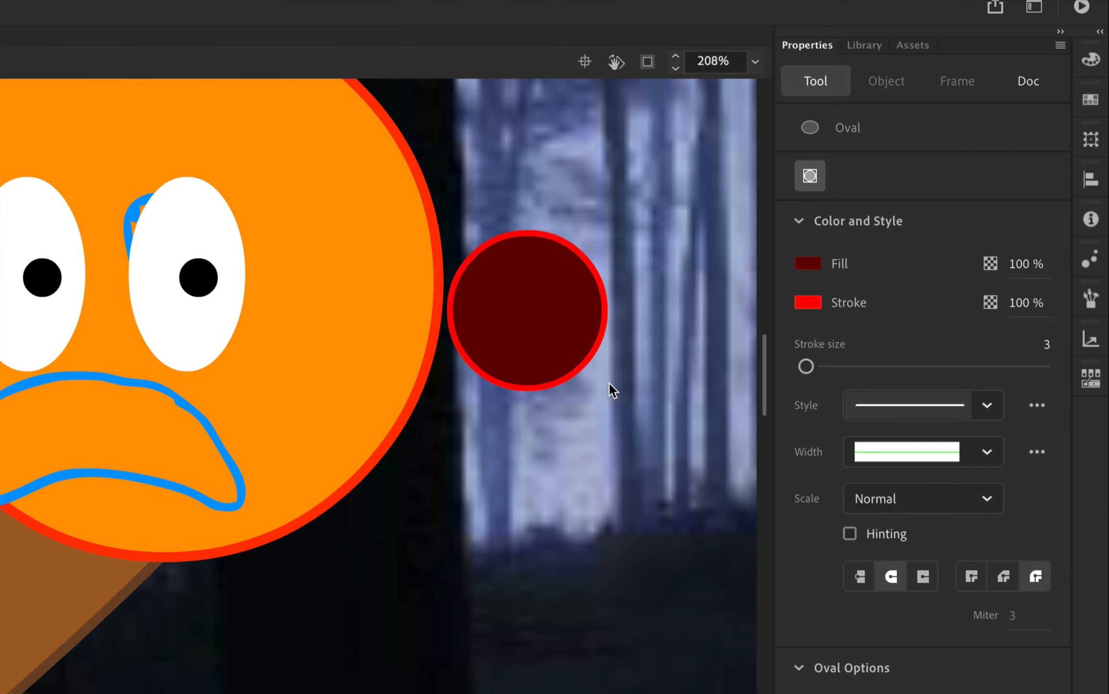
key("super+z")
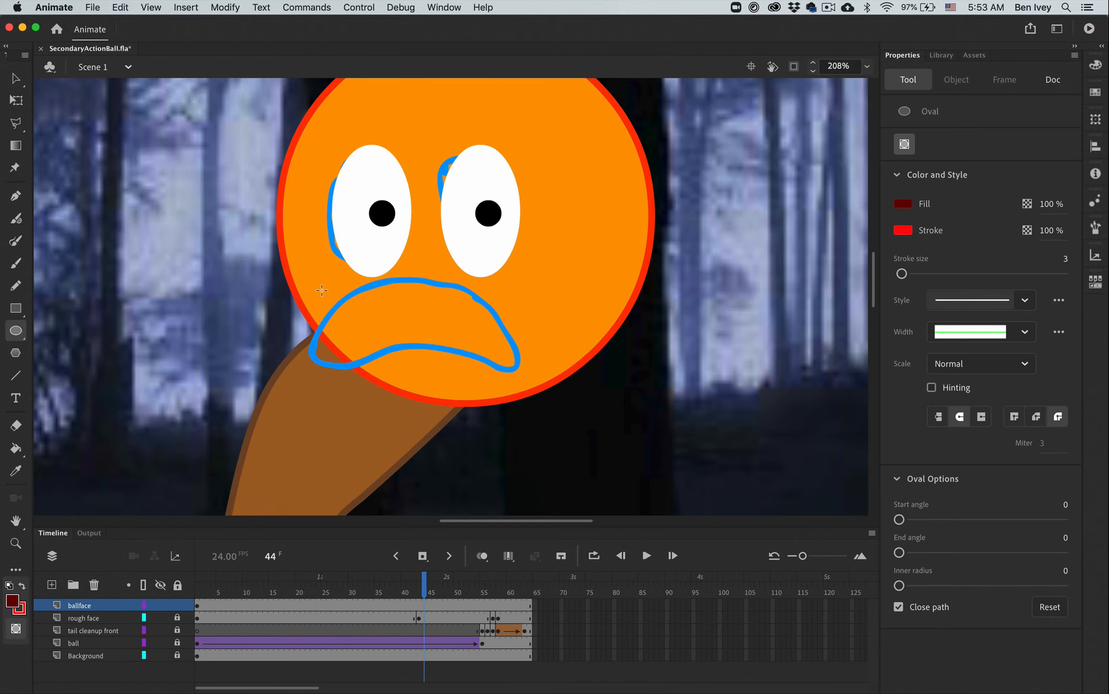
Draw a mouth oval about 165 px wide over the rough mouth and bend its lower edge upward into a frown
mouse_move(321, 289)
left_mouse_down()
mouse_move(376, 348)
mouse_move(542, 439)
left_mouse_up()
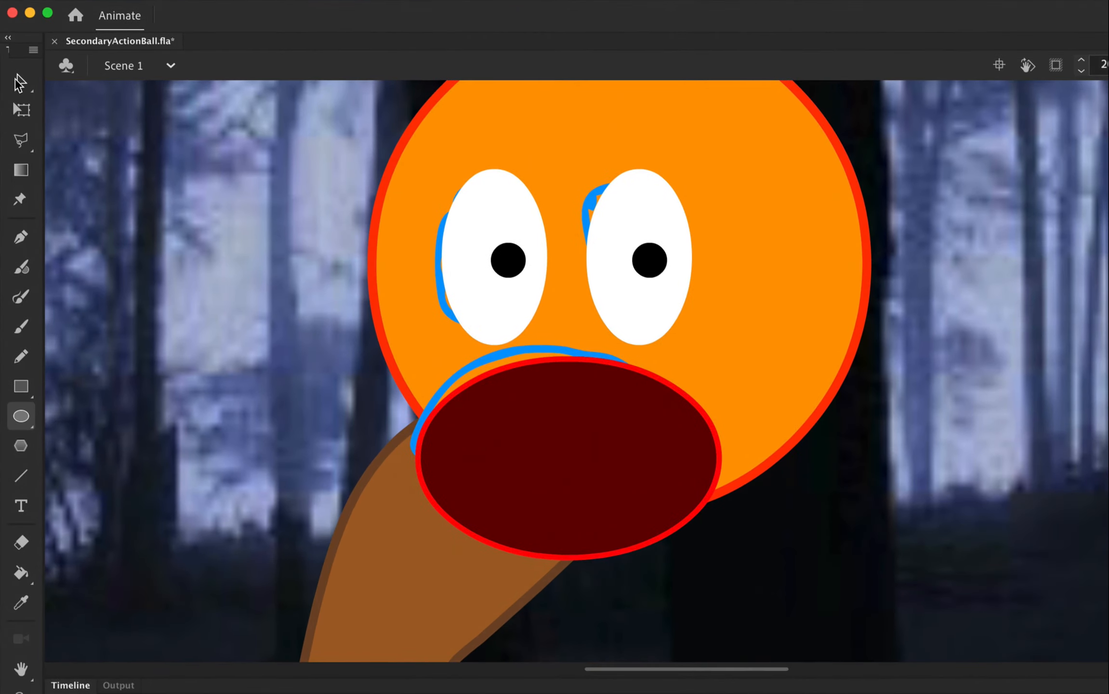
left_click(16, 78)
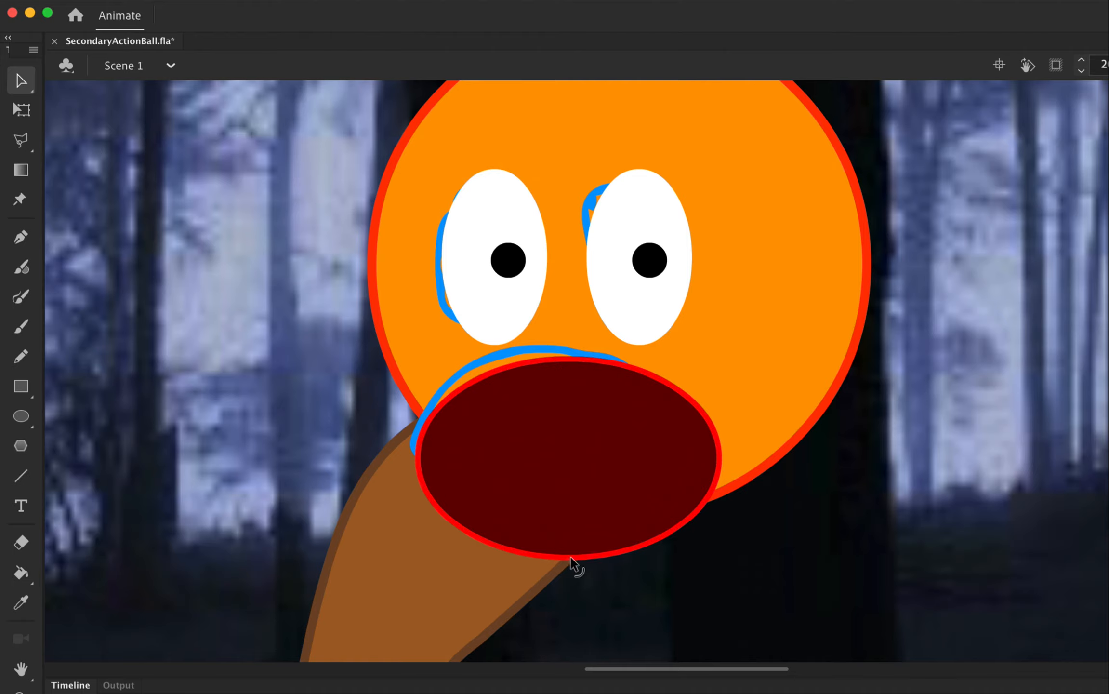
left_click_drag(571, 558, 544, 460)
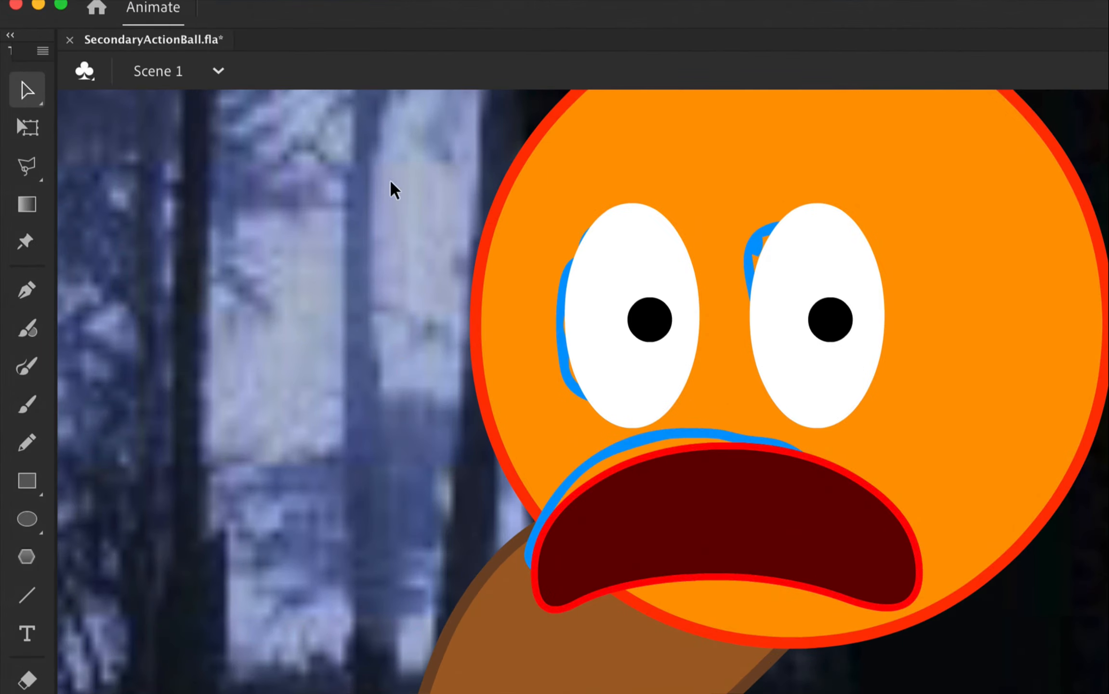
Select both eye whites, both pupils and the mouth, and distribute them to separate layers
left_click_drag(253, 113, 346, 236)
left_click_drag(587, 355, 963, 641)
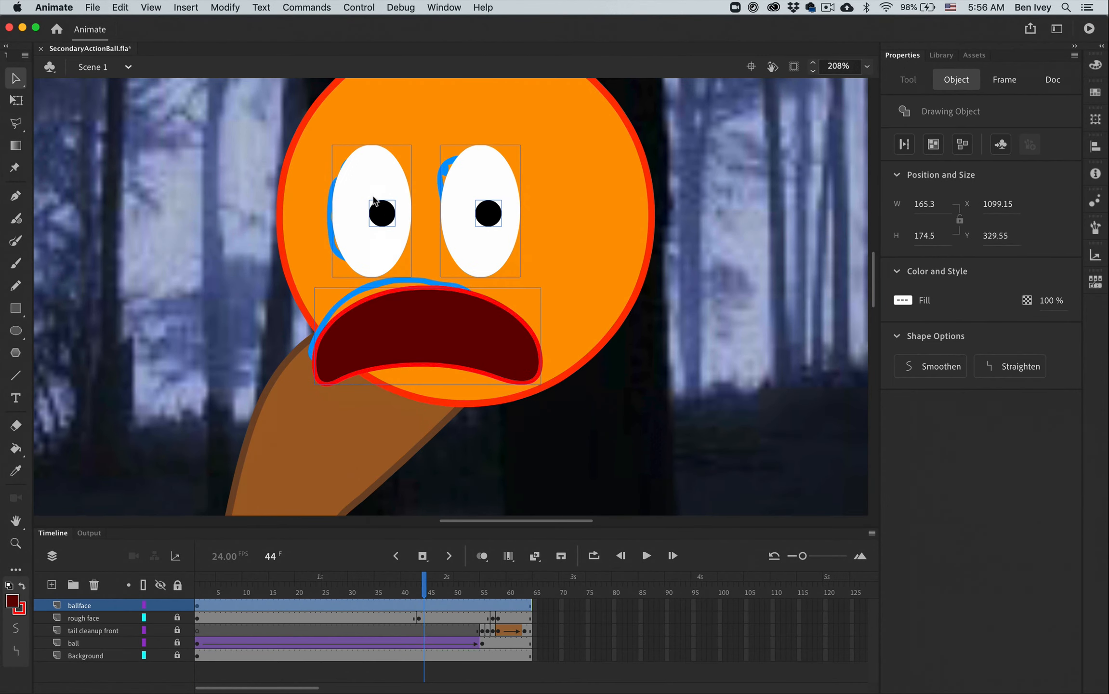
right_click(374, 199)
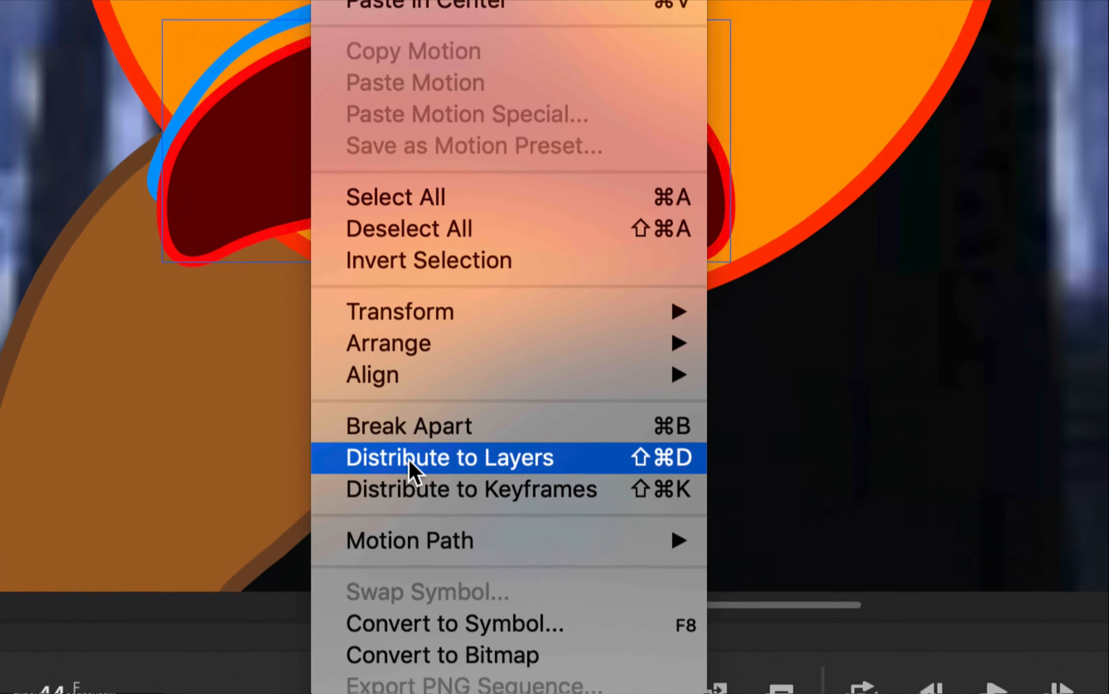
left_click(409, 460)
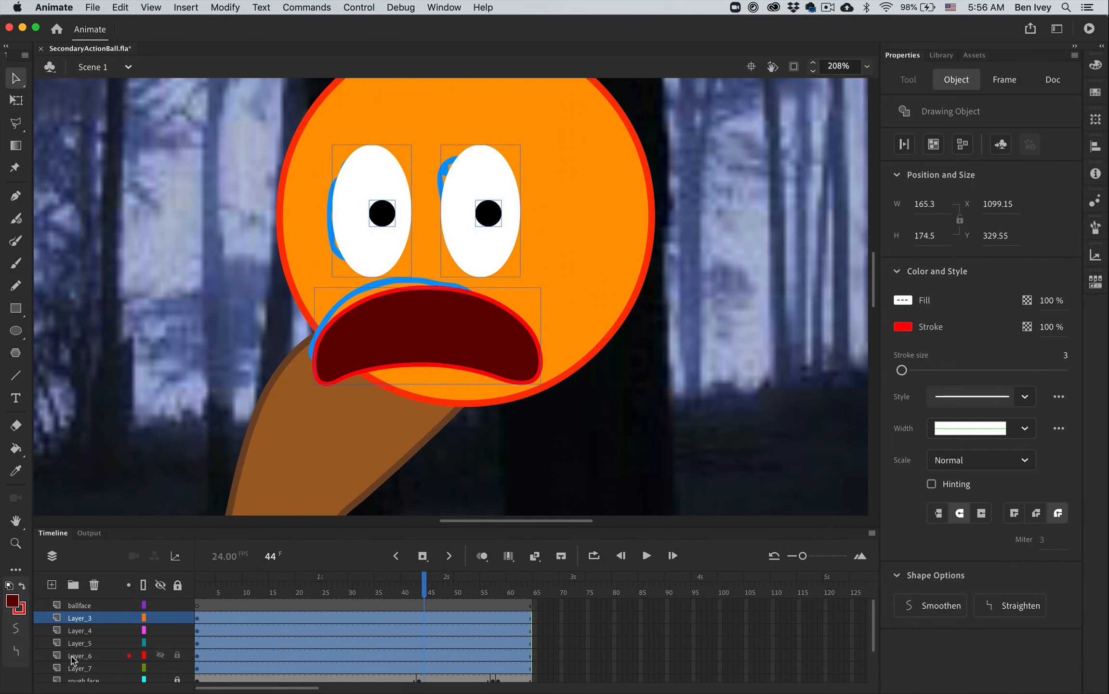
Rename the layer holding the mouth shape as Mouth
left_click(80, 622)
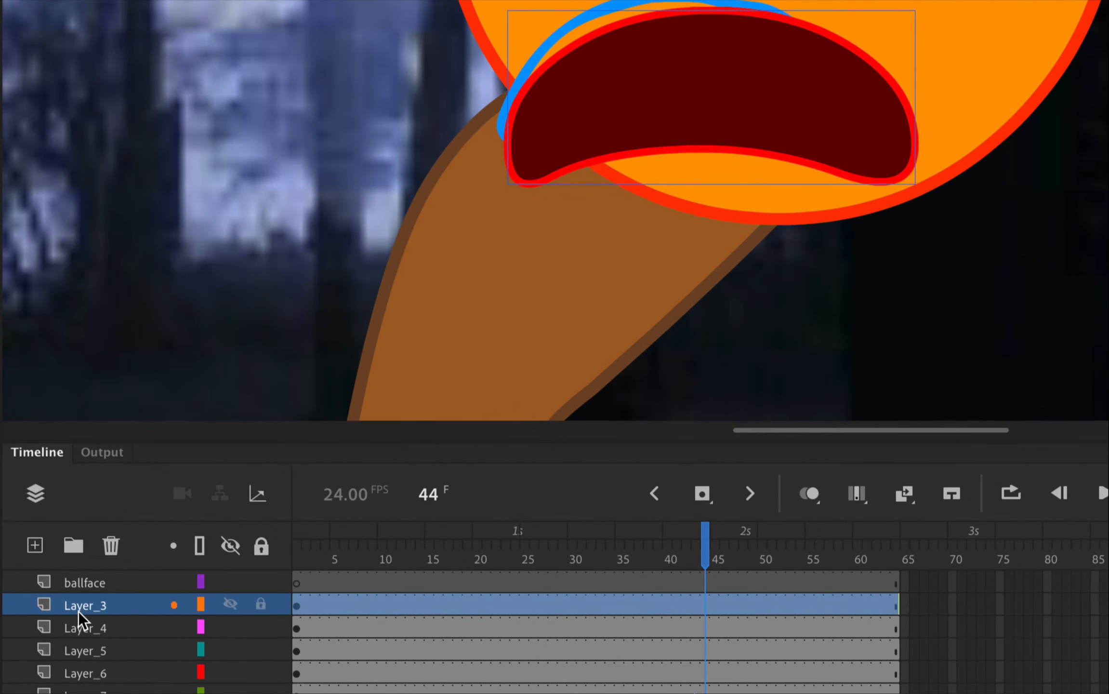
double_click(79, 609)
type("Mouth")
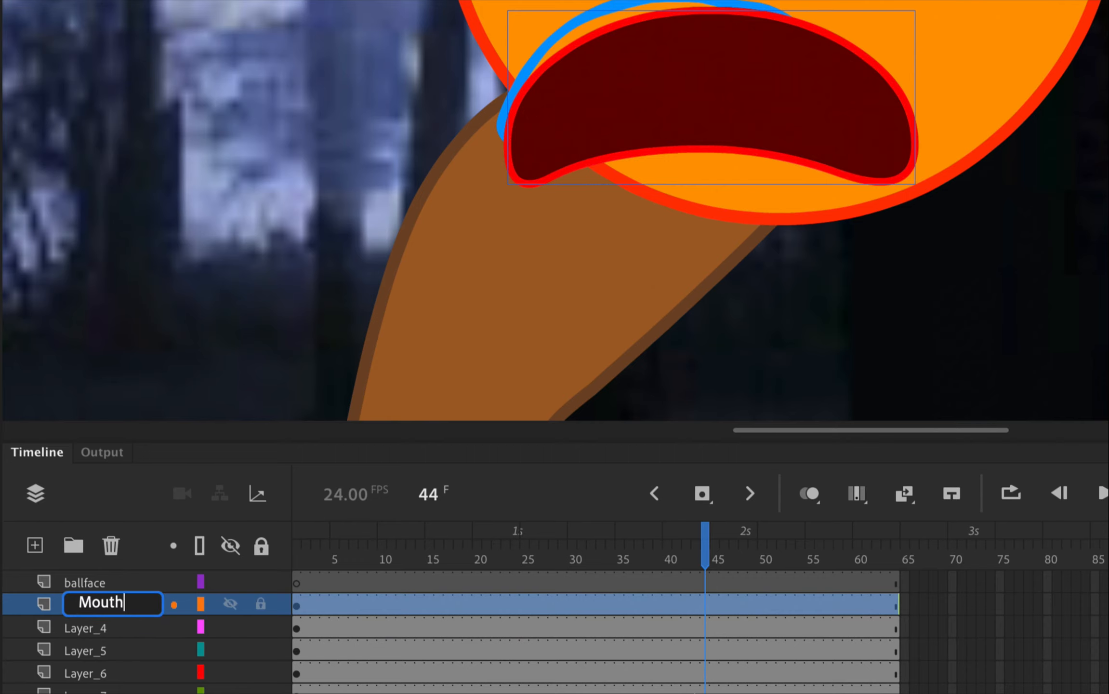
key("Return")
Rename the two pupil layers as RightPup and Left Pup, matching the eye each pupil sits in
left_click(74, 628)
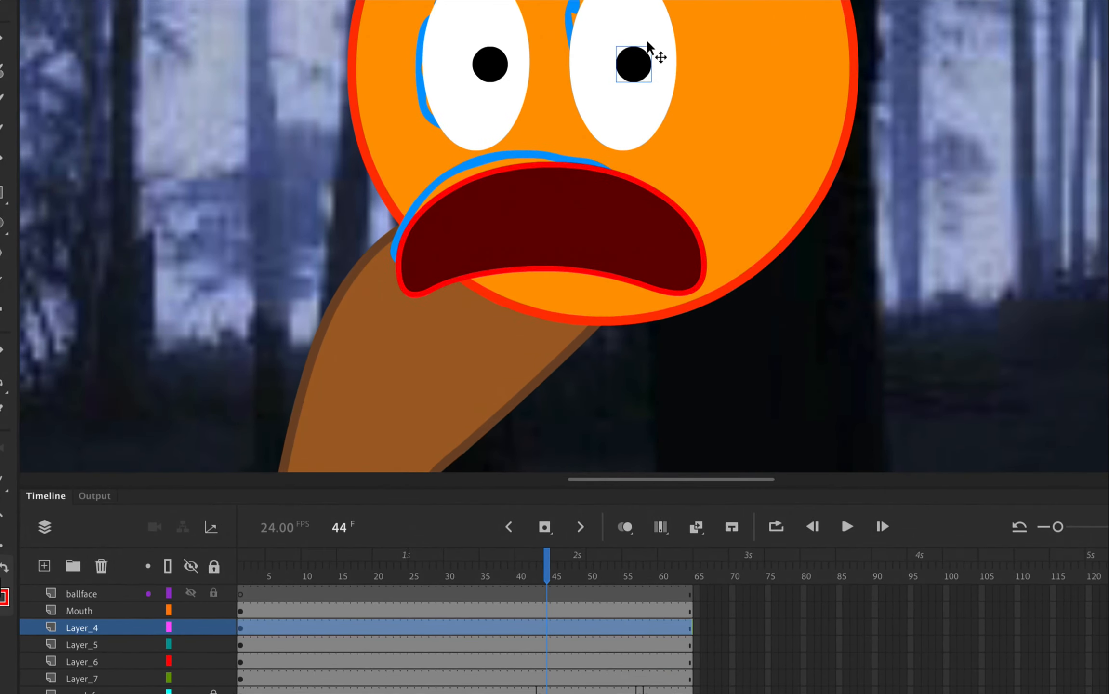
double_click(87, 625)
type("RightPup")
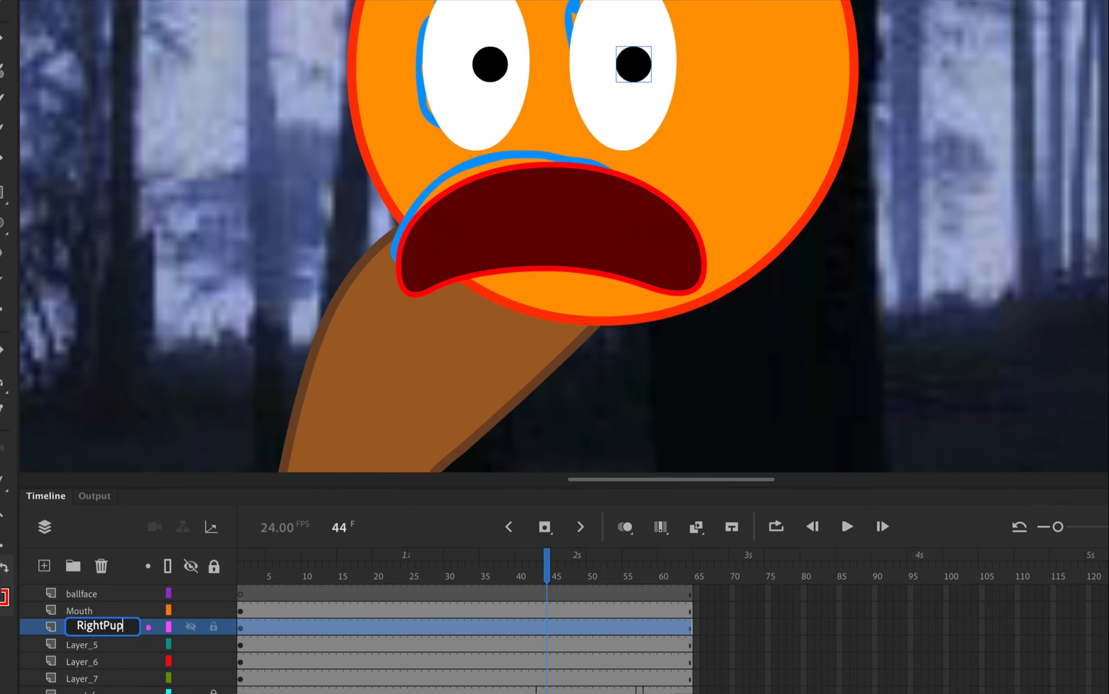
key("Return")
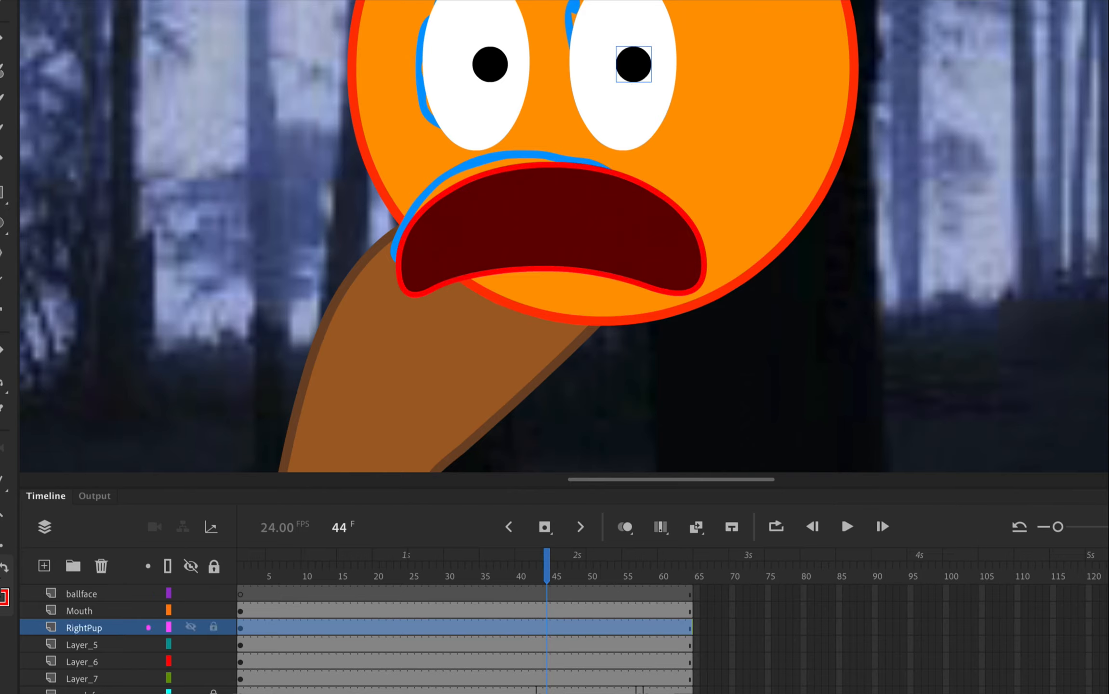
left_click(80, 644)
double_click(86, 645)
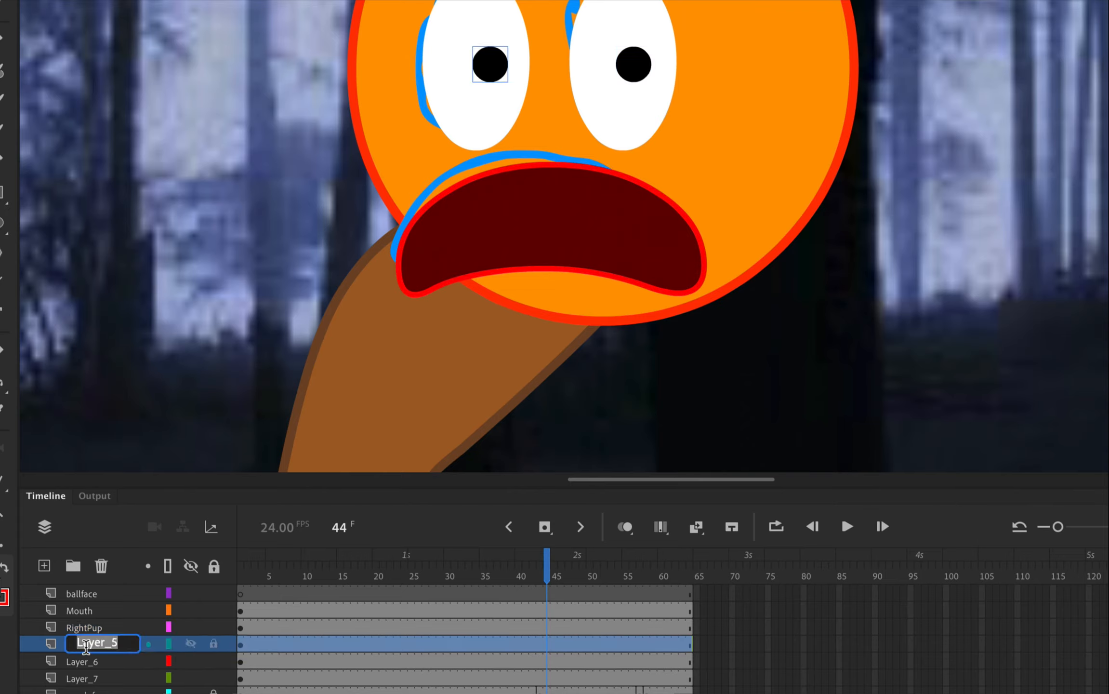
type("Left Pup")
key("Return")
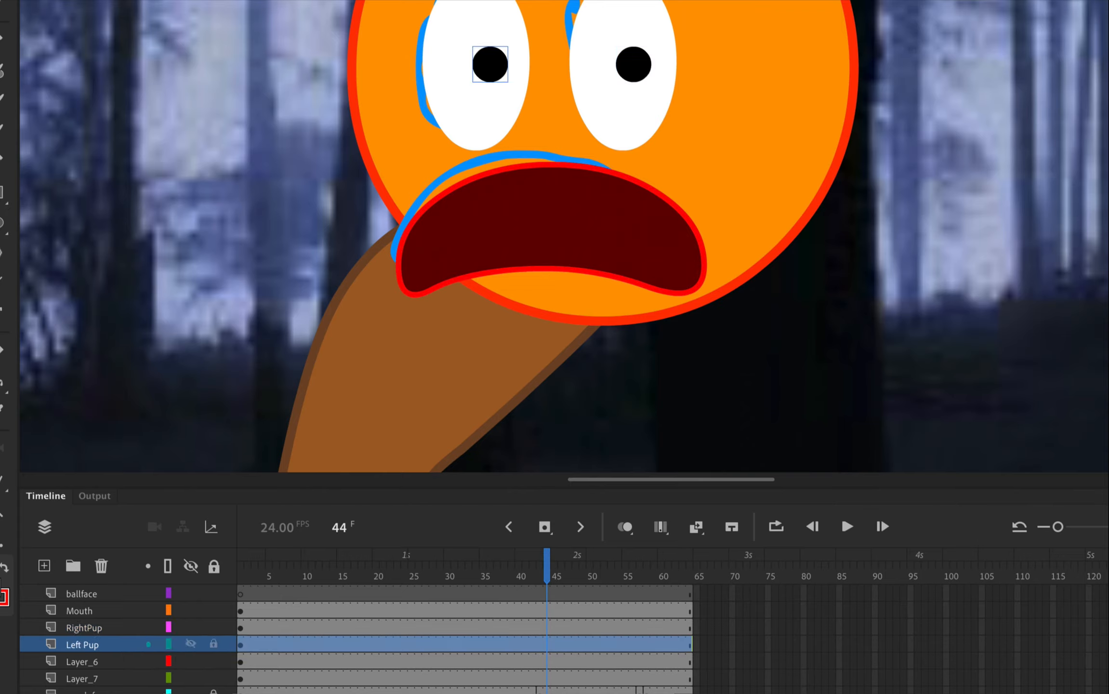
Rename the two eye white layers as RightWhite and LeftWhite
left_click(81, 662)
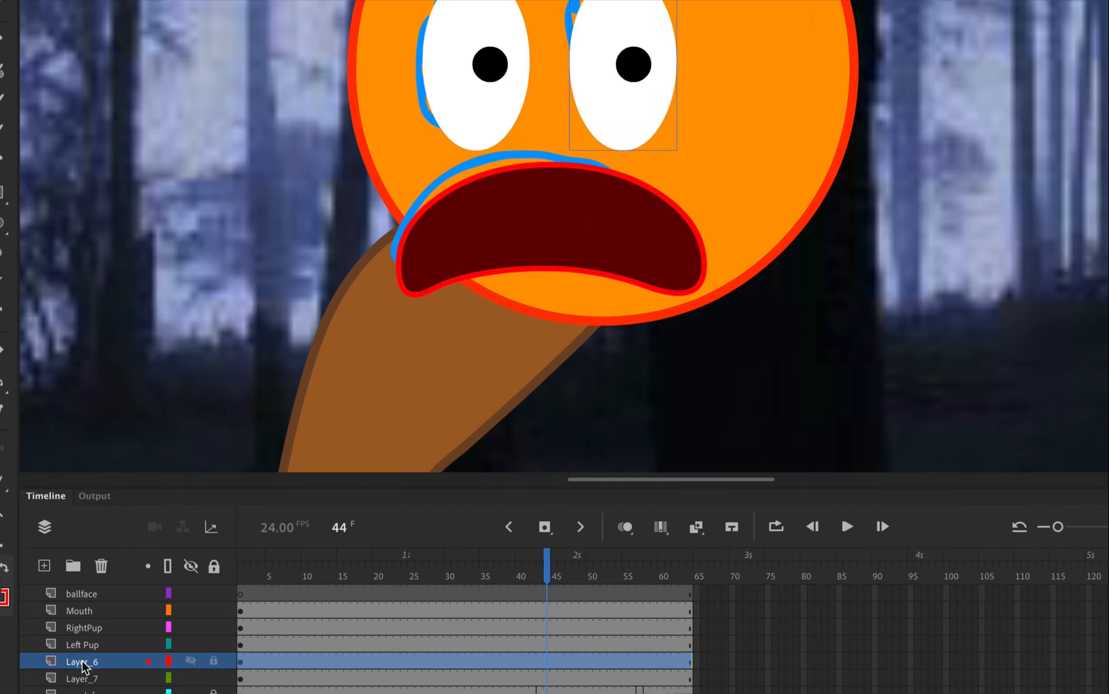
double_click(82, 662)
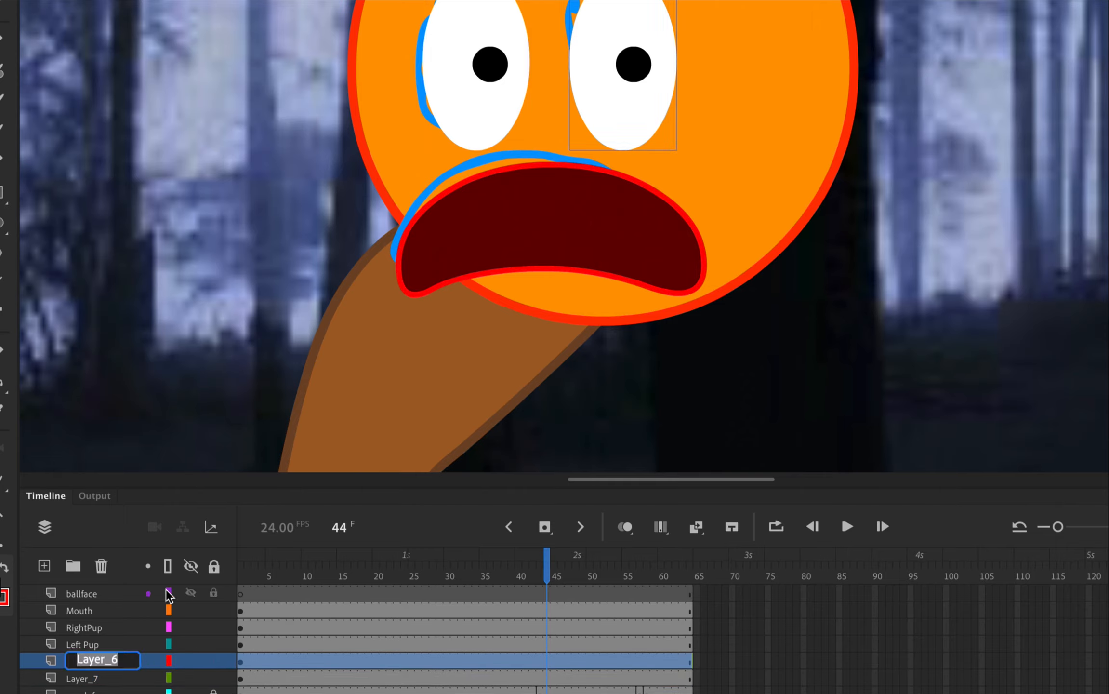
type("RightWhite")
key("Return")
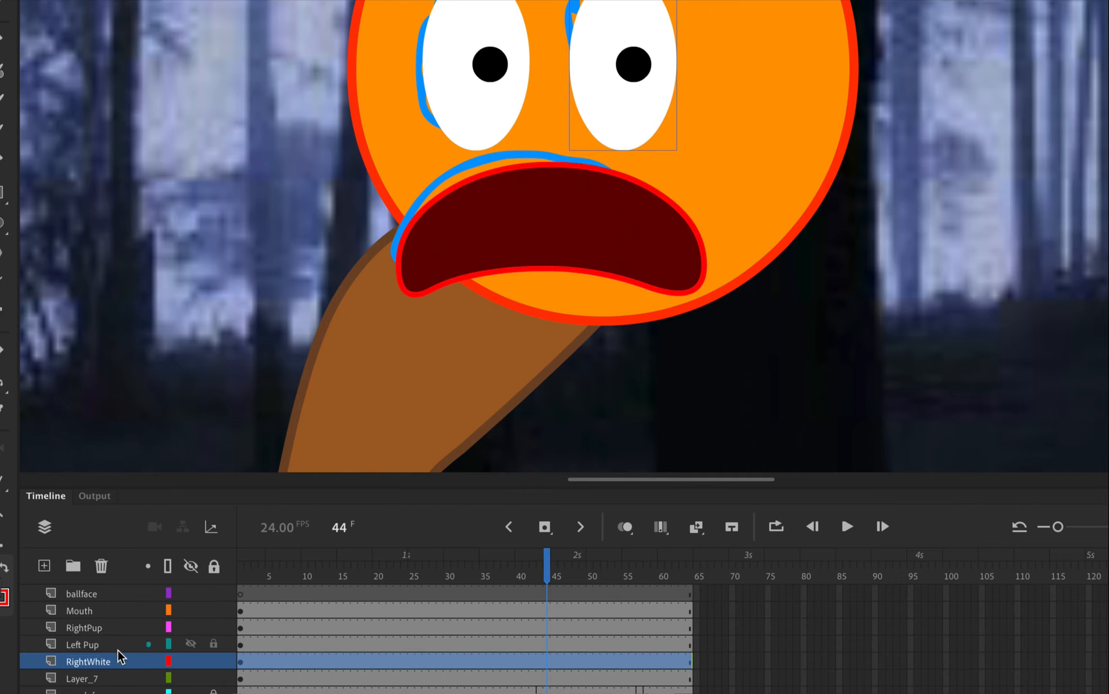
left_click(96, 680)
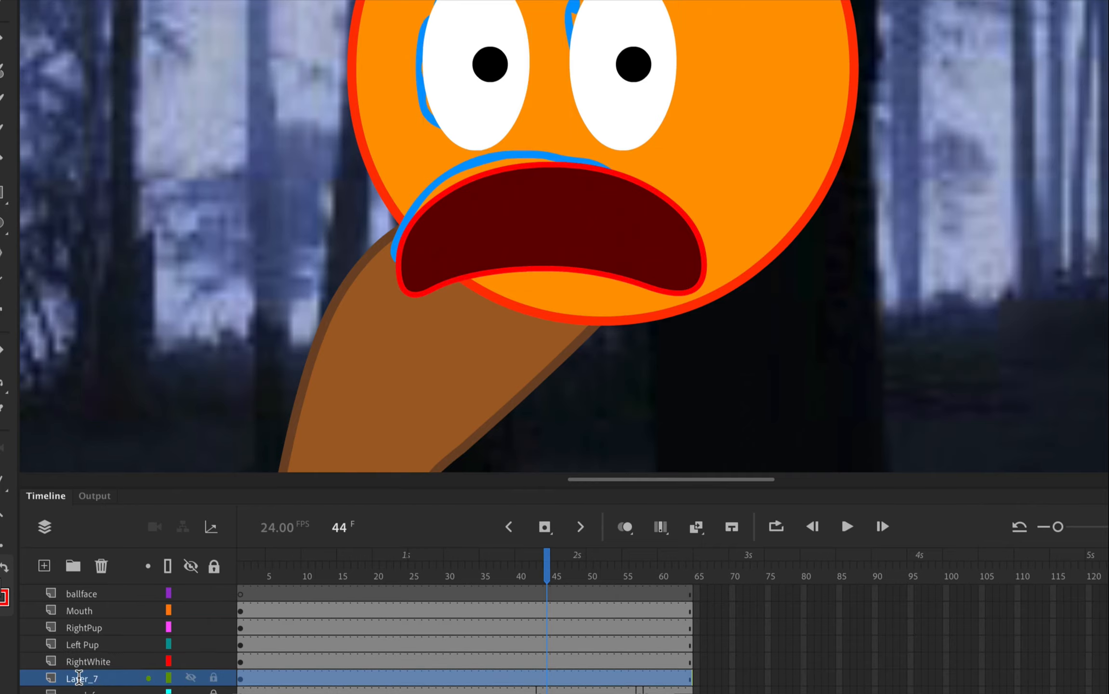
double_click(78, 677)
type("Left")
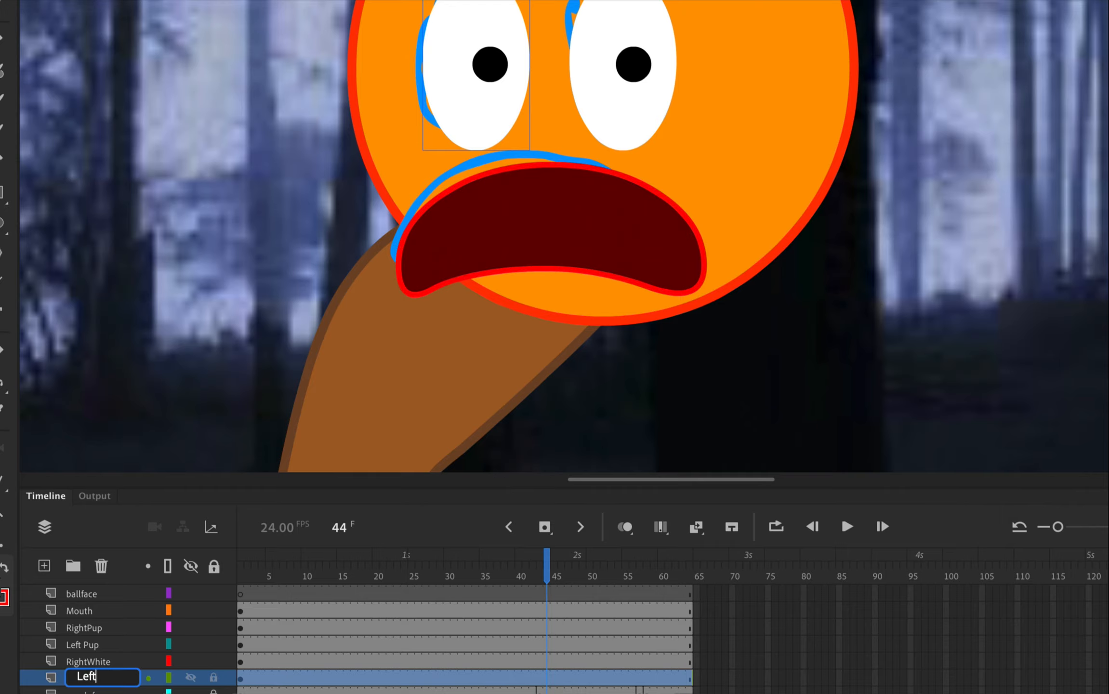
type("White")
key("Return")
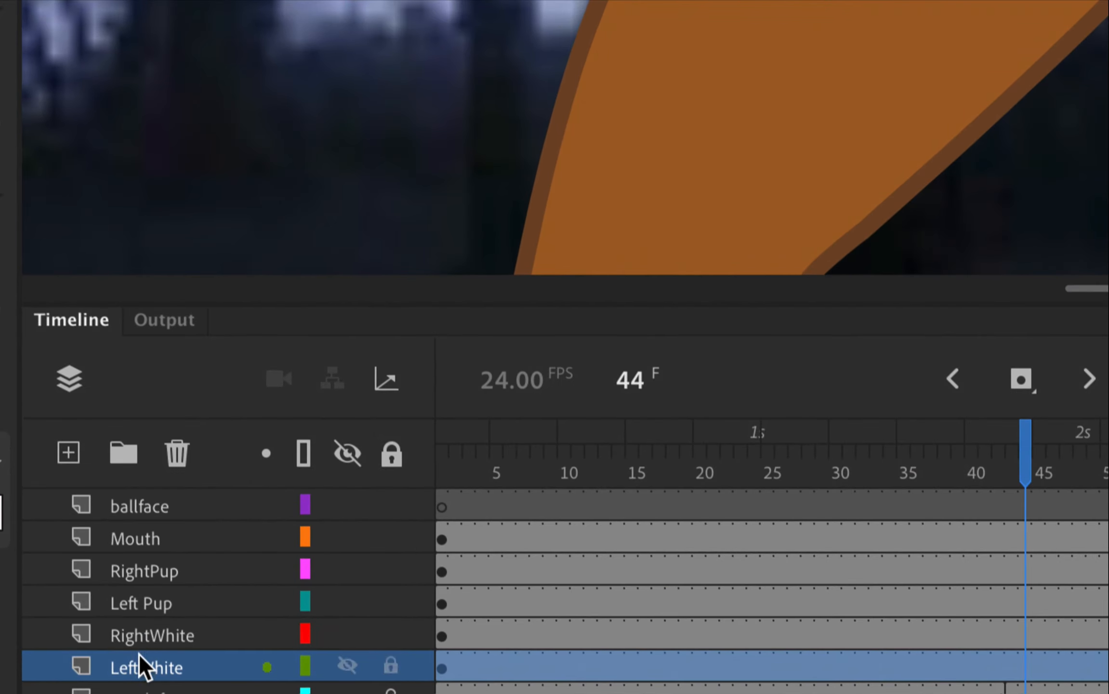
Move the RightWhite layer directly beneath RightPup and delete the empty ballface layer
left_click(144, 634)
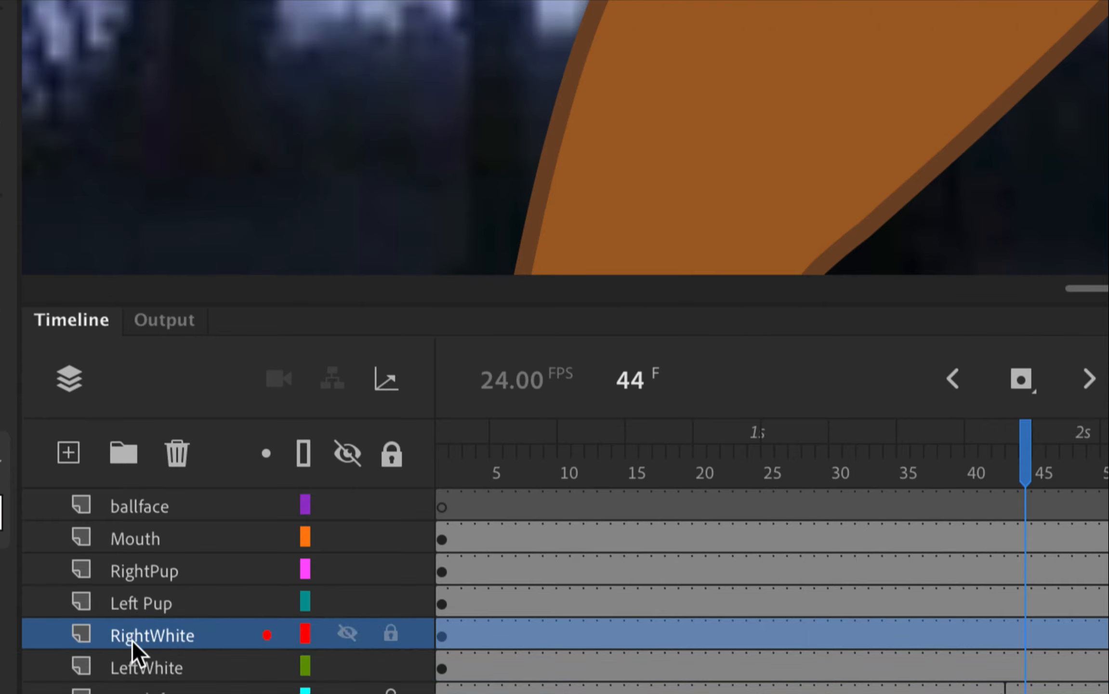
left_click_drag(132, 646, 134, 585)
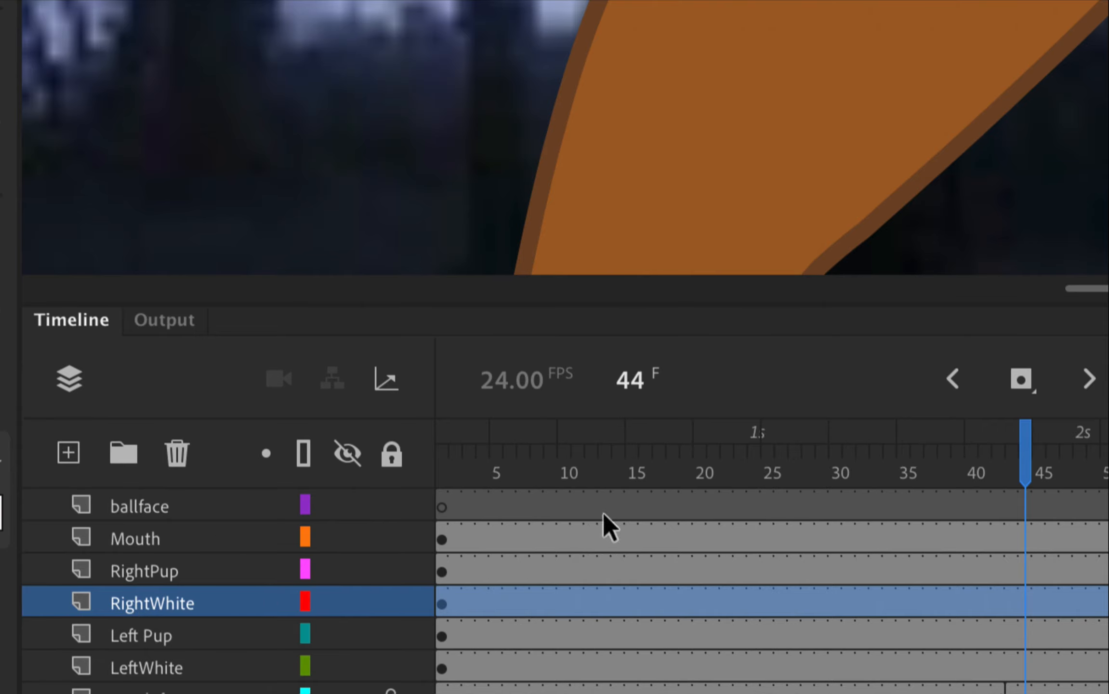
left_click(139, 512)
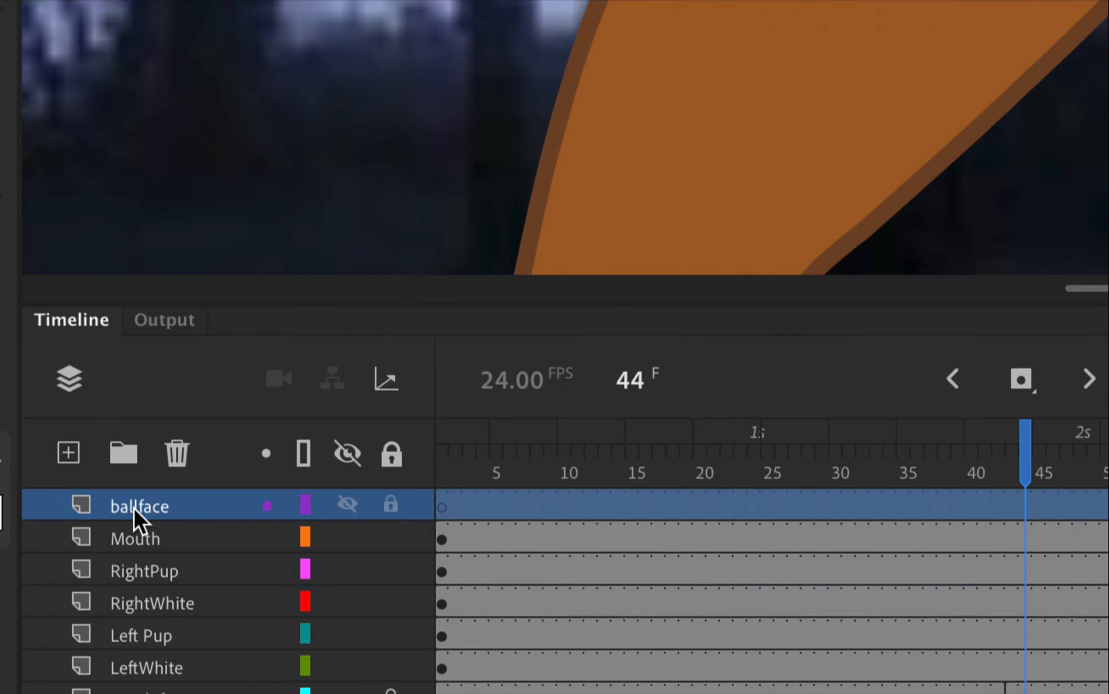
left_click(183, 448)
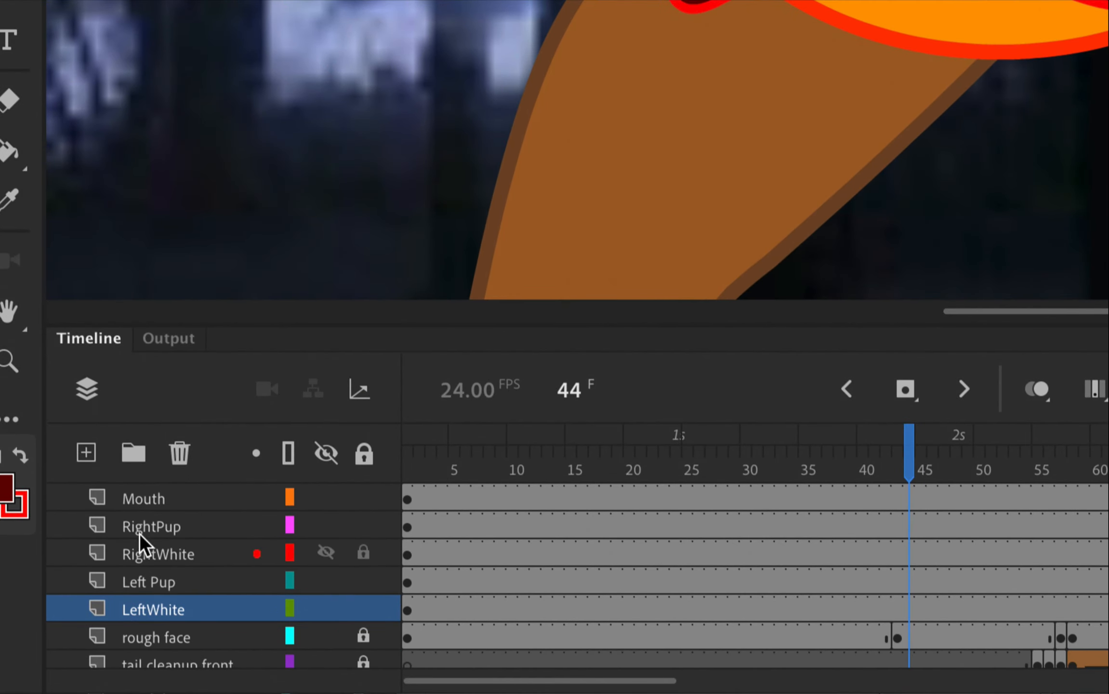
Copy the five face layers, from Mouth down to LeftWhite
left_click(150, 500, "shift")
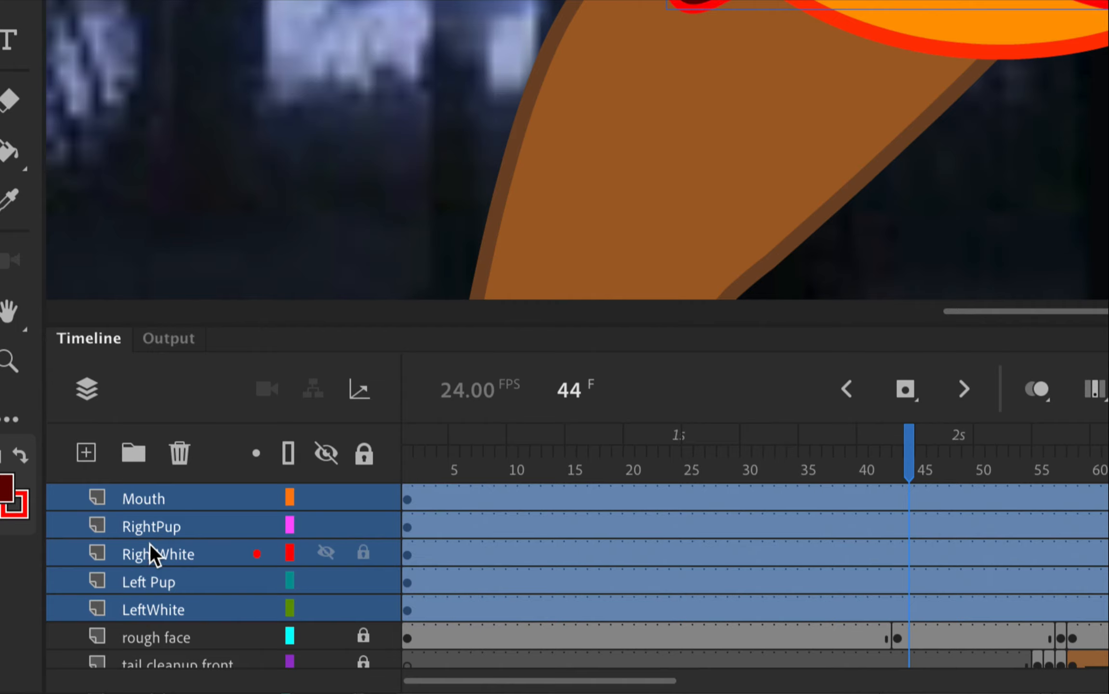
right_click(142, 515)
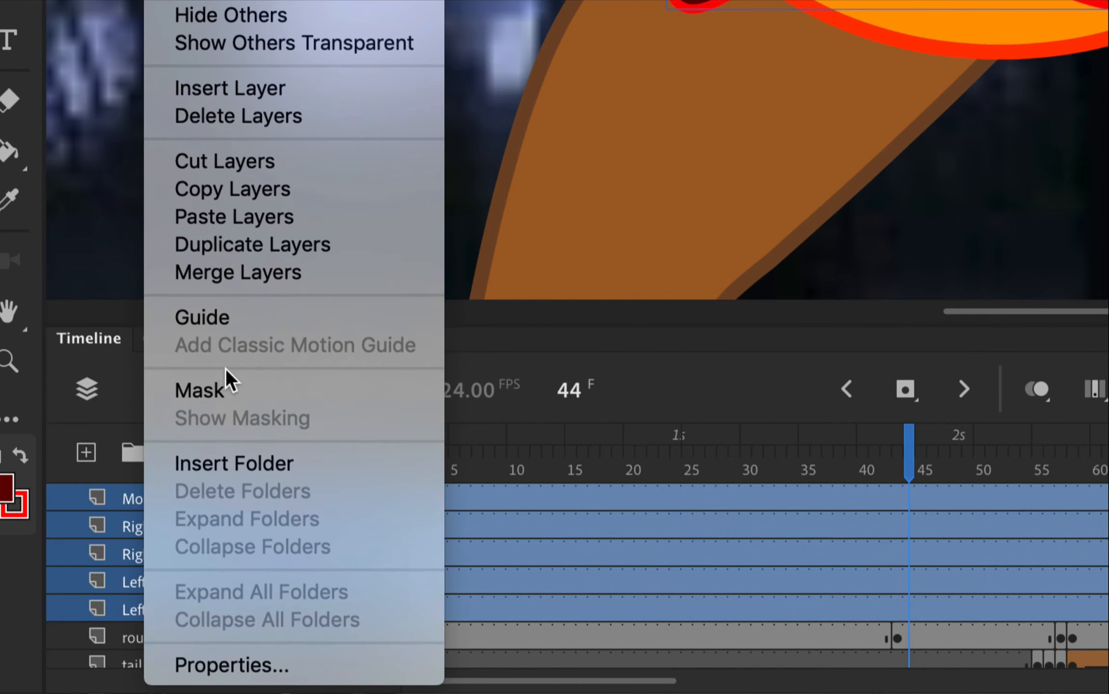
left_click(289, 195)
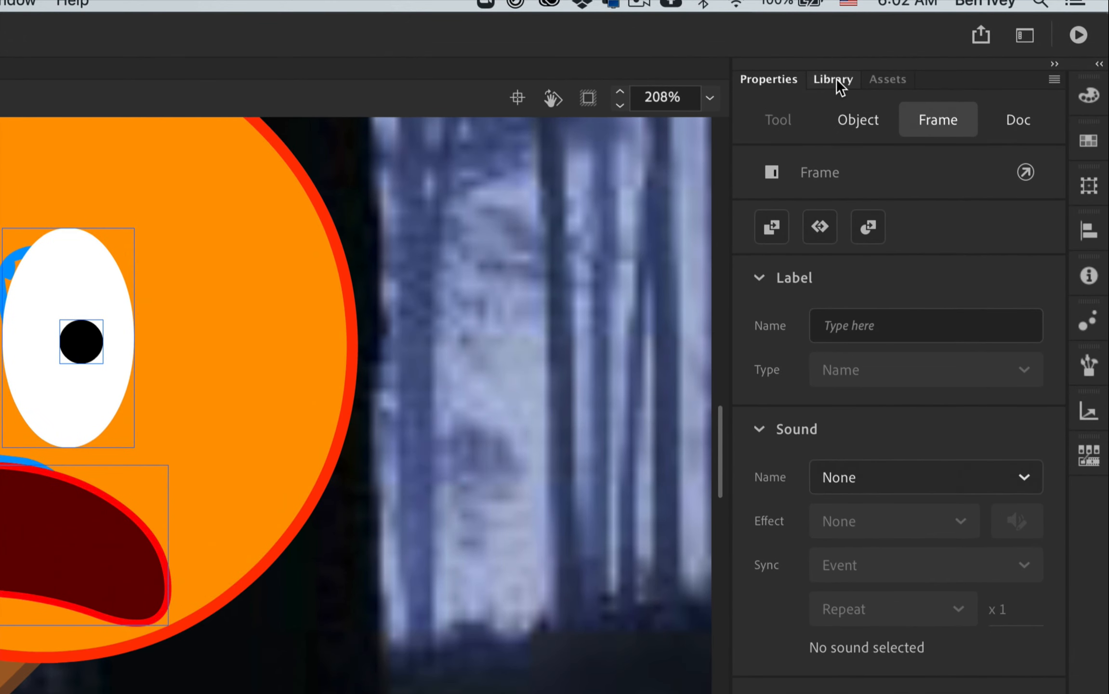
Create a new graphic symbol named Face in the library
left_click(835, 82)
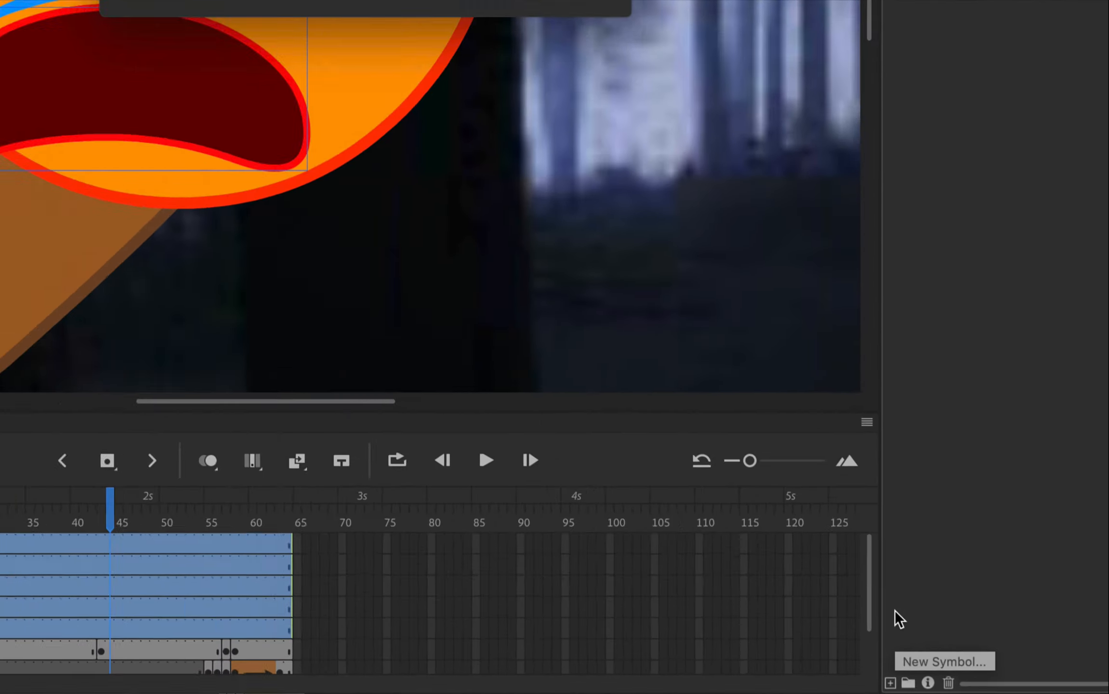
left_click(890, 682)
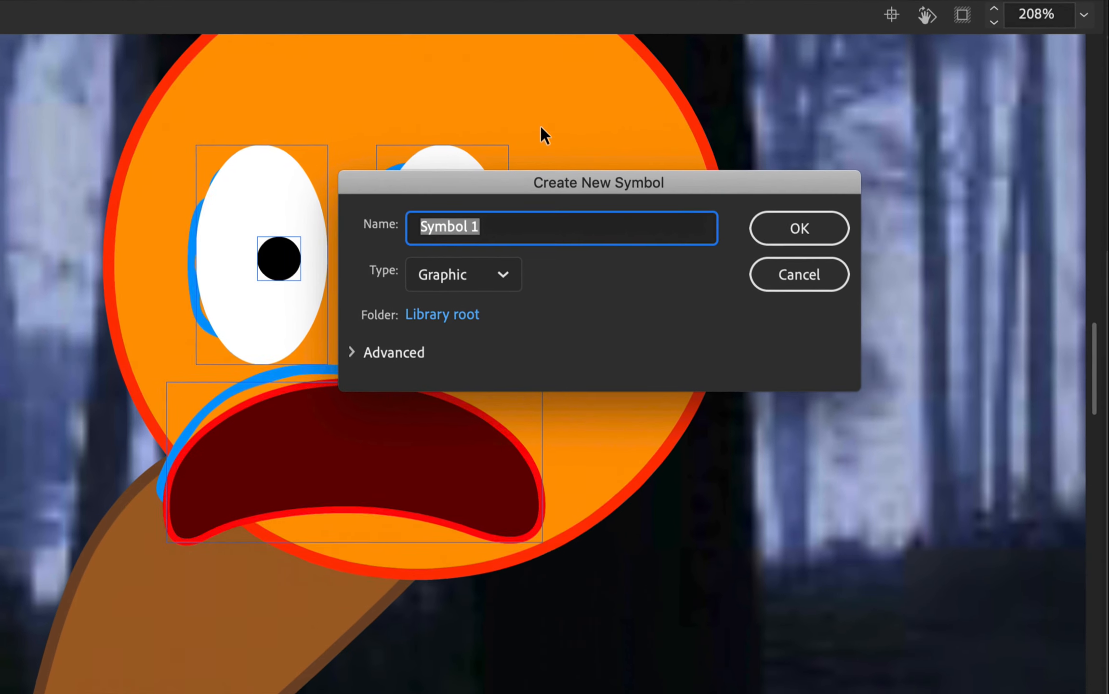
type("Face")
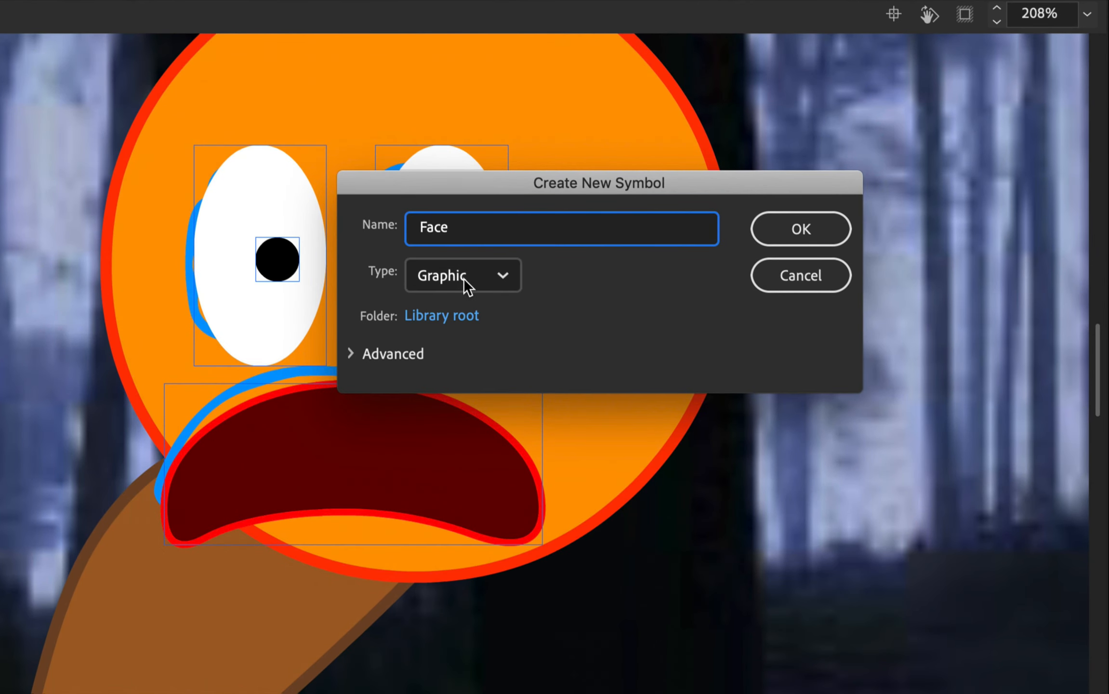
left_click(792, 230)
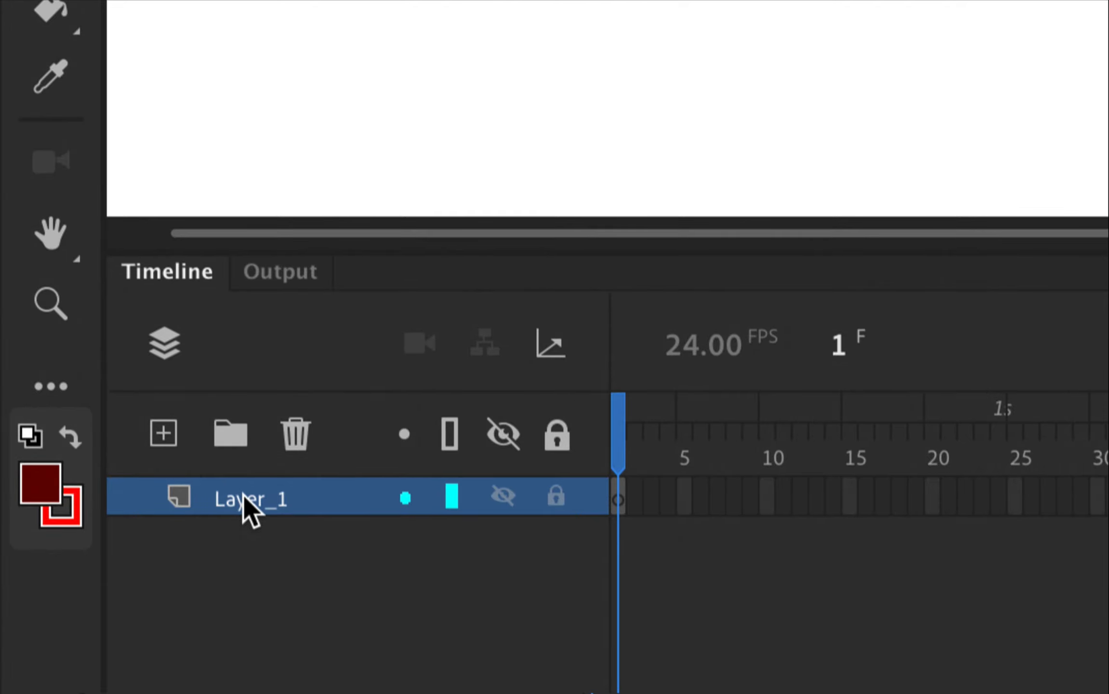
Paste the copied face layers into the Face symbol and delete its empty Layer_1
right_click(244, 501)
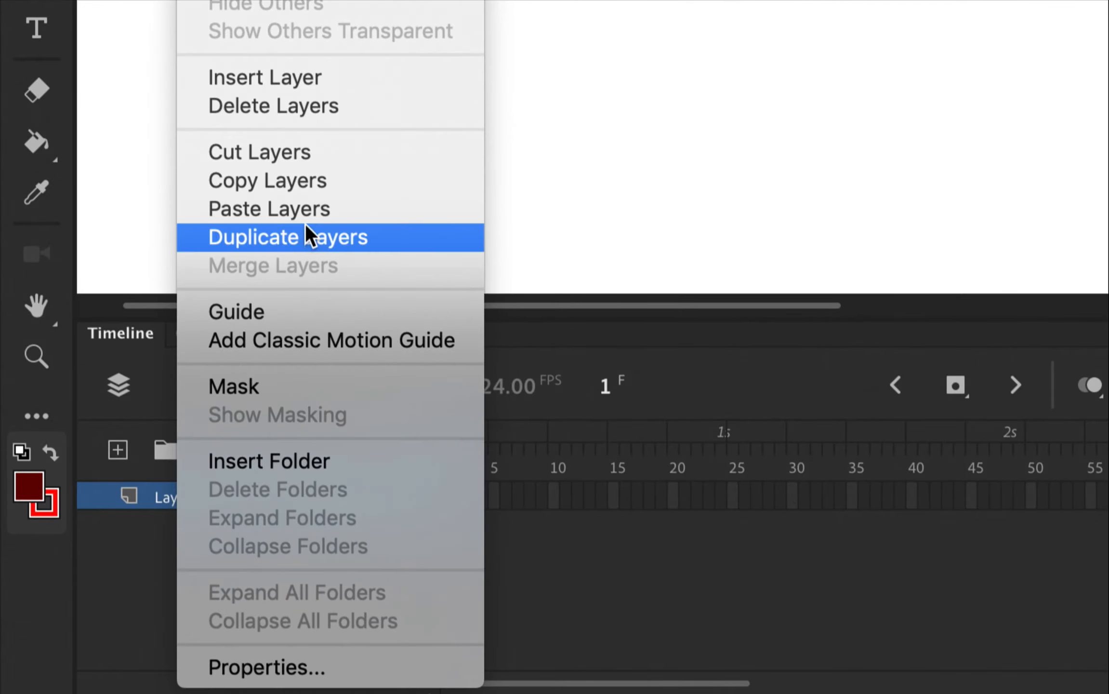
left_click(307, 218)
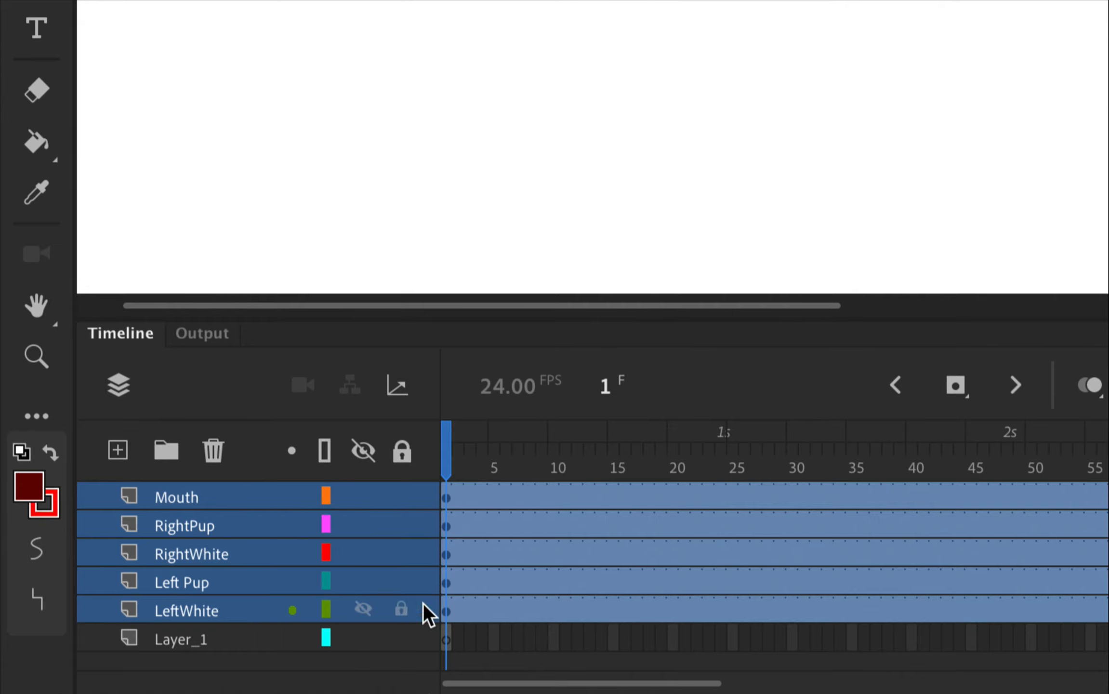
left_click(170, 643)
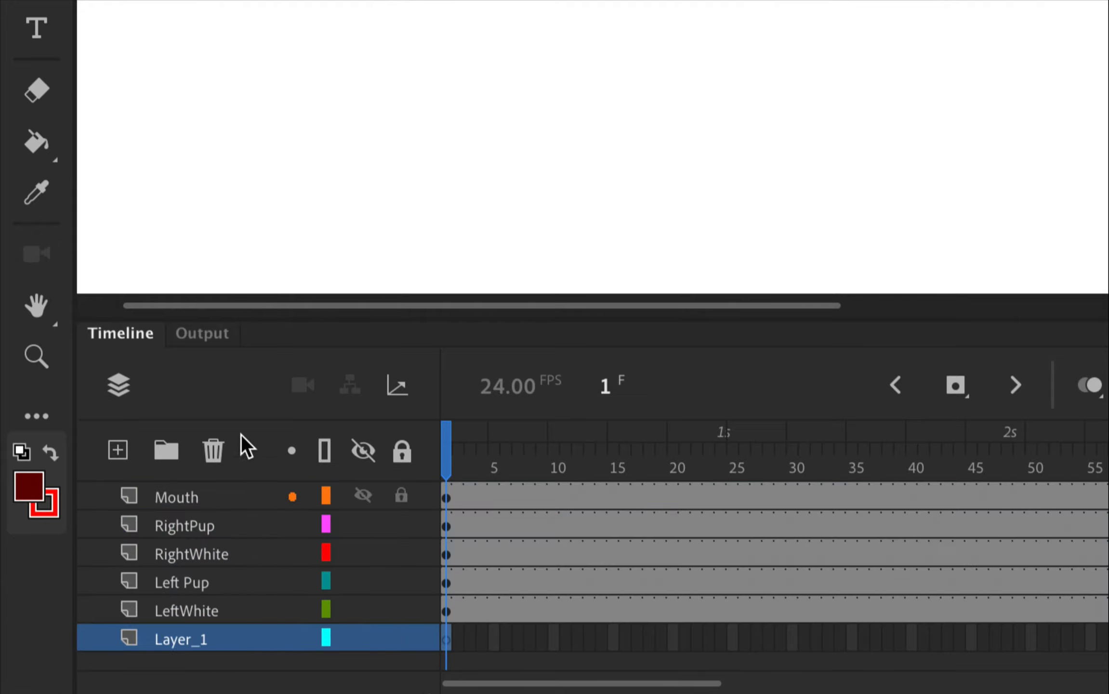
left_click(217, 449)
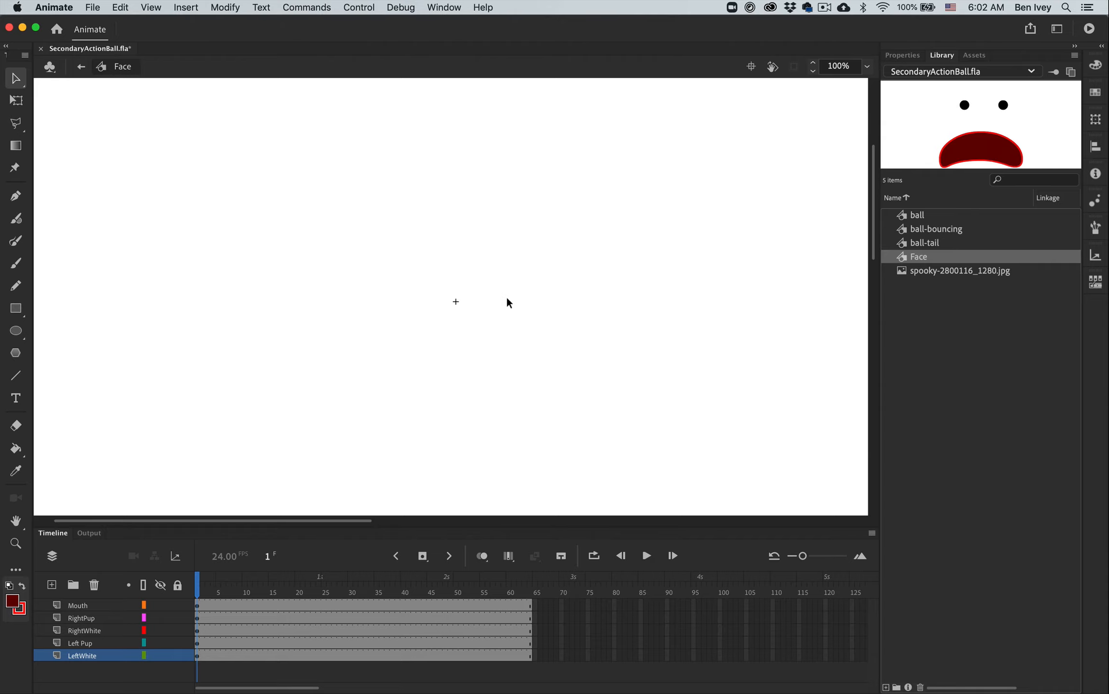
Move all the face artwork onto the Face symbol's registration point, nudging it until the point sits centred between the eyes
key("super+minus")
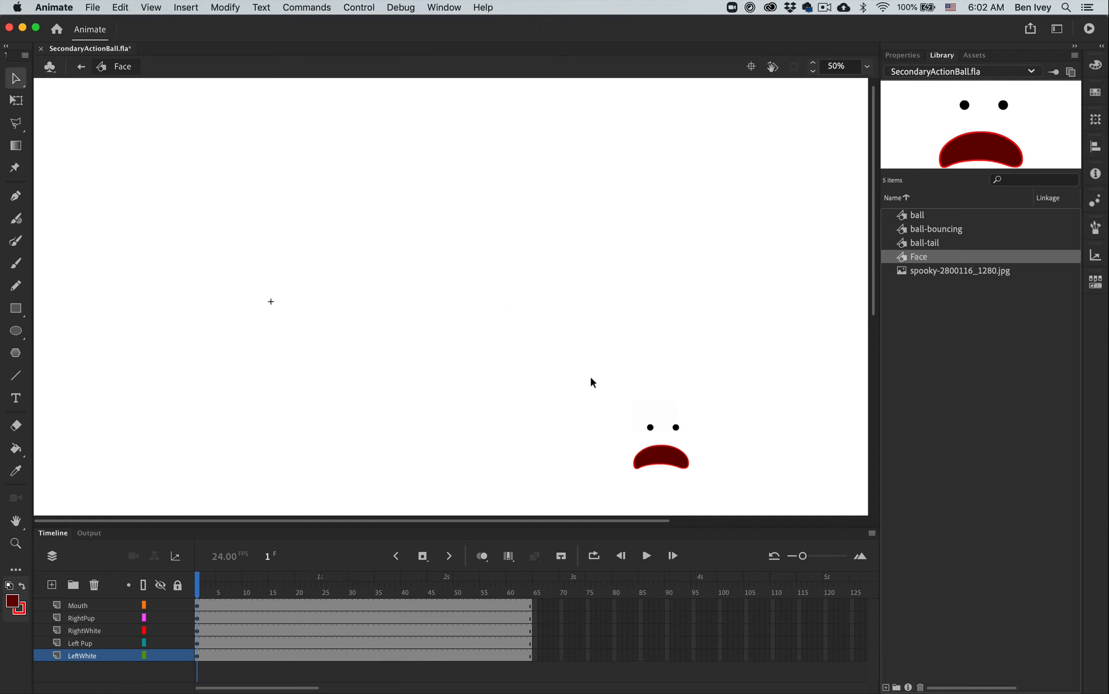
left_click_drag(590, 376, 741, 521)
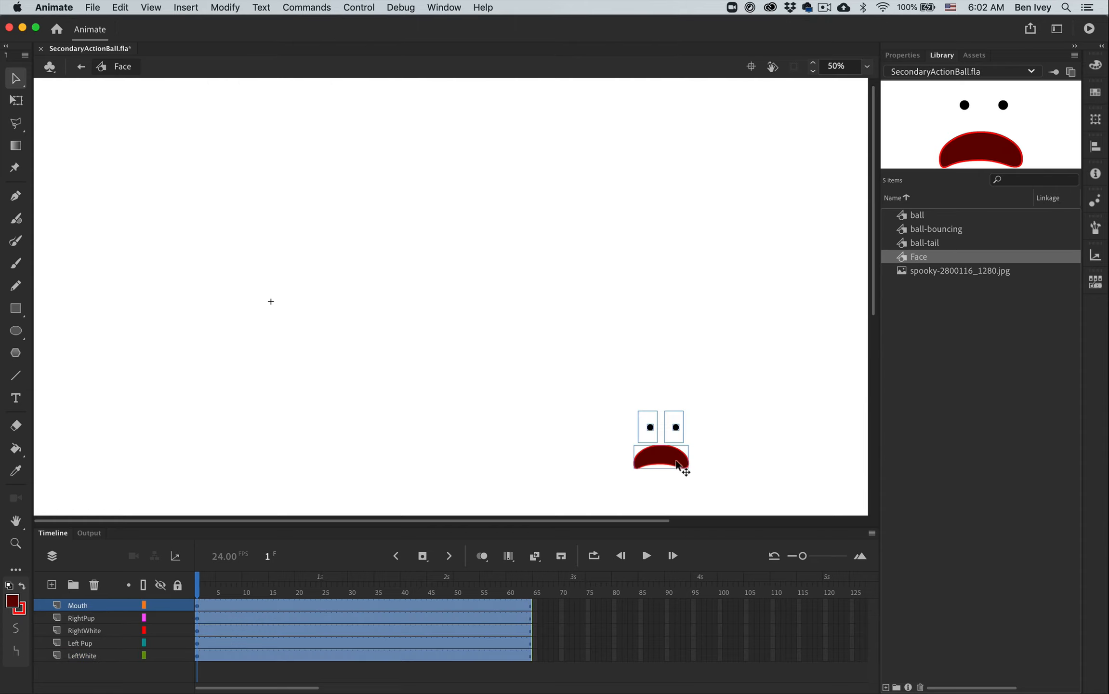
left_click_drag(678, 464, 282, 333)
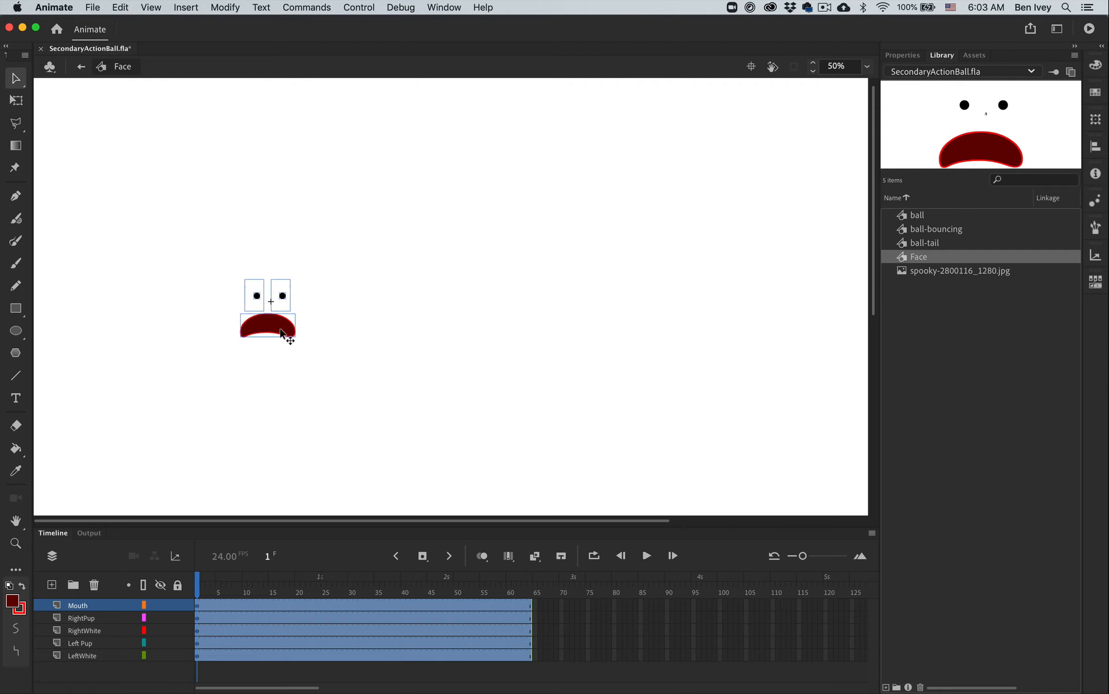
key("super+1")
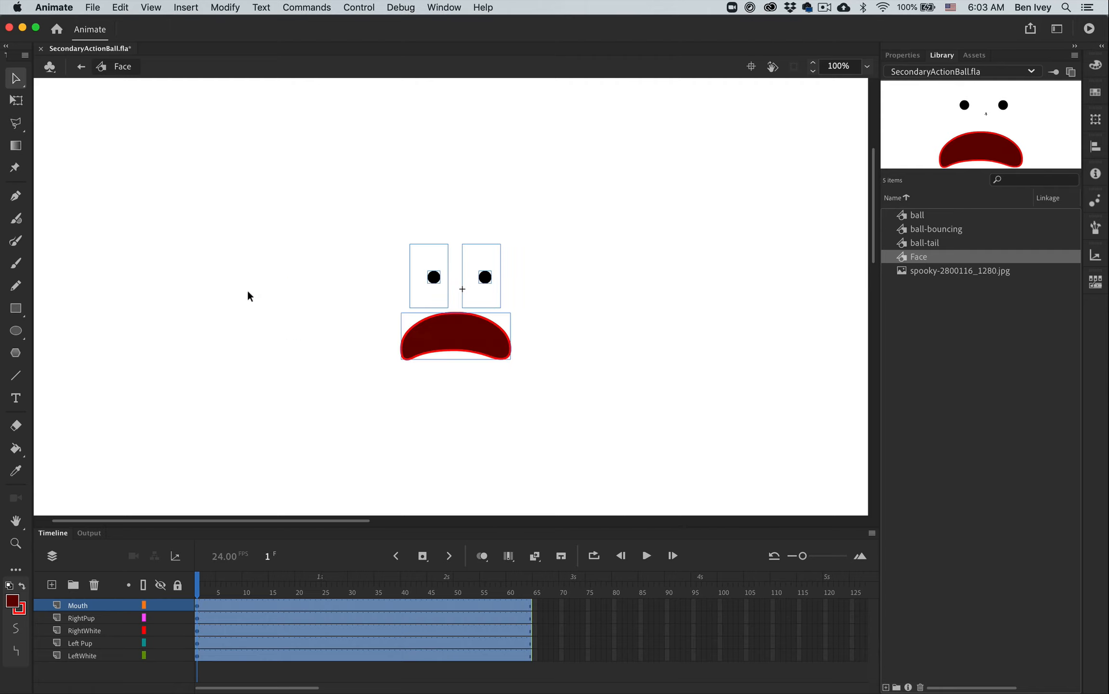
key("Right")
key("Right")
key("Right")
key("Right")
key("Right")
key("Right")
key("Right")
key("Down")
key("Down")
key("Down")
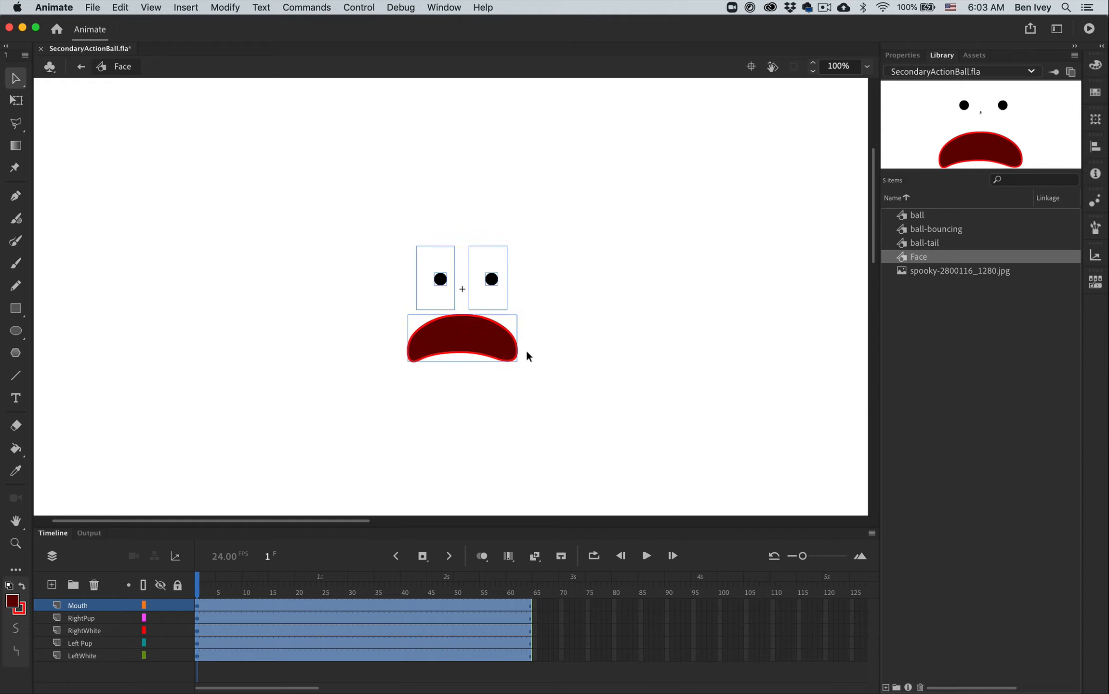
left_click(563, 349)
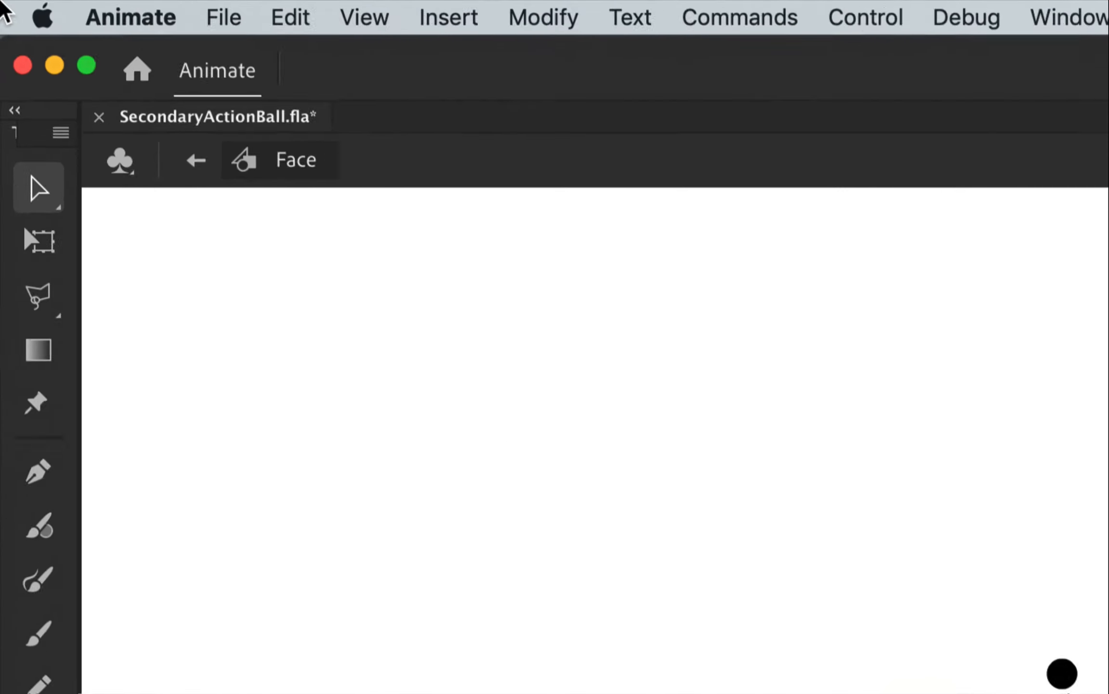
Return to the main scene and delete the five original face layers, Mouth through LeftWhite
left_click(235, 194)
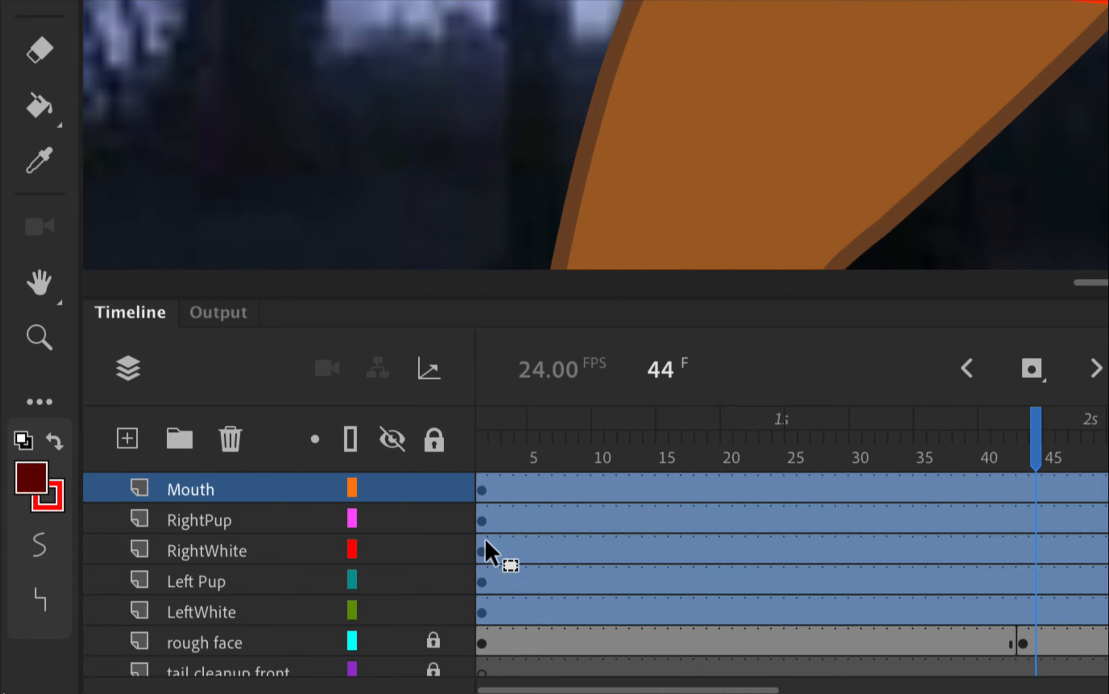
left_click(208, 611)
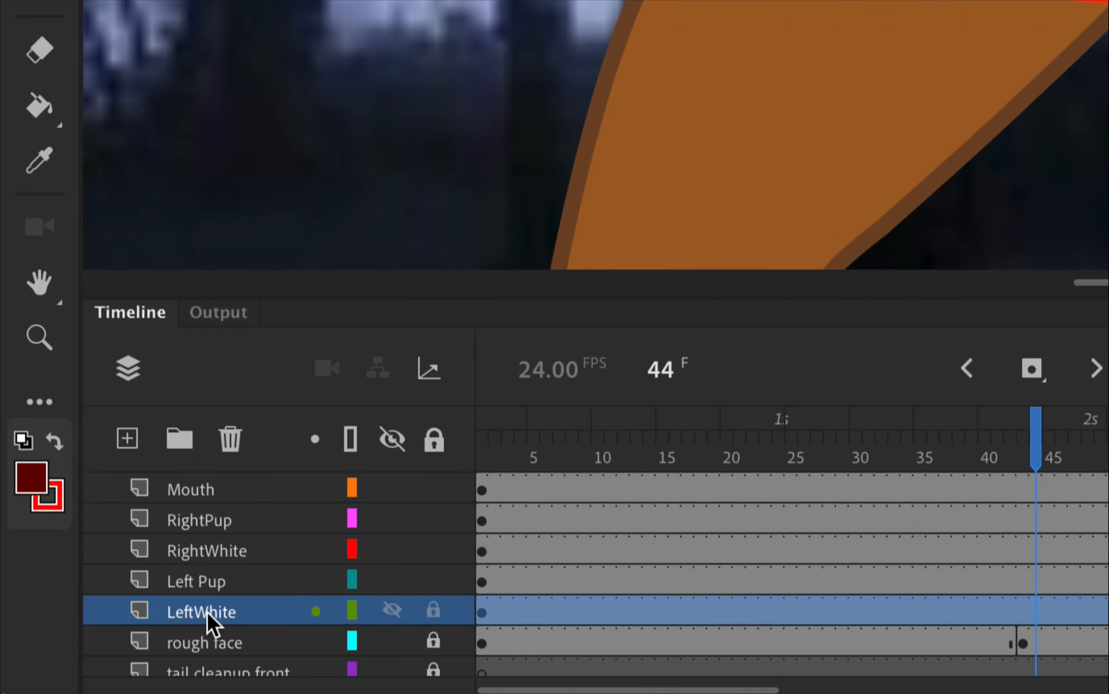
left_click(192, 491, "shift")
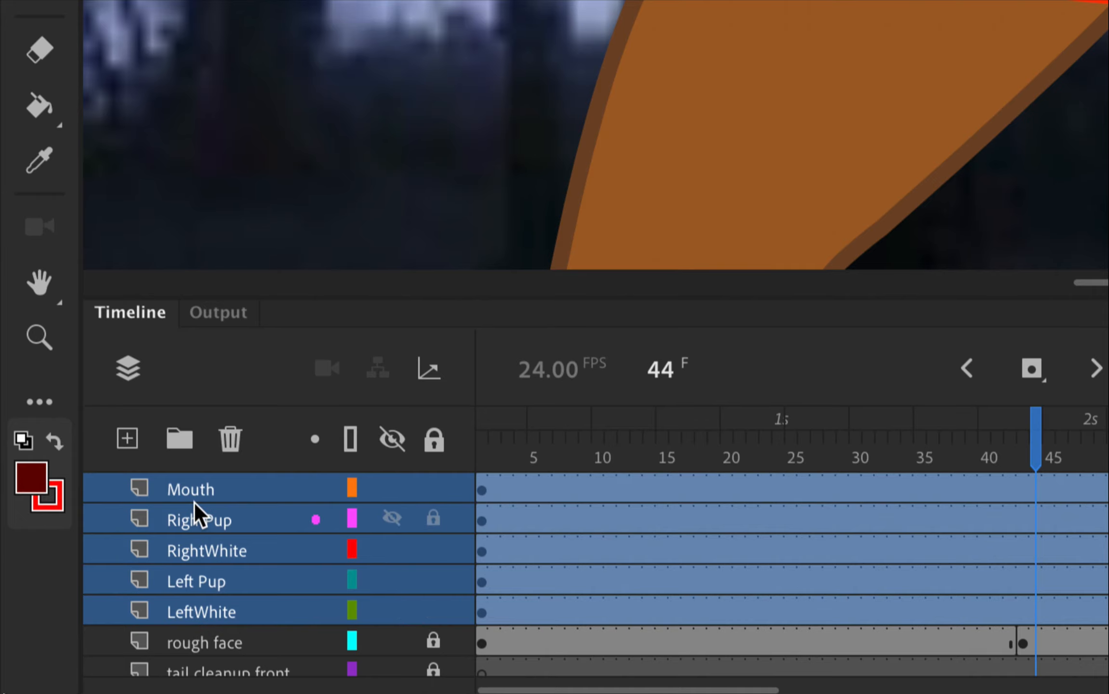
left_click(226, 441)
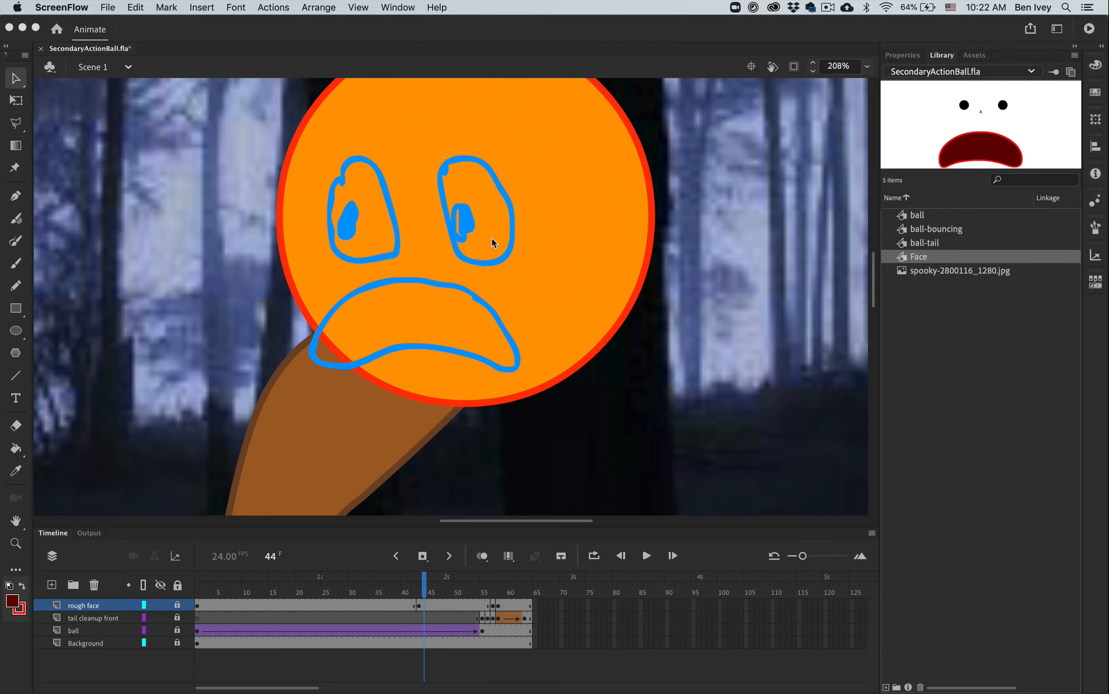
Unlock the ball layer and, at frame 1, open the ball symbol nested inside ball-bouncing for editing
left_click(543, 261)
key("super+minus")
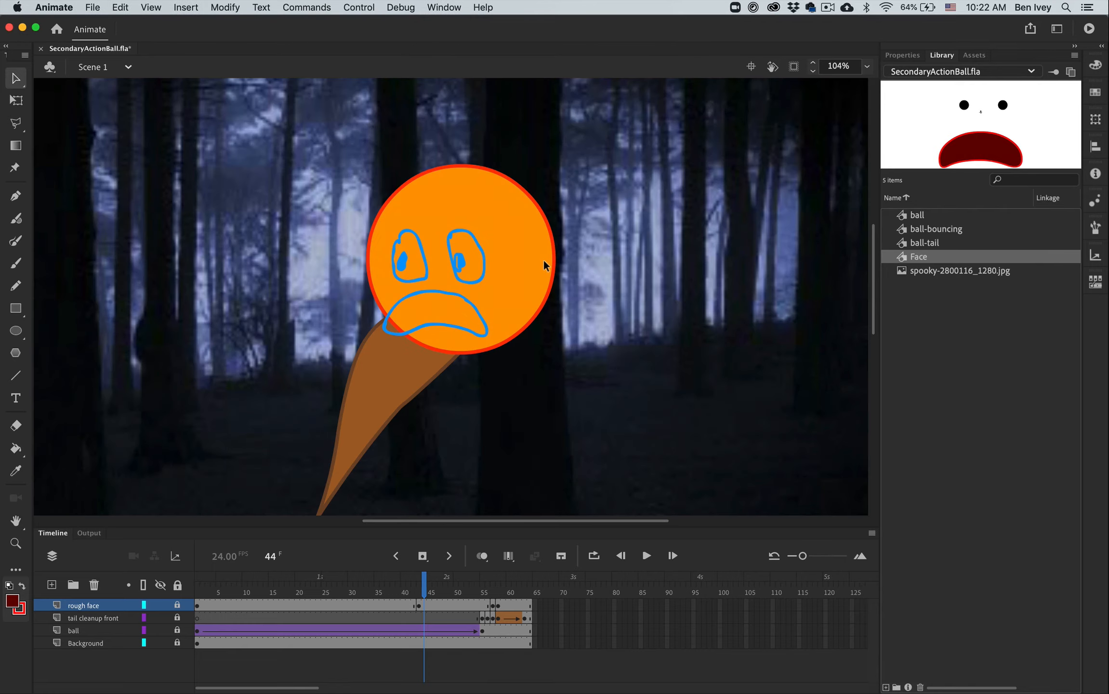
scroll(447, 353, "left", 5)
scroll(447, 353, "down", 2)
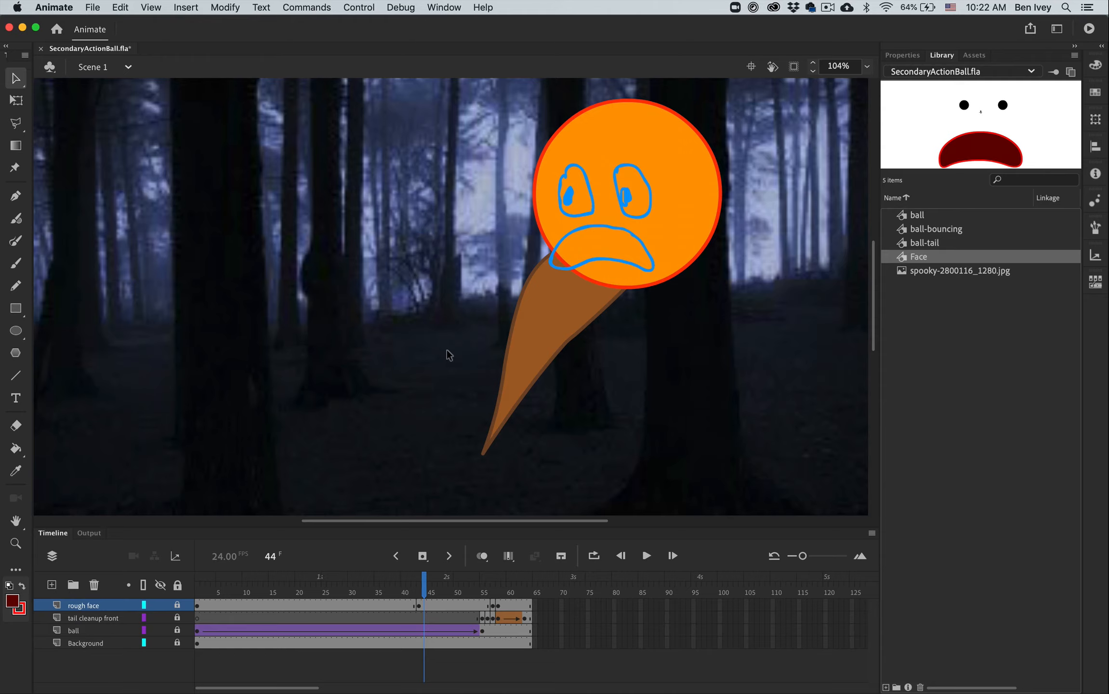
key("super+minus")
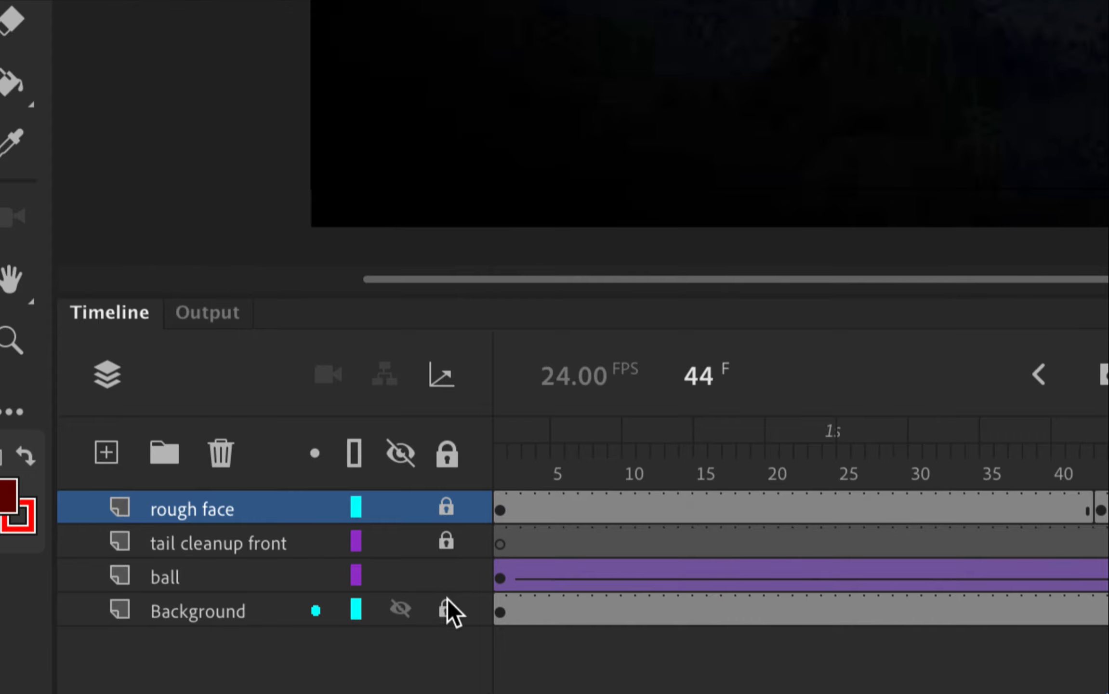
left_click(501, 576)
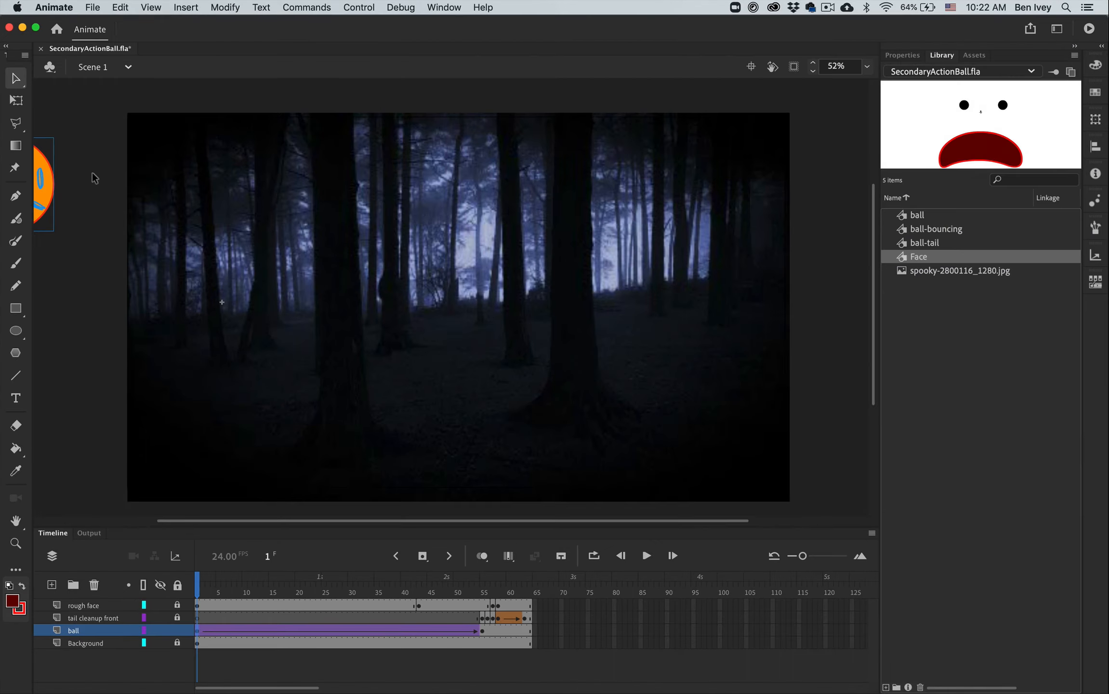
scroll(92, 172, "left", 5)
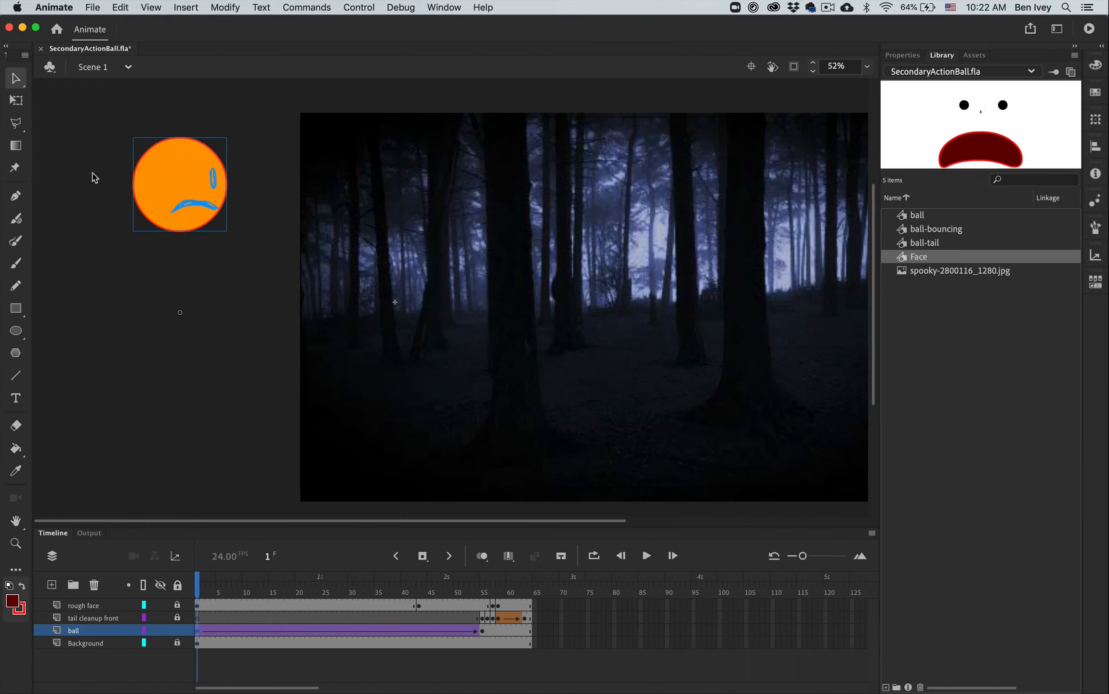
double_click(171, 176)
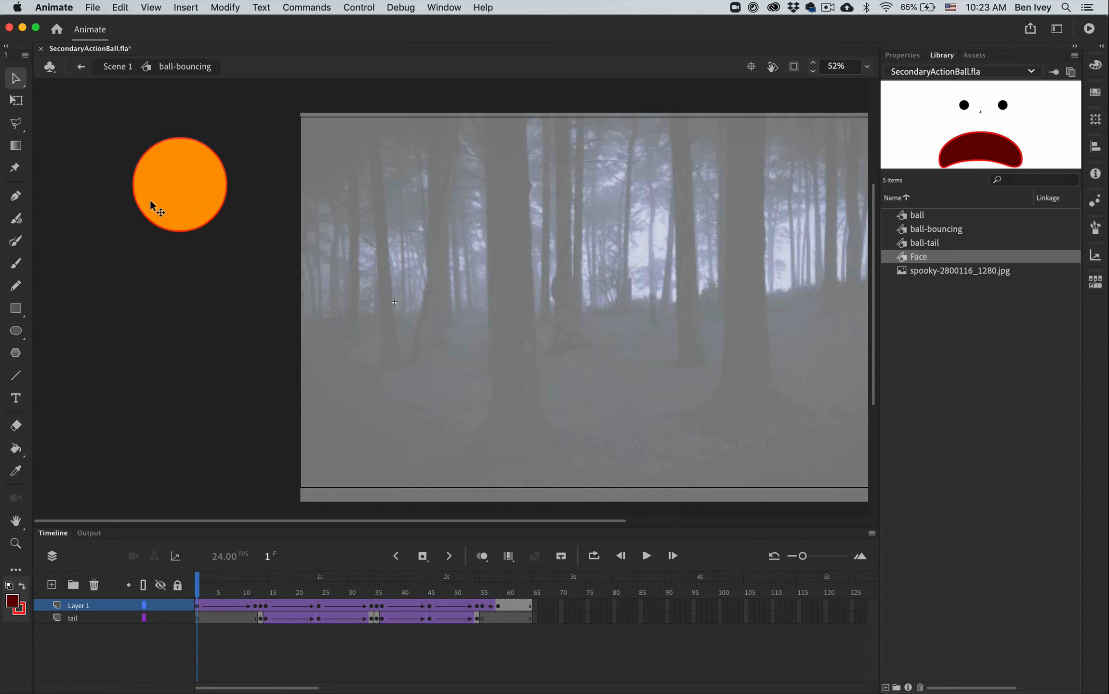
left_click(165, 157)
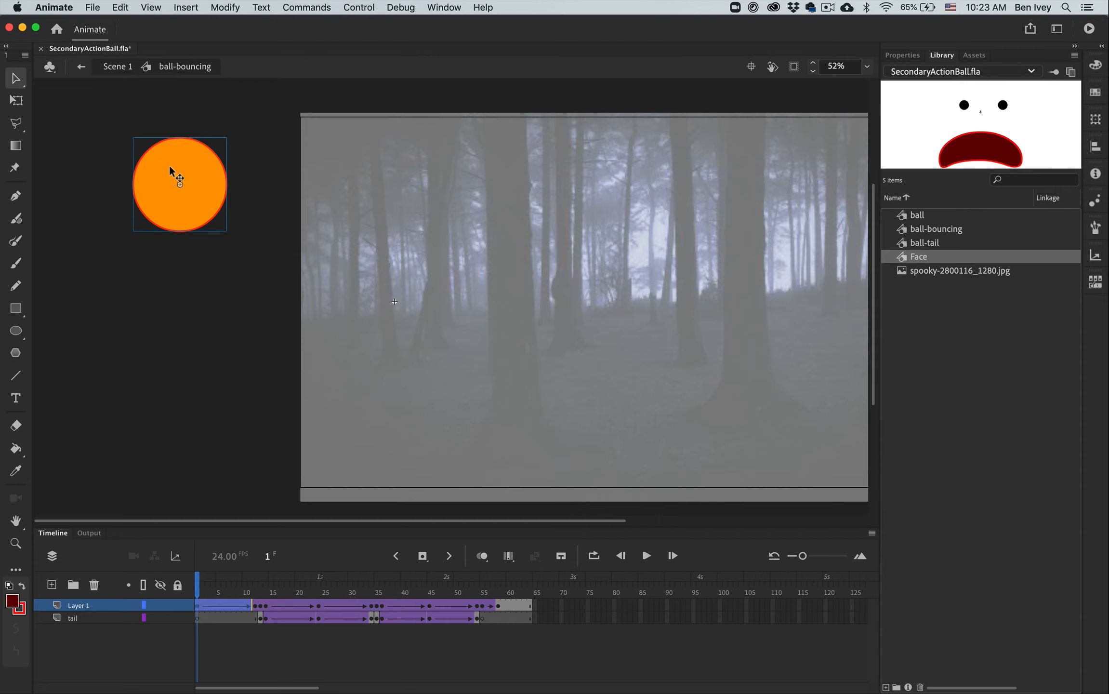
double_click(170, 166)
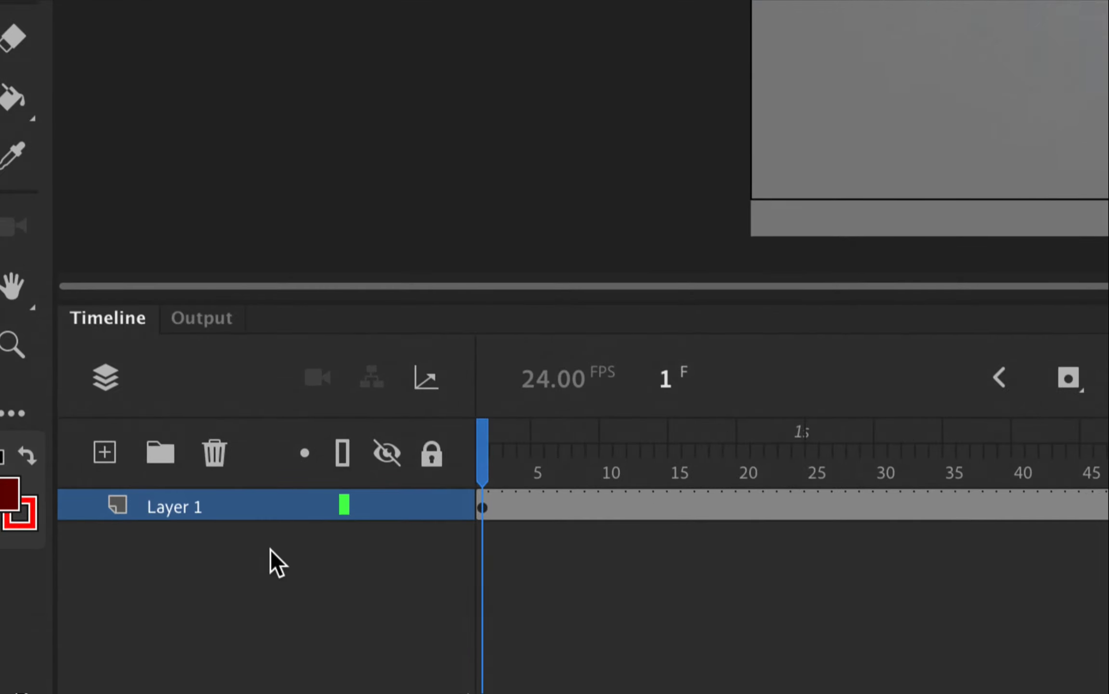
Add a layer named Face above Layer 1 in the ball symbol
left_click(106, 454)
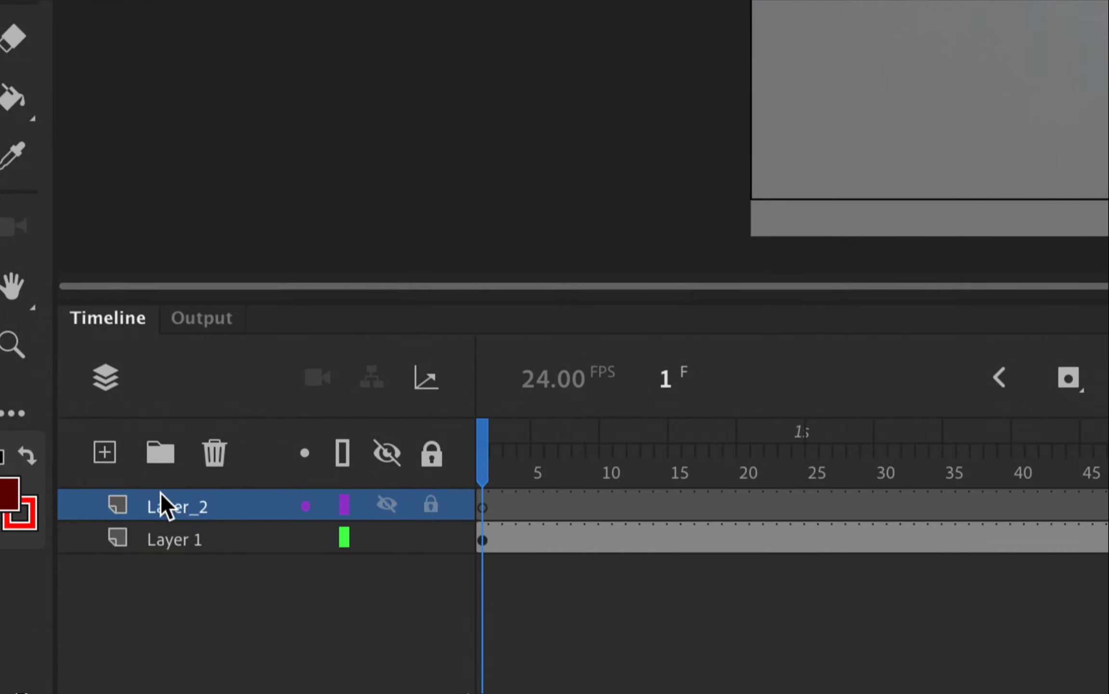
double_click(174, 507)
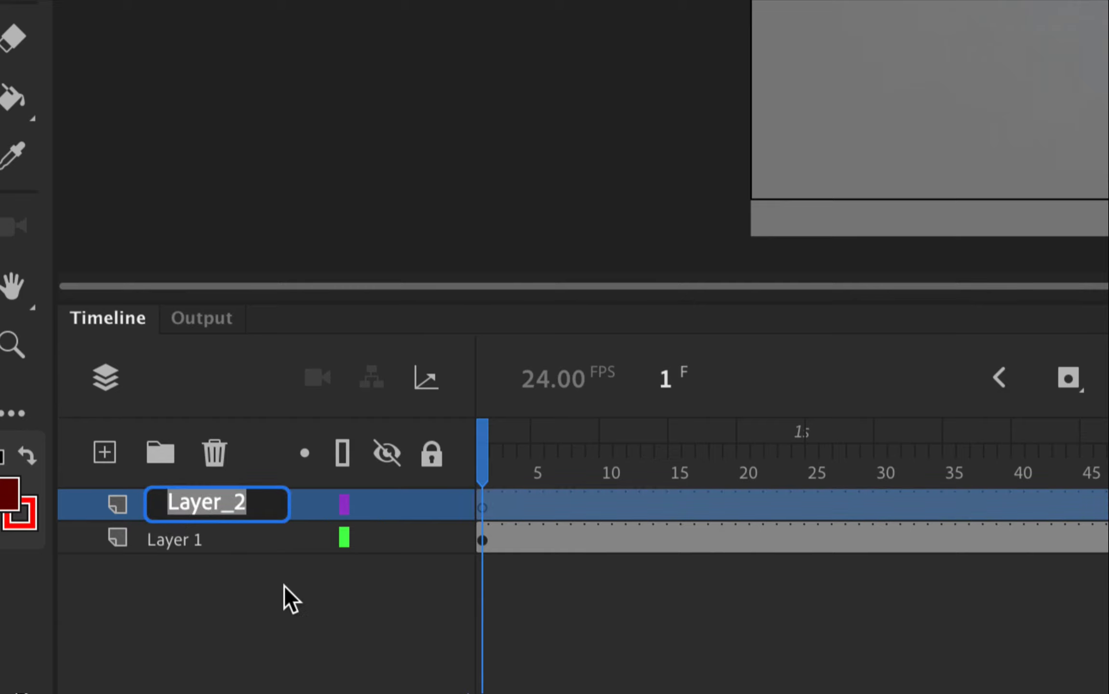
type("Face")
key("Return")
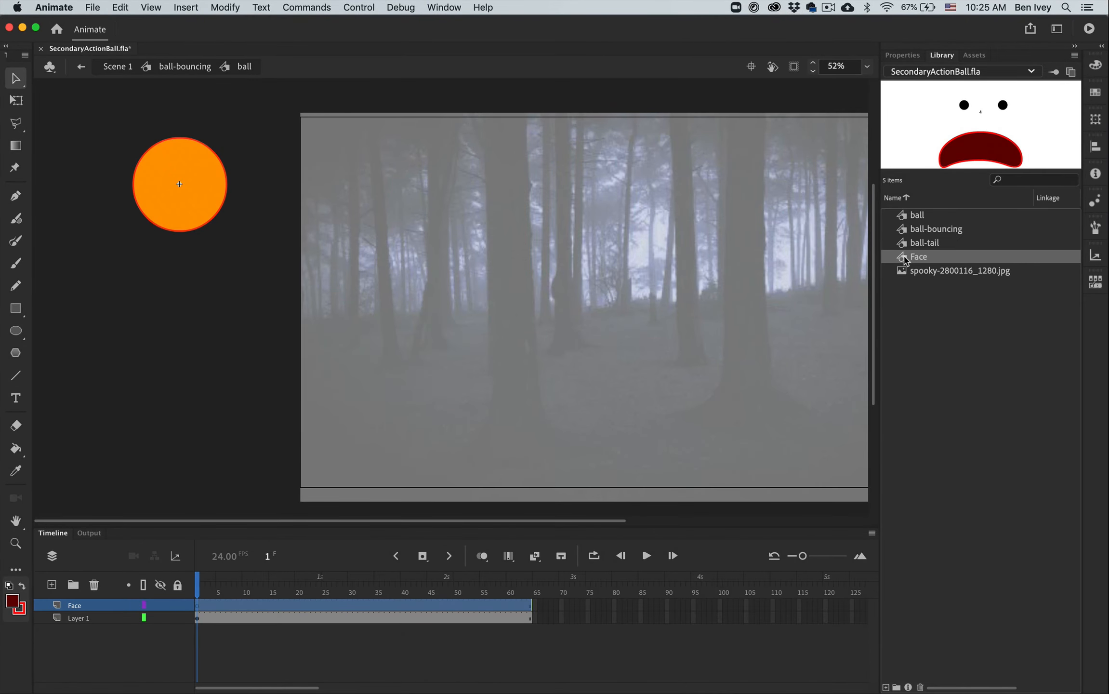
Place the Face symbol on the ball, shift it over the ball's right edge, and return to Scene 1
left_click_drag(904, 261, 170, 189)
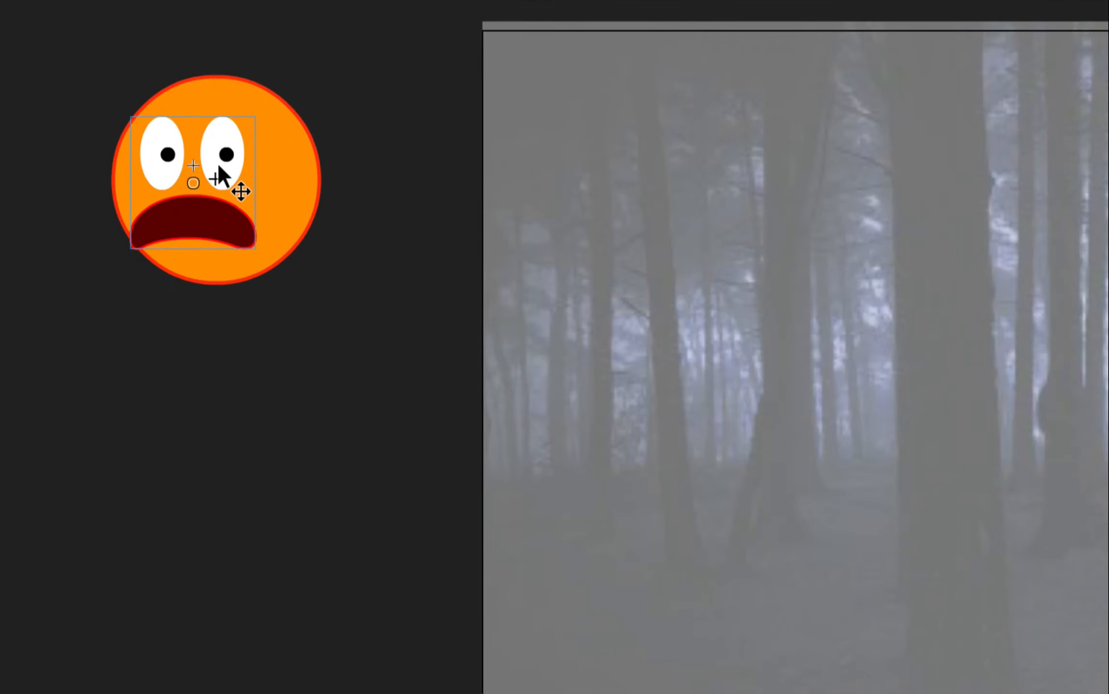
left_click_drag(216, 159, 296, 154)
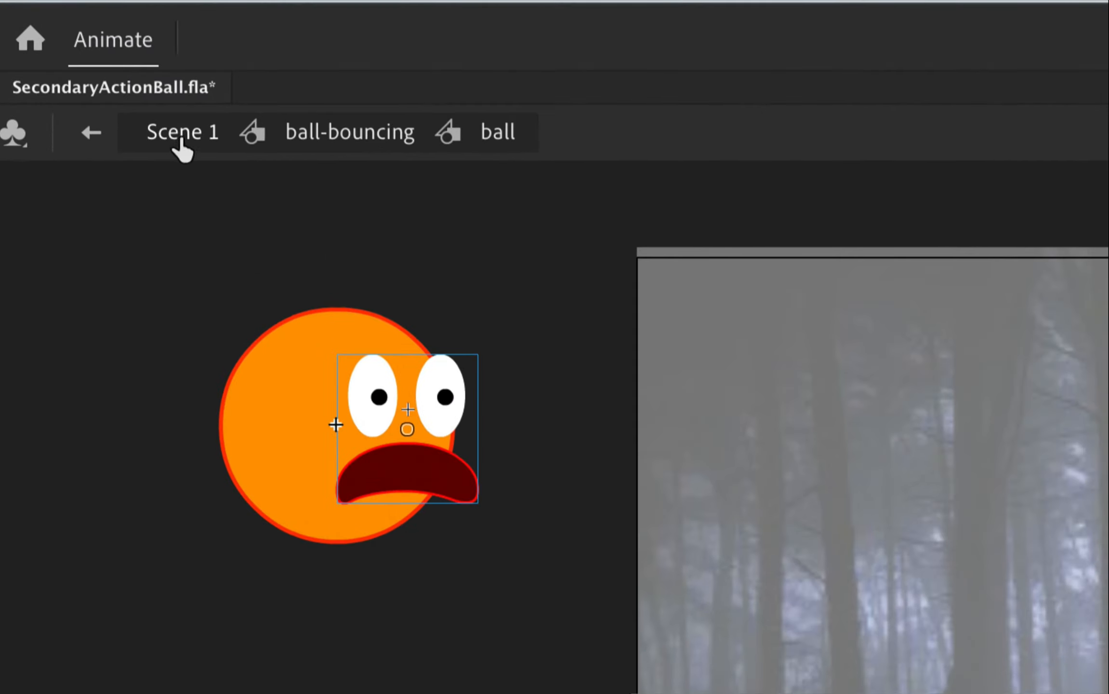
left_click(182, 145)
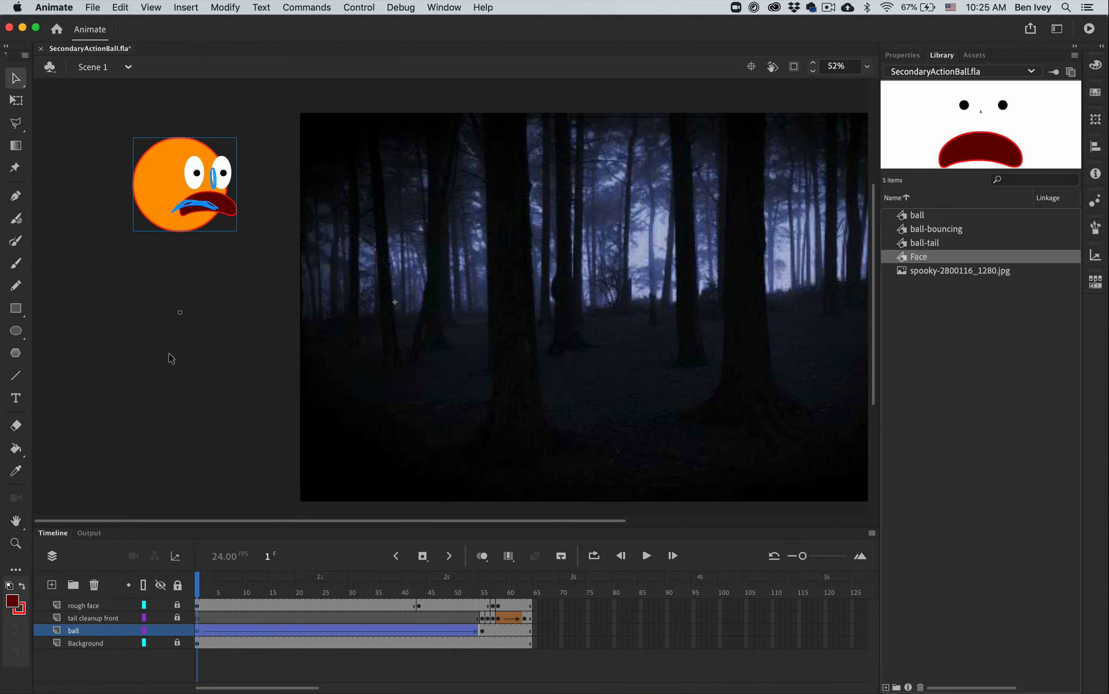
Return the main timeline to frame 1 and open the ball symbol nested inside ball-bouncing for editing
left_click(175, 367)
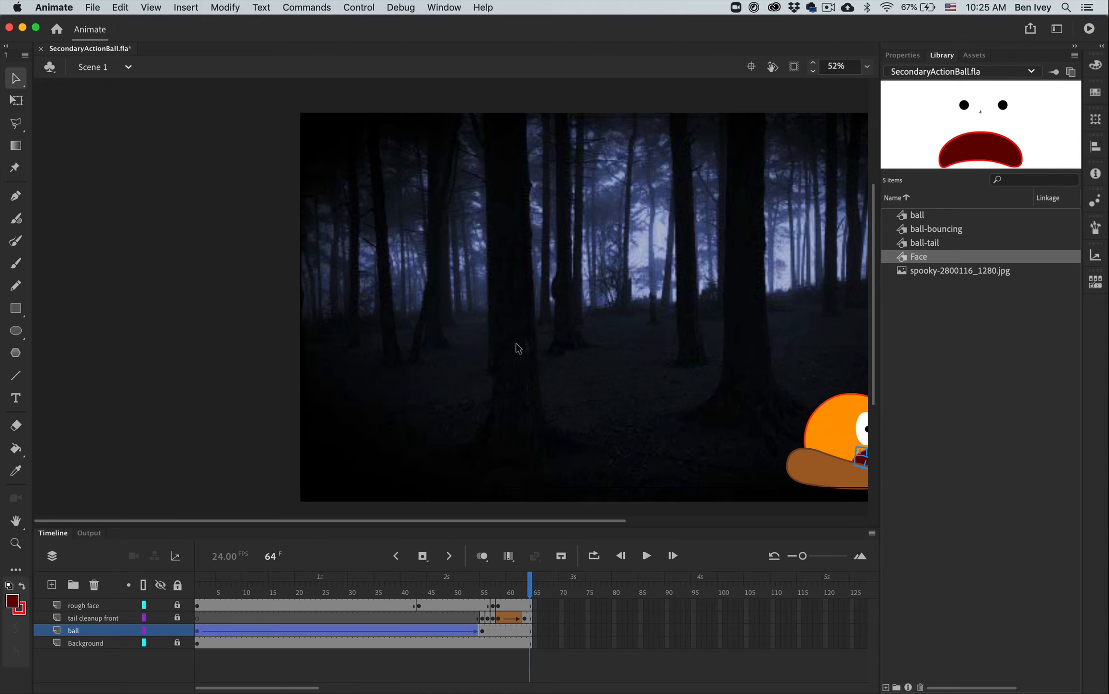
left_click_drag(429, 594, 173, 600)
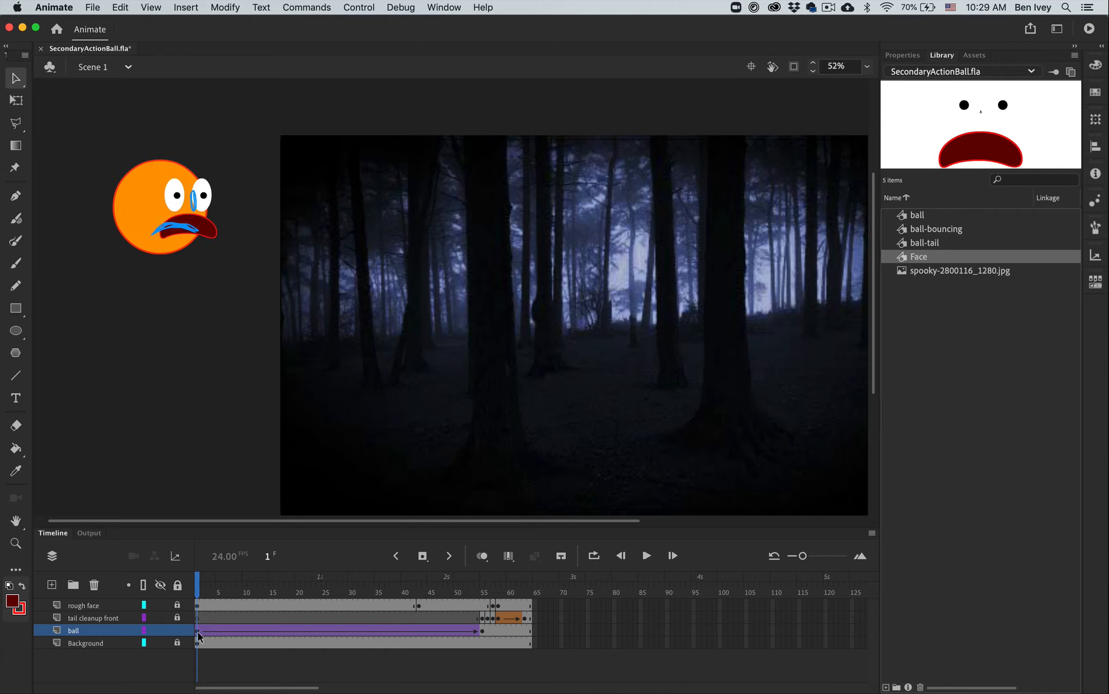
left_click(198, 629)
double_click(141, 182)
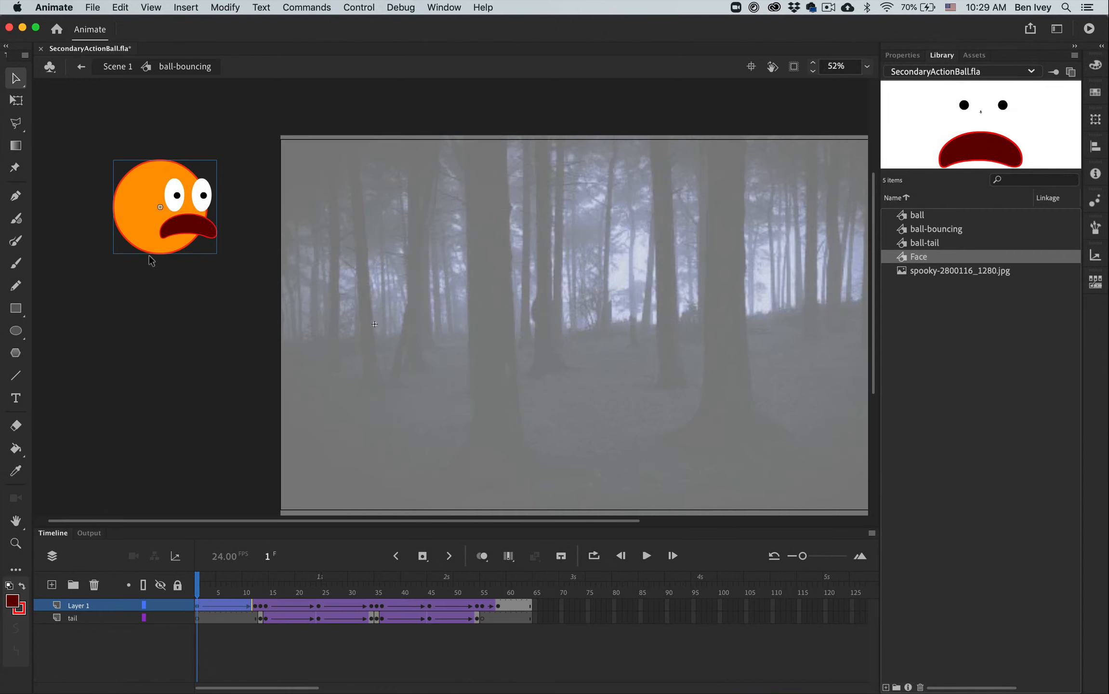
double_click(129, 191)
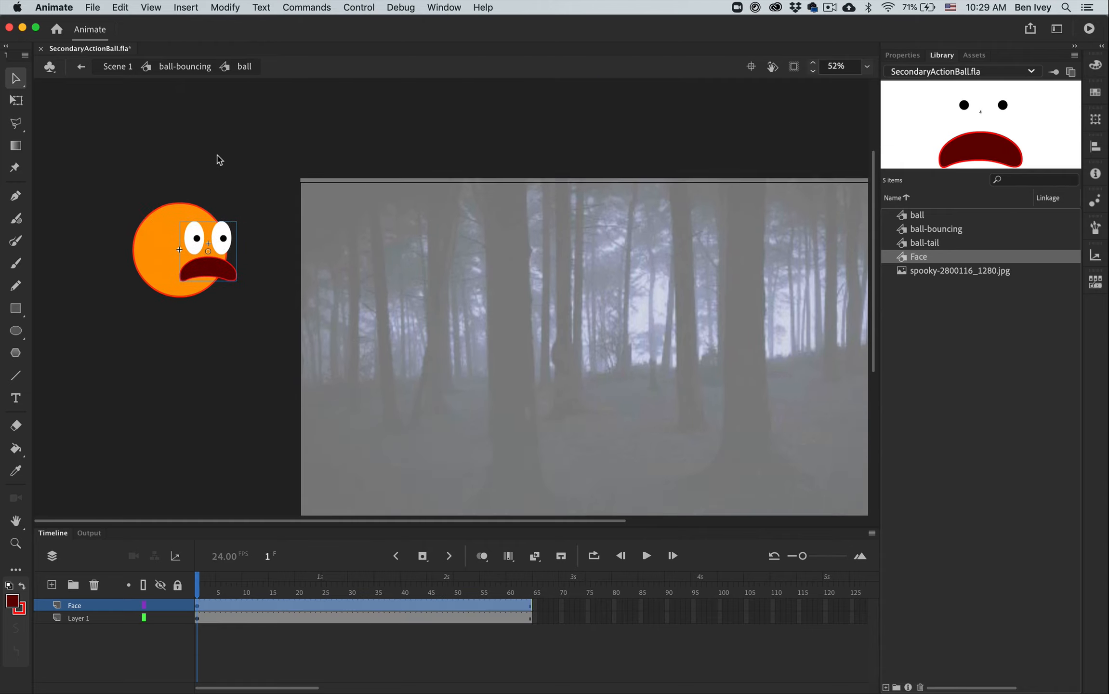
Move the Face instance farther right so the right eye and part of the mouth extend past the ball's edge
scroll(219, 160, "up", 2)
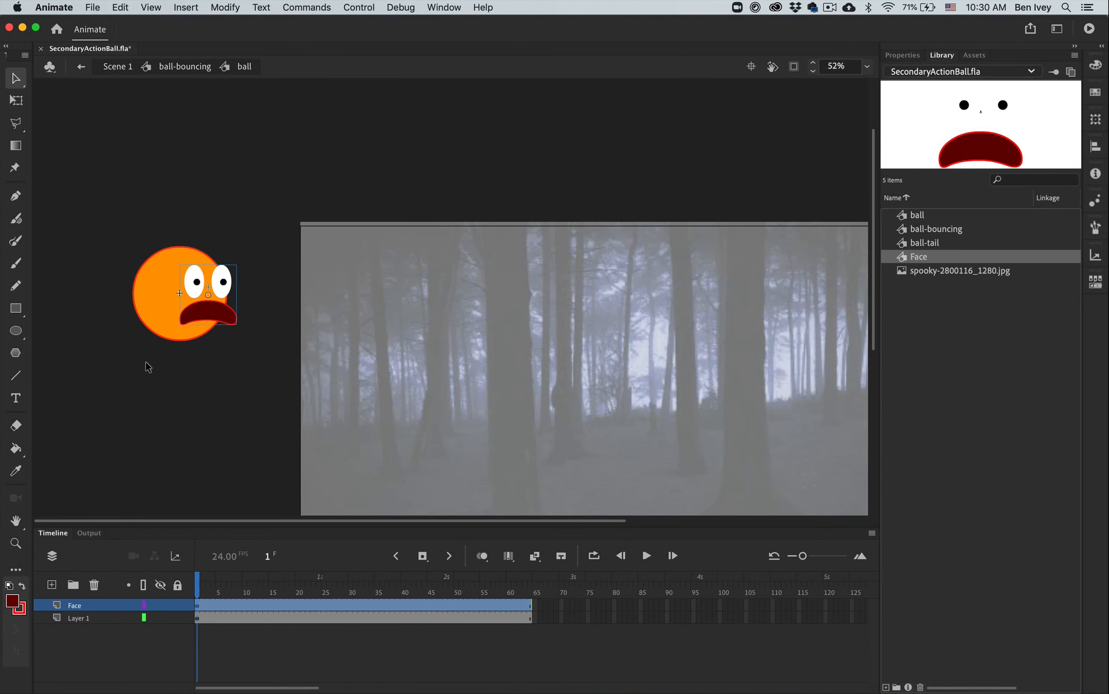
key("super+equal")
key("super+equal")
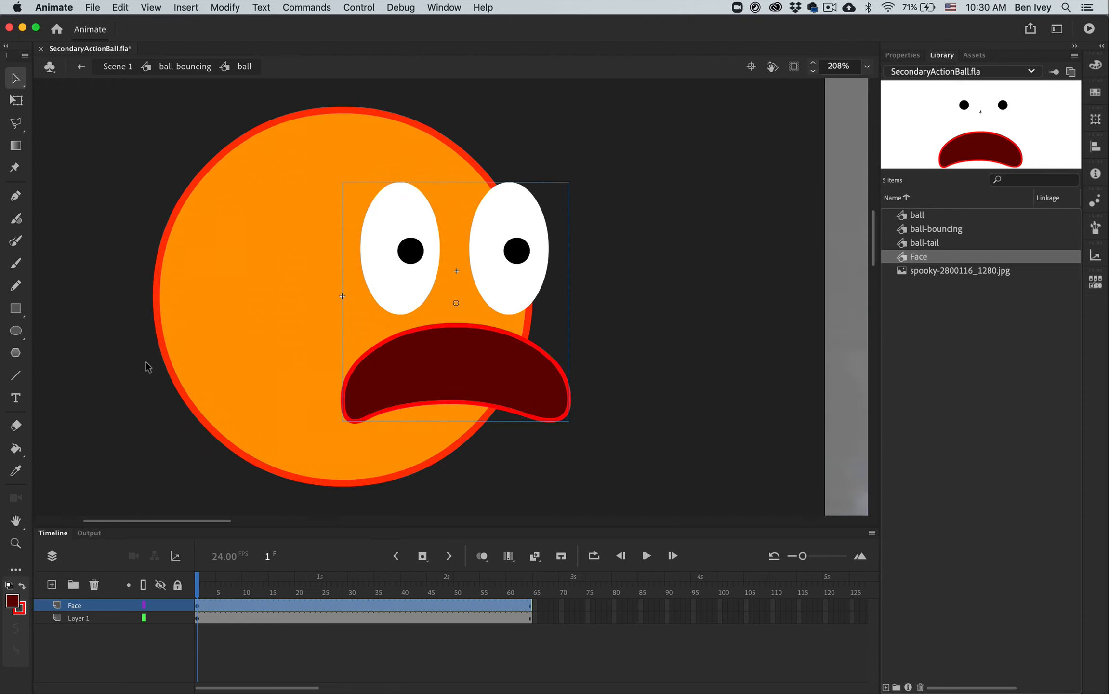
left_click_drag(514, 238, 561, 240)
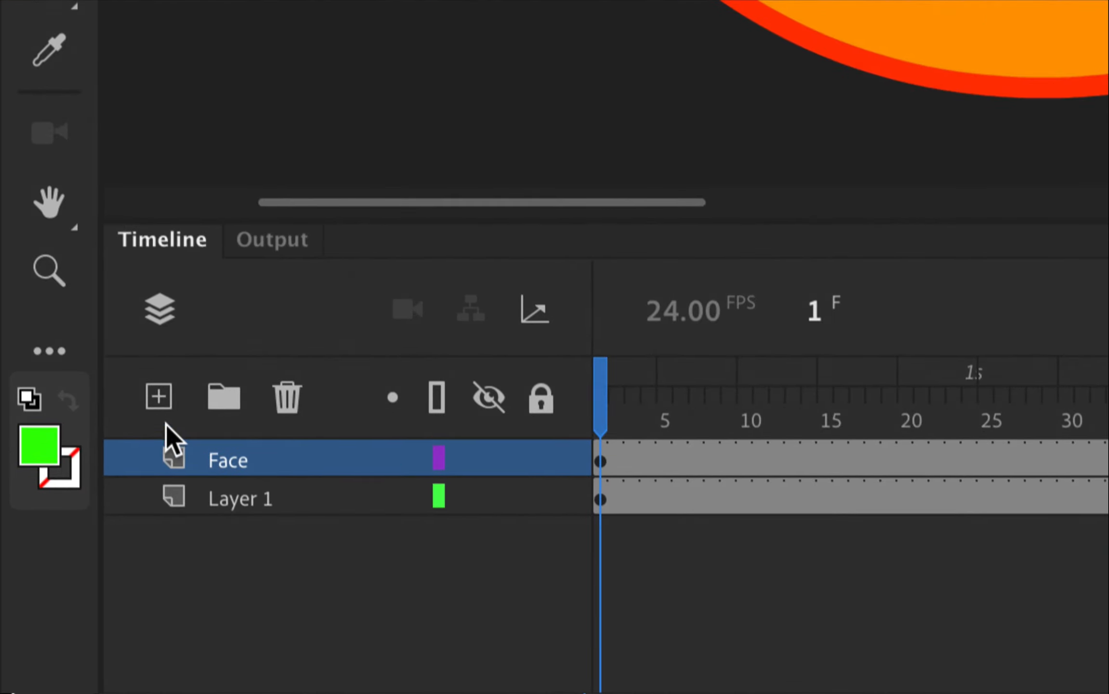
Add a layer named FaceMask above the Face layer in the ball symbol
left_click(159, 396)
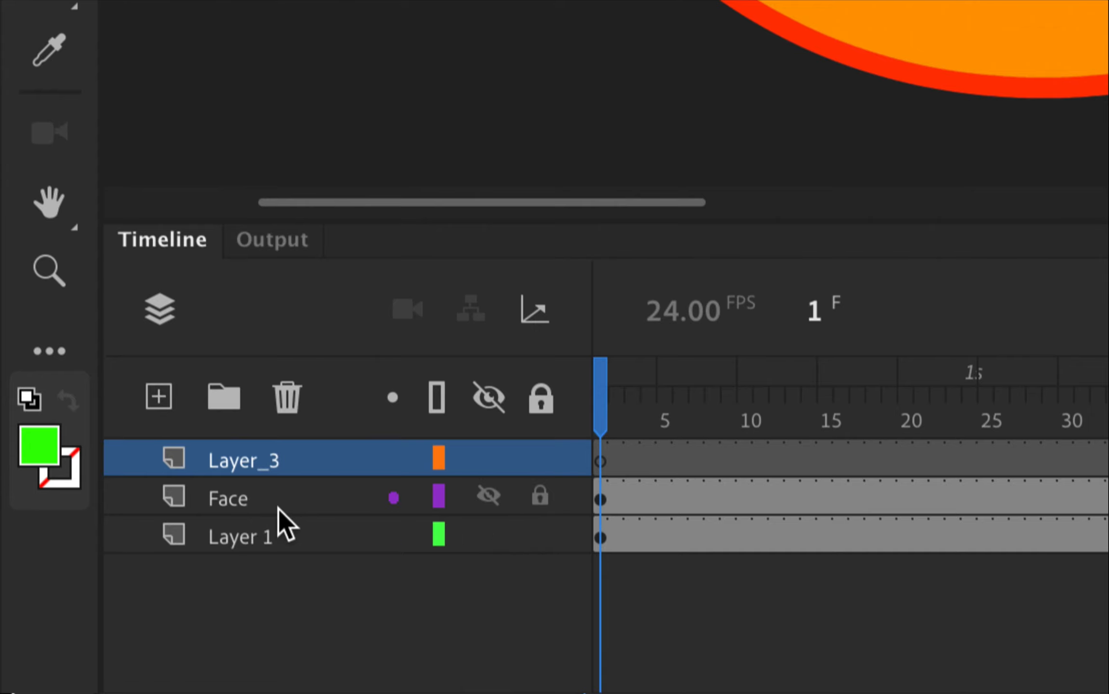
double_click(250, 463)
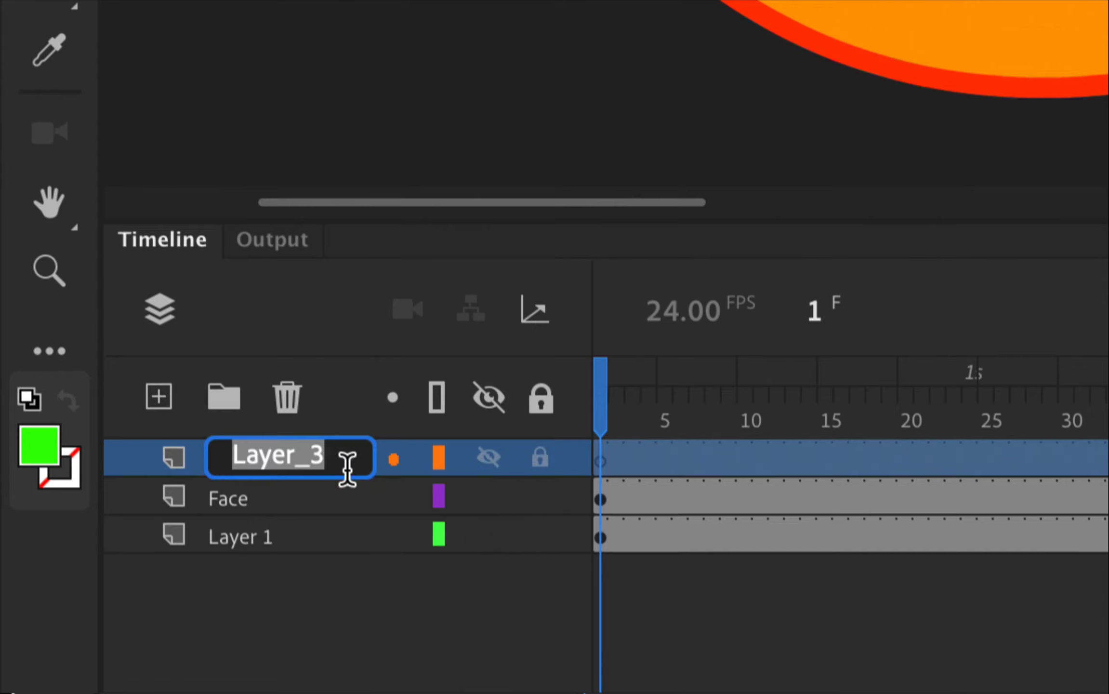
type("FaceMask")
key("Return")
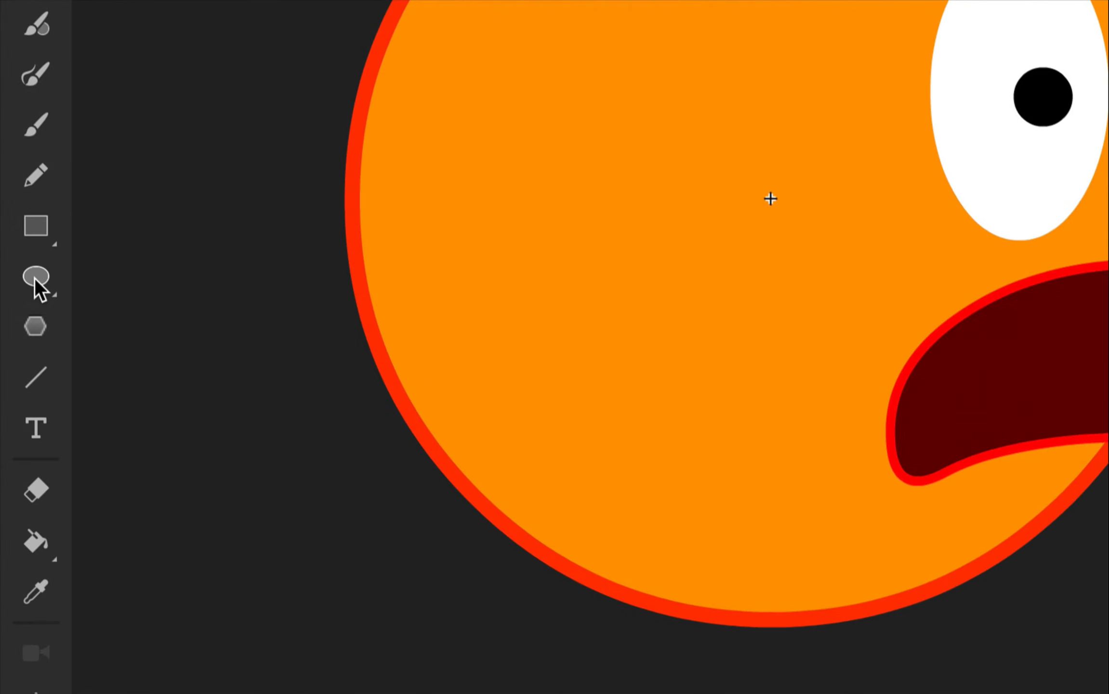
Draw a green oval without stroke, about 277.5 px wide and high, from the ball's centre so it covers the whole ball on FaceMask
left_click(35, 278)
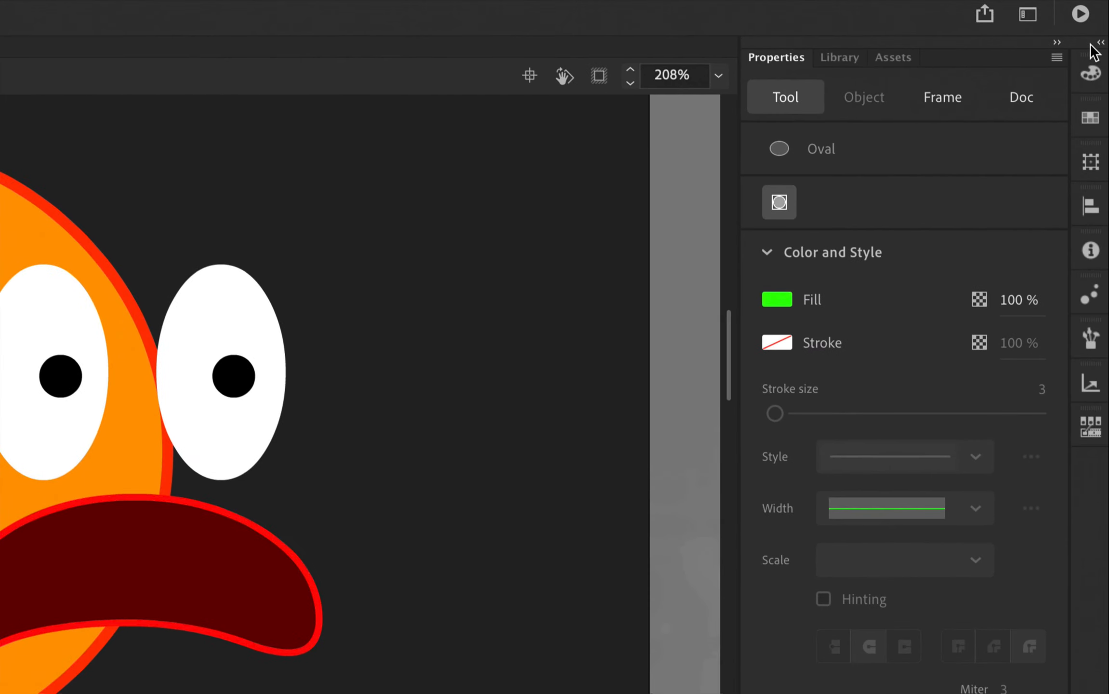
left_click(781, 301)
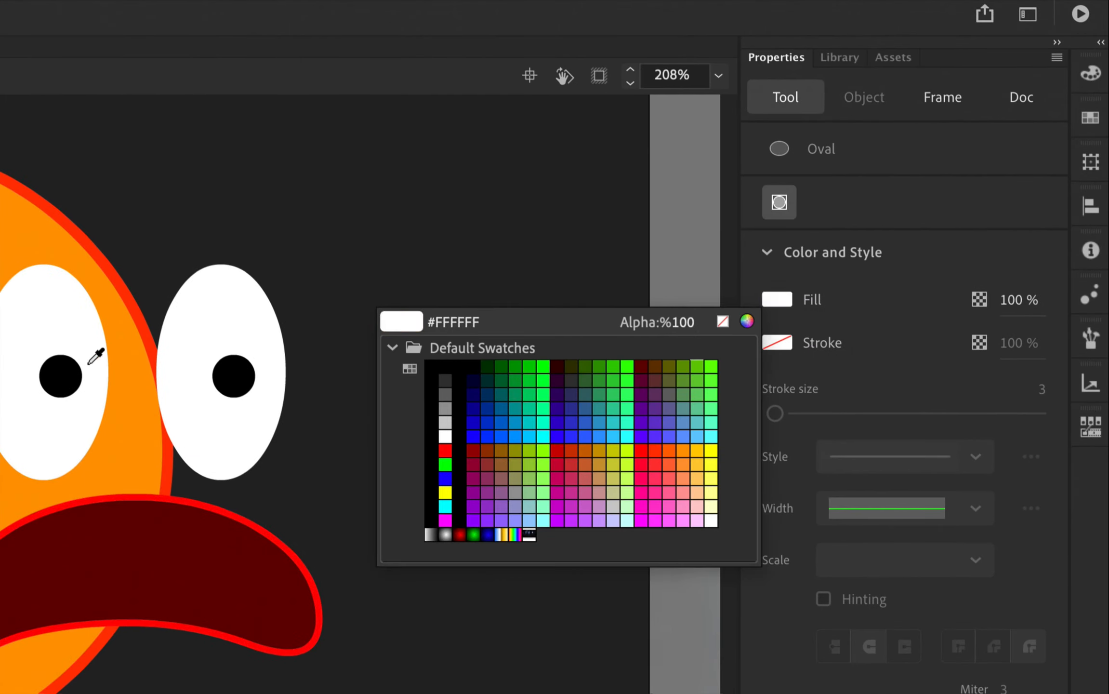
left_click(628, 365)
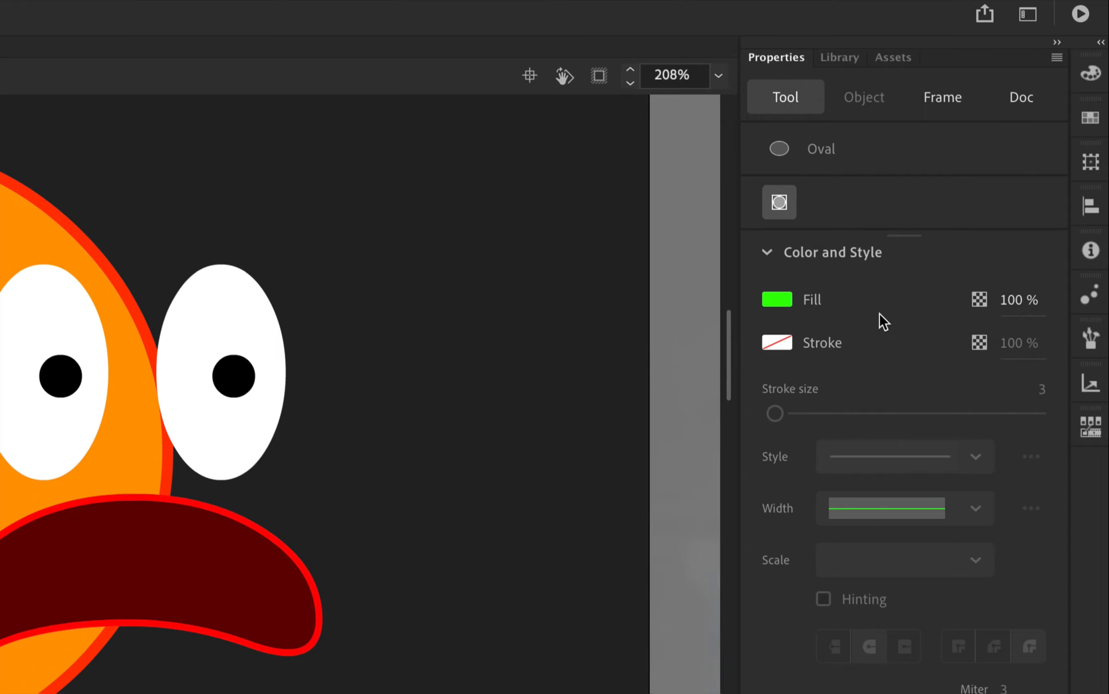
left_click(776, 347)
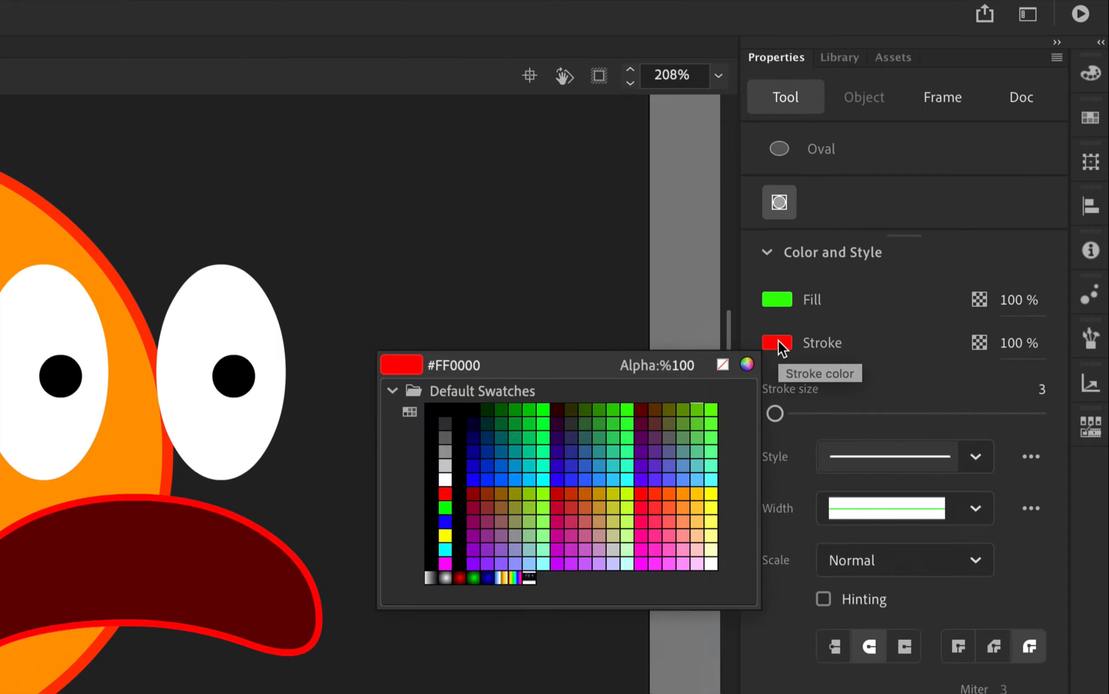
left_click(722, 364)
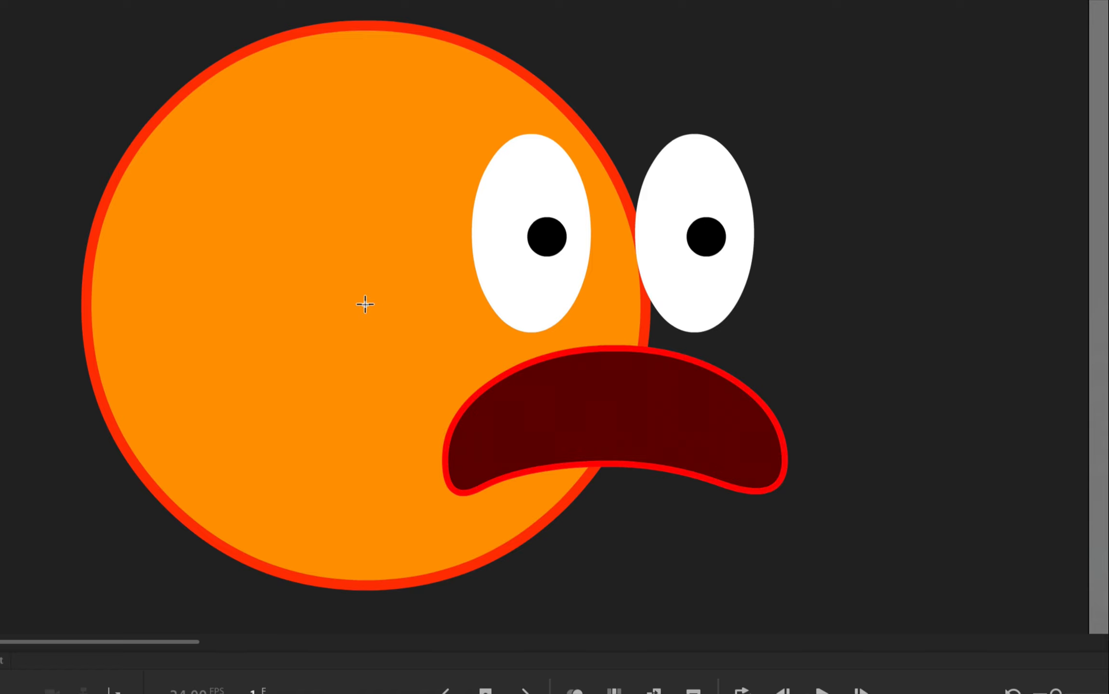
left_click_drag(365, 304, 628, 588)
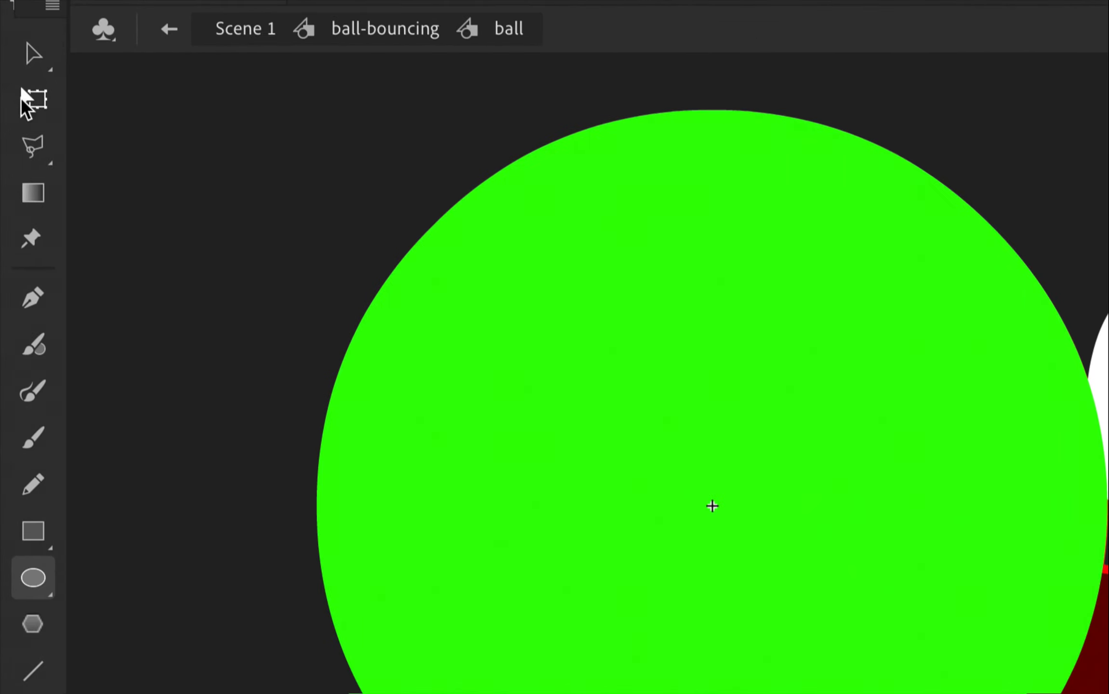
left_click(16, 100)
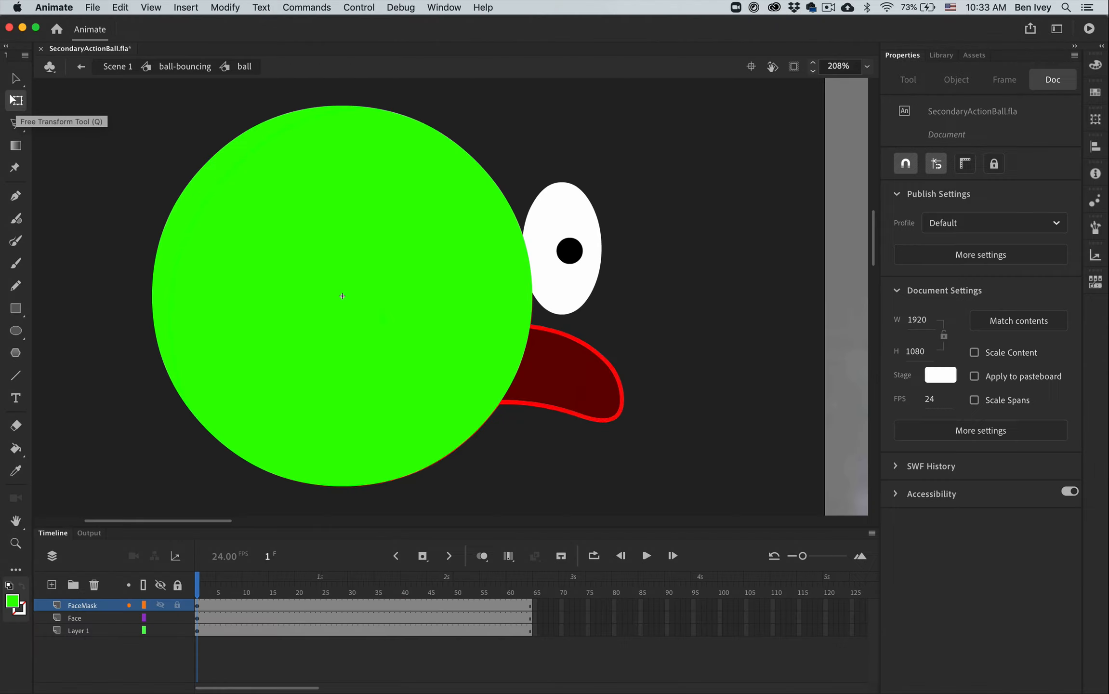
left_click(342, 296)
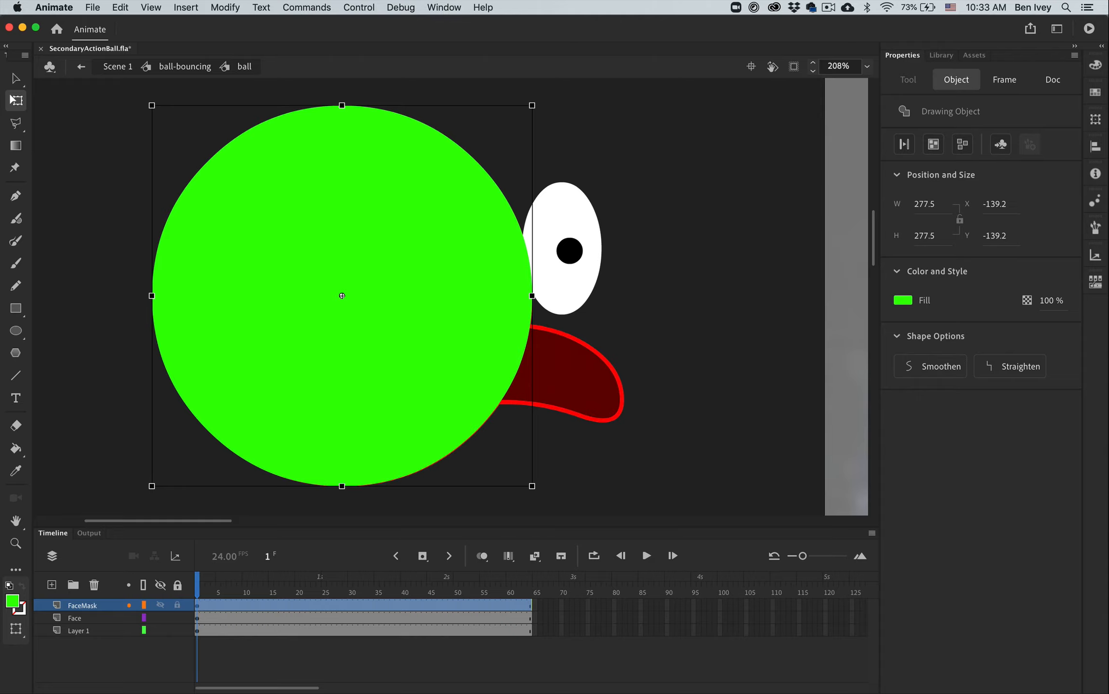
key("v")
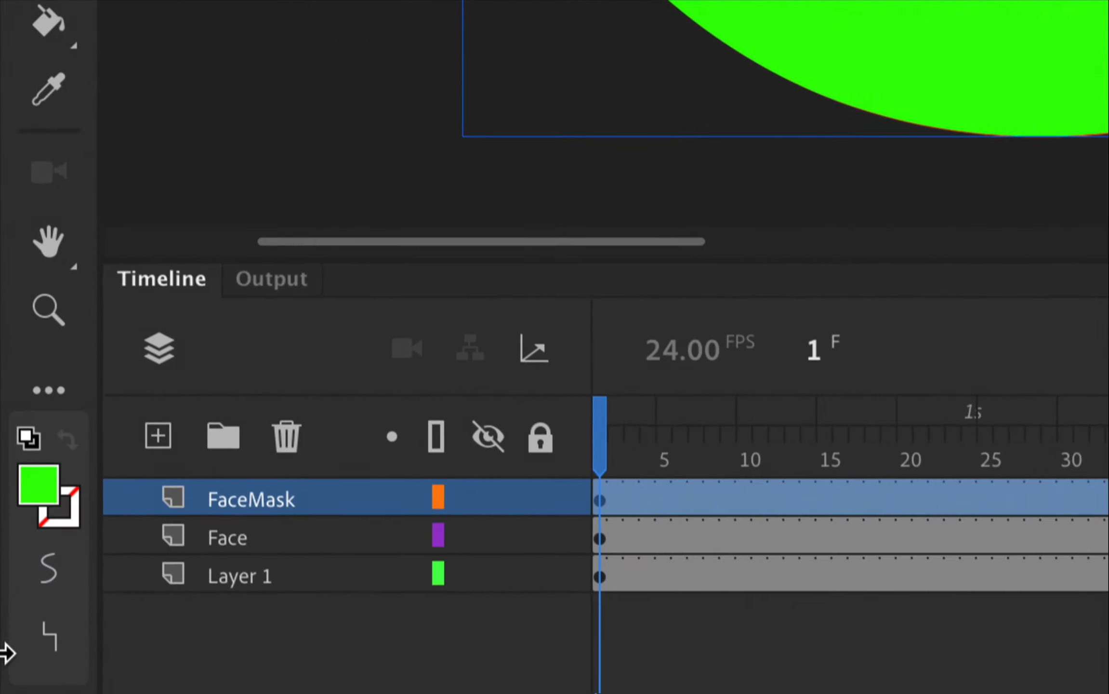
Convert the FaceMask layer into a mask for the Face layer and unlock both layers
right_click(227, 505)
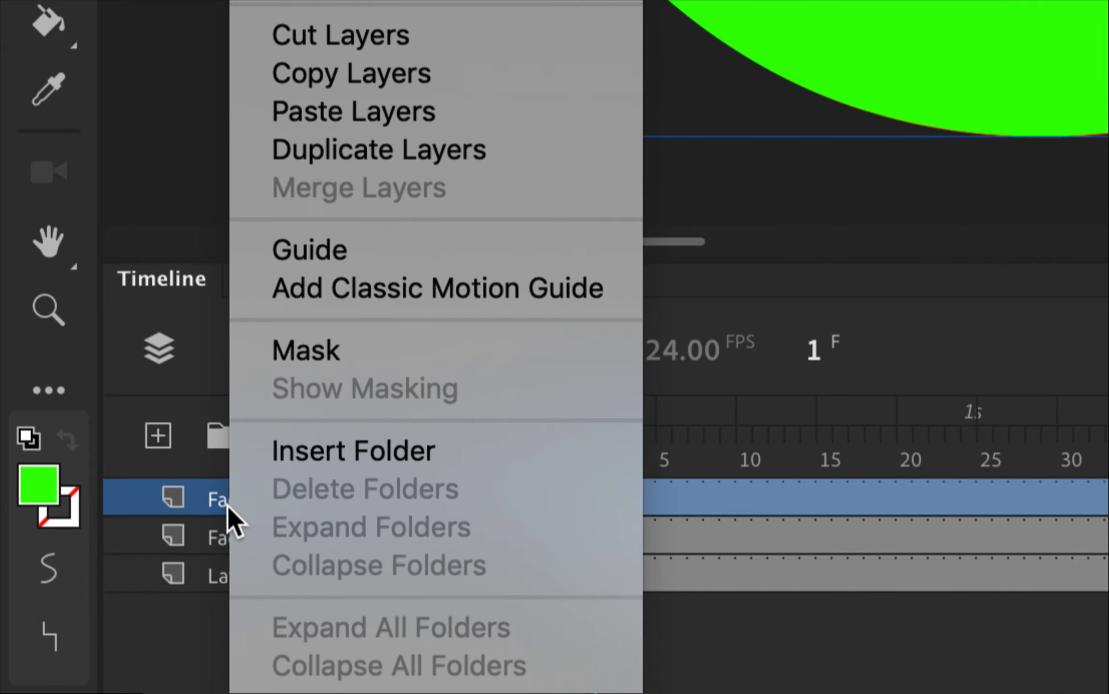
left_click(348, 351)
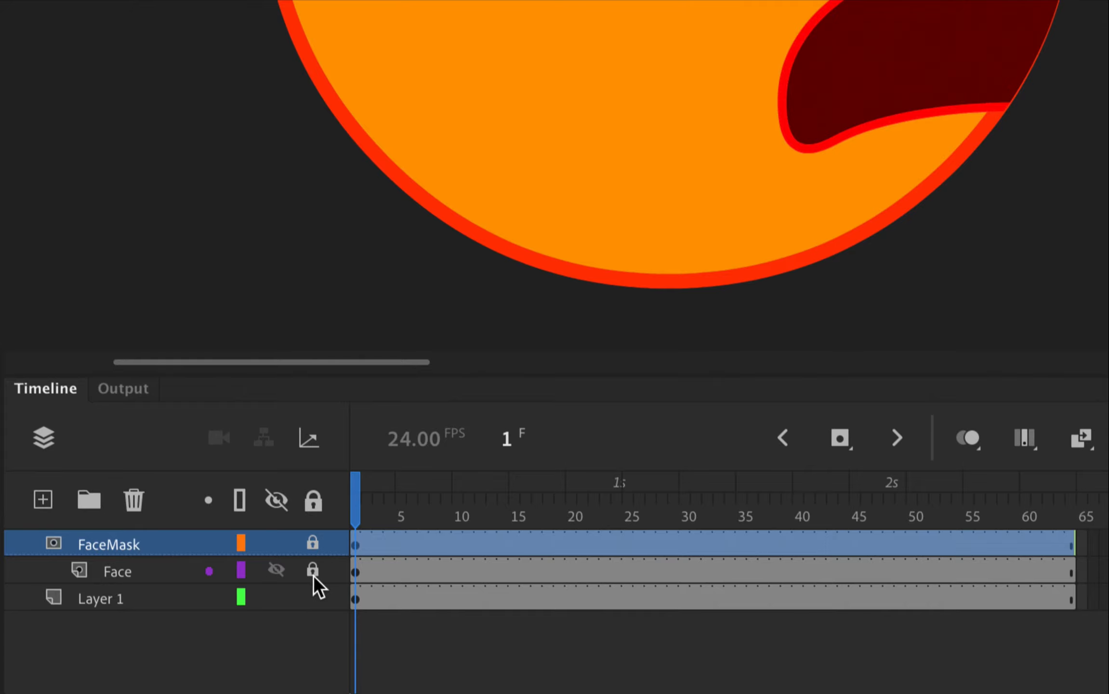
left_click(314, 570)
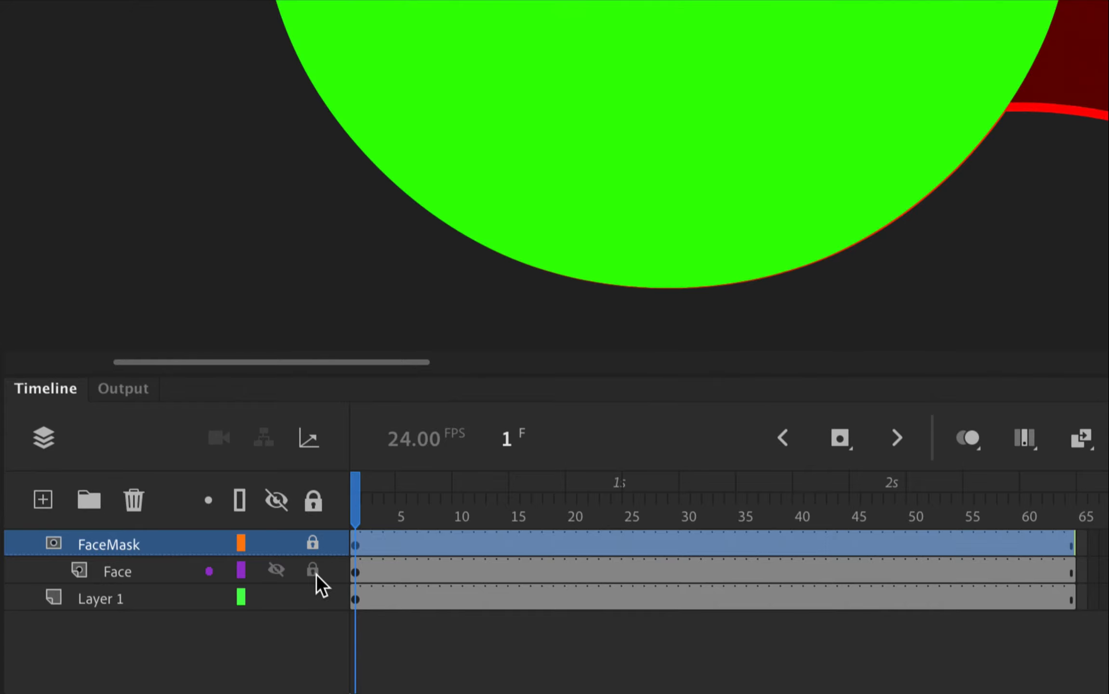
left_click(313, 543)
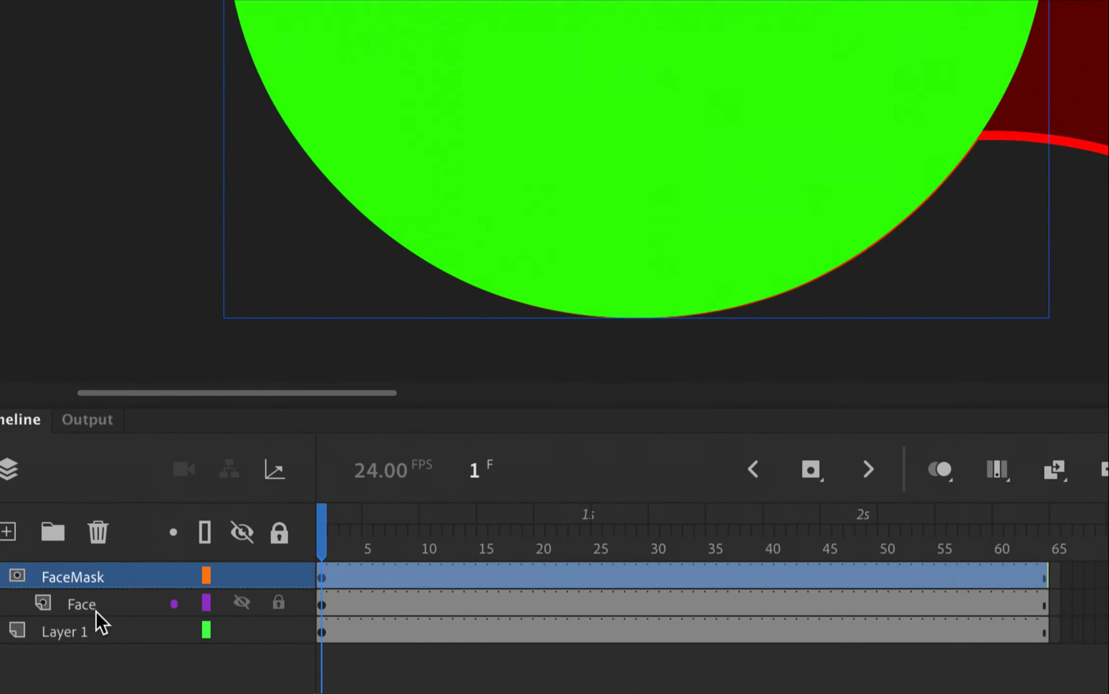
Lock the FaceMask and Face layers to preview the masked face on the ball
left_click(281, 577)
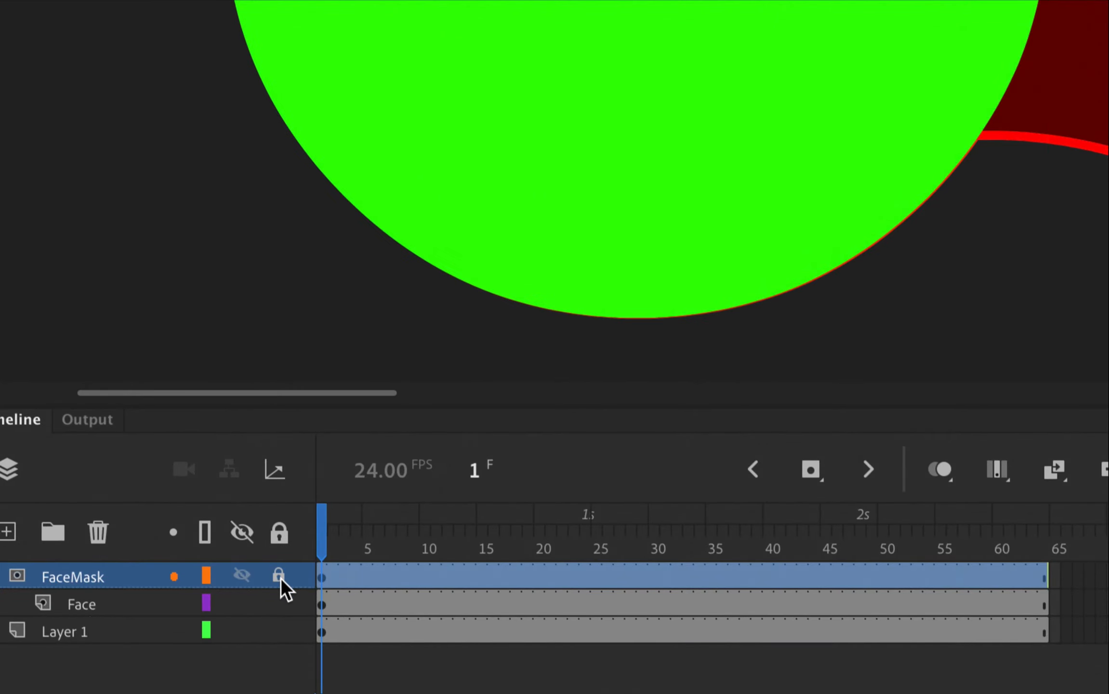
left_click(281, 605)
left_click(282, 606)
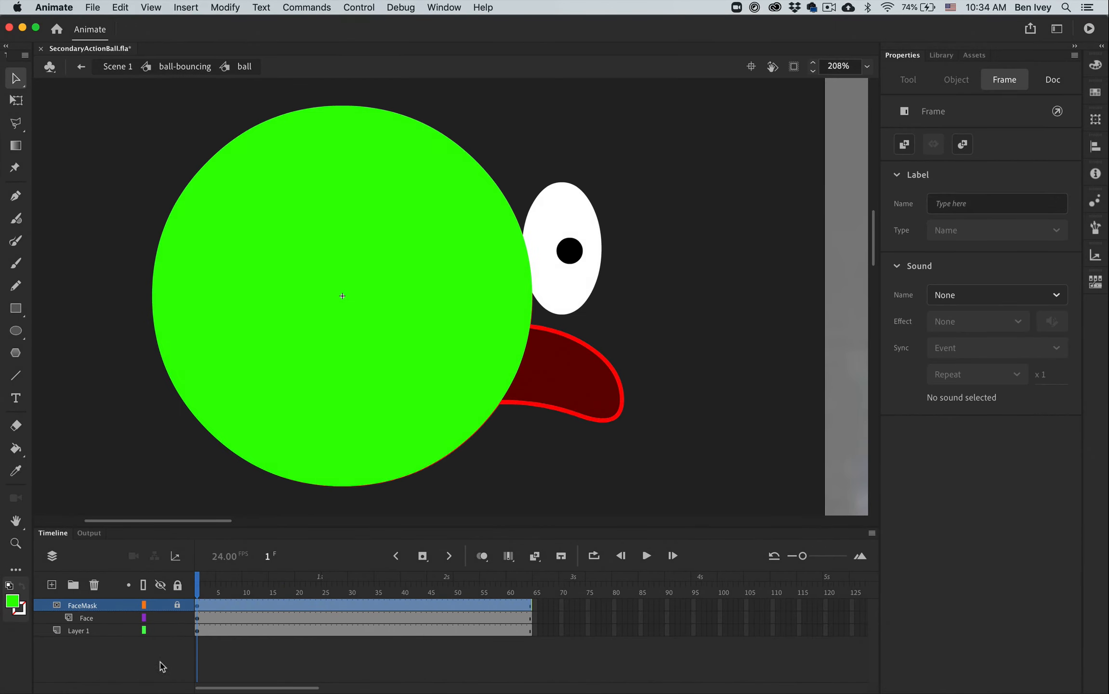
left_click(177, 617)
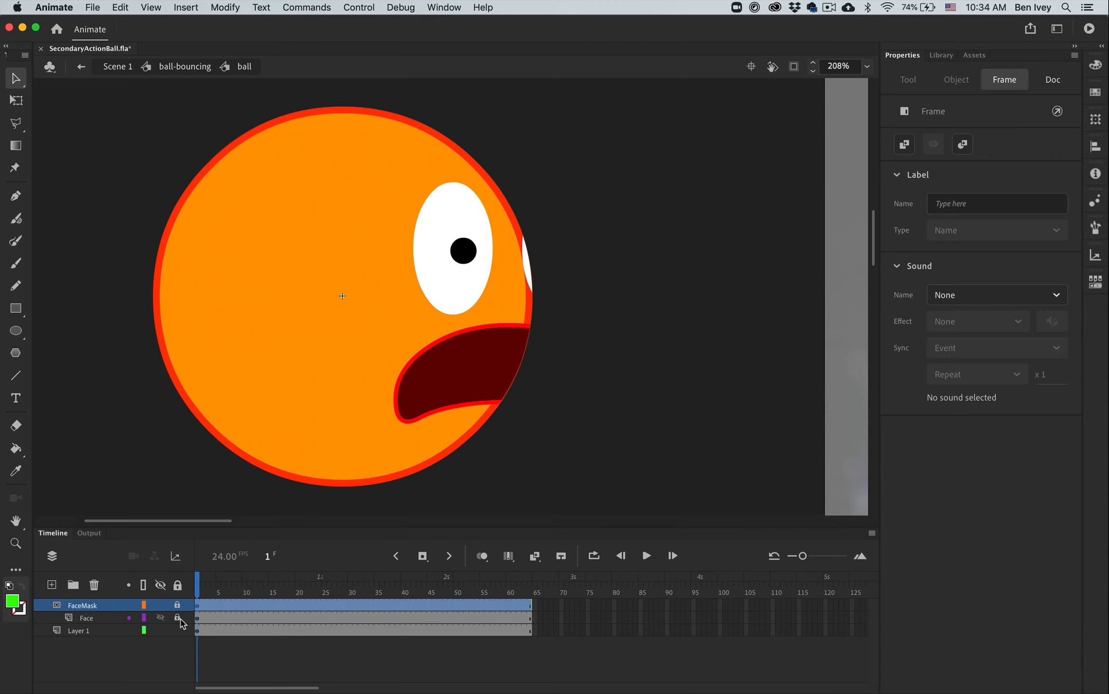
Unlock the Face layer, nudge the Face instance right to X 126.7, and lock the layer again
left_click(177, 617)
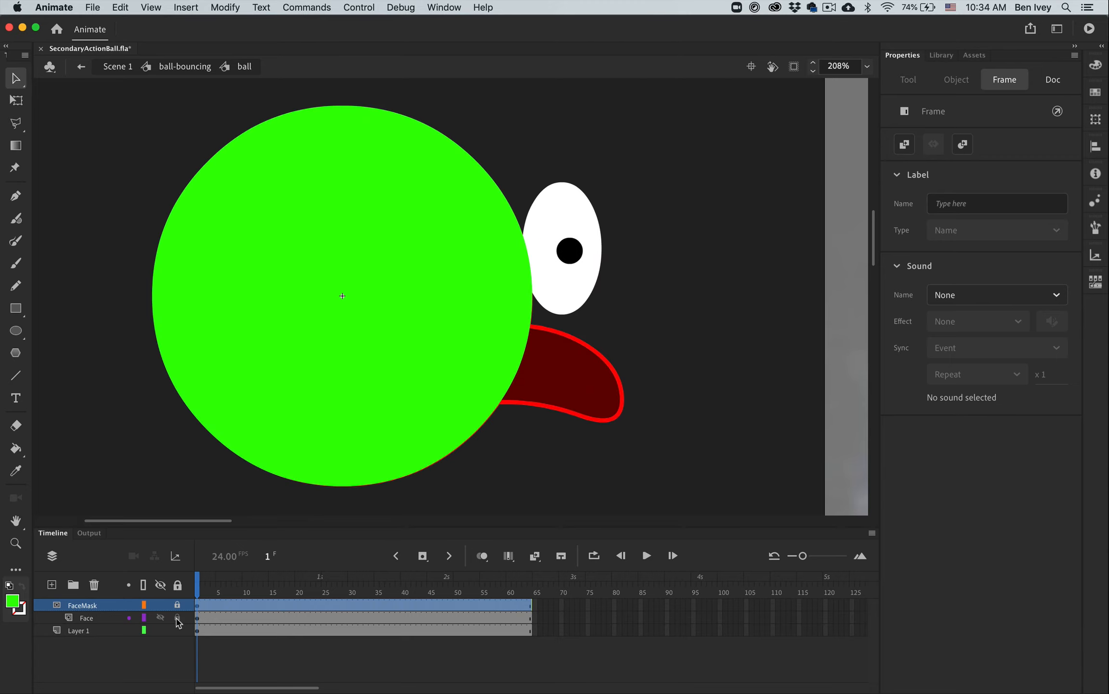
left_click(573, 296)
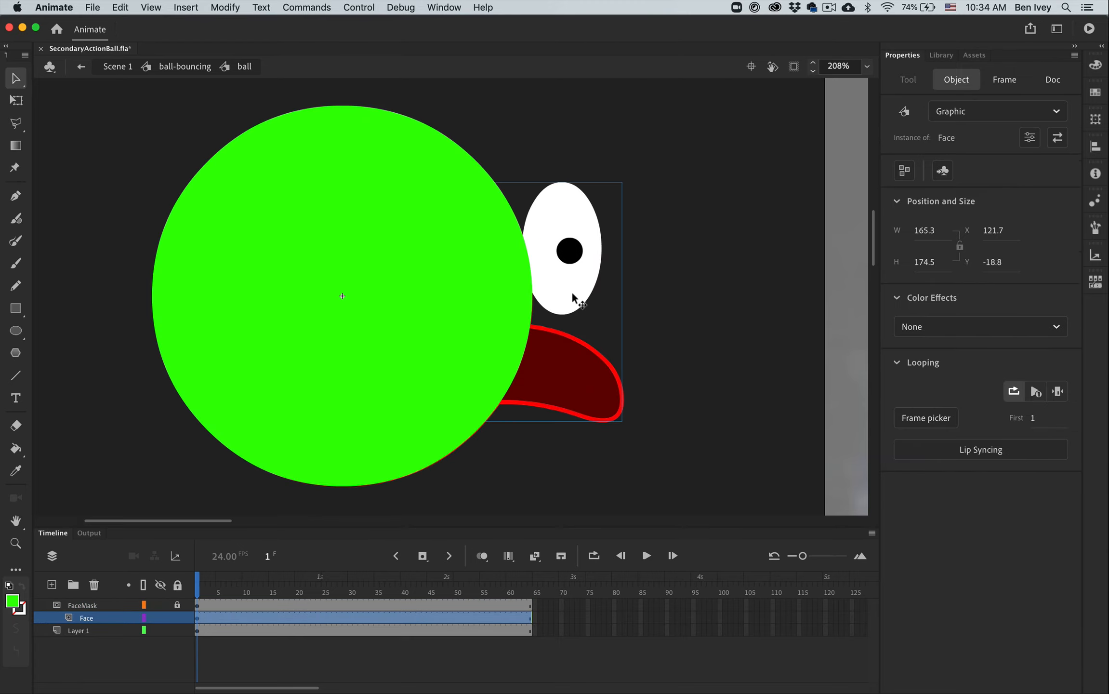
key("Right")
key("Right")
key("Right")
key("Right")
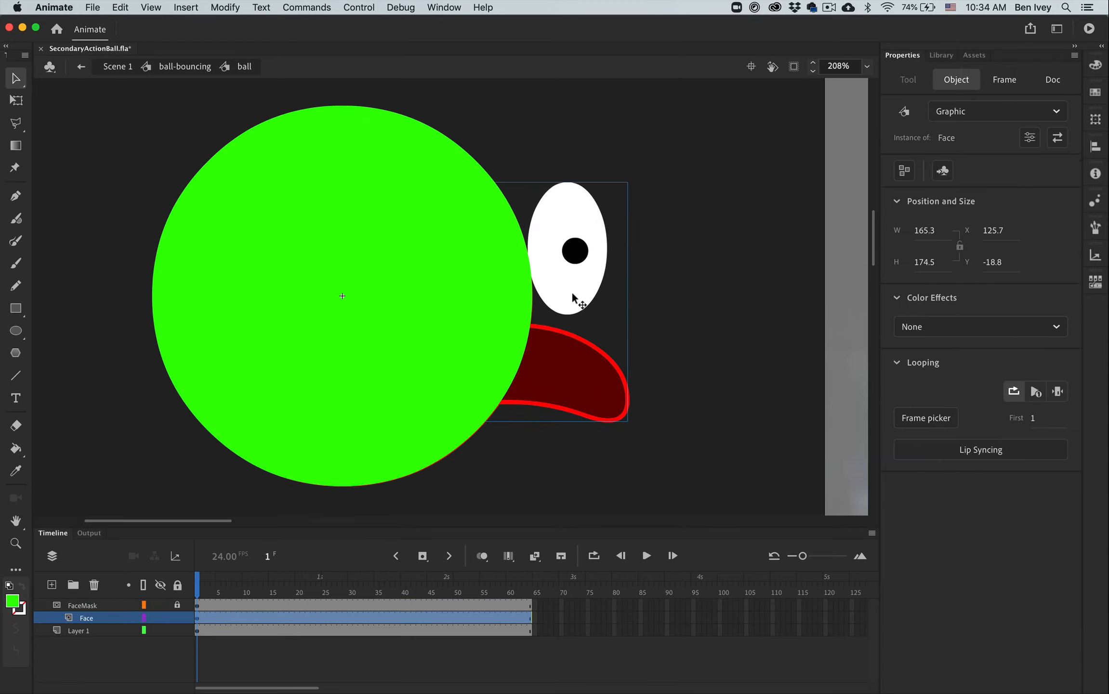
key("Right")
key("Right")
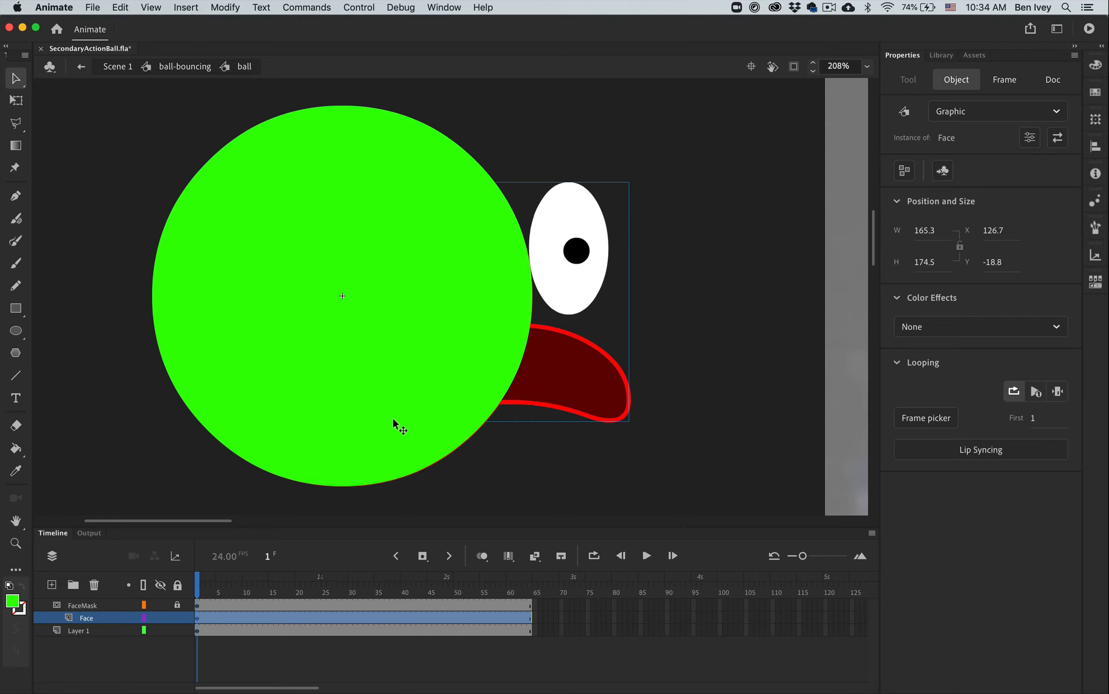
left_click(177, 617)
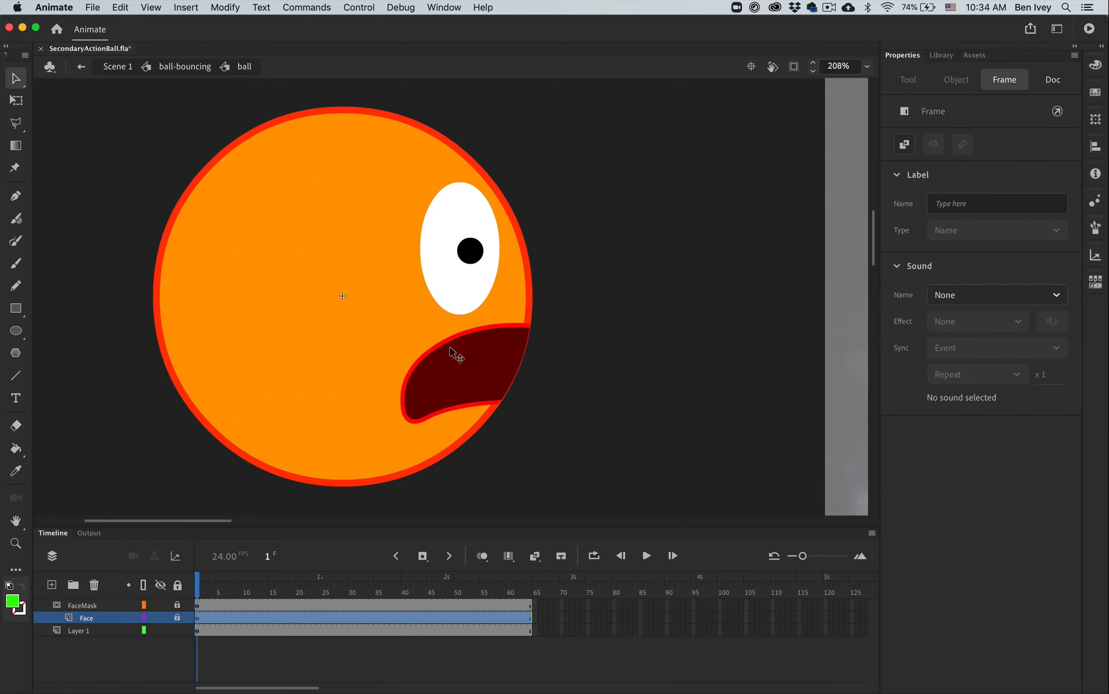
Unlock the Face layer, open the Face symbol in place, and select the mouth shape
left_click(352, 285)
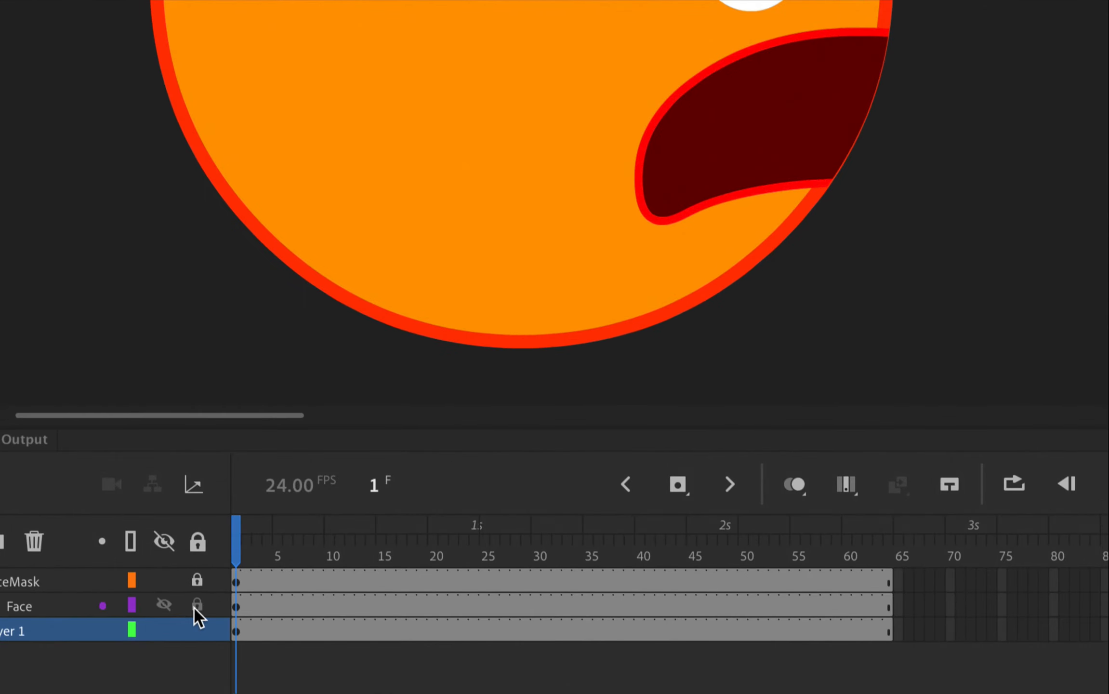
left_click(176, 618)
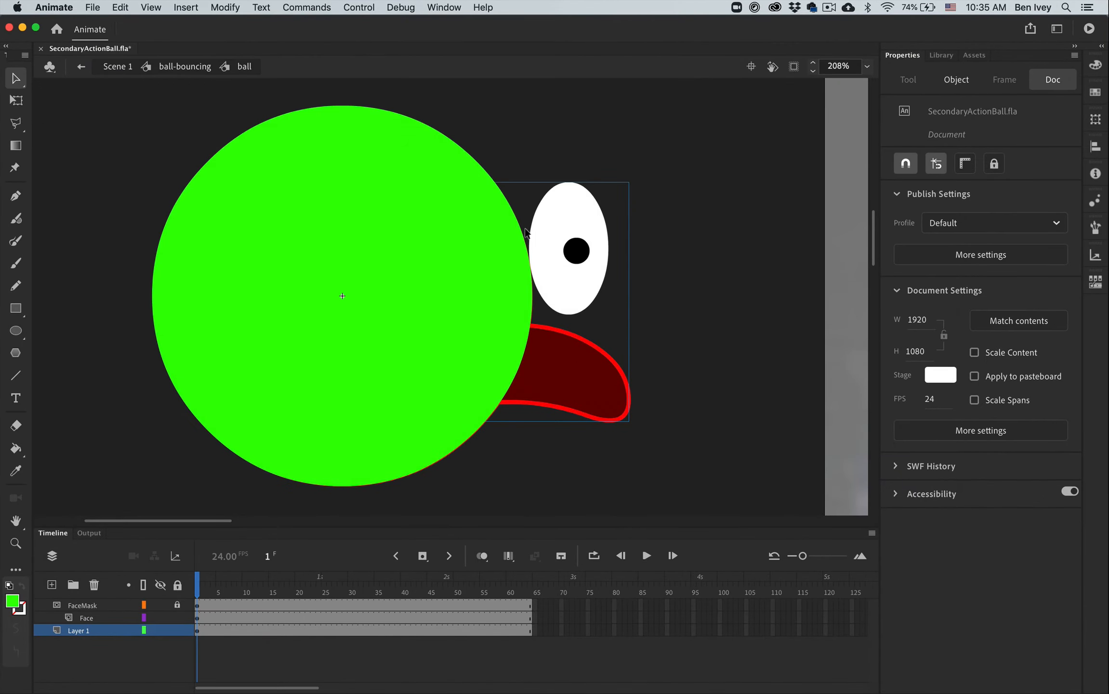
double_click(582, 275)
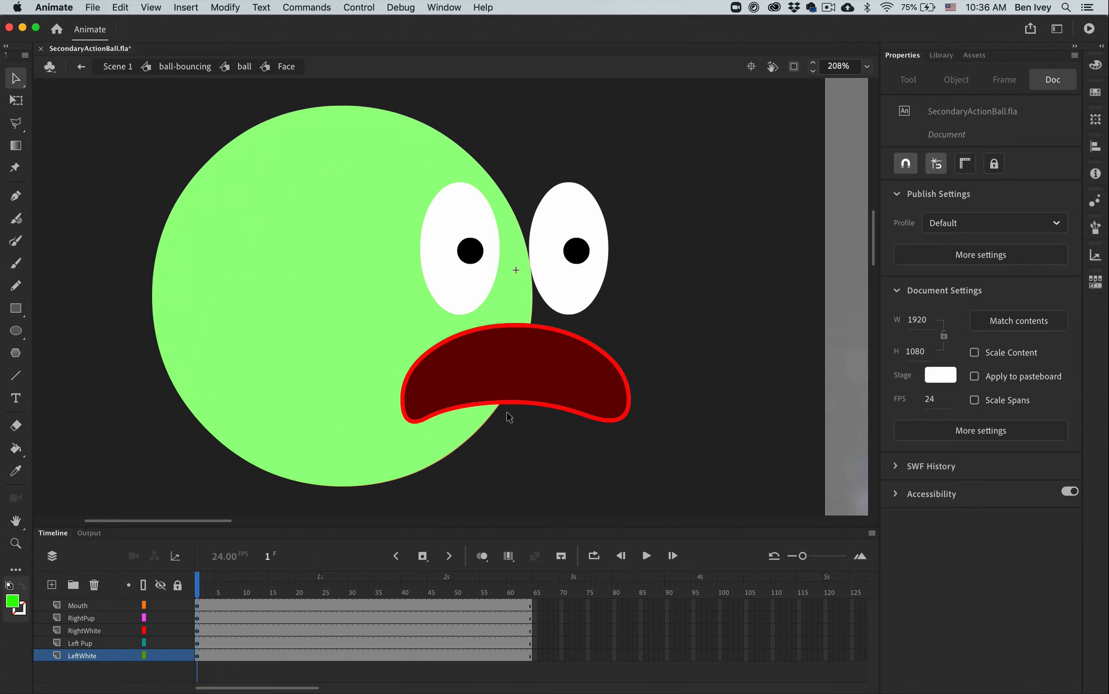
left_click(526, 392)
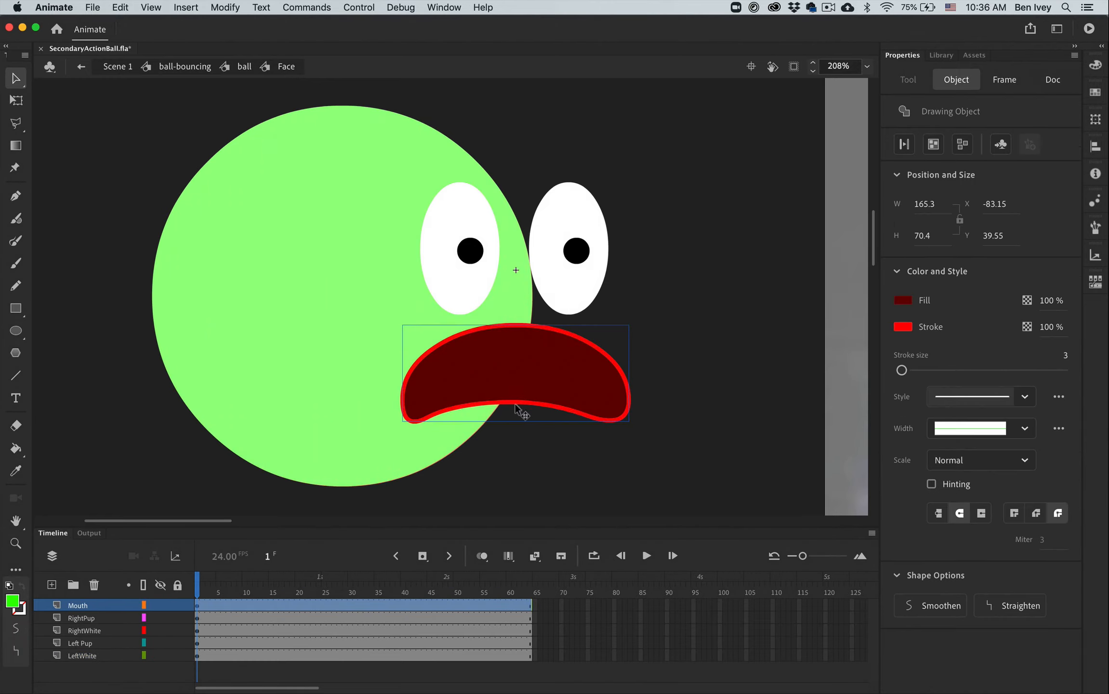
Select both pupils in the Face symbol and nudge them together toward the right edges of the eye whites
left_click(688, 351)
left_click(473, 254)
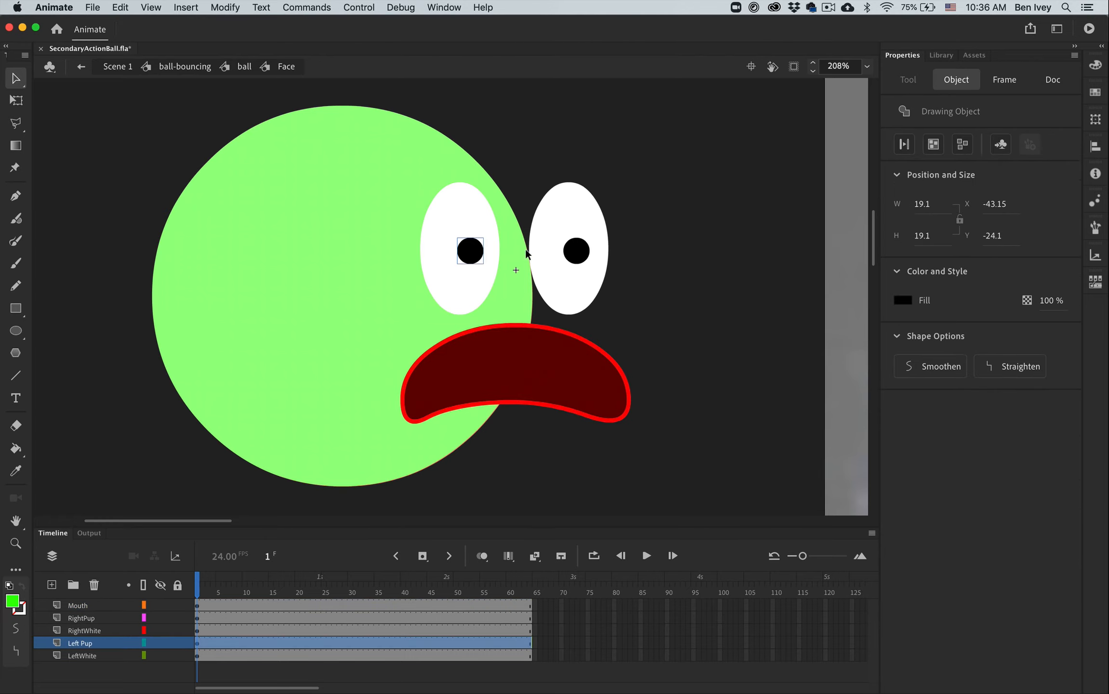
left_click(576, 255, "shift")
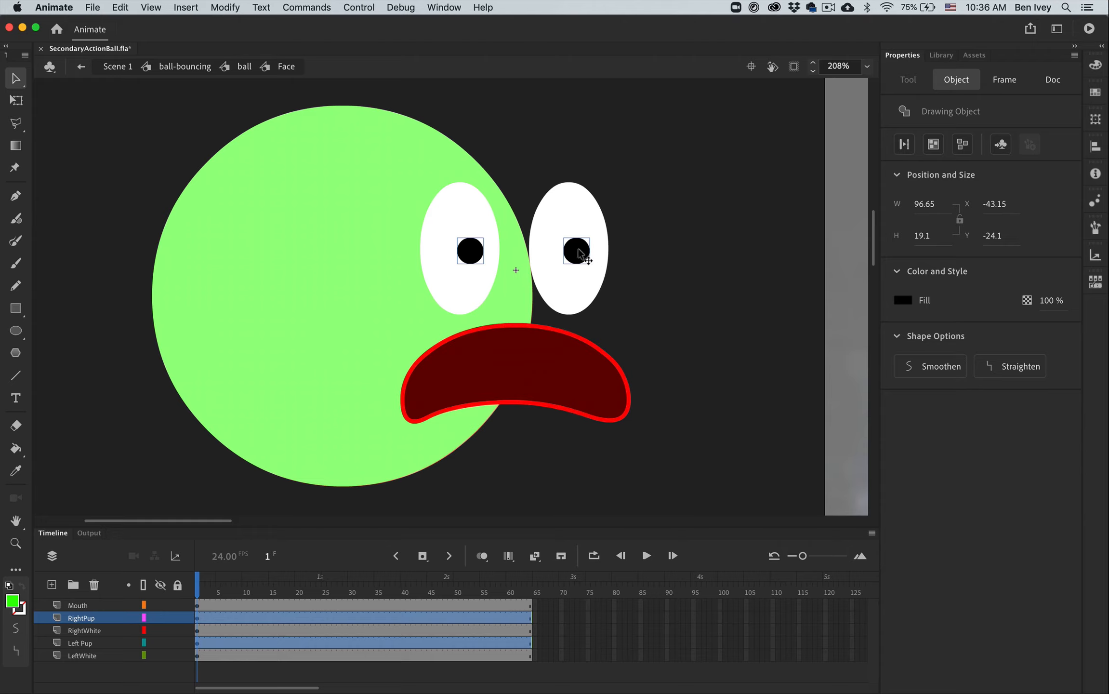
key("Right")
key("Right")
key("Right")
key("Right")
key("Right")
key("Right")
key("Right")
key("Right")
key("Right")
key("Right")
key("Right")
key("Right")
key("Right")
key("Right")
key("Right")
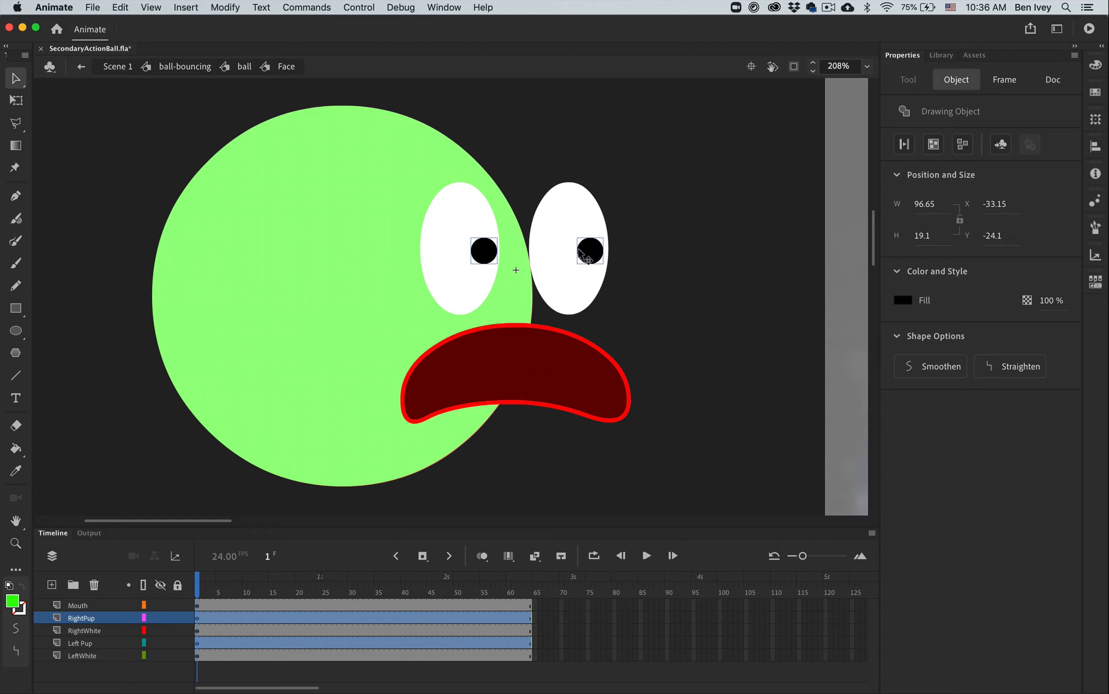
key("Right")
left_click(612, 265)
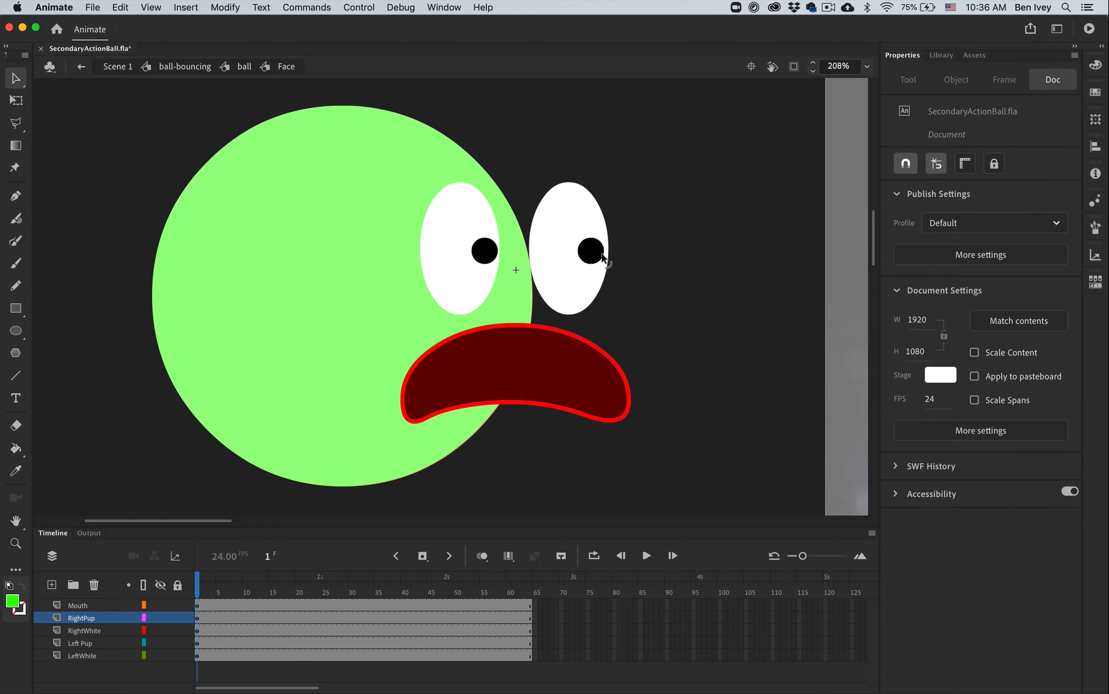
Nudge only the right eye's pupil further right to X 47.4, against the edge of its eye white
left_click(597, 253)
key("Right")
key("Right")
key("Right")
key("Right")
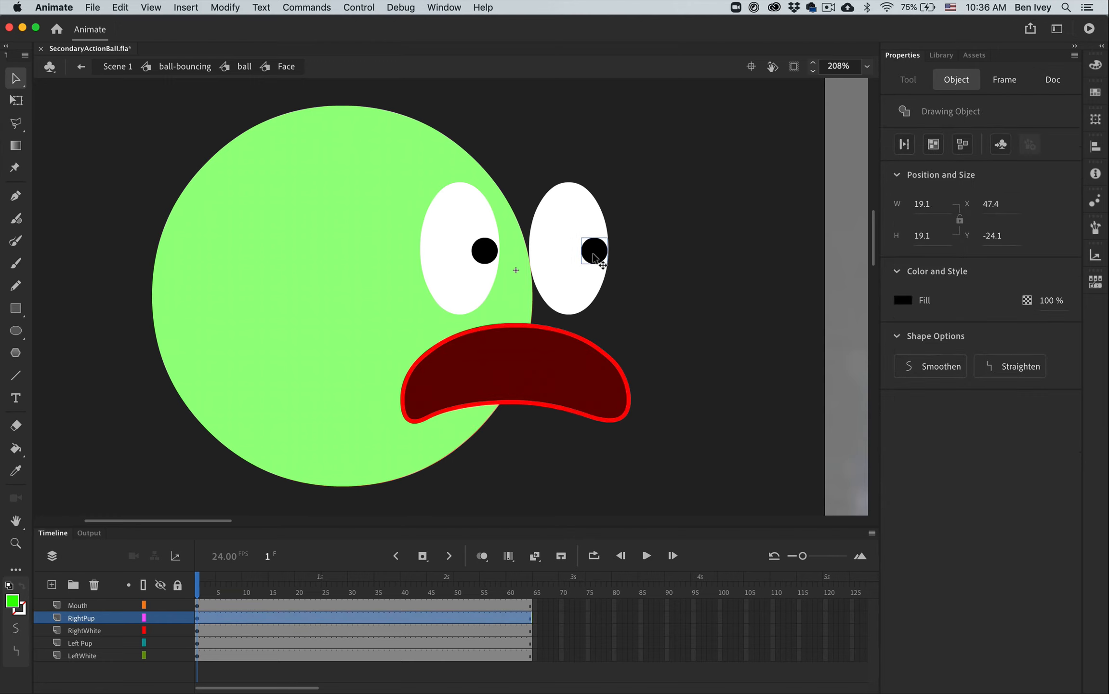
left_click(644, 279)
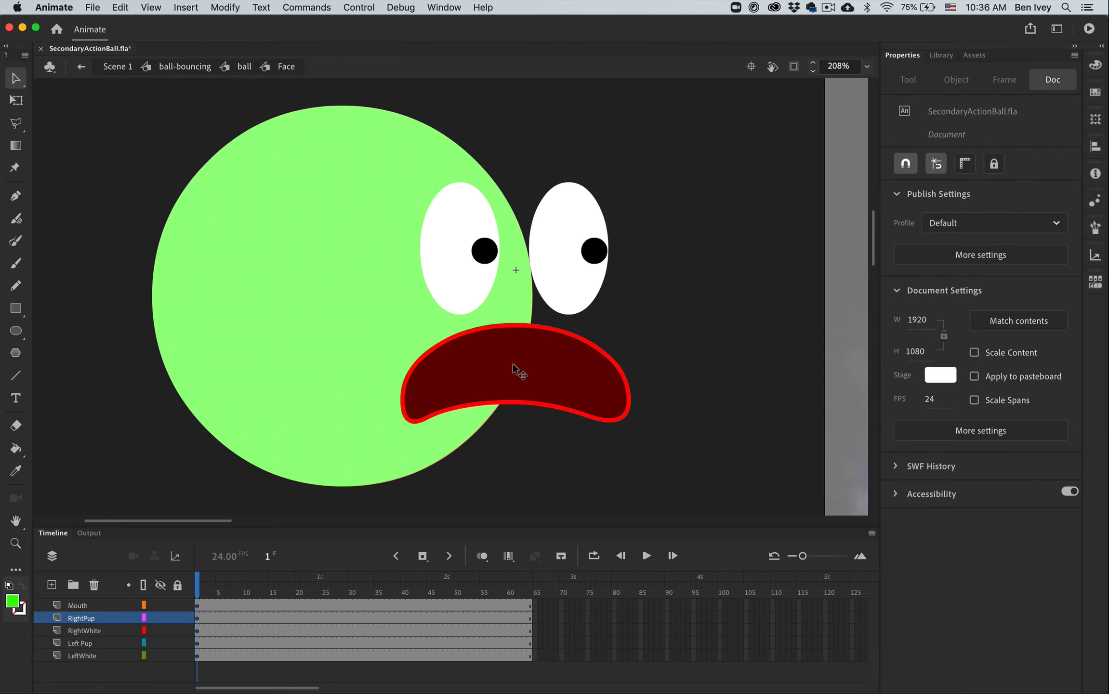
Stretch the mouth's left side outward with Free Transform to a width of 185.2
left_click(513, 364)
key("q")
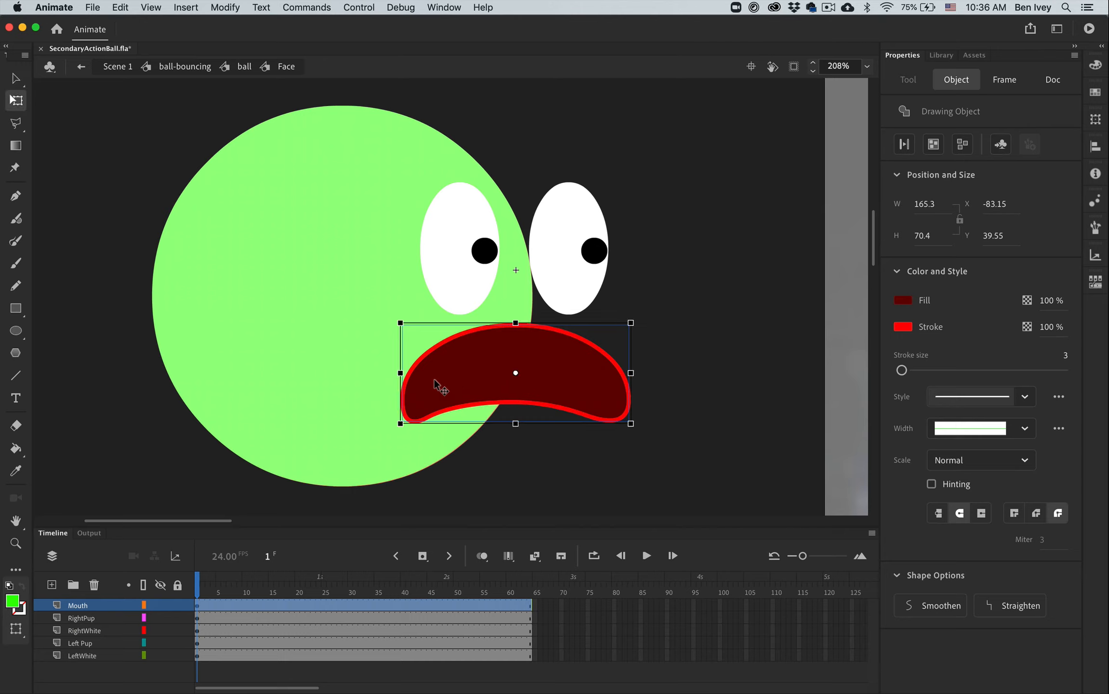
left_click_drag(402, 373, 355, 367)
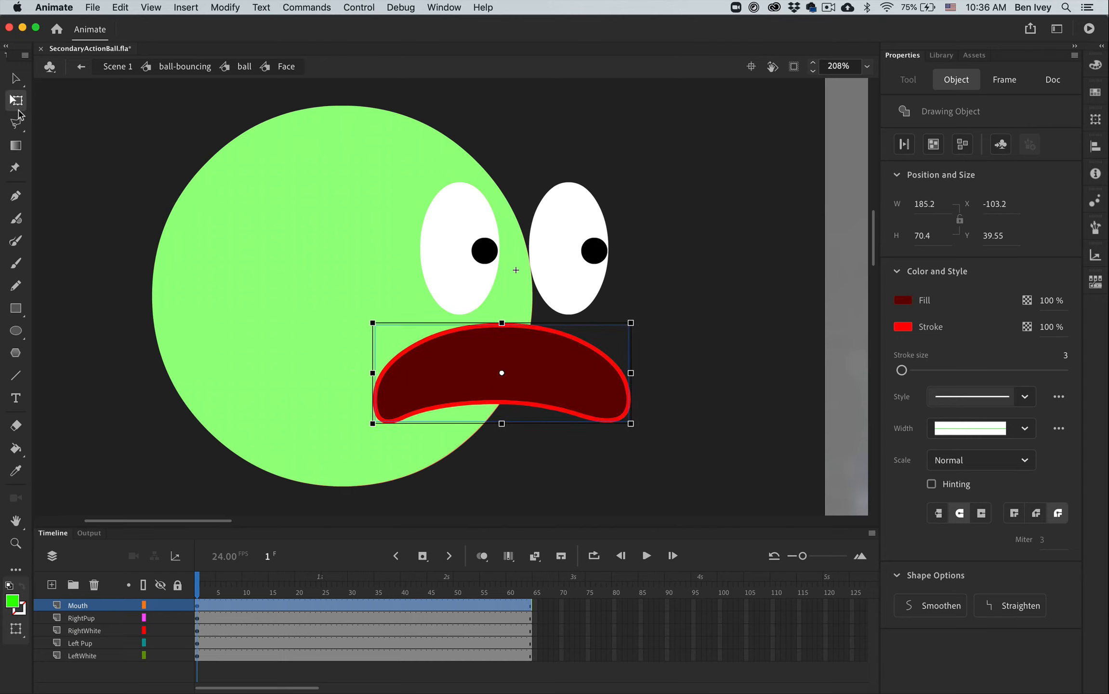
left_click(16, 78)
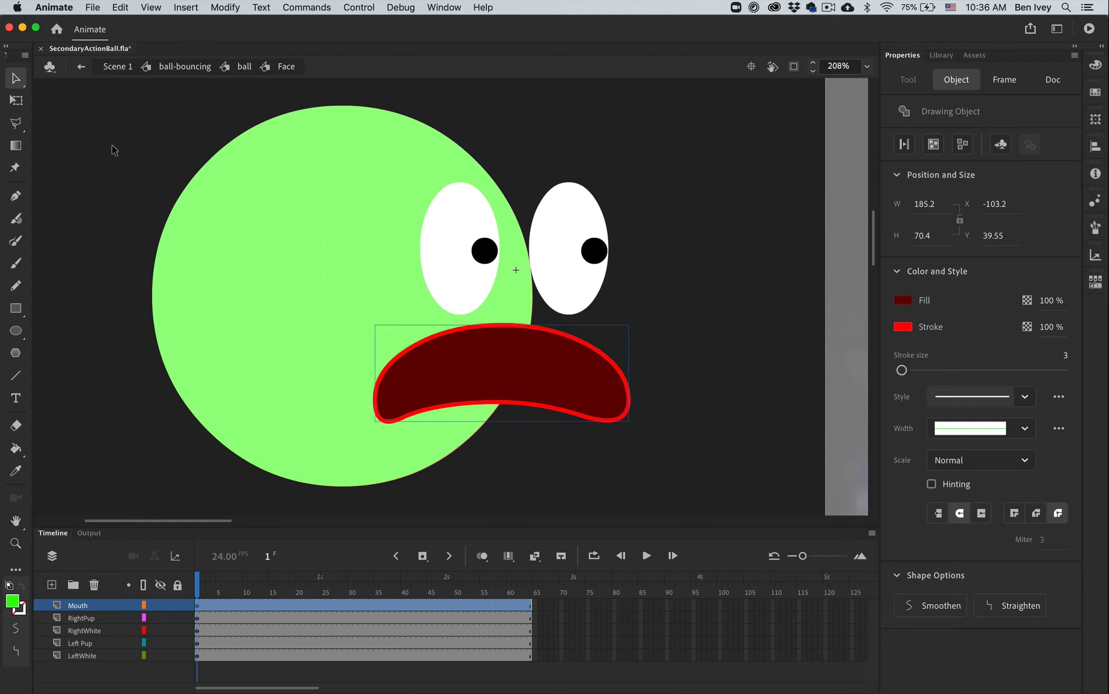
Bend the mouth's lower edge up close to its upper edge and reshape the left corner into a thin frown
left_click(491, 408)
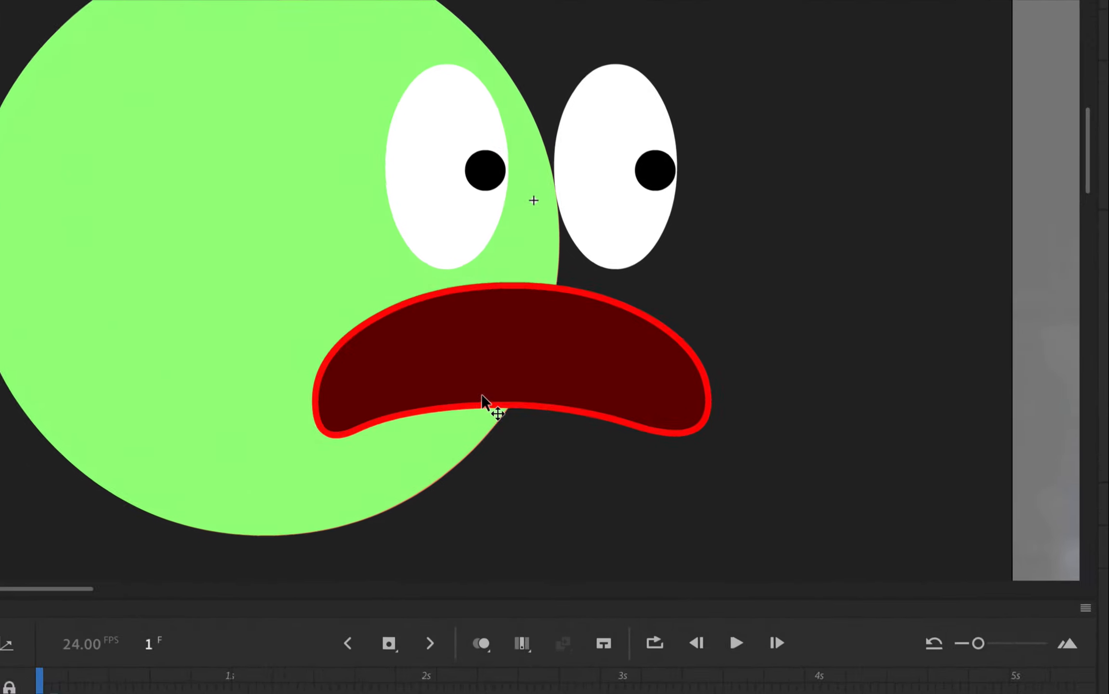
left_click_drag(503, 407, 537, 301)
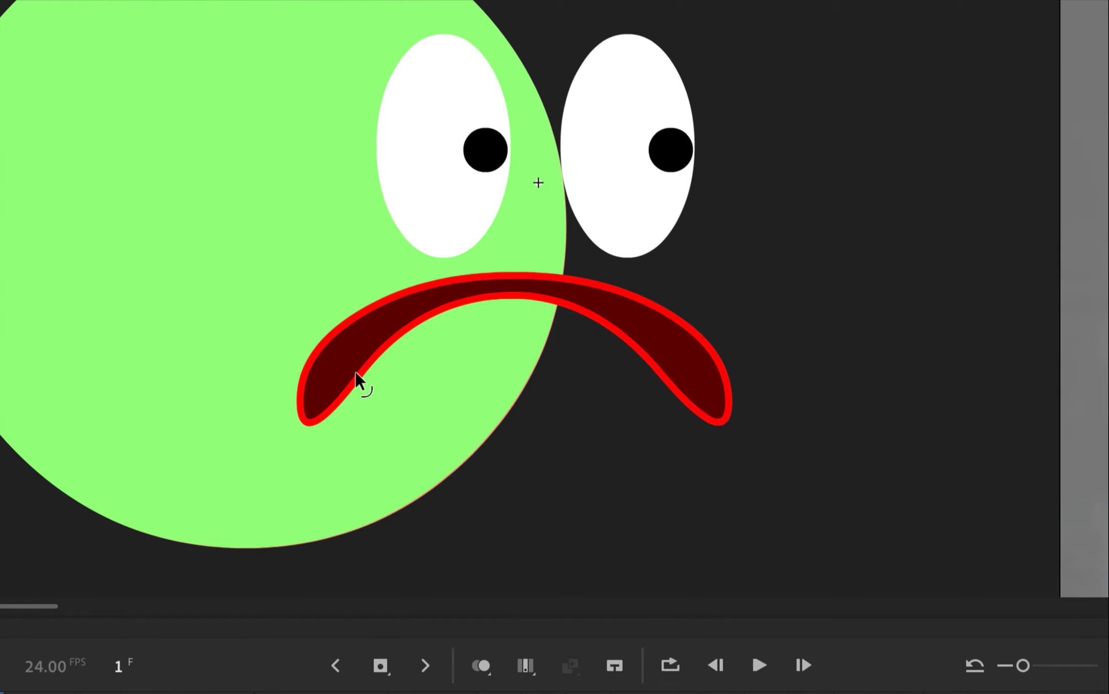
left_click_drag(360, 376, 329, 372)
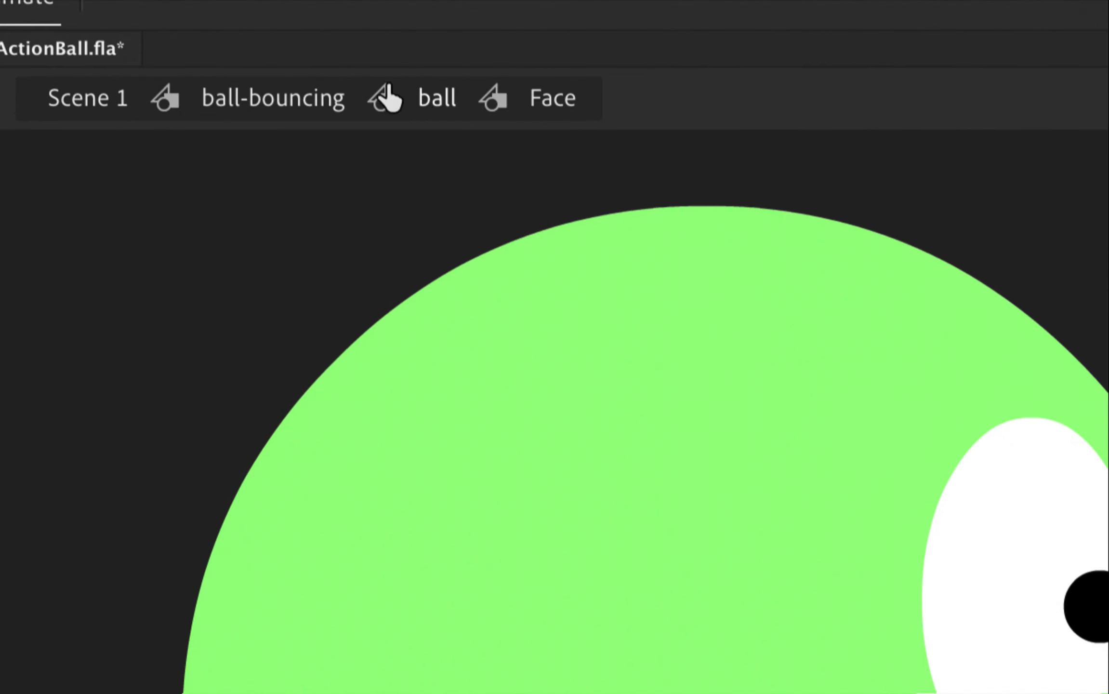
Go back to the ball symbol, lock its Face layer again, and return to Scene 1
left_click(436, 99)
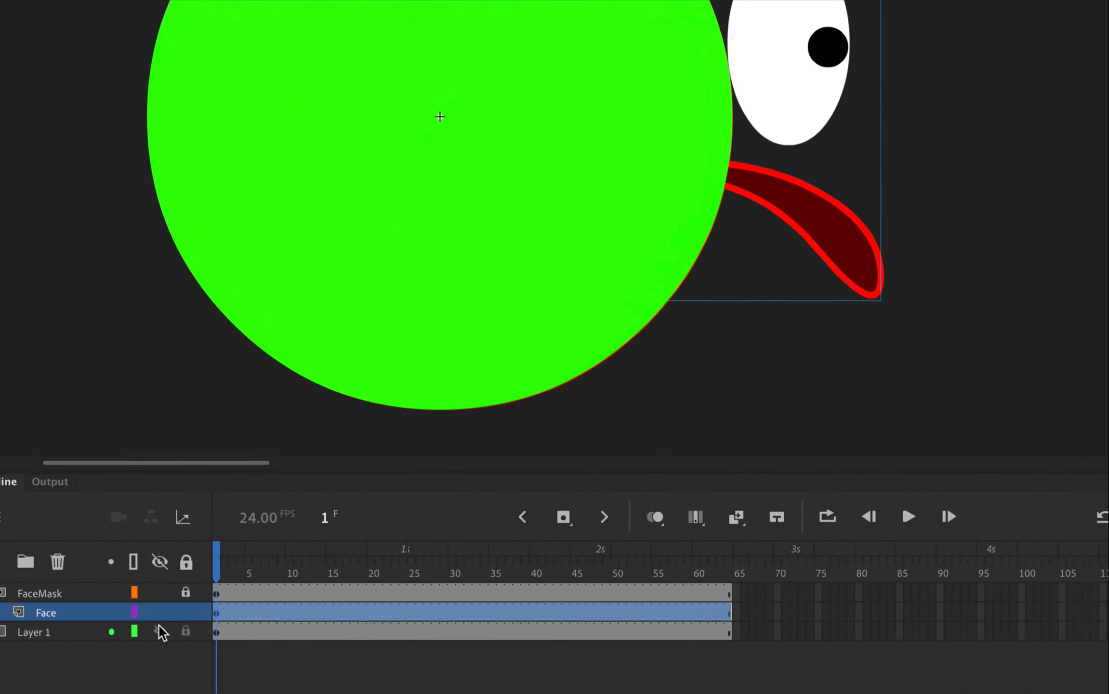
left_click(190, 610)
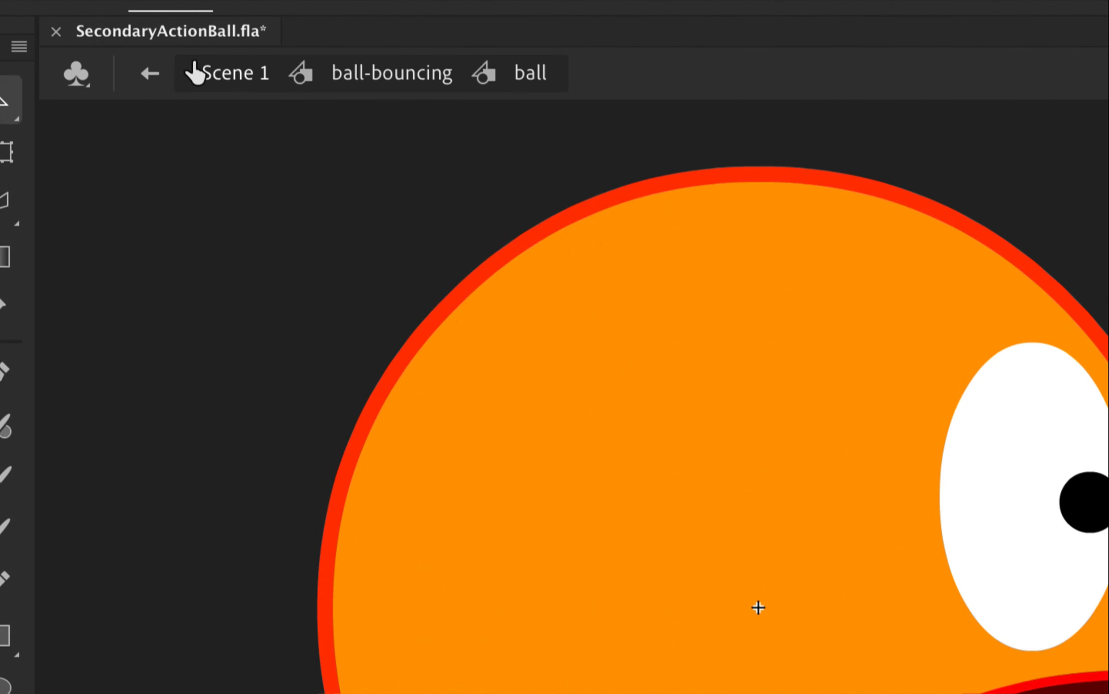
left_click(107, 66)
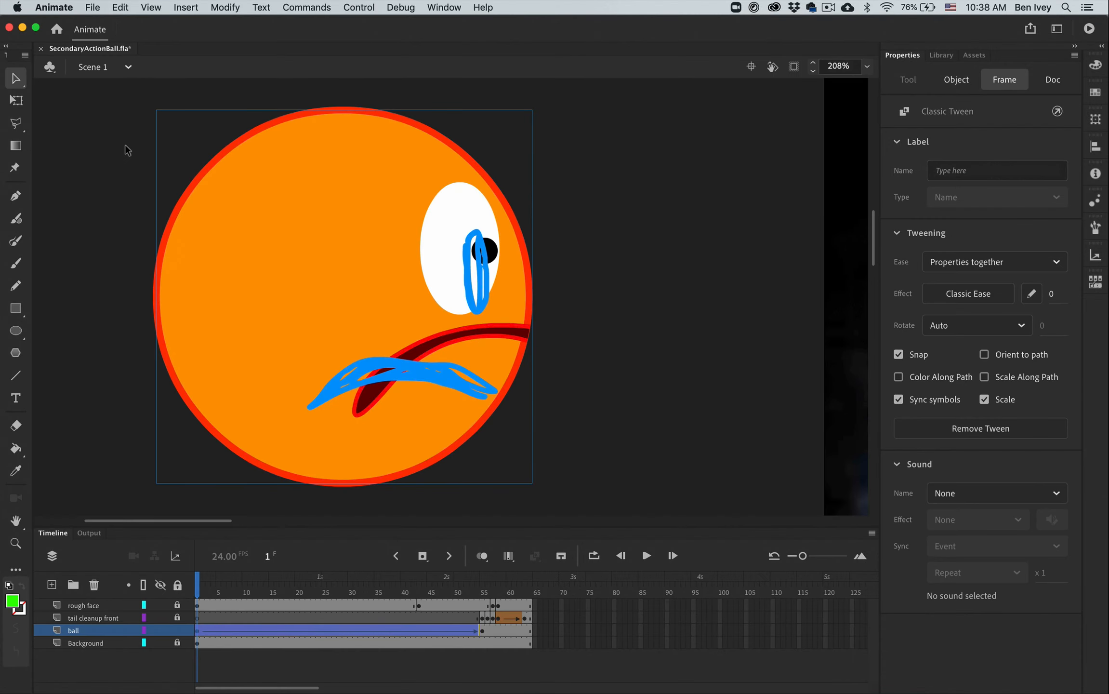
Play the Scene 1 animation with the whole stage in view to check the face on the bouncing ball
key("super+minus")
key("super+minus")
key("super+minus")
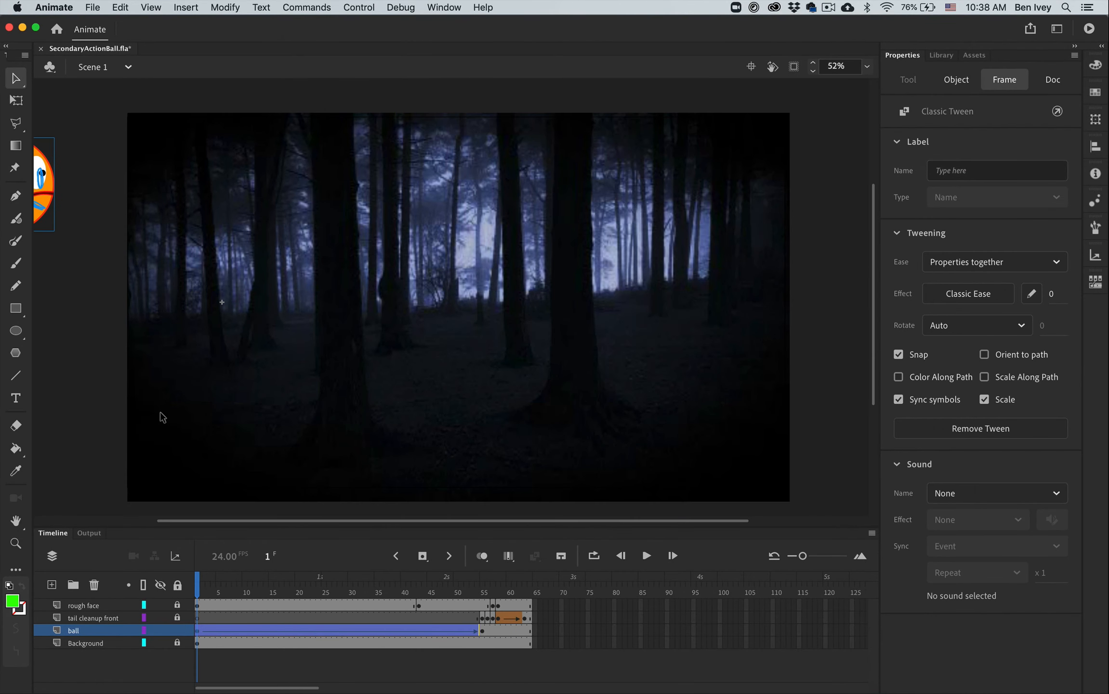
key("Return")
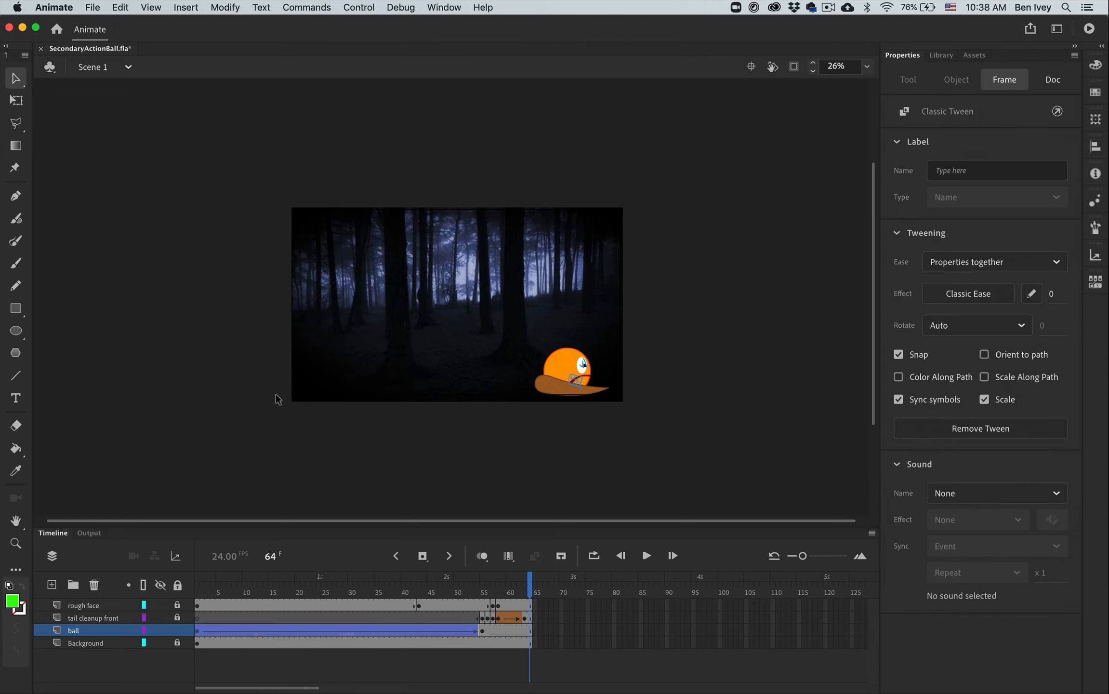
Move the playhead to frame 43 and select the rough face layer's keyframe there
key("super+equal")
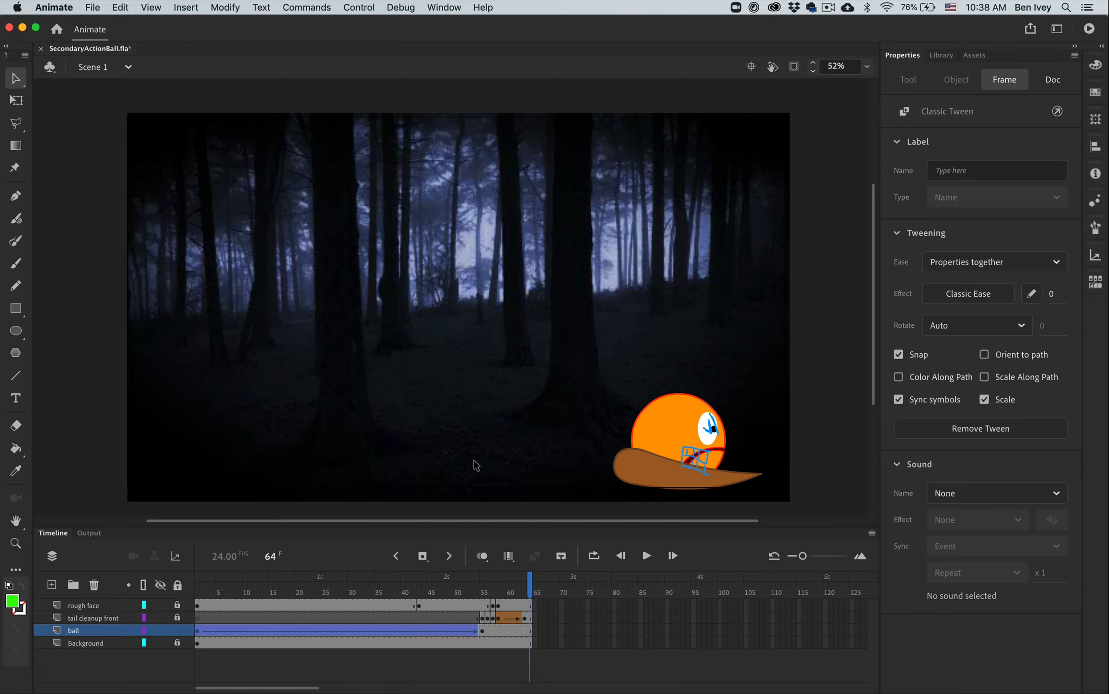
mouse_move(440, 591)
left_mouse_down()
mouse_move(339, 593)
mouse_move(419, 593)
left_mouse_up()
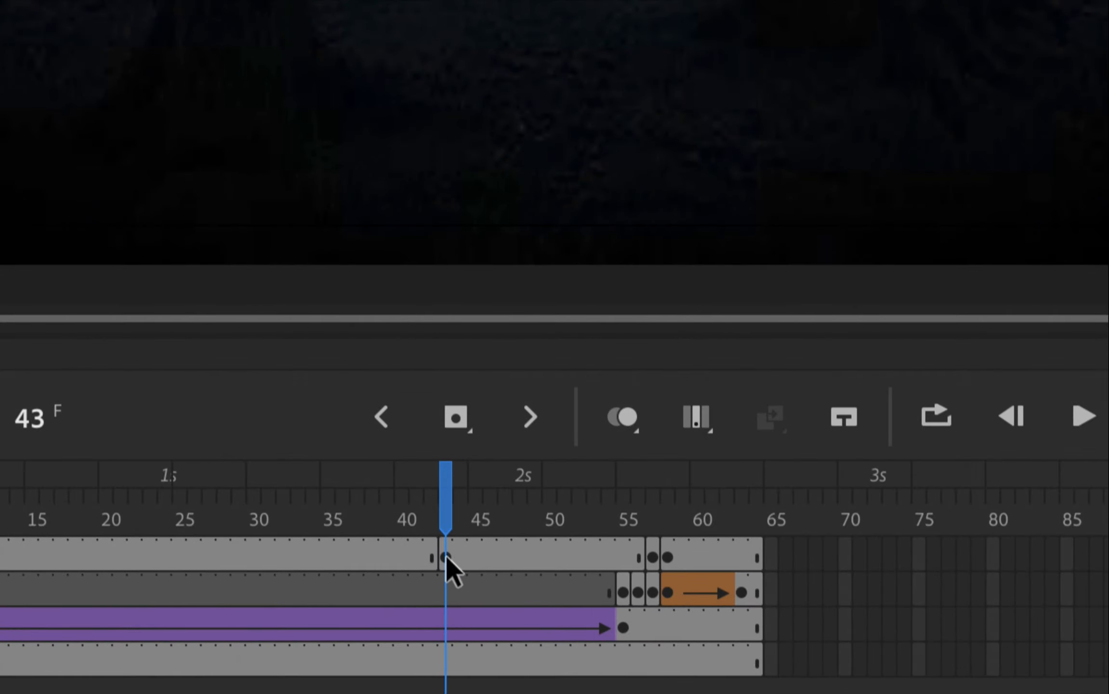
left_click(446, 567)
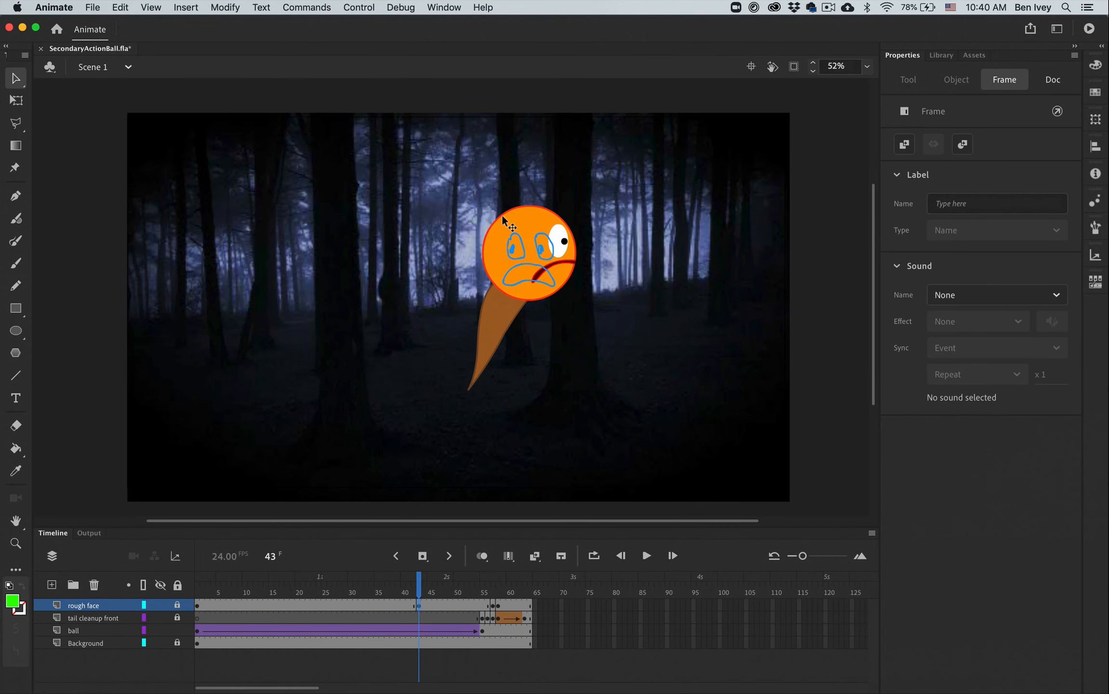
Open the ball symbol inside ball-bouncing at frame 43, unlock its Face layer, and open the Face symbol in place
double_click(507, 215)
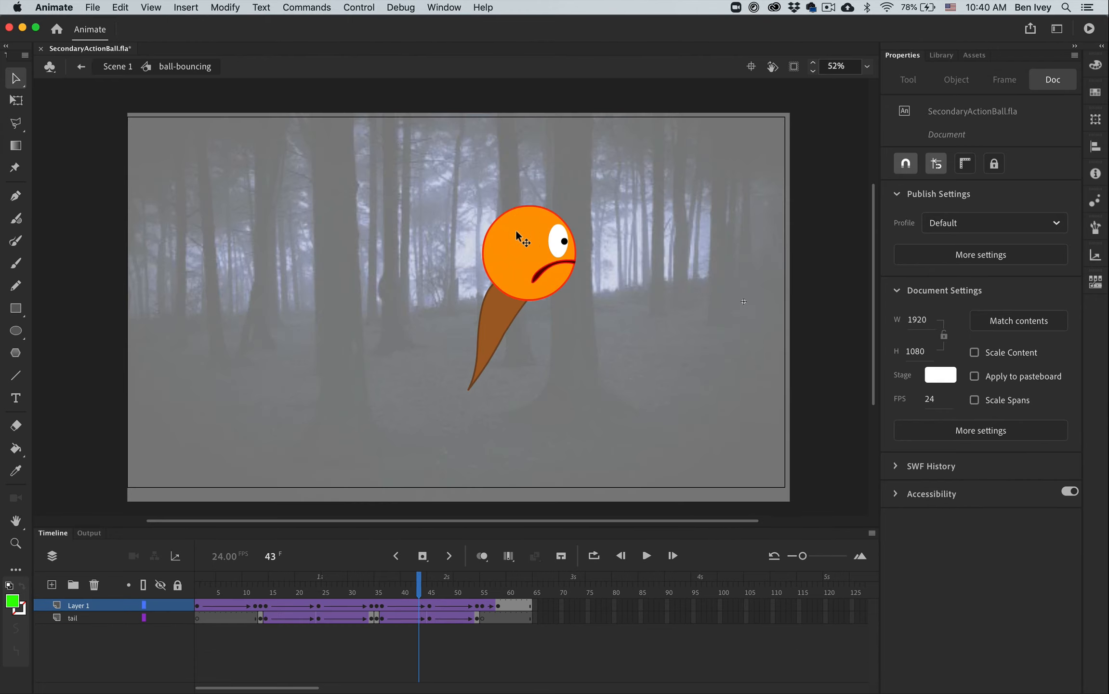
double_click(516, 231)
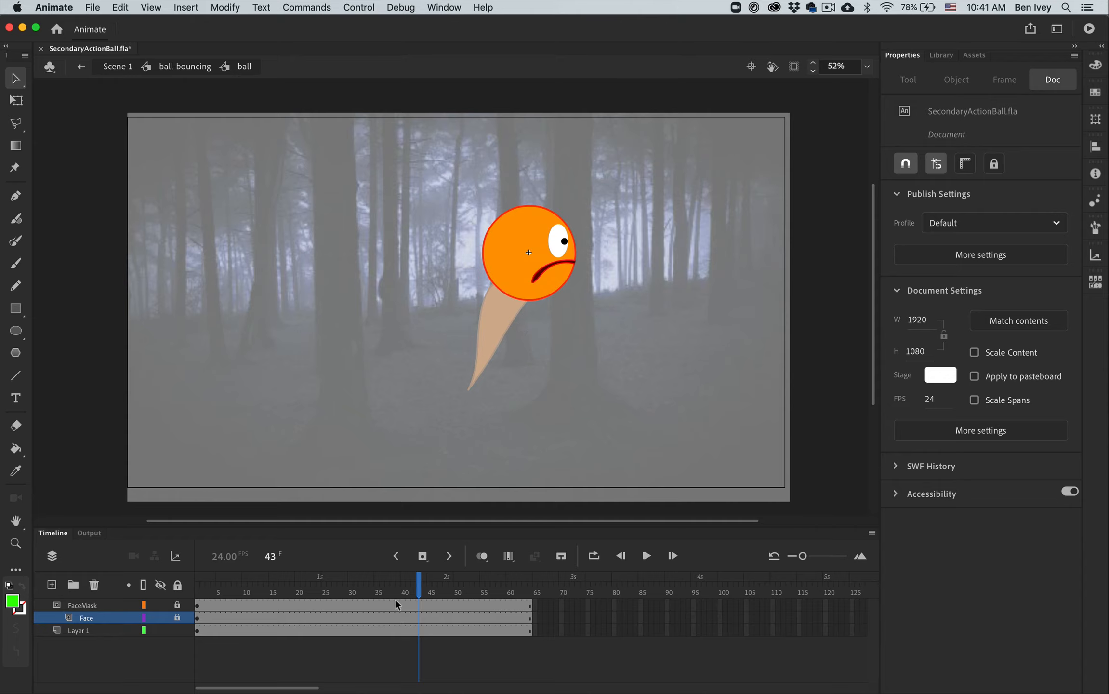
left_click(96, 630)
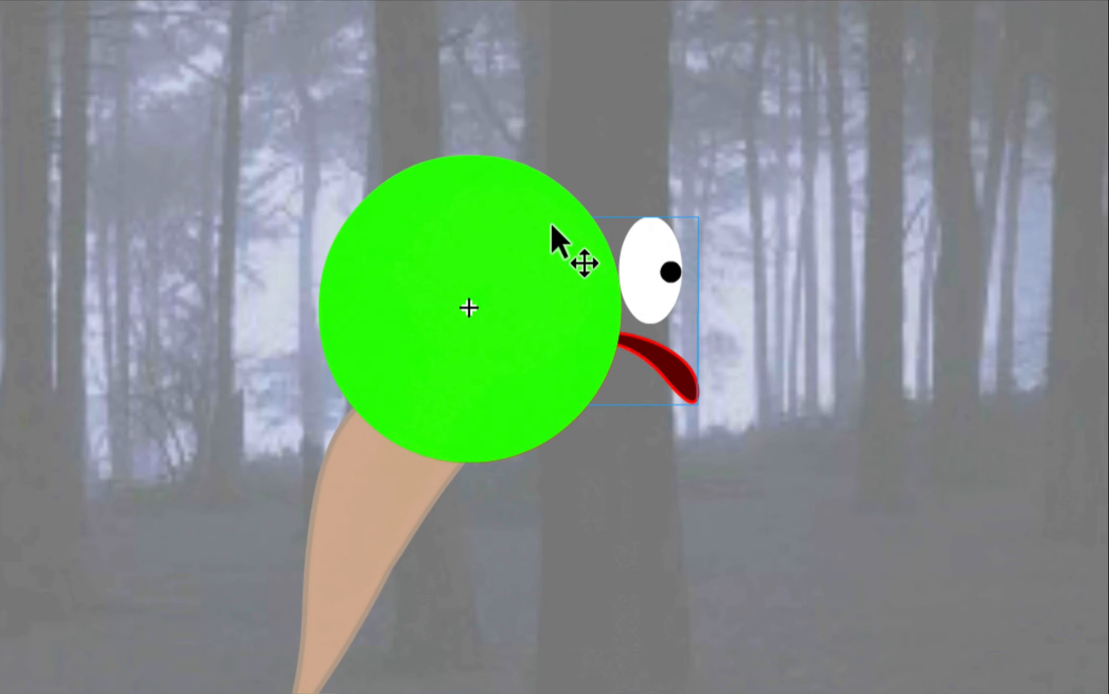
double_click(647, 262)
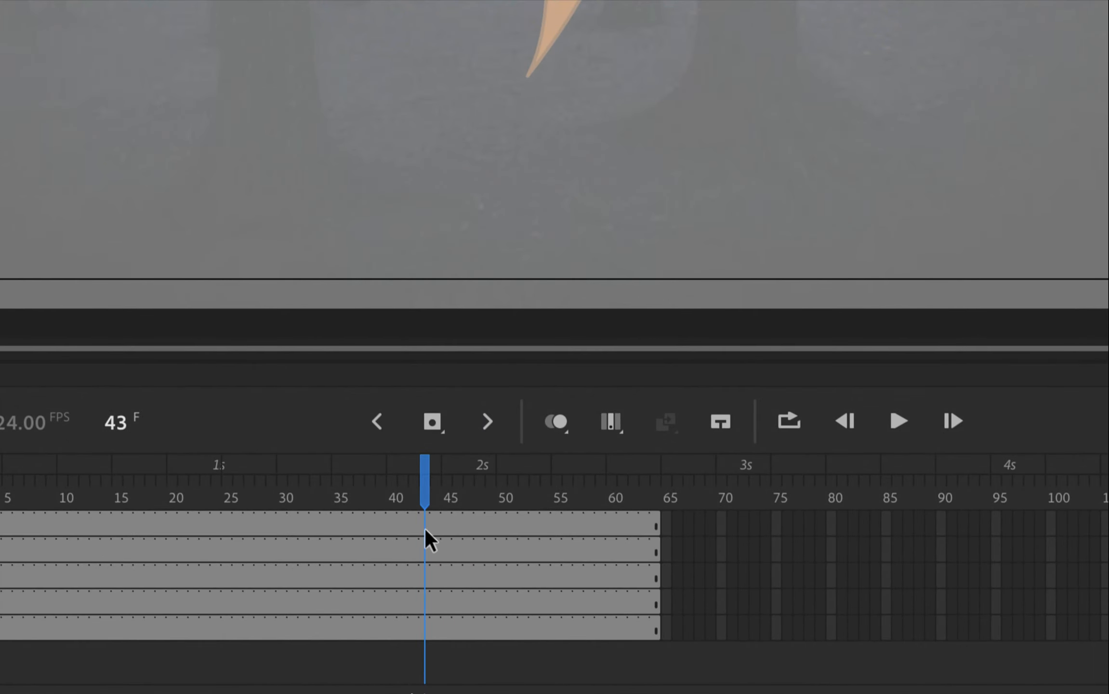
Insert keyframes at frame 43 on all five face layers, from Mouth down to LeftWhite
left_click(426, 525)
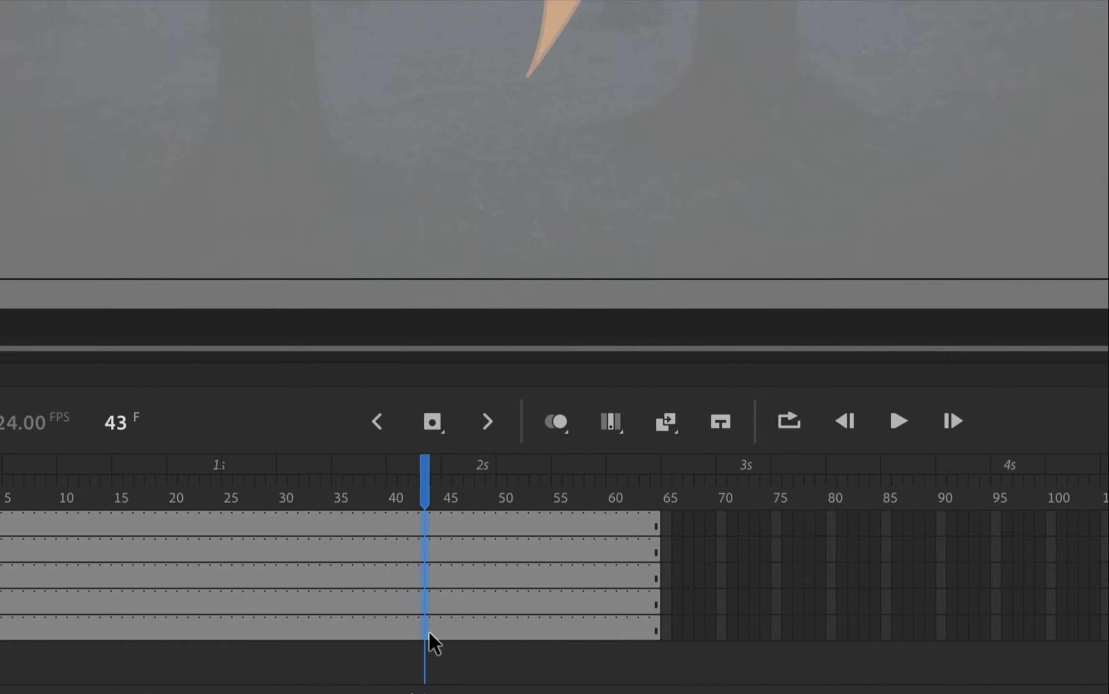
key("F6")
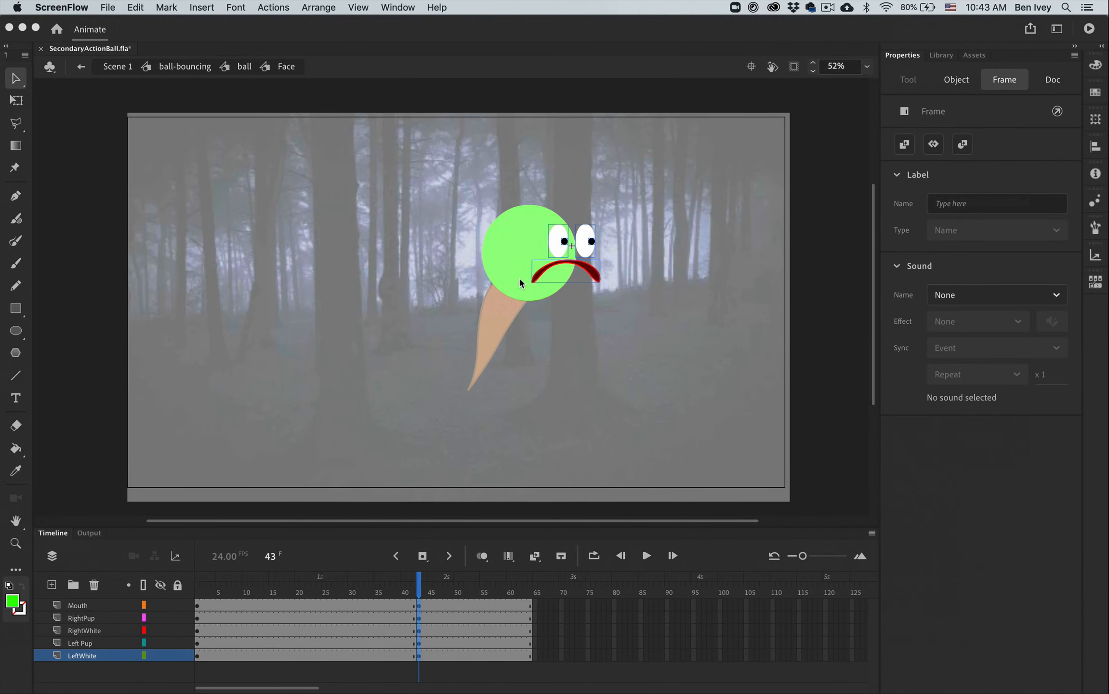
left_click(519, 278)
Pull the mouth's lower edge and left corner down on frame 43 to open it to about 205 by 96
key("super+equal")
key("super+equal")
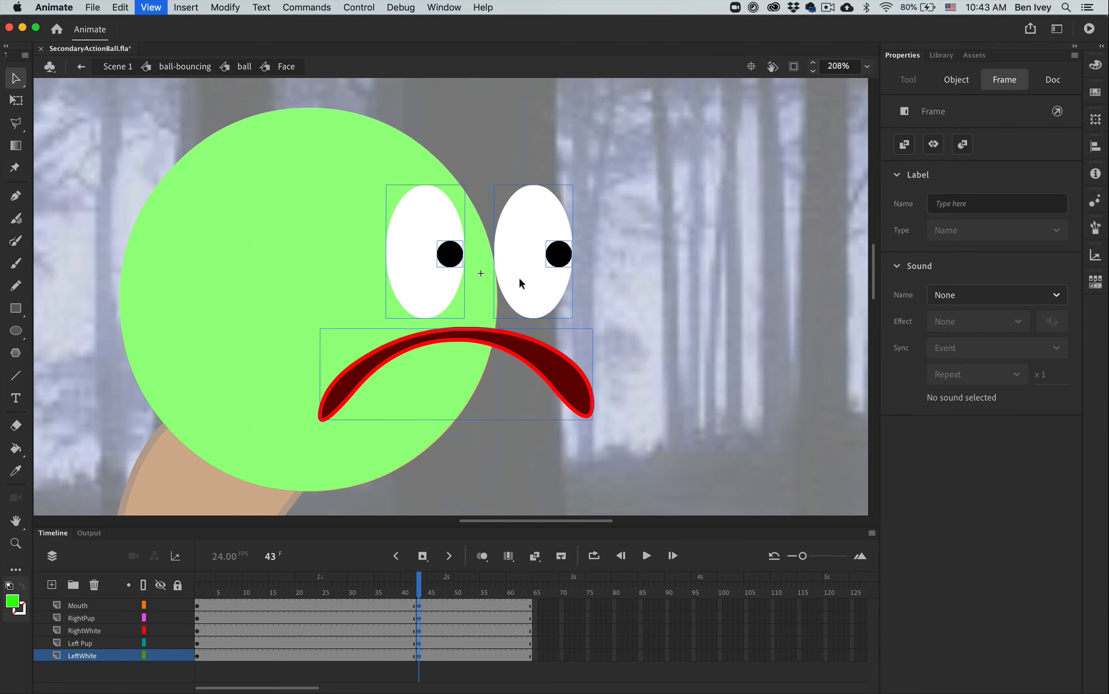
left_click(688, 261)
left_click(449, 339)
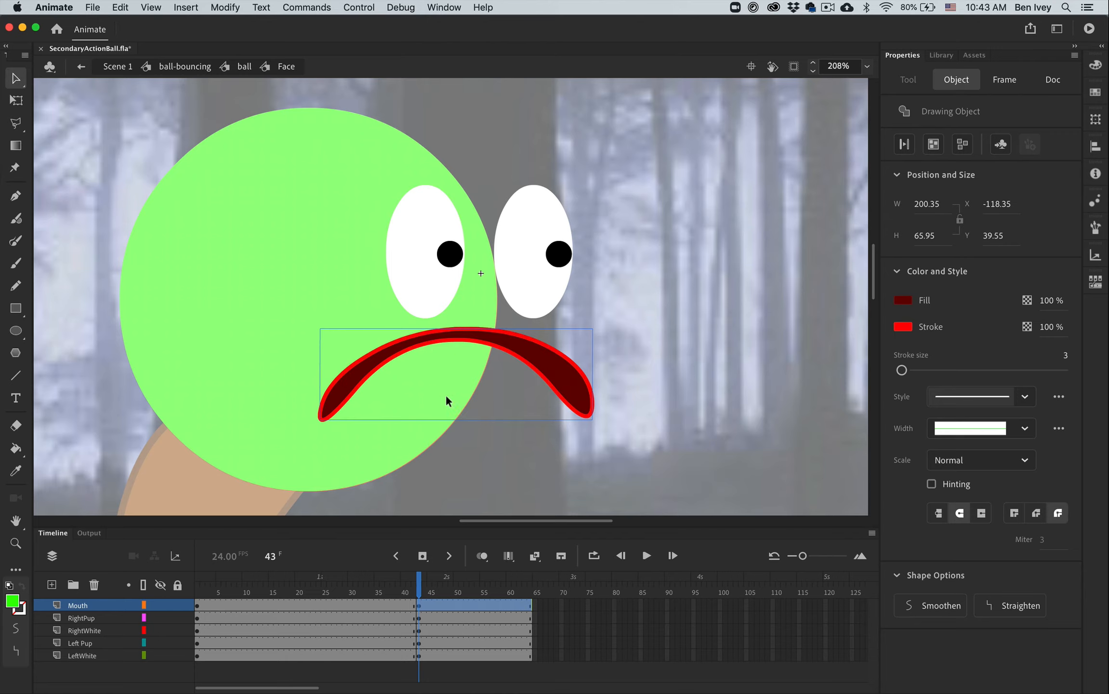
left_click(518, 393)
left_click_drag(445, 339, 471, 444)
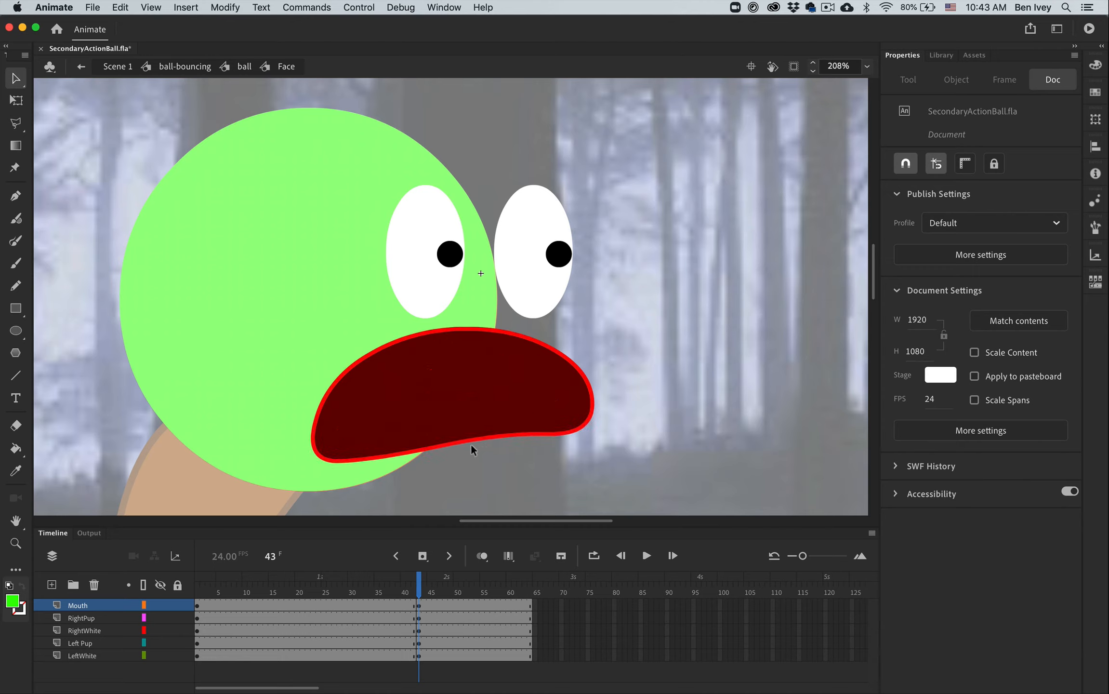
Move the opened mouth up and left on the ball to X -218.9, Y 22.8
left_click(336, 458)
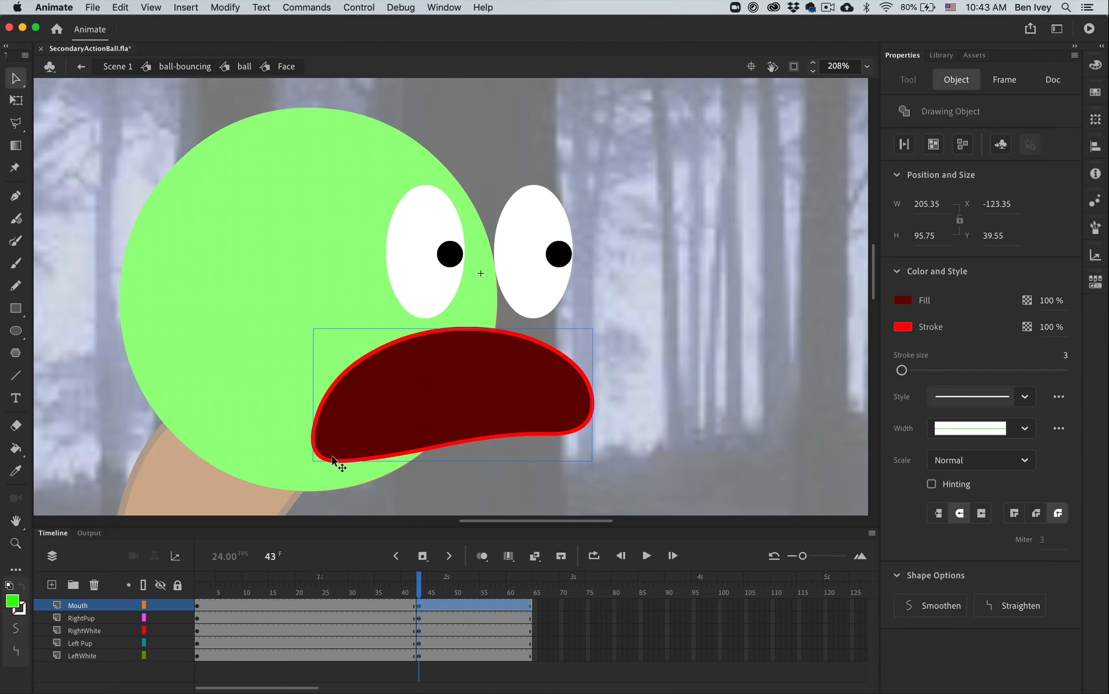
key("Up")
key("Up")
key("Up")
key("Up")
key("Up")
key("Up")
key("Up")
key("Up")
left_click_drag(488, 398, 374, 380)
Scale the mouth down about its centre with Free Transform to 176.7 by 79.05
key("q")
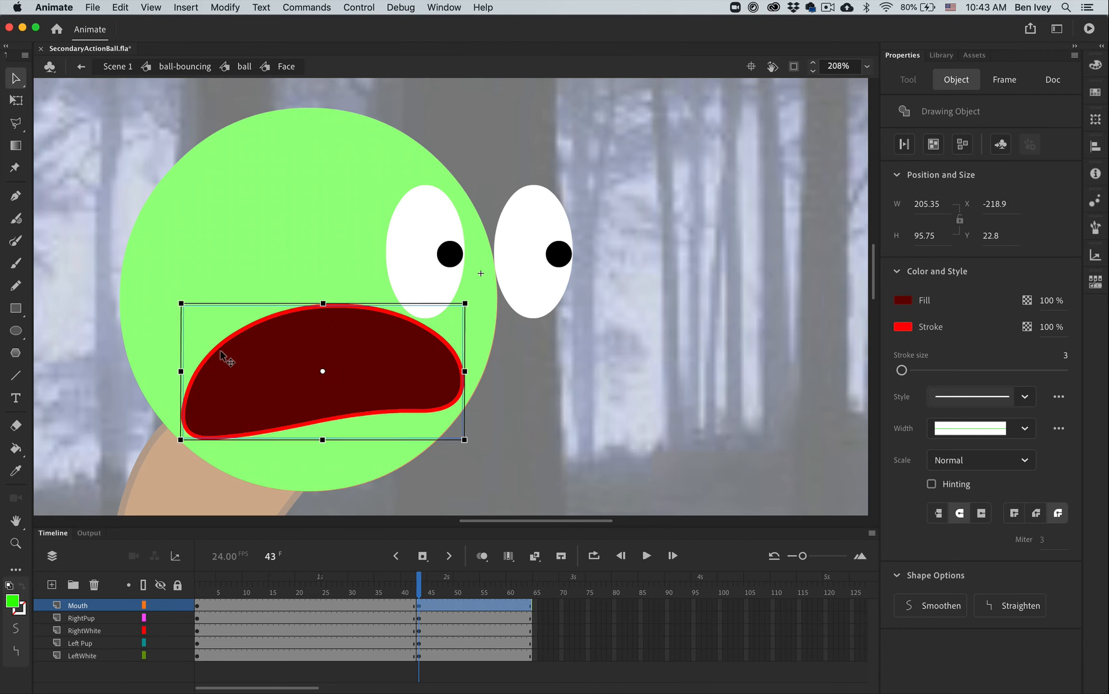
left_click_drag(179, 441, 203, 426)
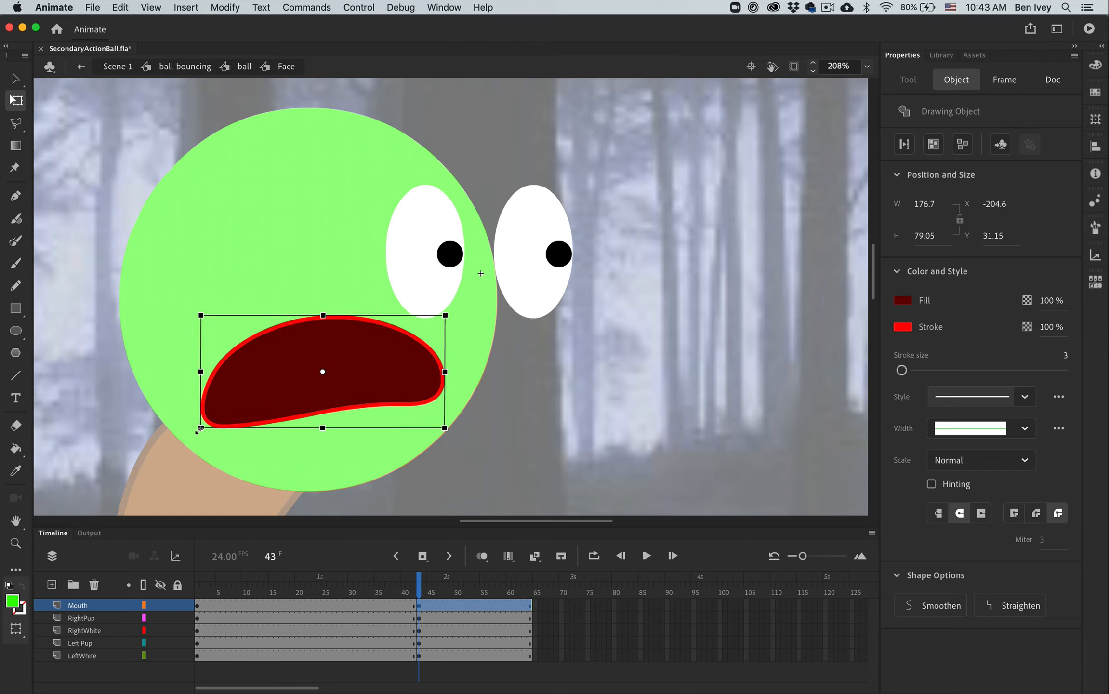
key("v")
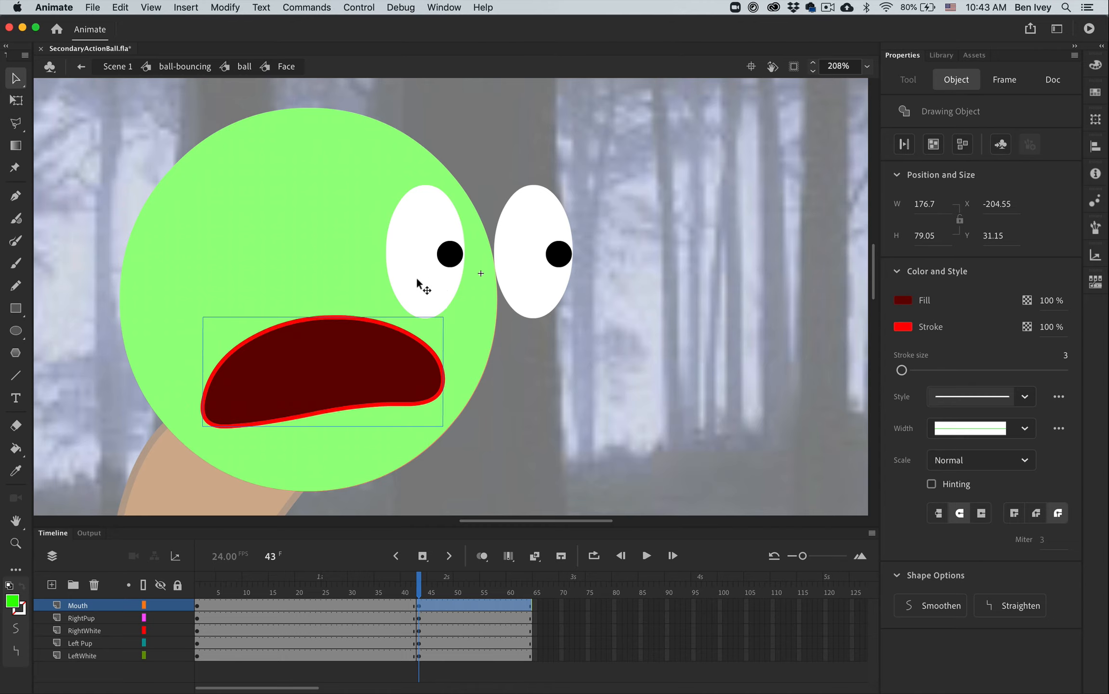
Move both eye whites and both pupils together left on frame 43, placing them on the ball above the mouth
left_click_drag(421, 296, 291, 268)
key("super+z")
left_click(515, 302, "shift")
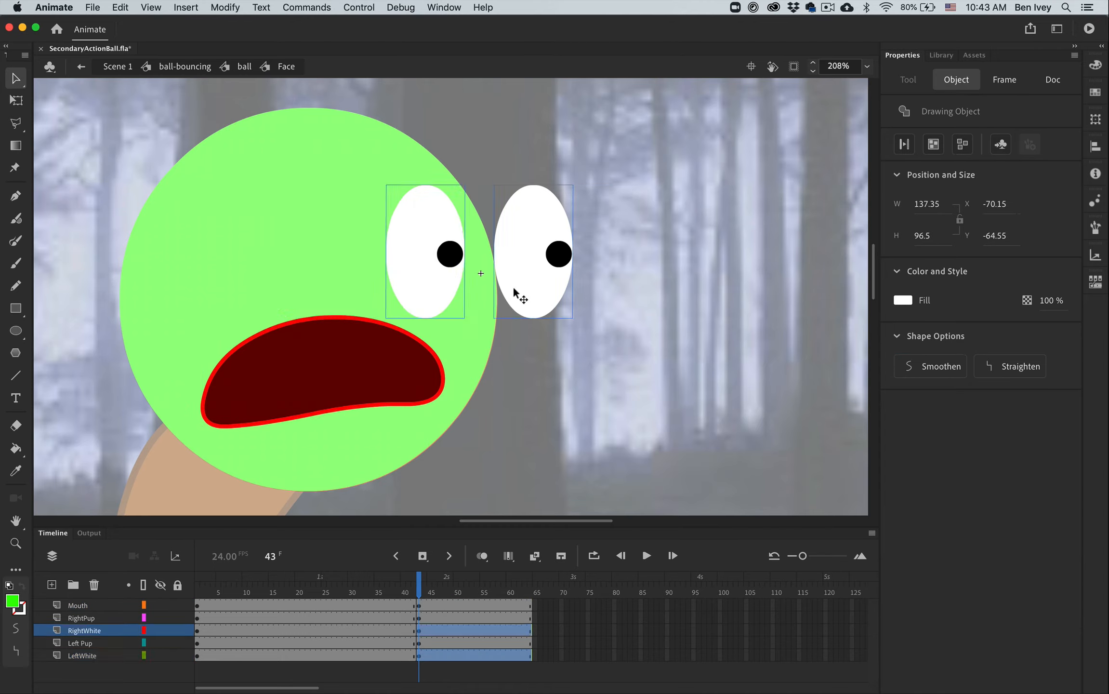
left_click(558, 256, "shift")
left_click(456, 257, "shift")
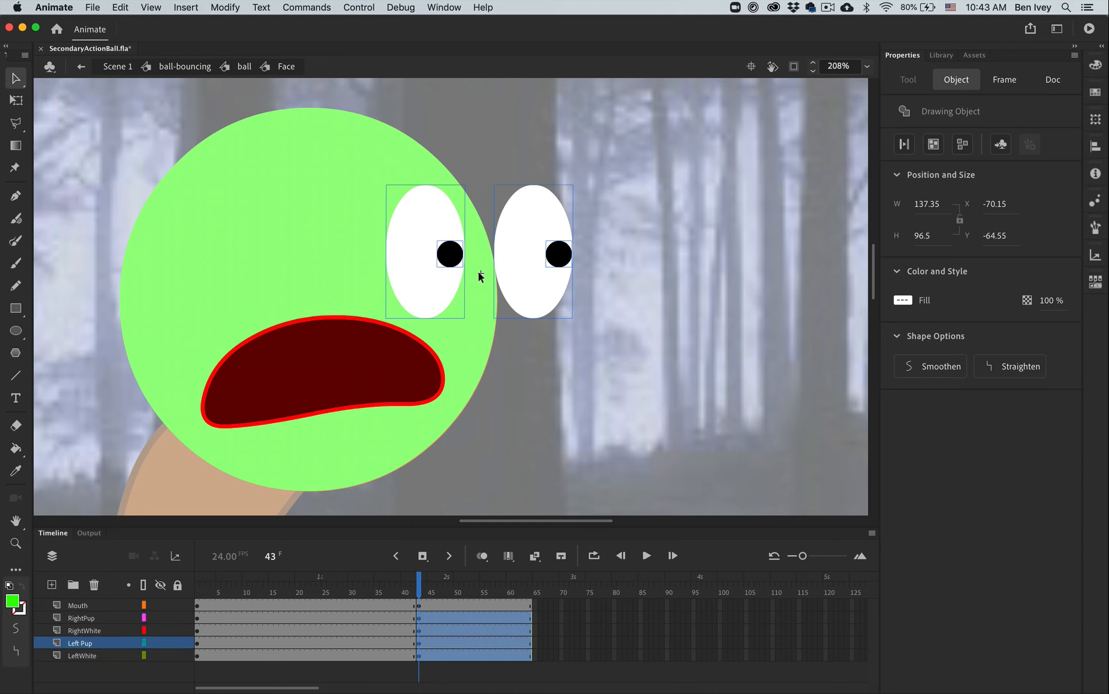
left_click_drag(512, 294, 388, 290)
left_click(576, 288)
Shift both pupils to the left edges of the eye whites, at X -174.9, Y -31.25
left_click(412, 247)
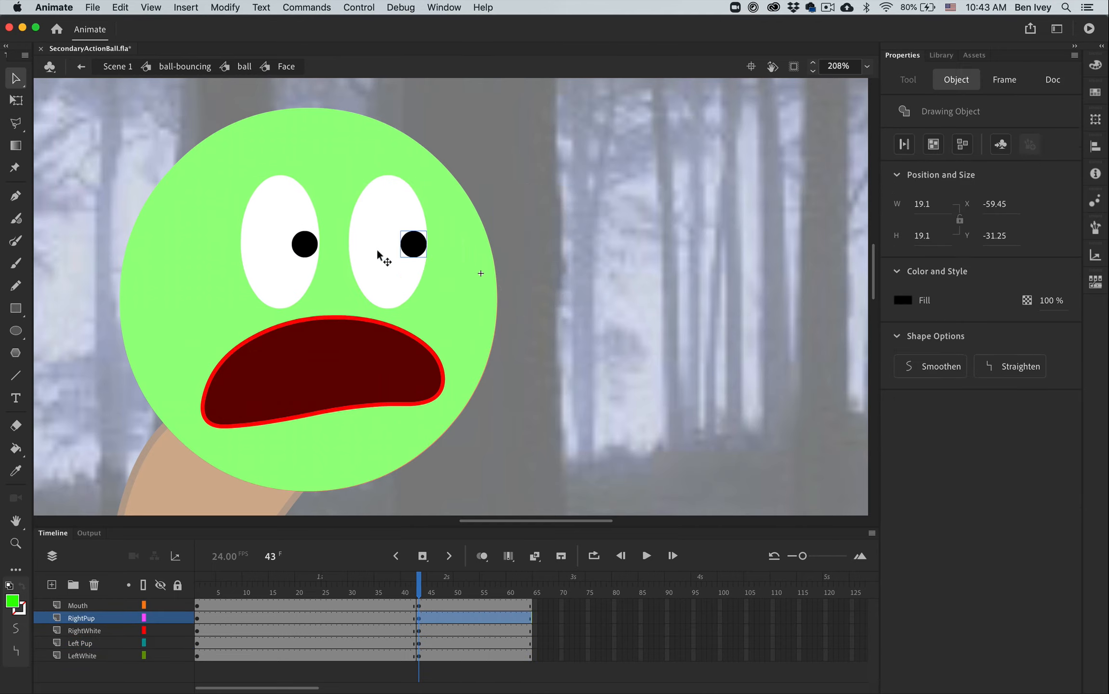
left_click(305, 244, "shift")
left_click_drag(419, 248, 365, 255)
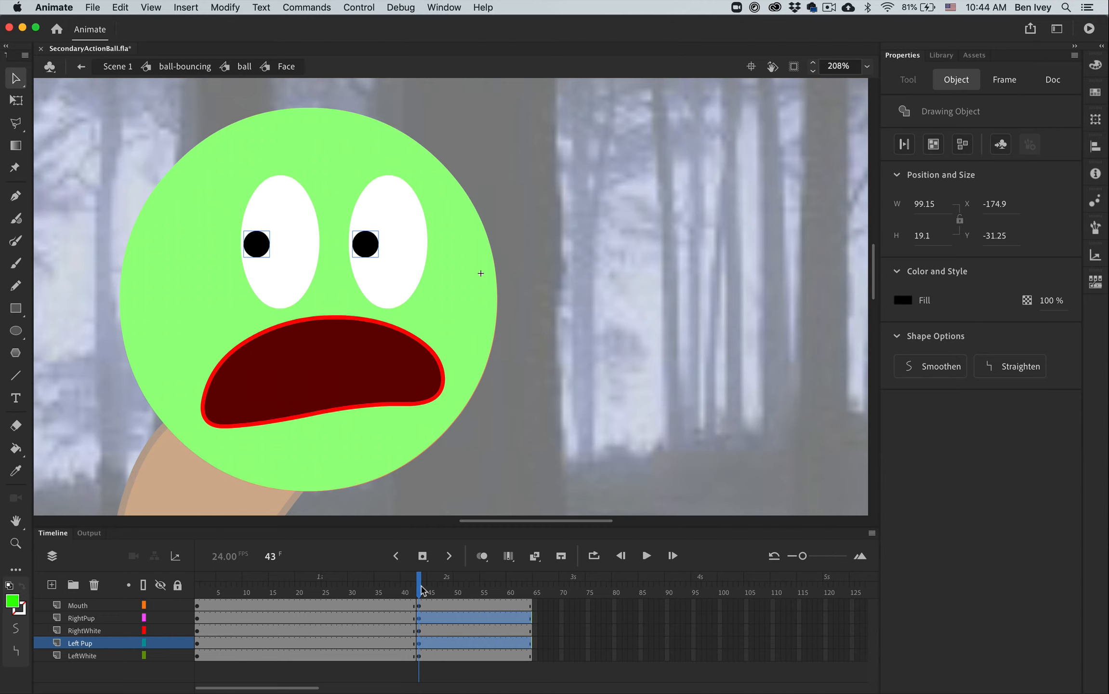
Insert keyframes at frame 35 on all five face layers, from Mouth down to LeftWhite
mouse_move(418, 588)
left_mouse_down()
mouse_move(404, 590)
mouse_move(416, 588)
left_mouse_up()
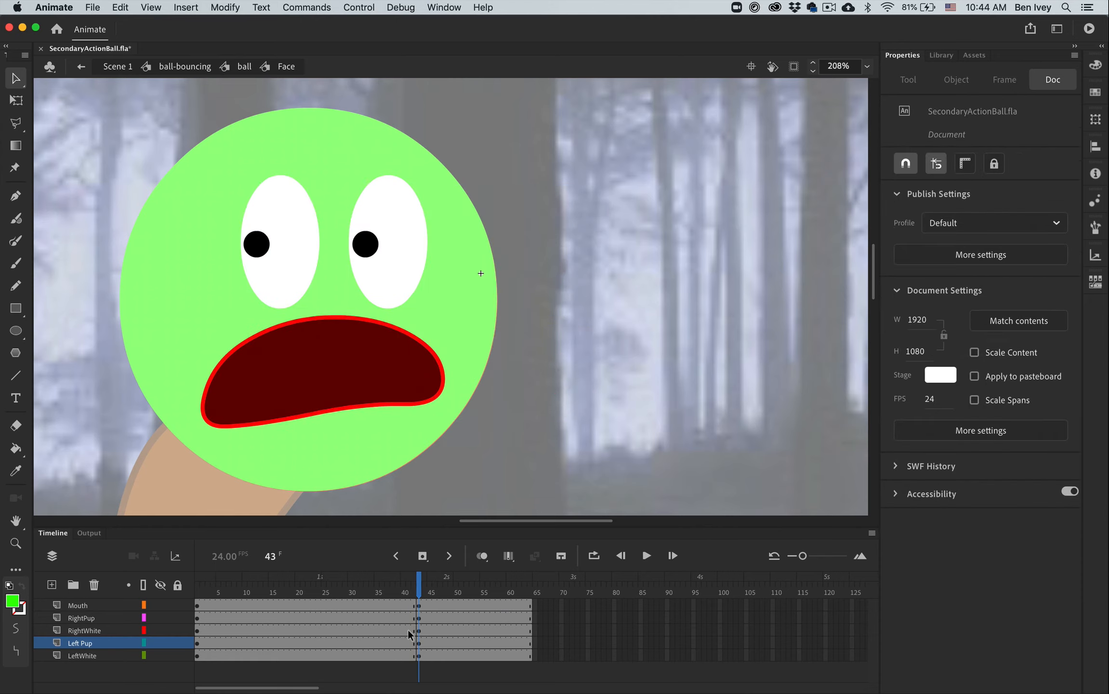
left_click_drag(418, 590, 404, 591)
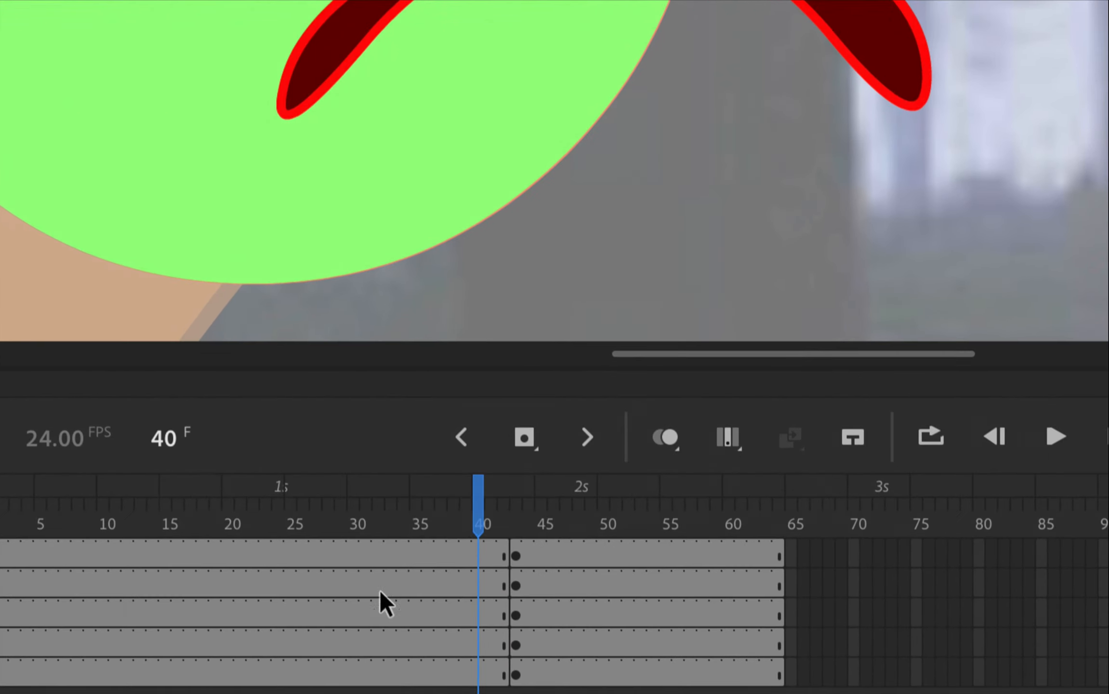
left_click_drag(486, 514, 427, 514)
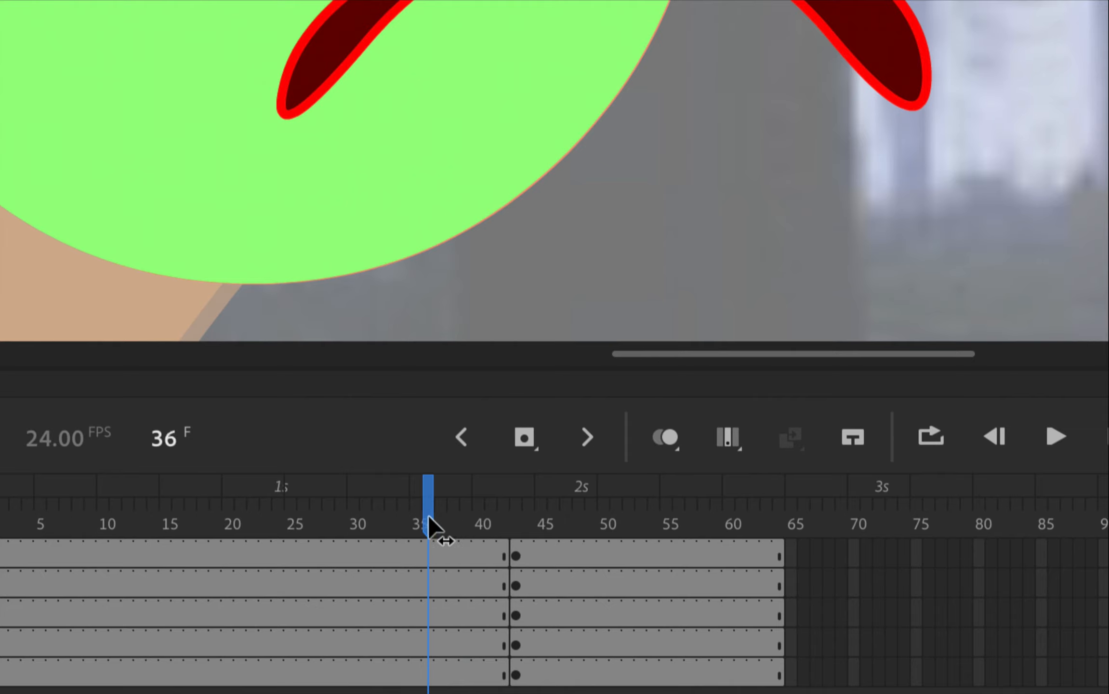
left_click(417, 554)
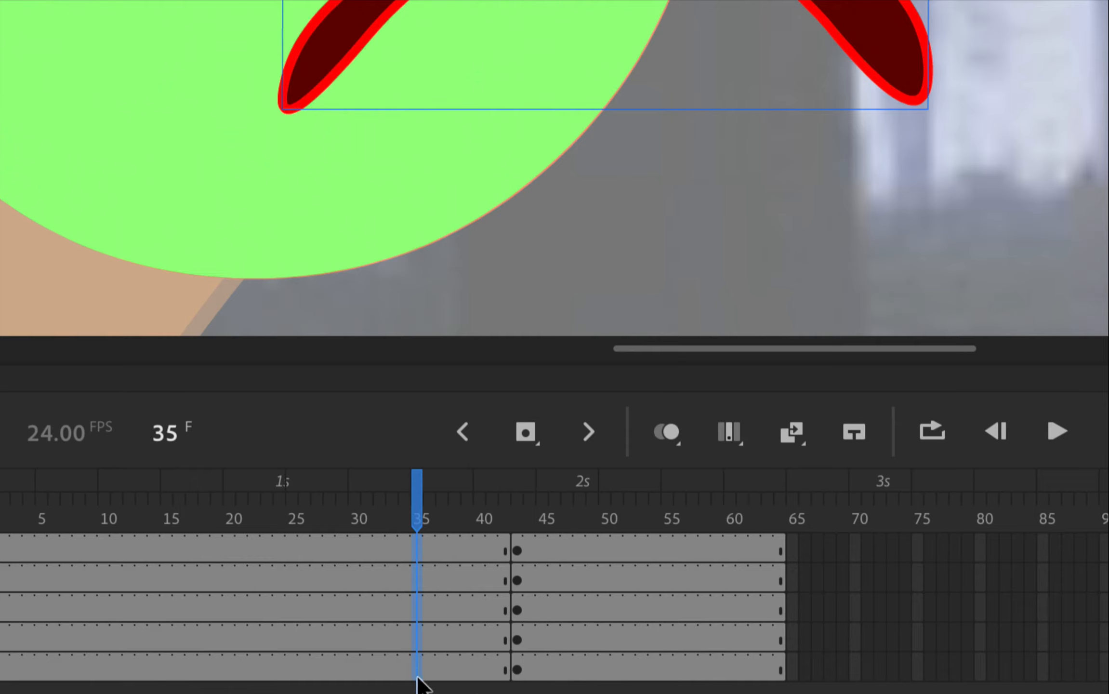
key("F6")
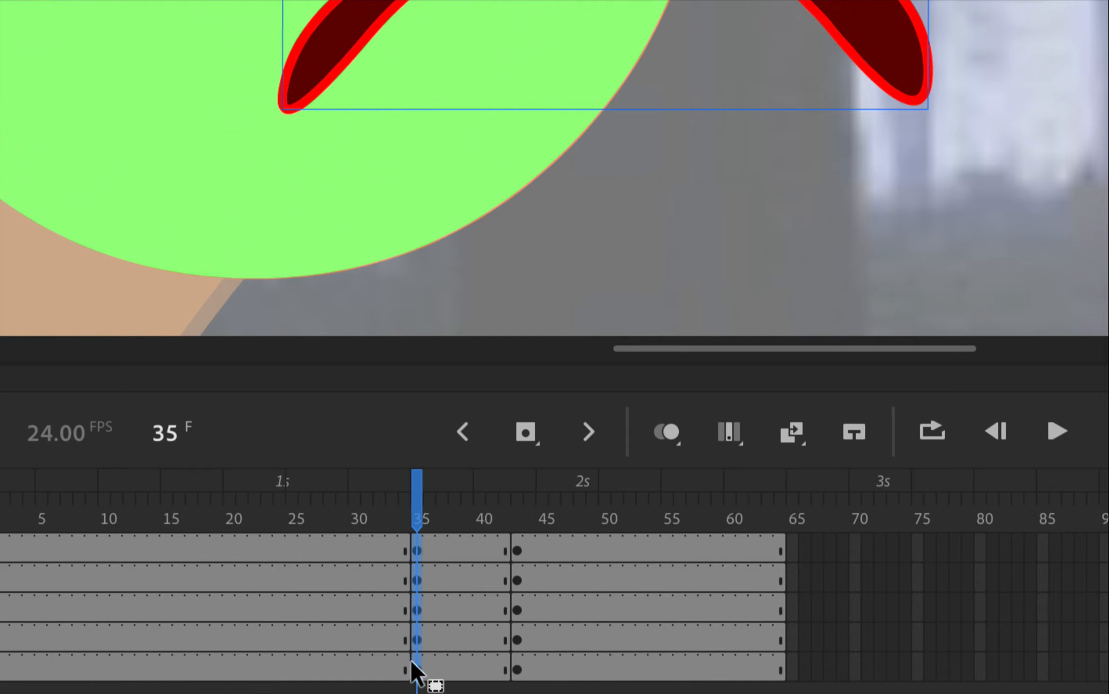
Create shape tweens from frame 35 to frame 43 on all five face layers and scrub through them
right_click(414, 539)
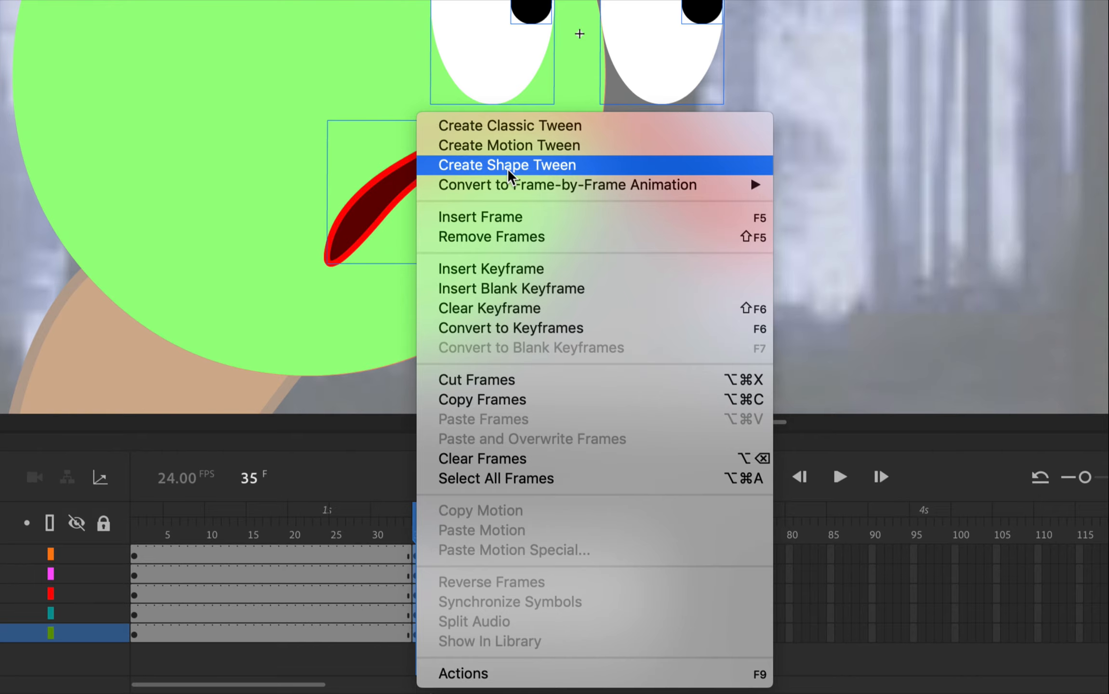
left_click(509, 169)
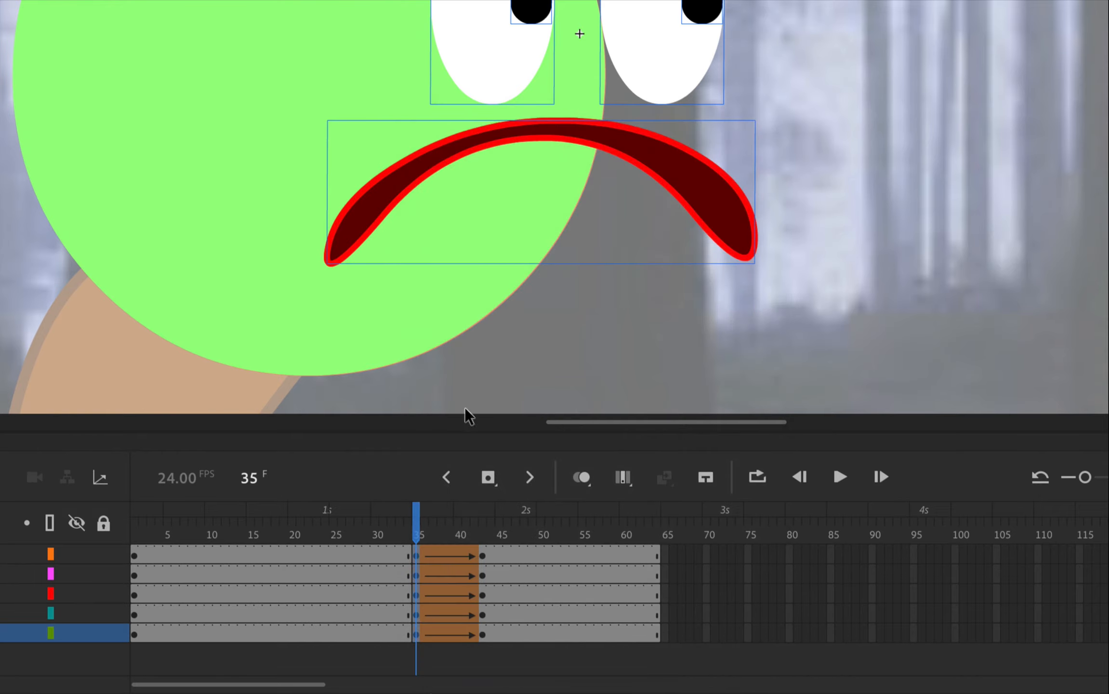
left_click_drag(416, 532, 482, 536)
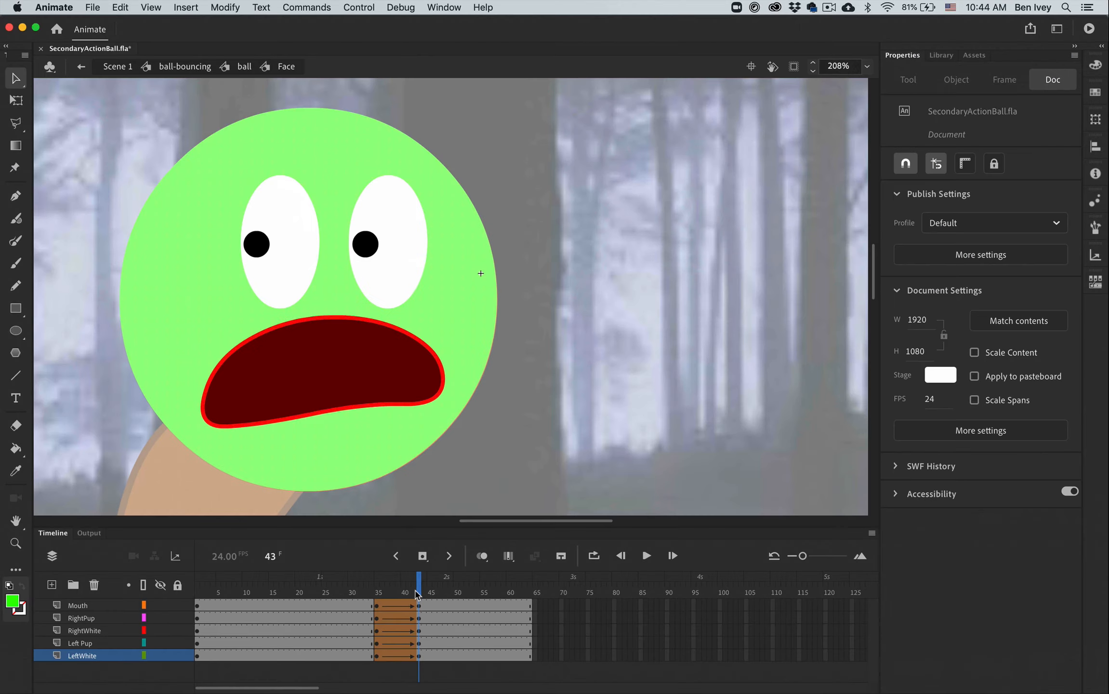
mouse_move(412, 594)
left_mouse_down()
mouse_move(381, 593)
mouse_move(422, 595)
mouse_move(376, 596)
mouse_move(426, 598)
left_mouse_up()
Return to the ball symbol, lock the Face layer to reactivate its mask, and go back to Scene 1
key("super+Tab")
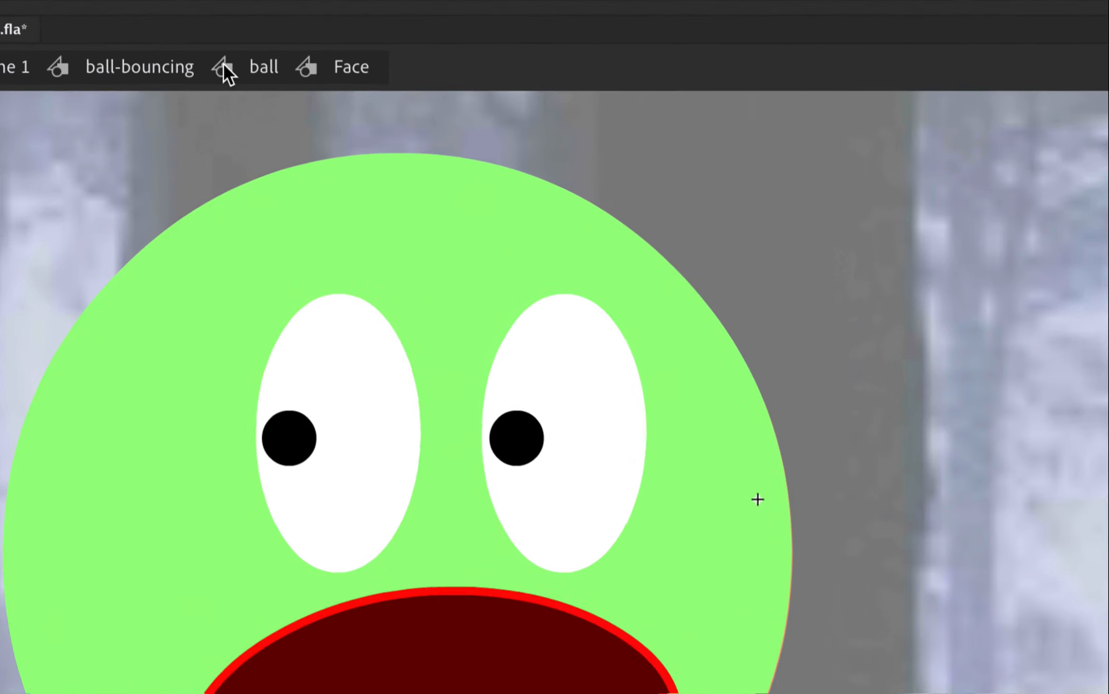
left_click(262, 70)
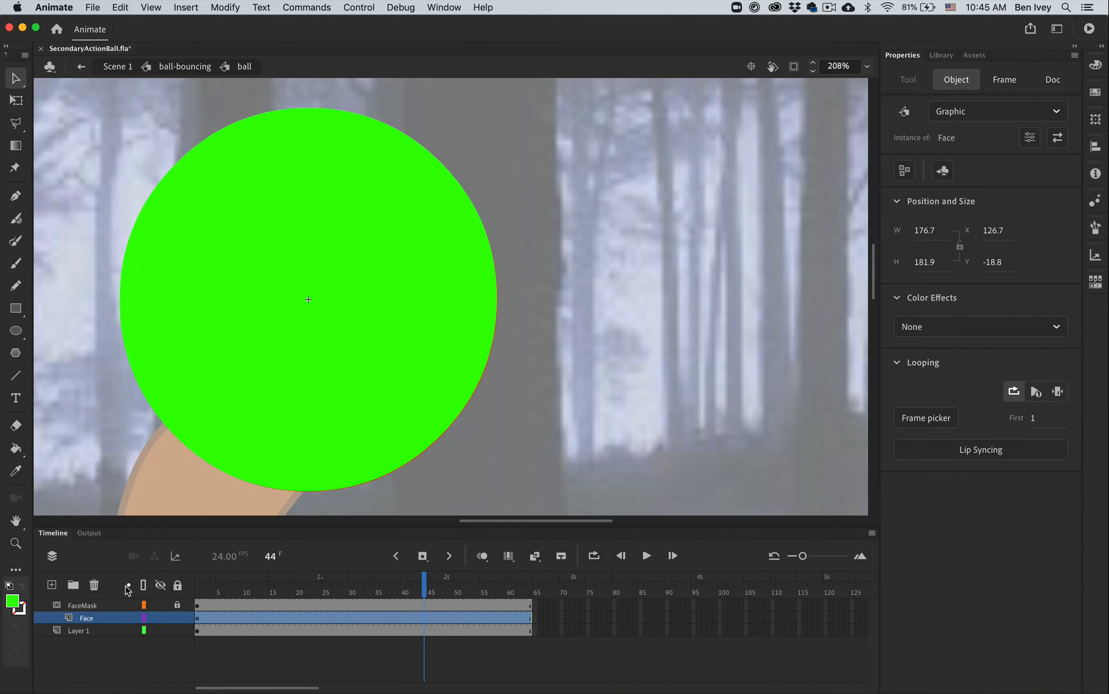
left_click(177, 617)
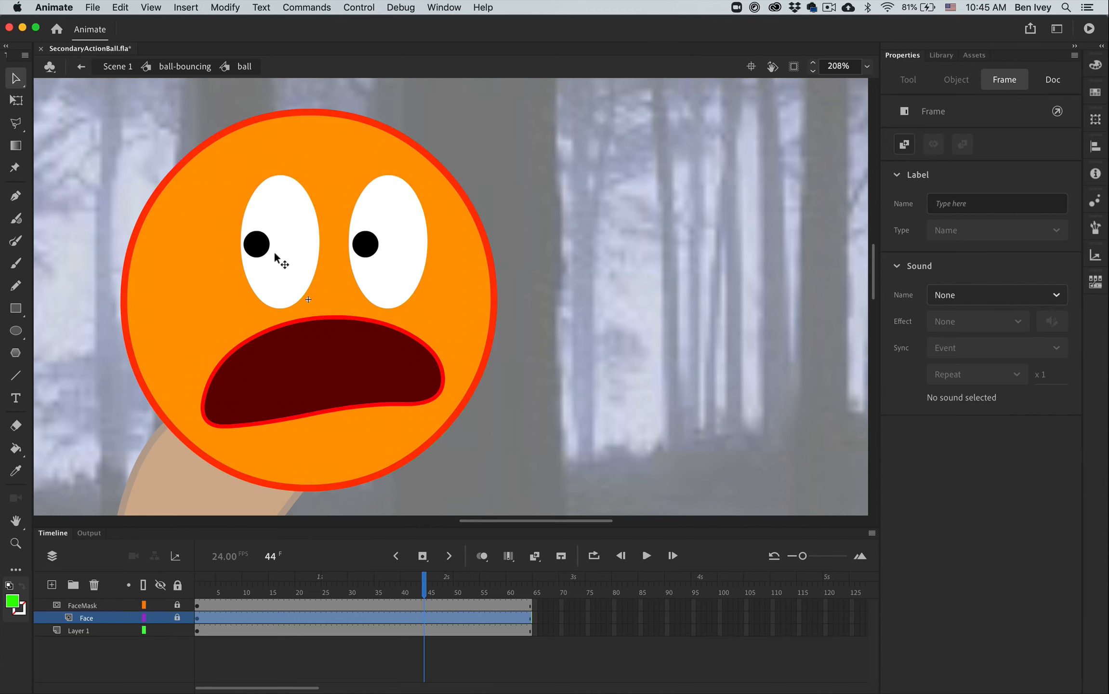
left_click(115, 68)
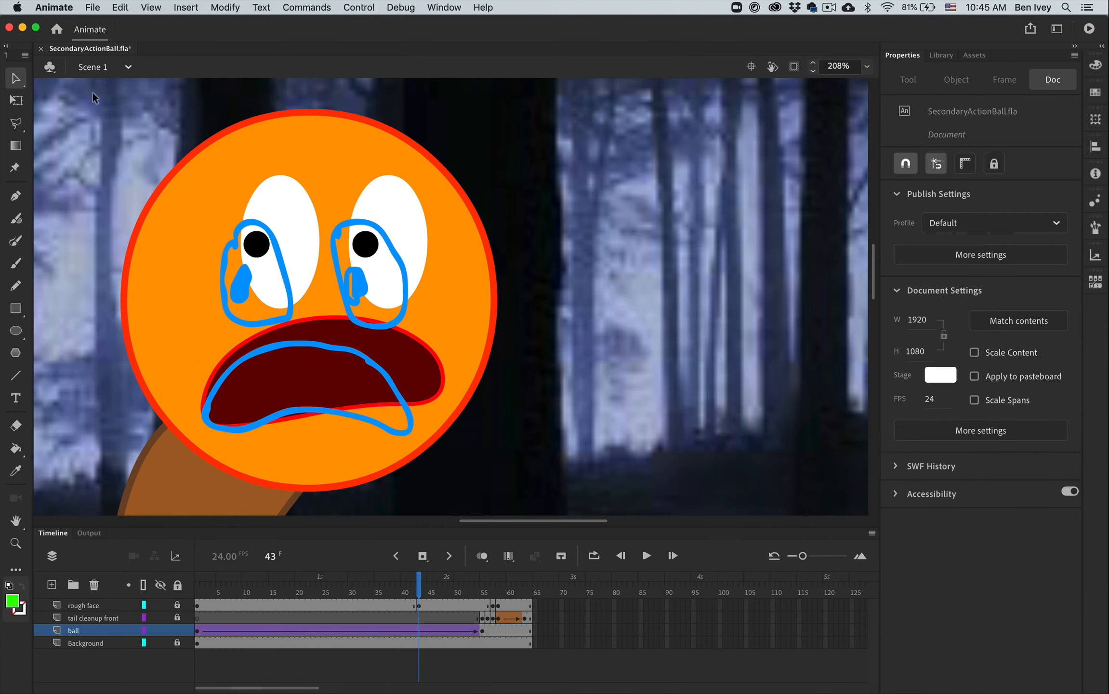
key("super+minus")
key("super+minus")
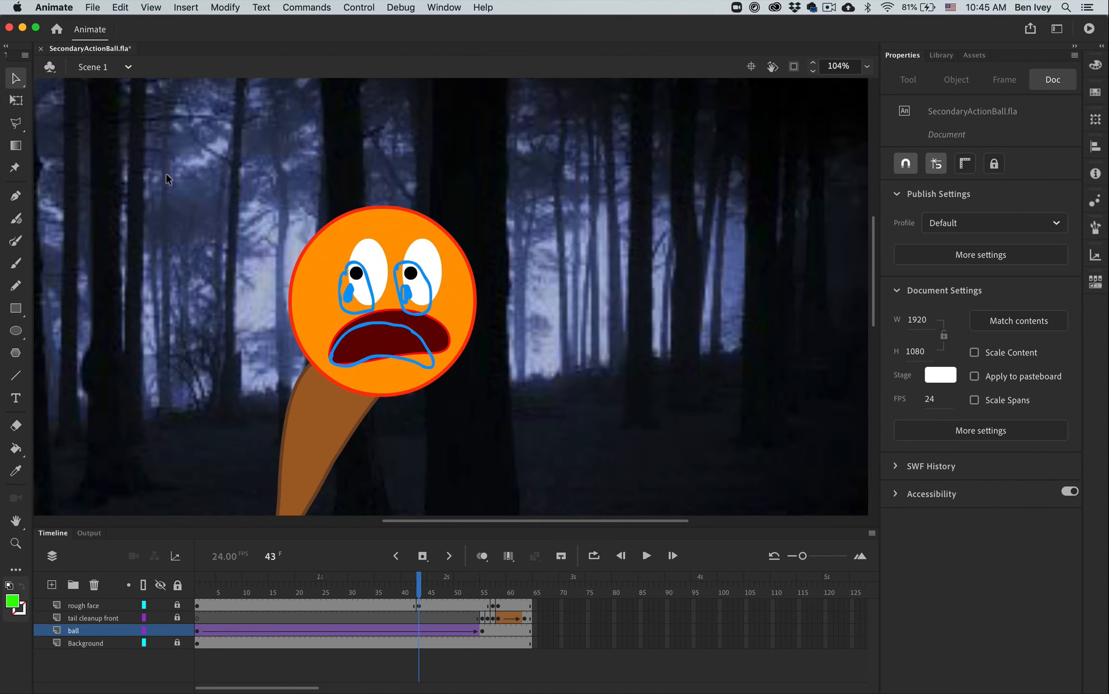
scroll(268, 241, "down", 4)
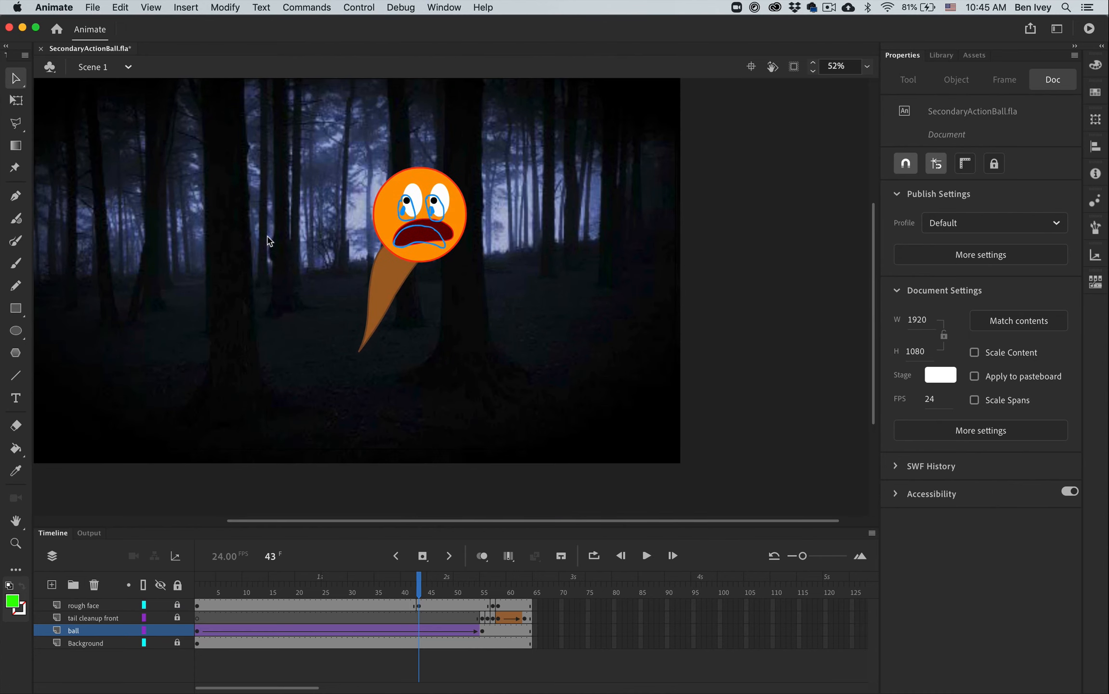
Scrub through the scene to compare the animated face with the rough face drawings, especially around frames 57 and 58
mouse_move(200, 574)
left_mouse_down()
mouse_move(195, 591)
mouse_move(321, 582)
mouse_move(530, 597)
left_mouse_up()
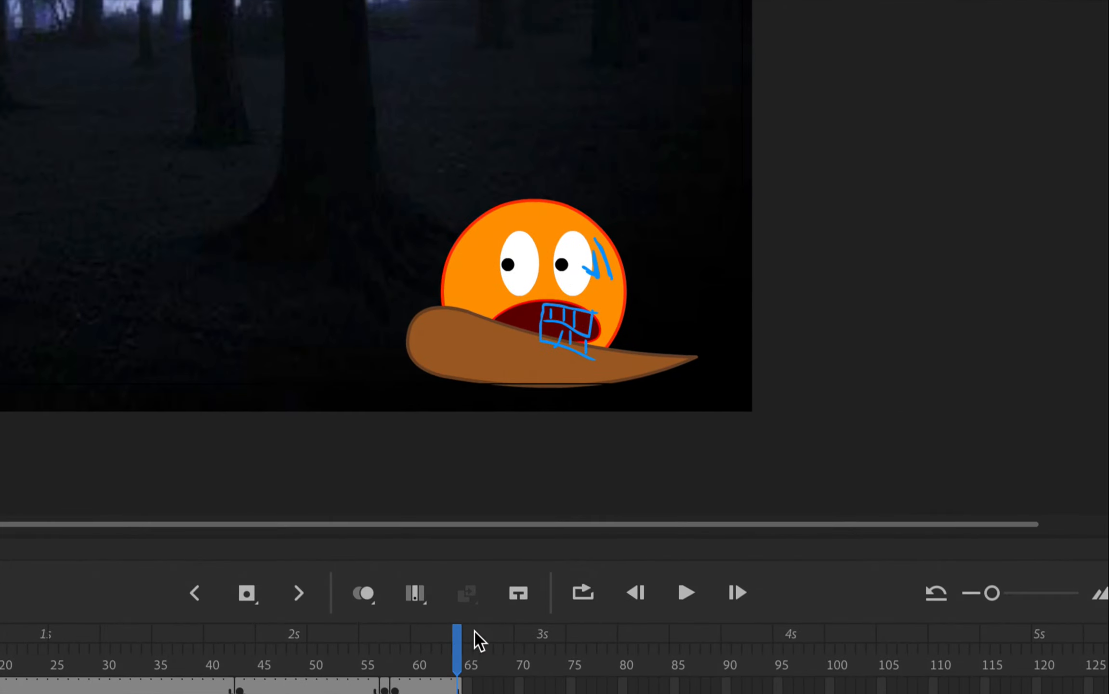
left_click_drag(434, 648, 352, 638)
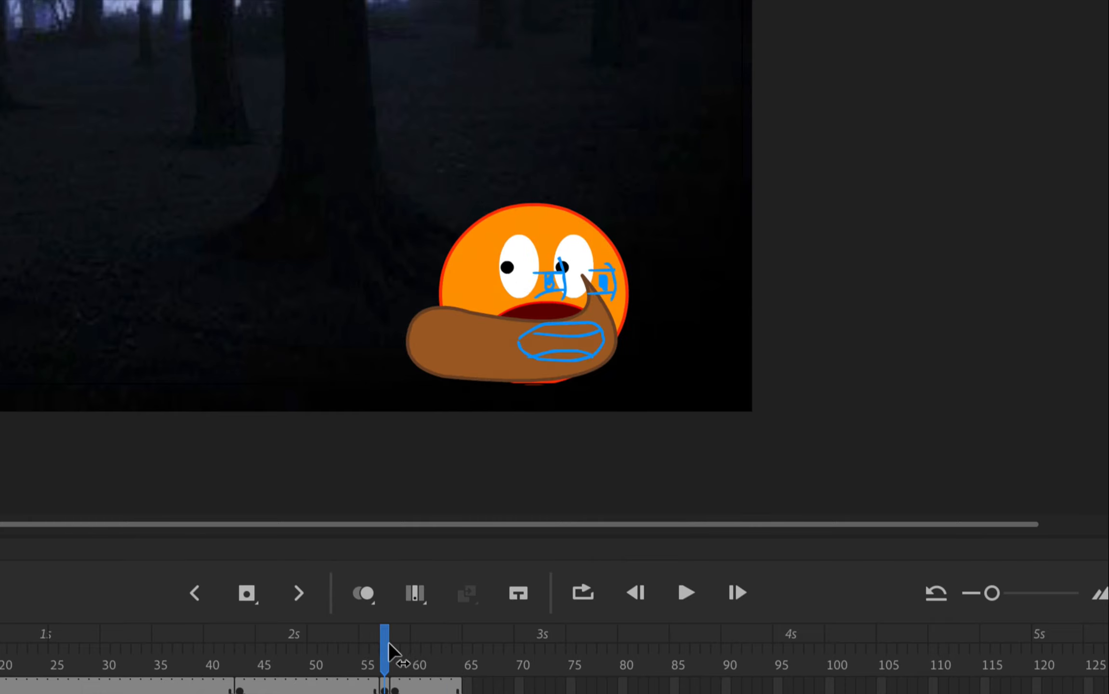
mouse_move(388, 643)
left_mouse_down()
mouse_move(400, 644)
mouse_move(385, 644)
left_mouse_up()
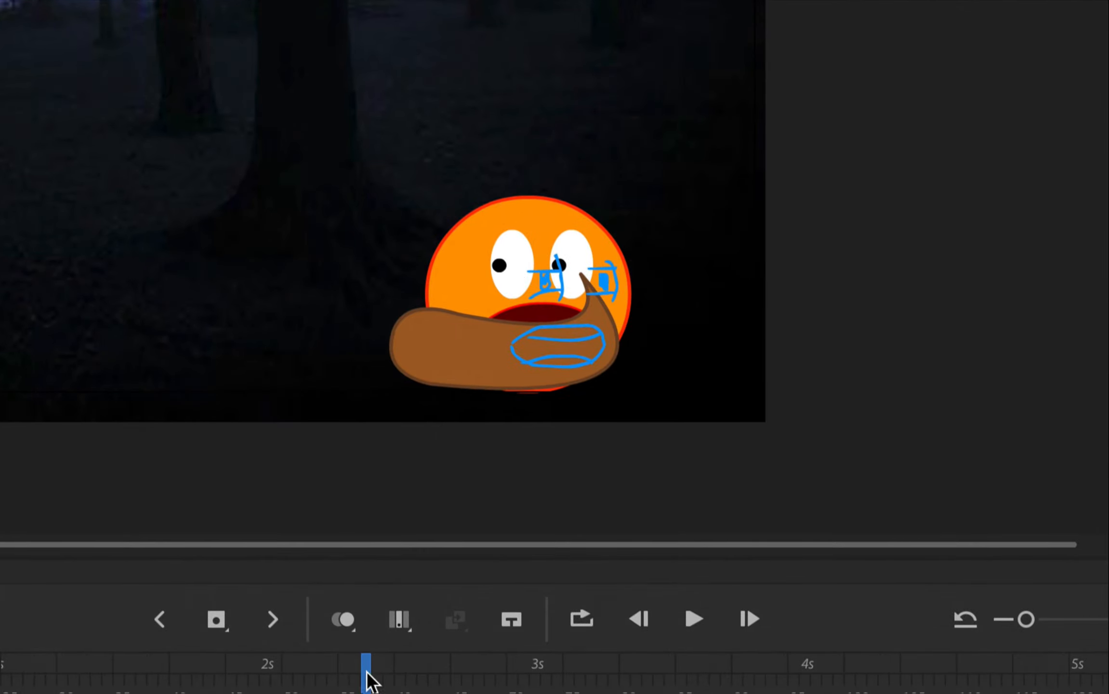
left_click_drag(367, 675, 374, 674)
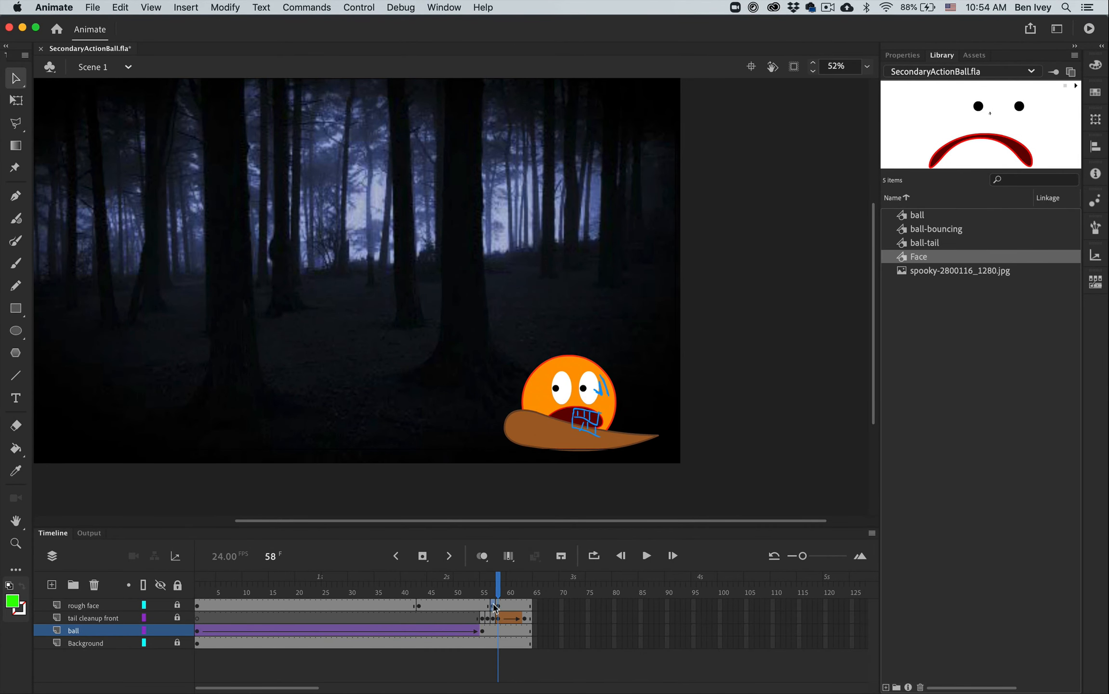
From frame 57, enter the nested ball symbol, unlock the Face layer and hide the FaceMask layer
left_click(493, 605)
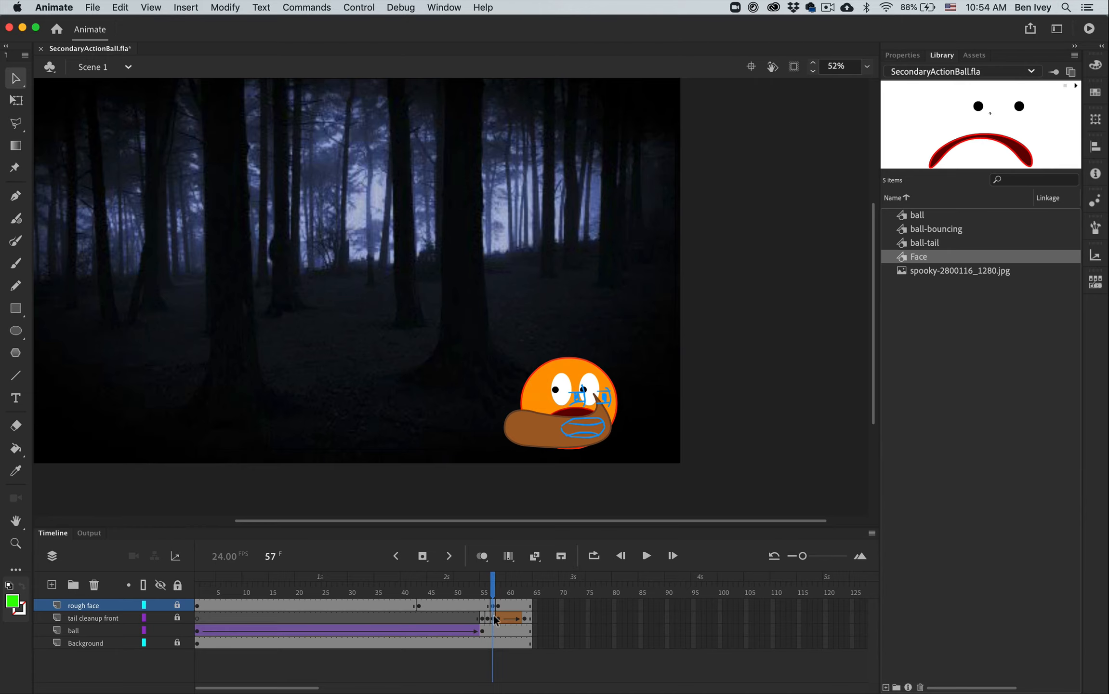
double_click(540, 380)
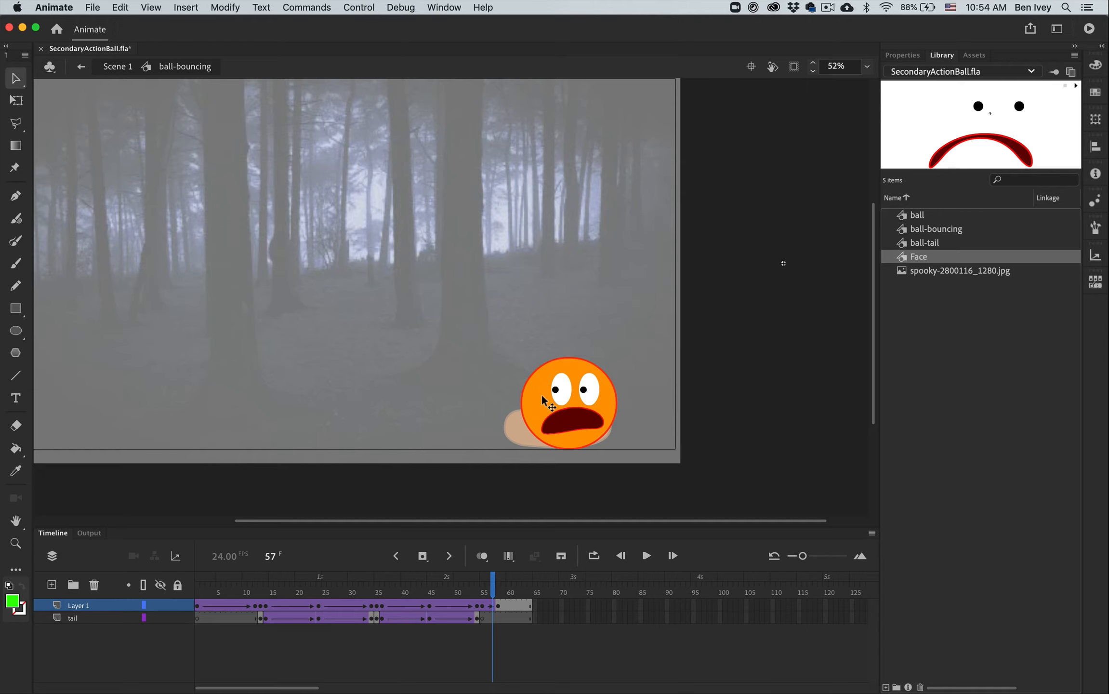
double_click(543, 400)
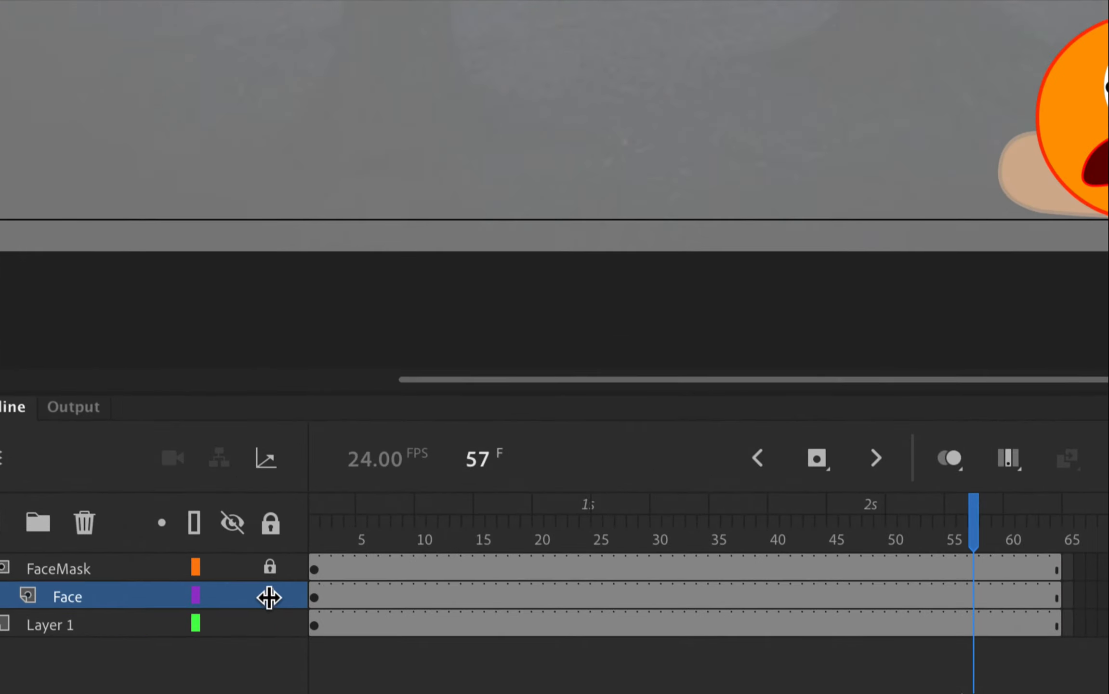
left_click(177, 617)
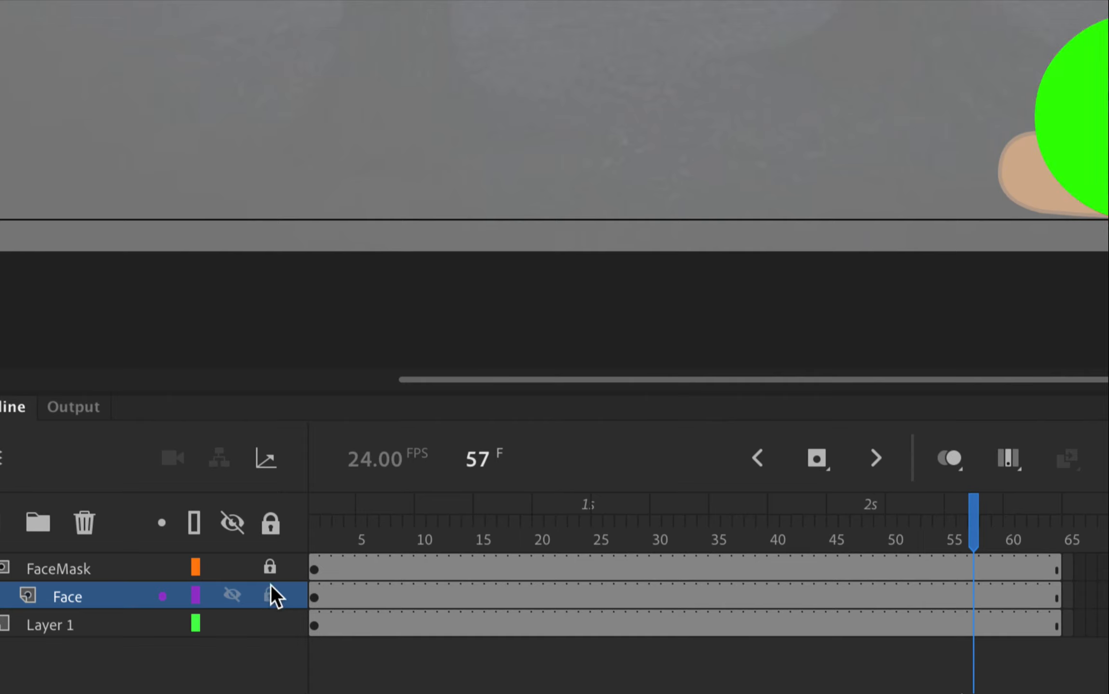
left_click(266, 561)
left_click(235, 571)
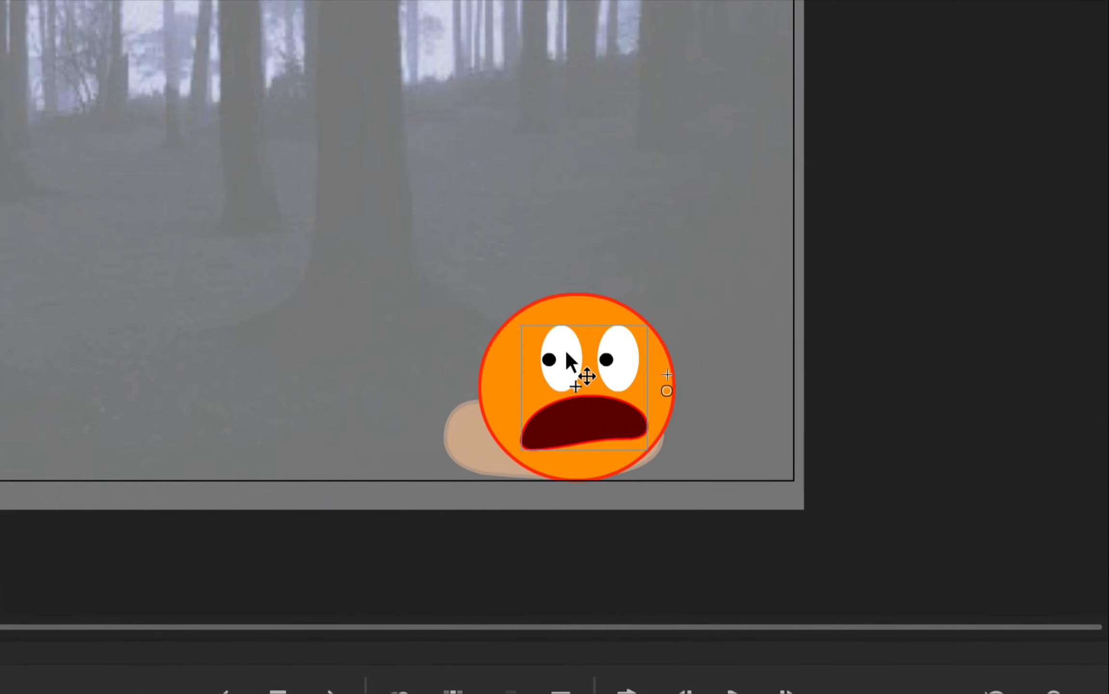
Open the Face symbol and insert keyframes at frame 57 on all five face layers
double_click(566, 352)
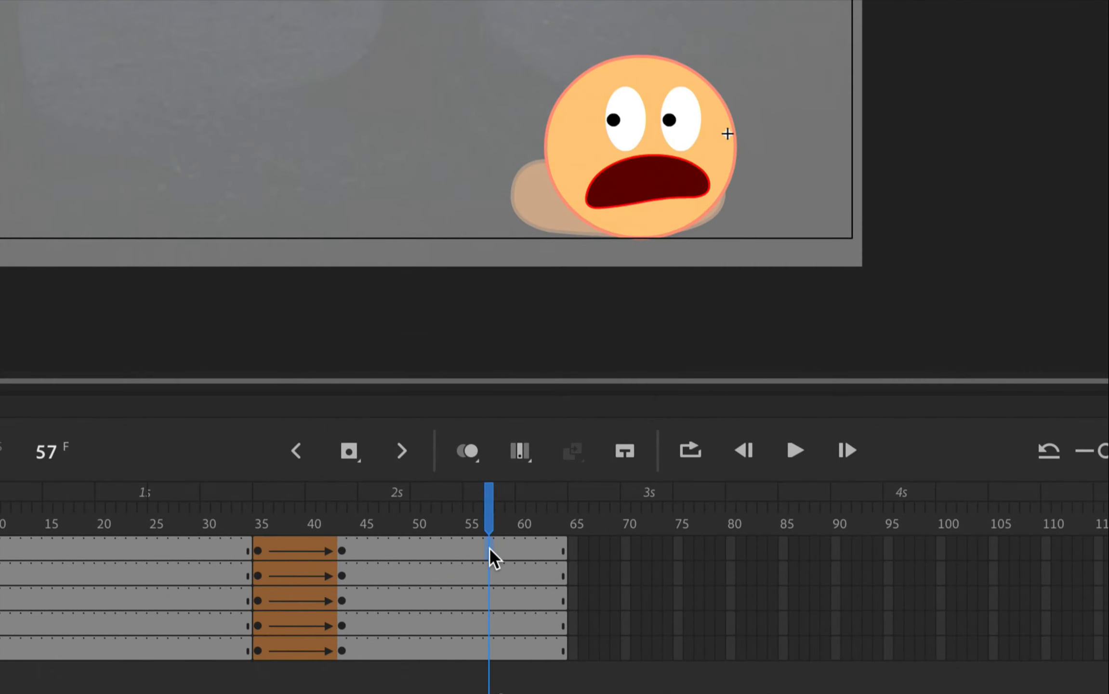
left_click(491, 647)
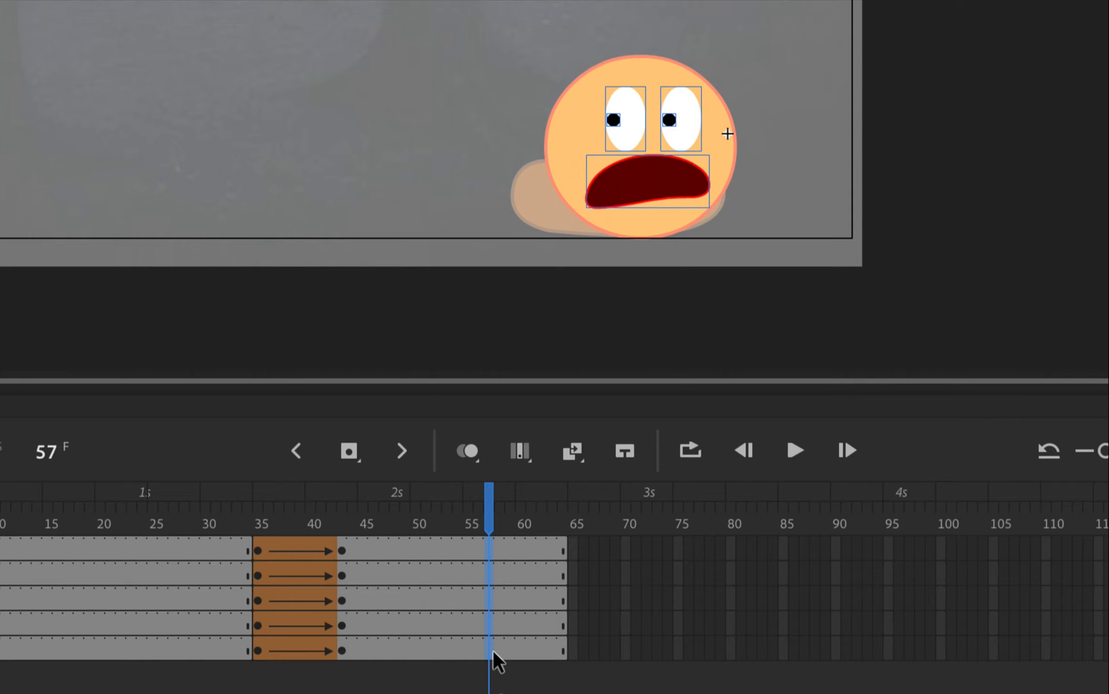
key("F6")
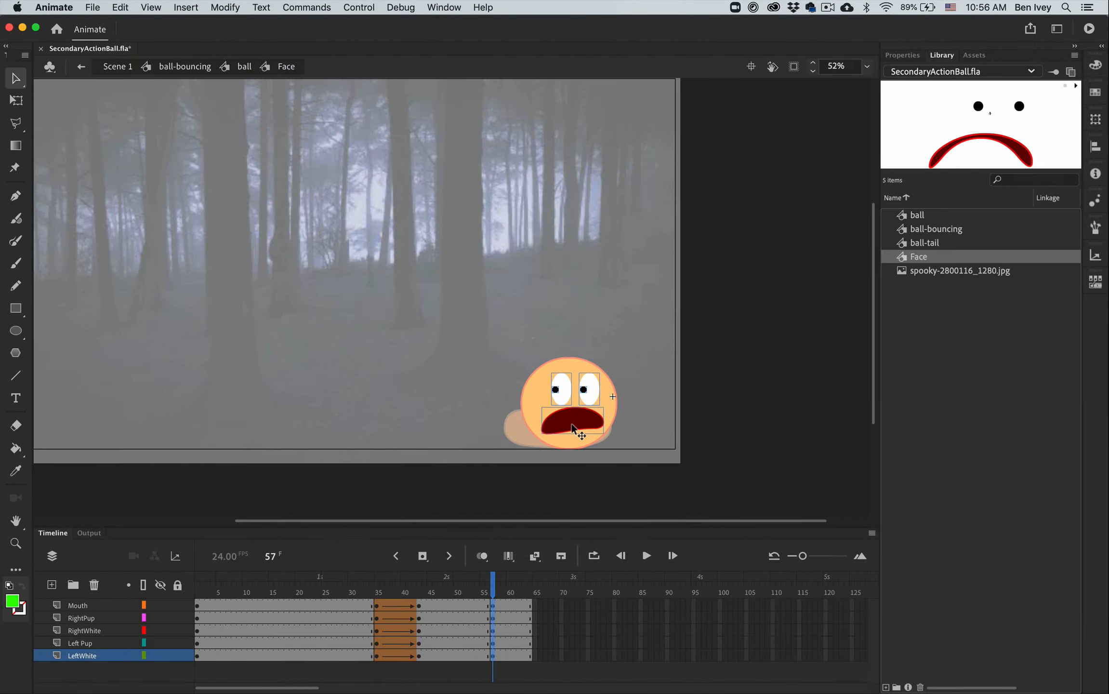
Move only the mouth slightly to the right on frame 57, bringing its right corner near the ball's edge
key("super+equal")
key("super+equal")
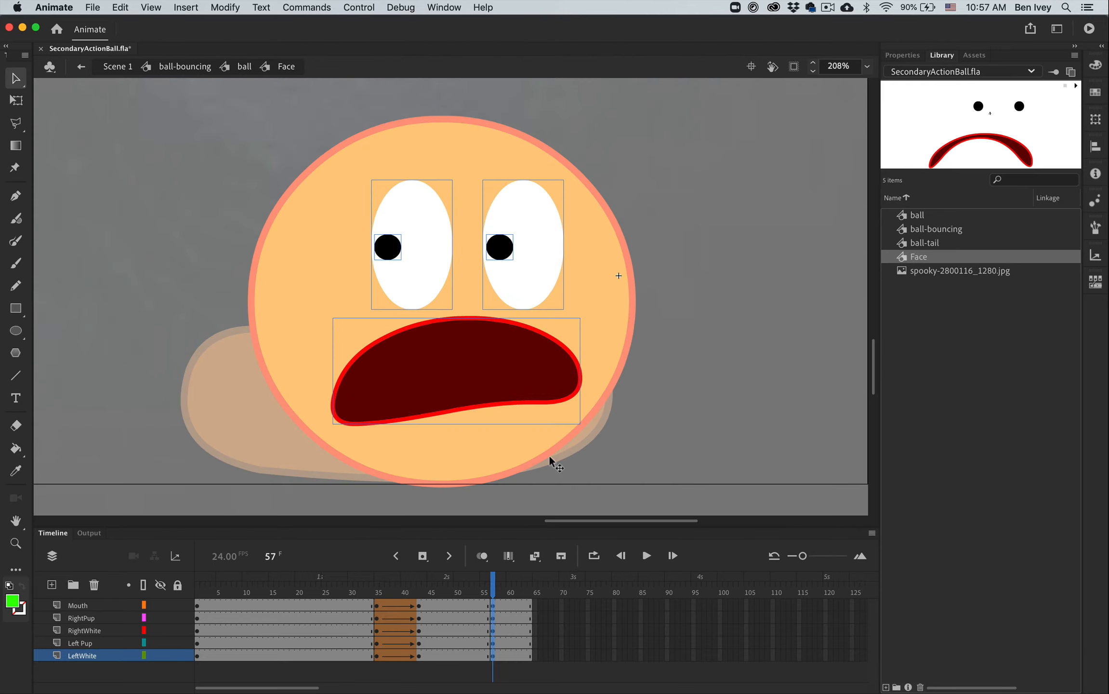
left_click(618, 469)
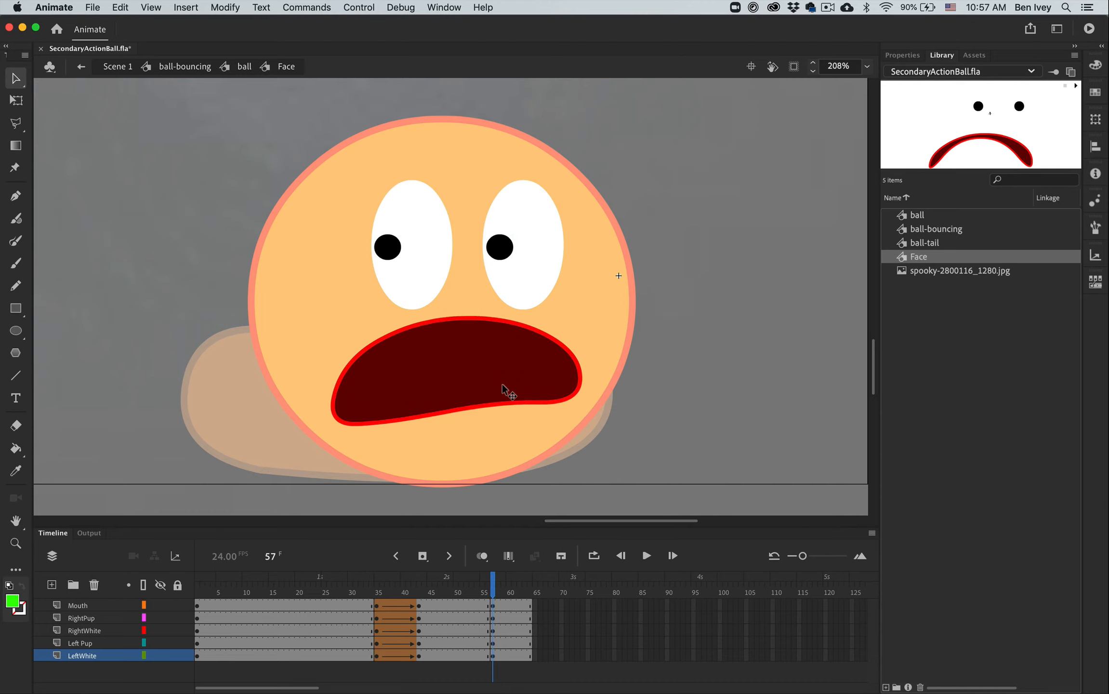
left_click(442, 384)
key("Escape")
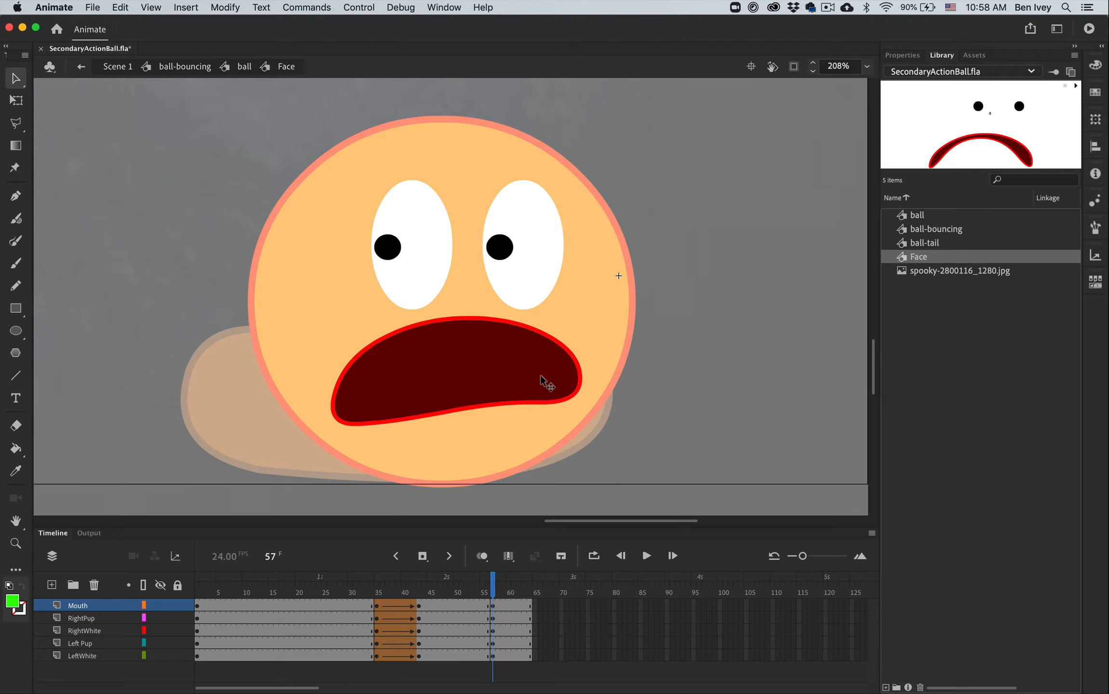
left_click(433, 371)
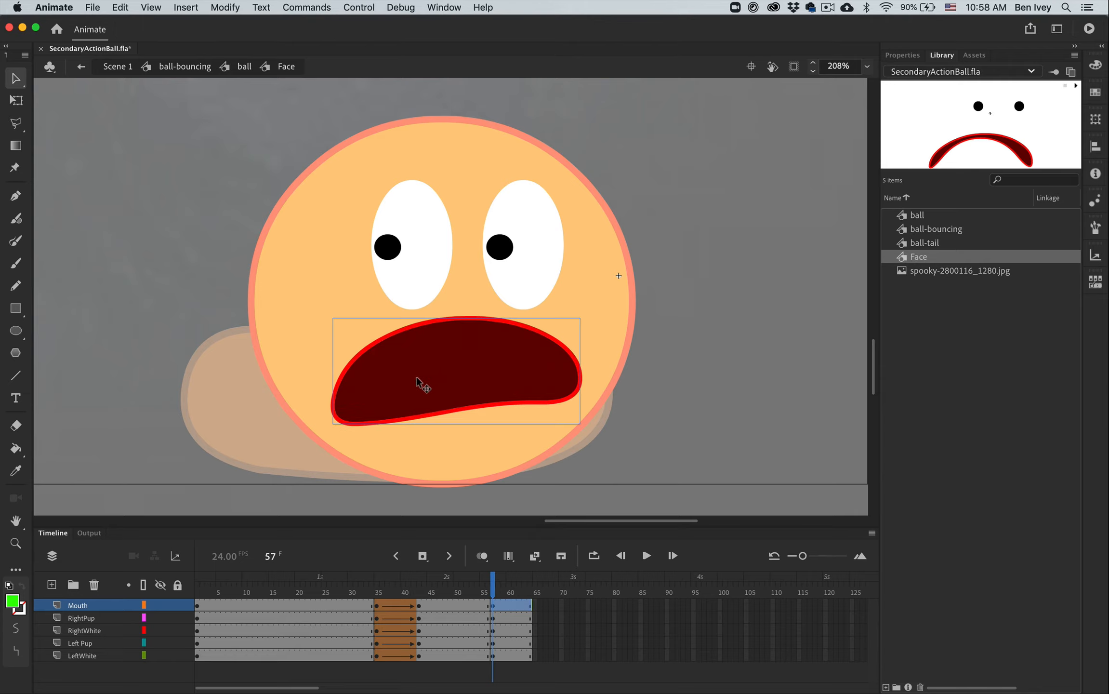
left_click_drag(416, 377, 442, 384)
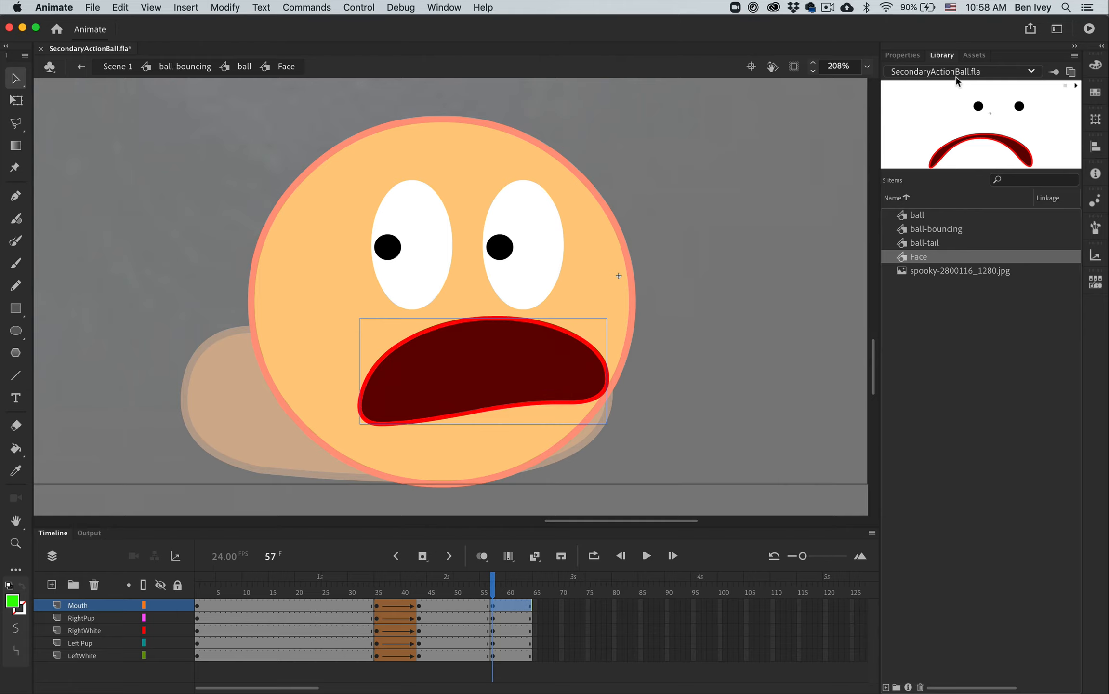
Break apart the mouth drawing object on frame 57 into a plain shape and deselect it
left_click(902, 56)
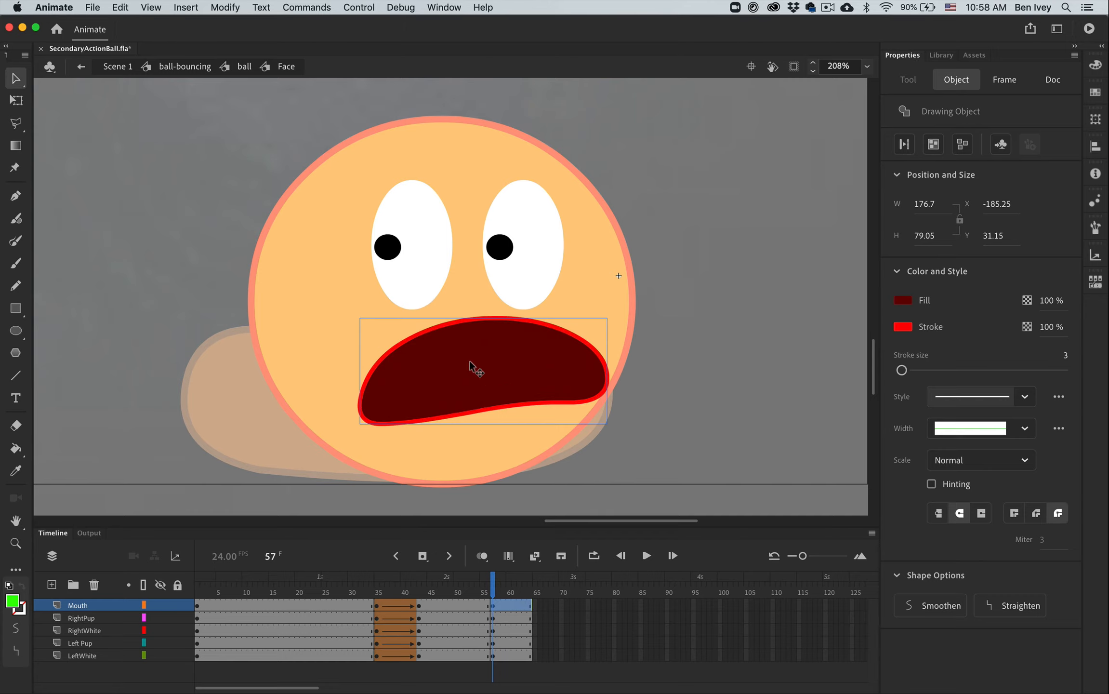
right_click(481, 379)
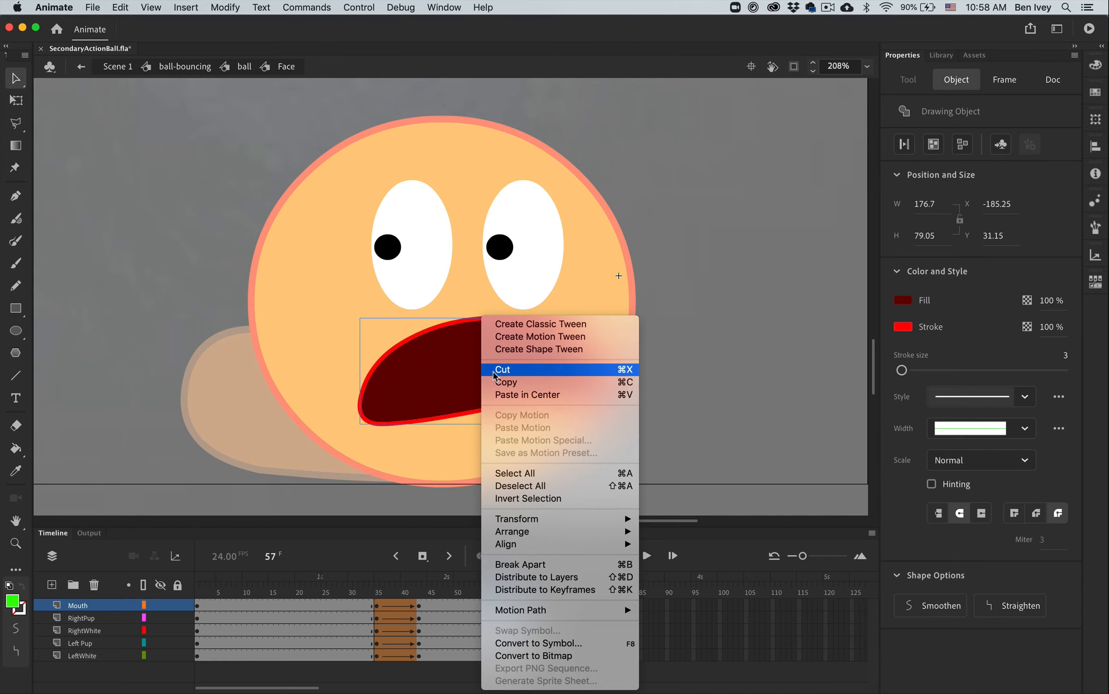
left_click(532, 565)
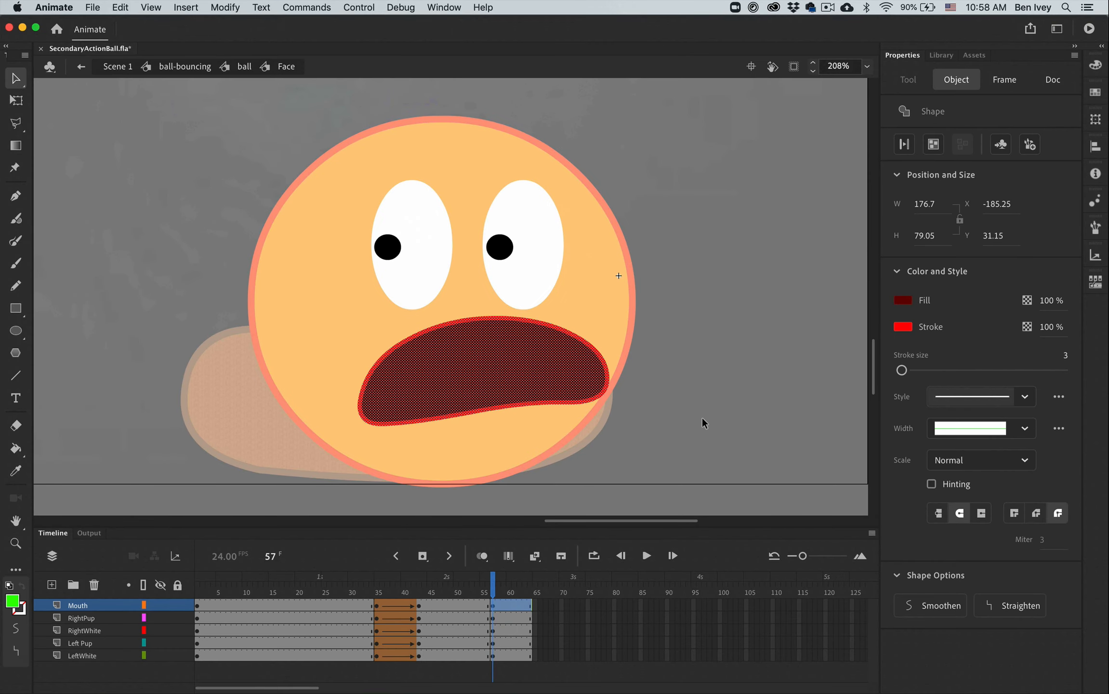
left_click(909, 469)
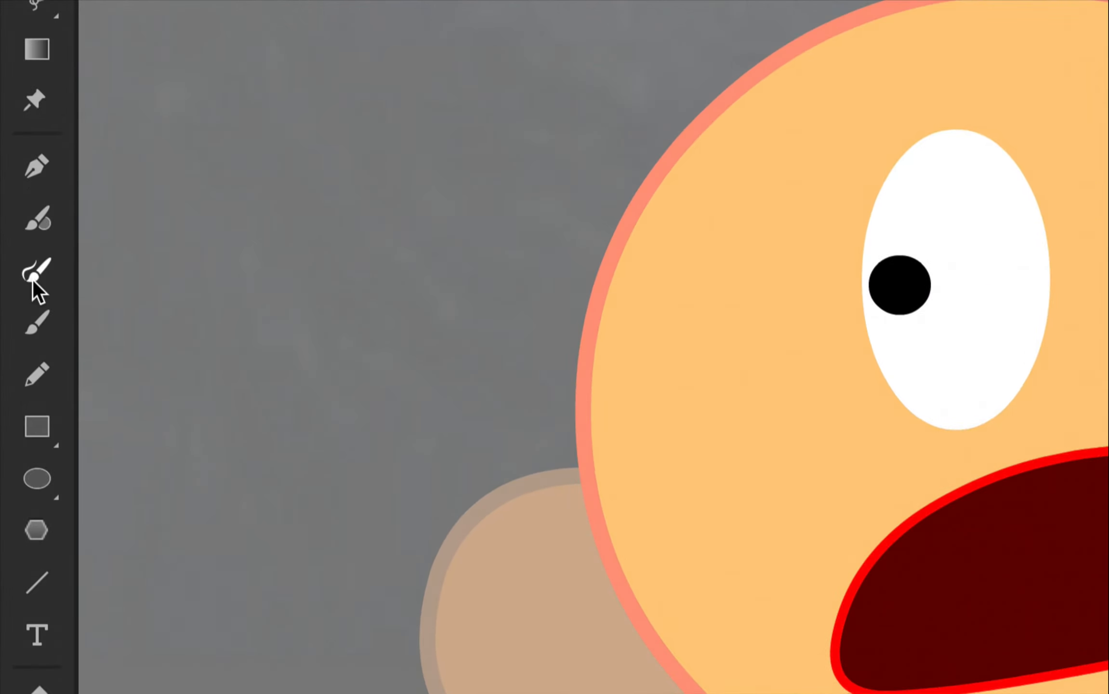
Paint upper and lower teeth inside the mouth using a white Classic Brush, size 15, Paint Inside mode, with object drawing off
left_click(37, 323)
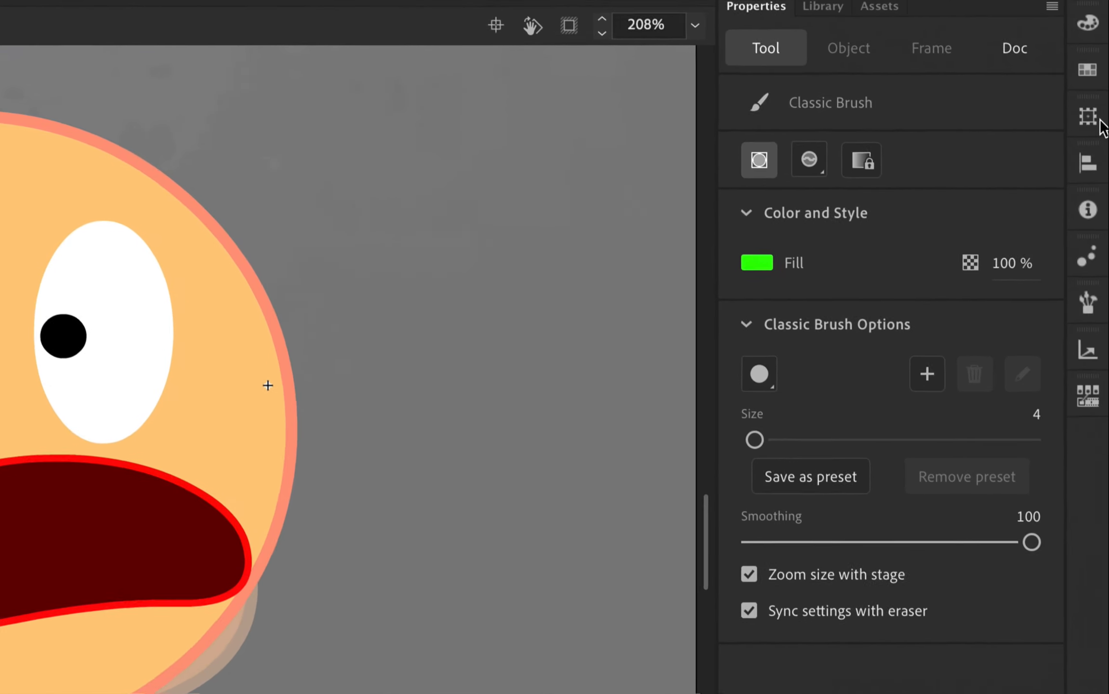
left_click(742, 270)
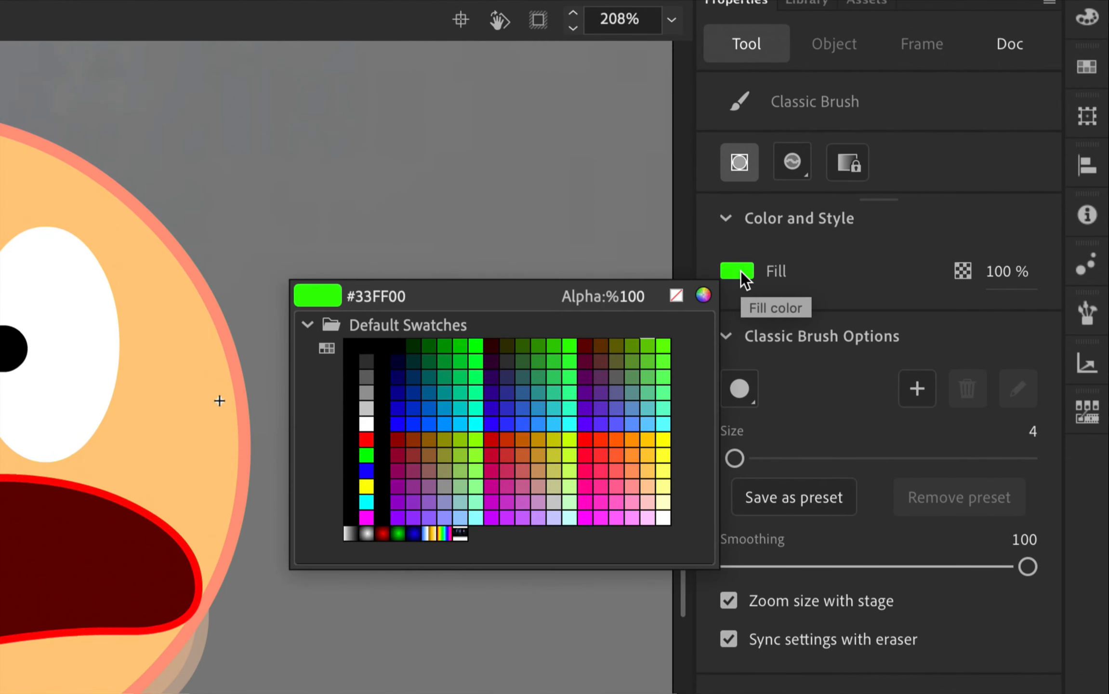
left_click(649, 522)
left_click(659, 518)
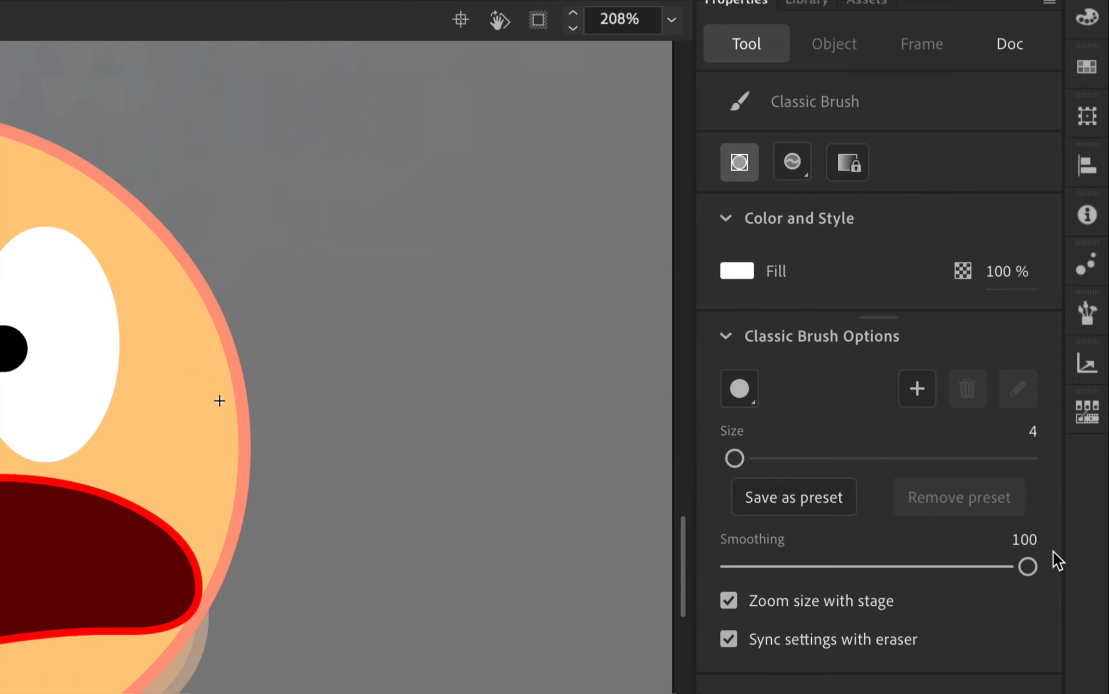
left_click_drag(734, 458, 750, 458)
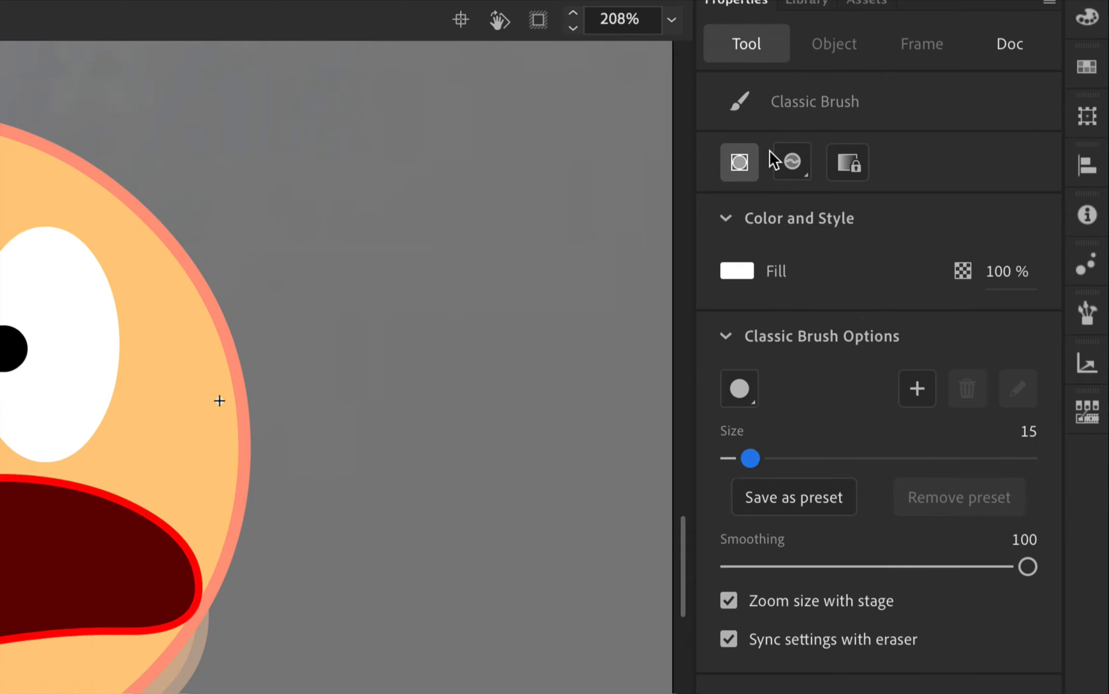
left_click(740, 162)
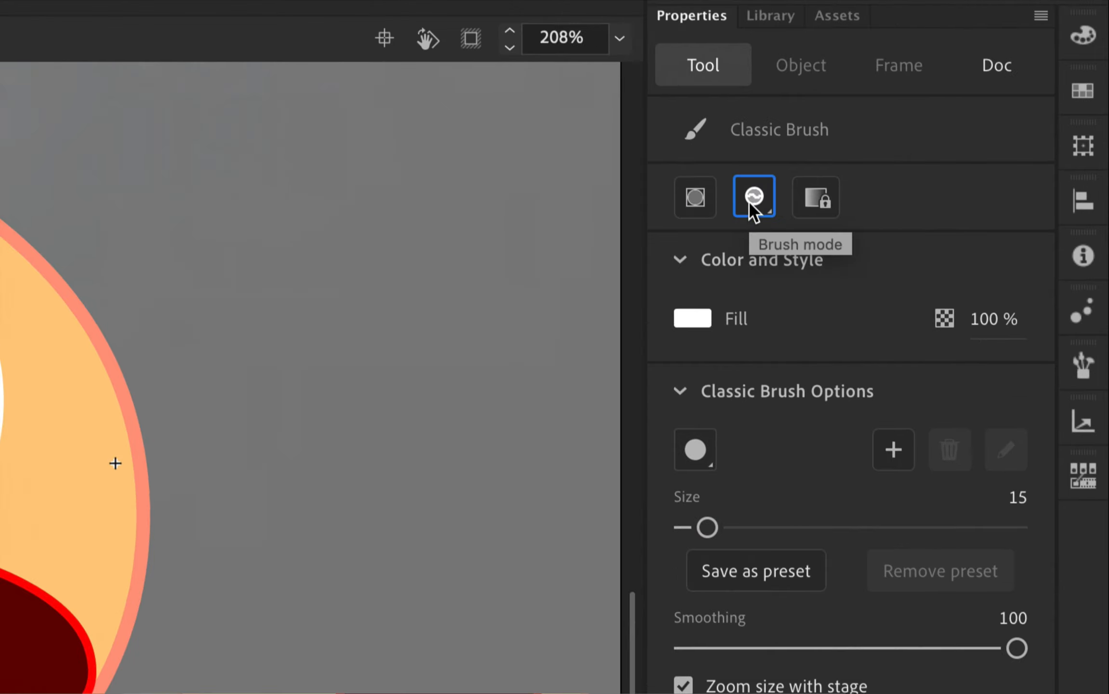
left_click(792, 162)
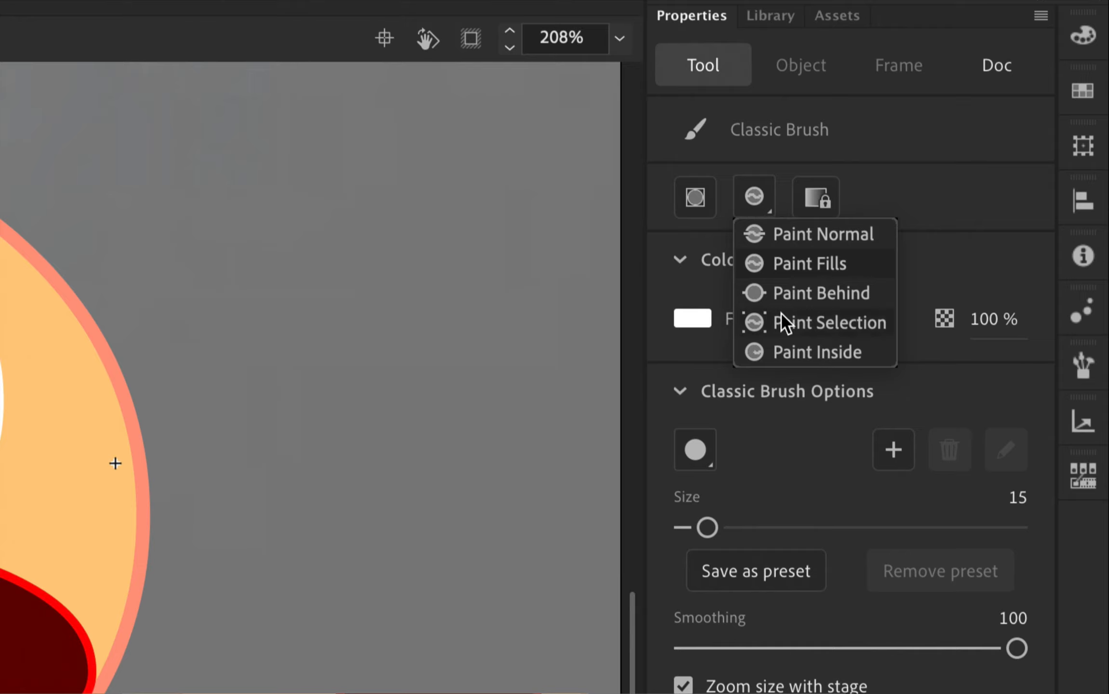
left_click(810, 355)
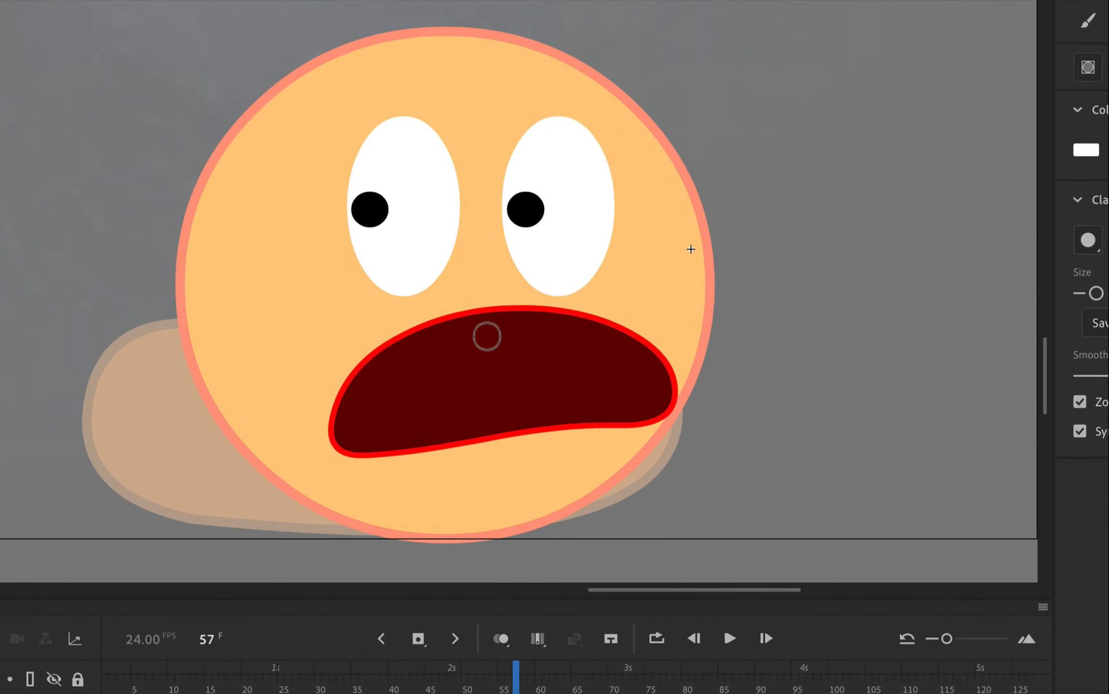
mouse_move(503, 336)
left_mouse_down()
mouse_move(371, 342)
mouse_move(626, 328)
mouse_move(417, 323)
mouse_move(656, 312)
left_mouse_up()
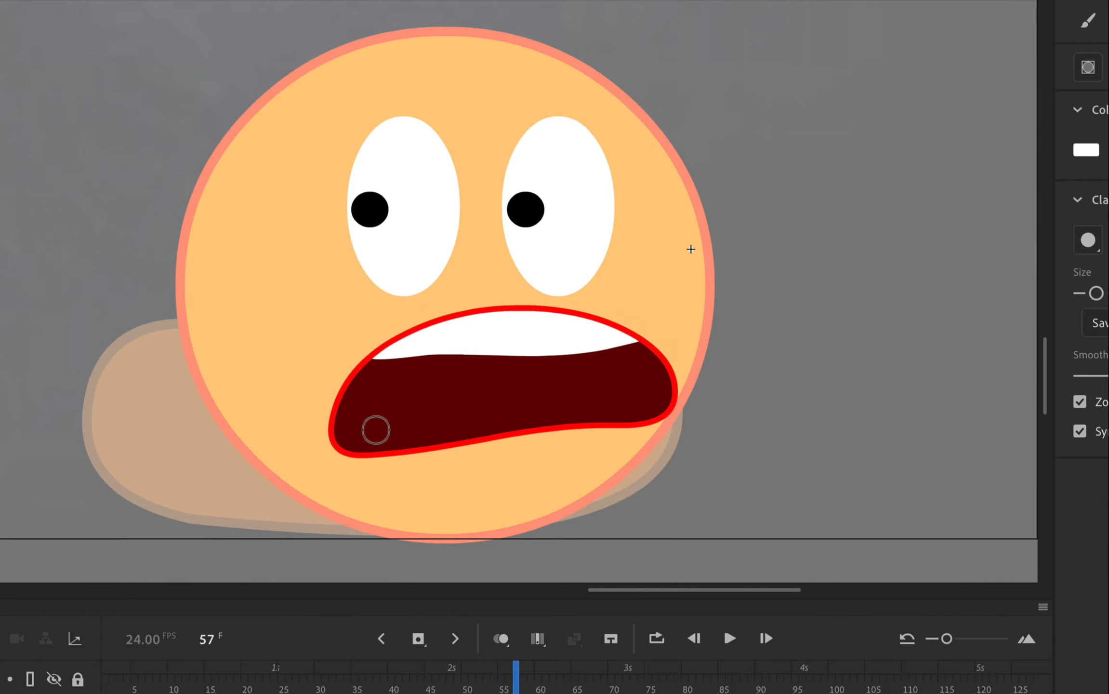
mouse_move(376, 429)
left_mouse_down()
mouse_move(316, 432)
mouse_move(389, 437)
mouse_move(573, 412)
mouse_move(670, 420)
mouse_move(675, 432)
mouse_move(366, 443)
mouse_move(424, 431)
left_mouse_up()
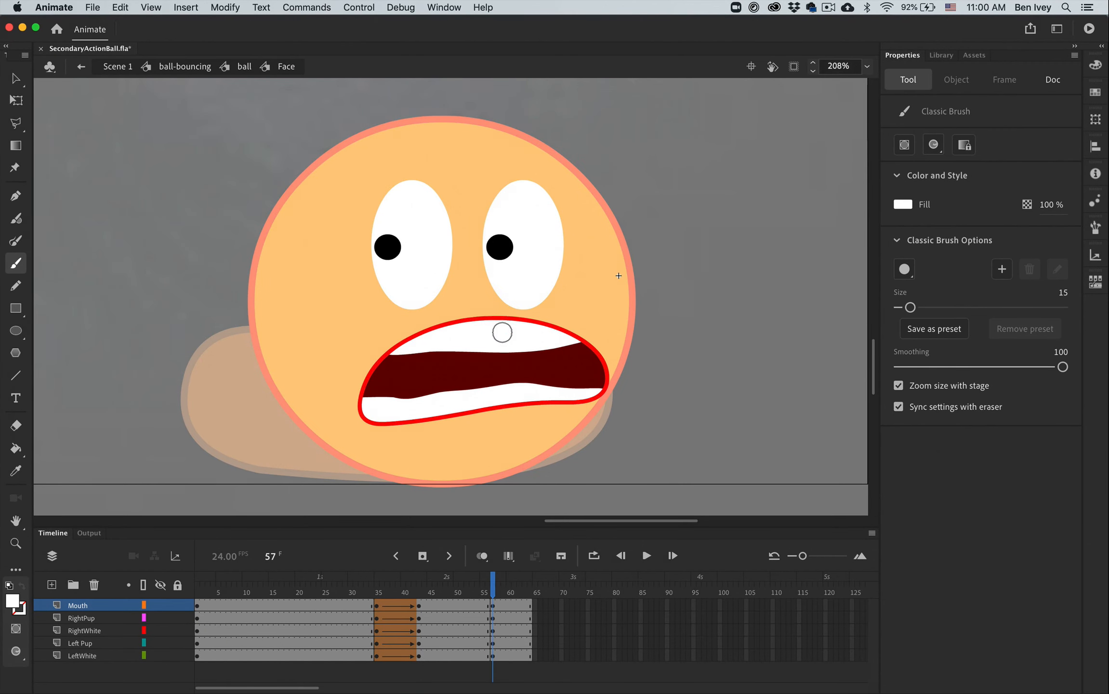
Nudge both pupils together to the right until they sit near the centres of the eye whites on frame 57
left_click(16, 78)
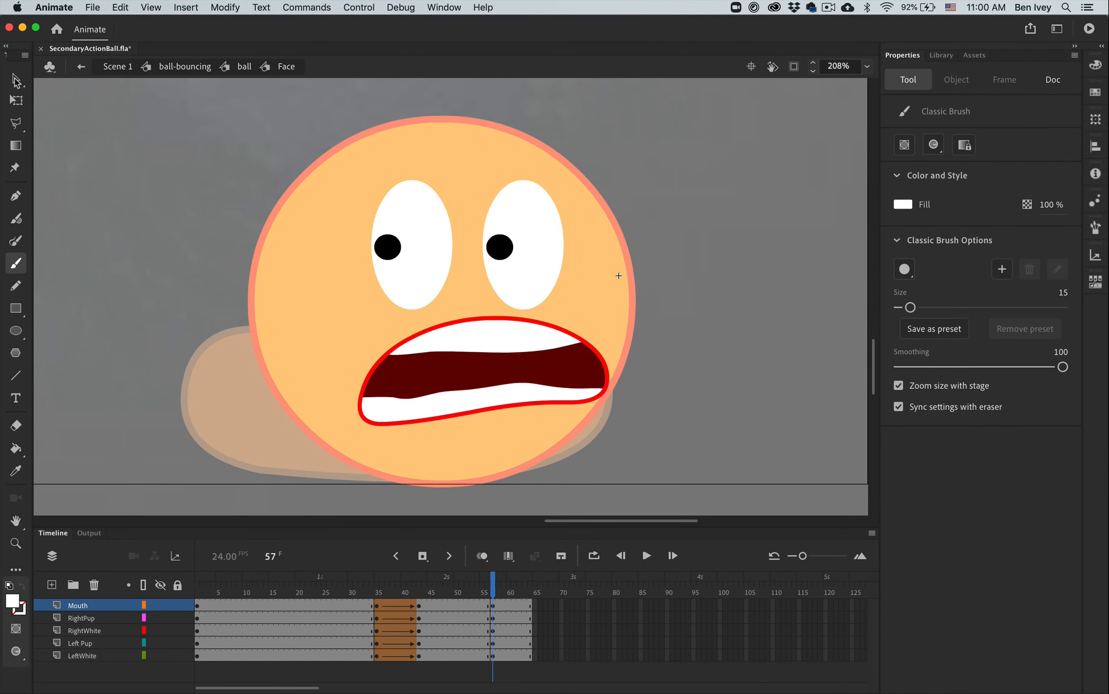
left_click(393, 256)
left_click(501, 253, "shift")
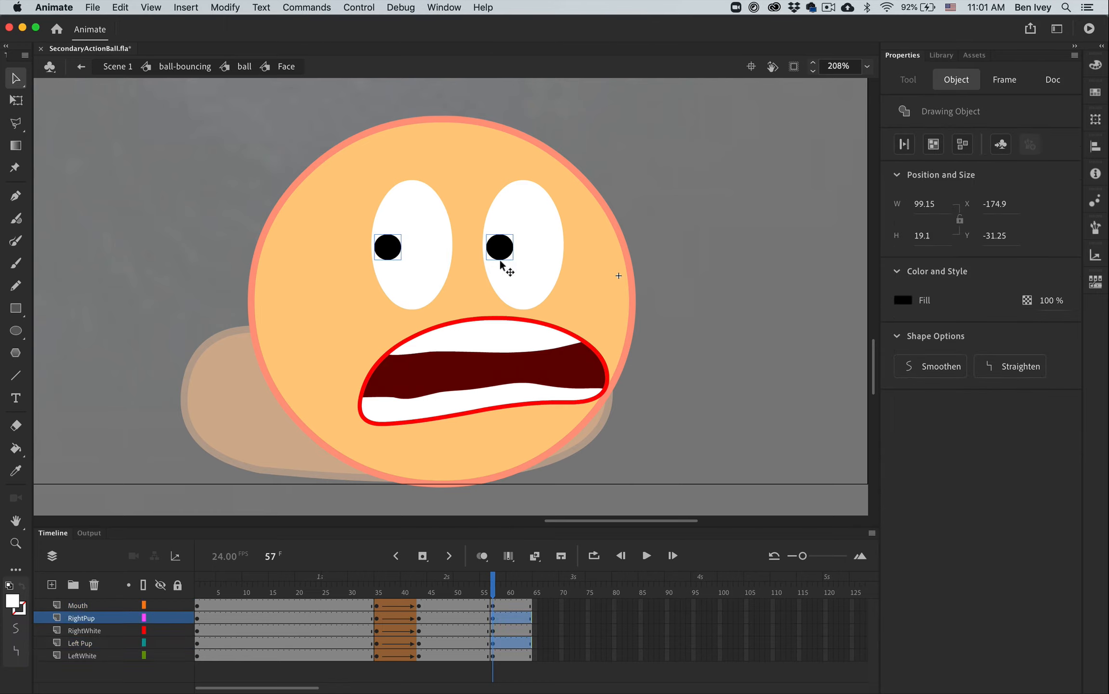
key("Right")
key("Right")
key("Right")
key("Right")
key("Right")
key("Right")
key("Right")
key("Right")
key("Right")
key("Right")
key("Right")
key("Right")
key("Right")
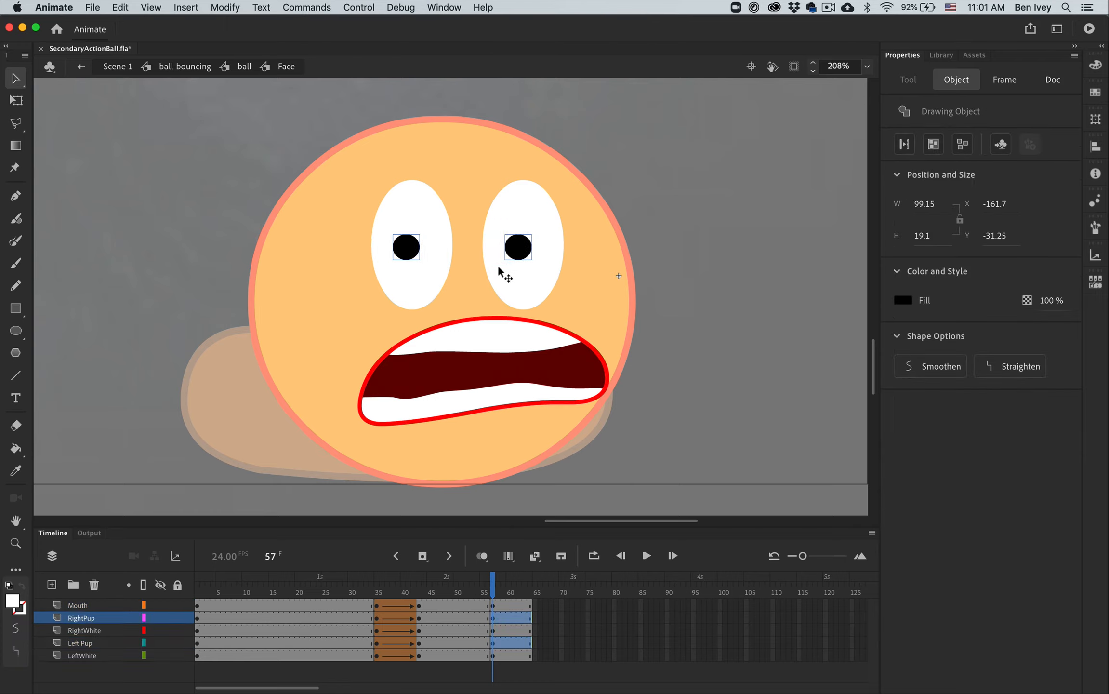
key("Left")
left_click(686, 347)
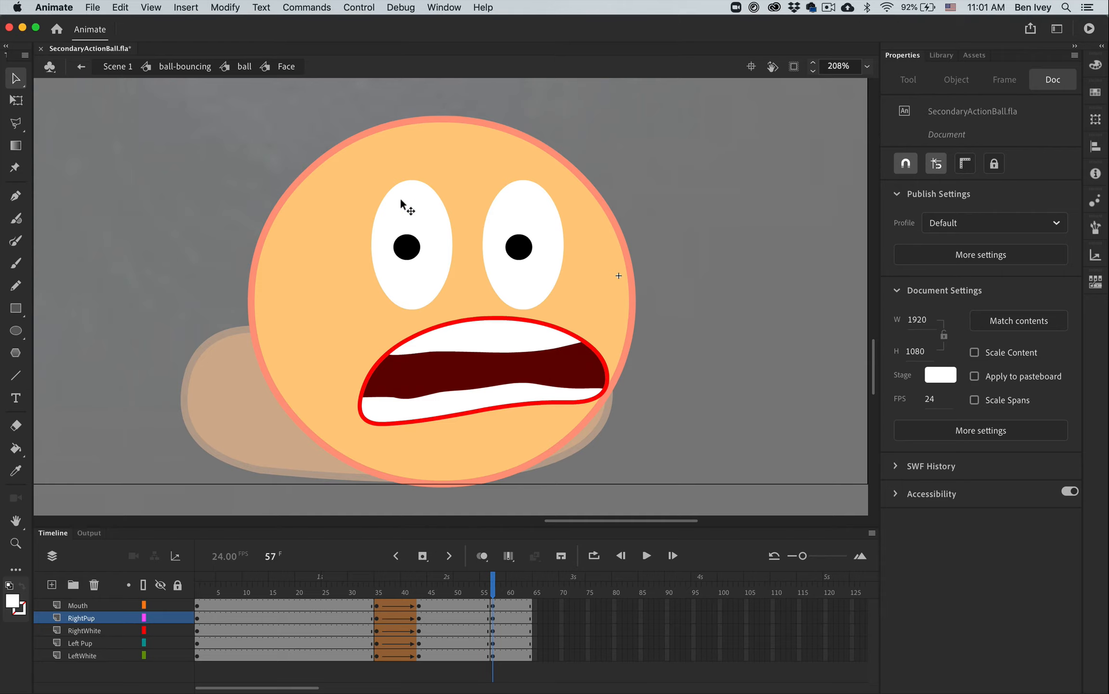
Break apart the left and right eye whites on frame 57 into plain shapes
left_click(398, 219)
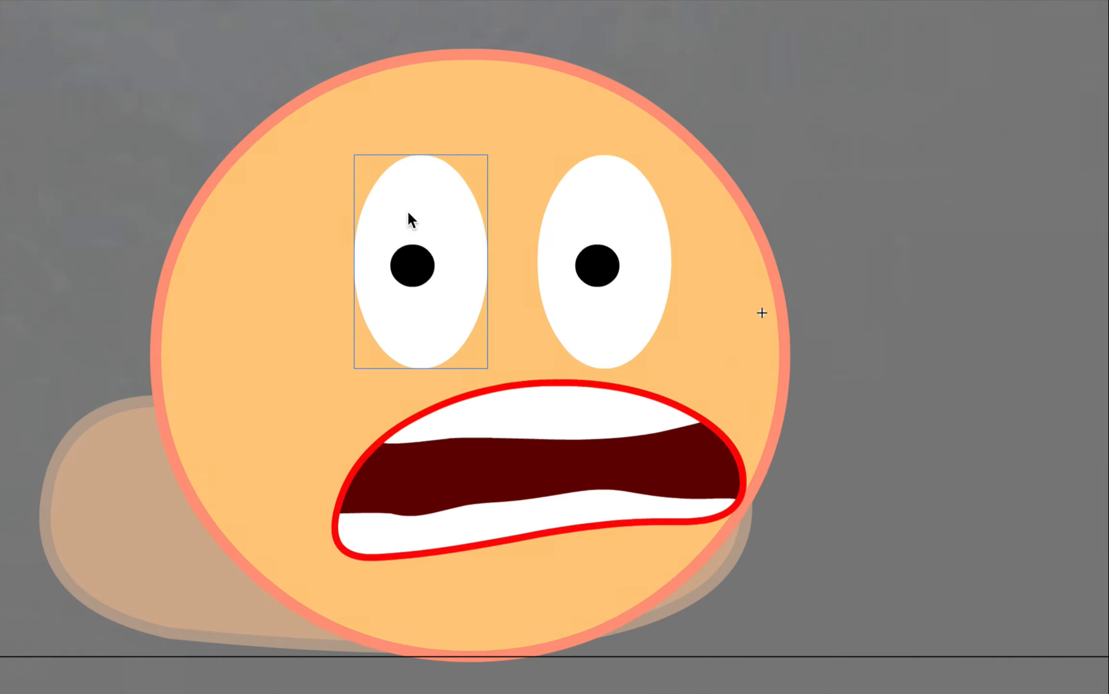
right_click(407, 210)
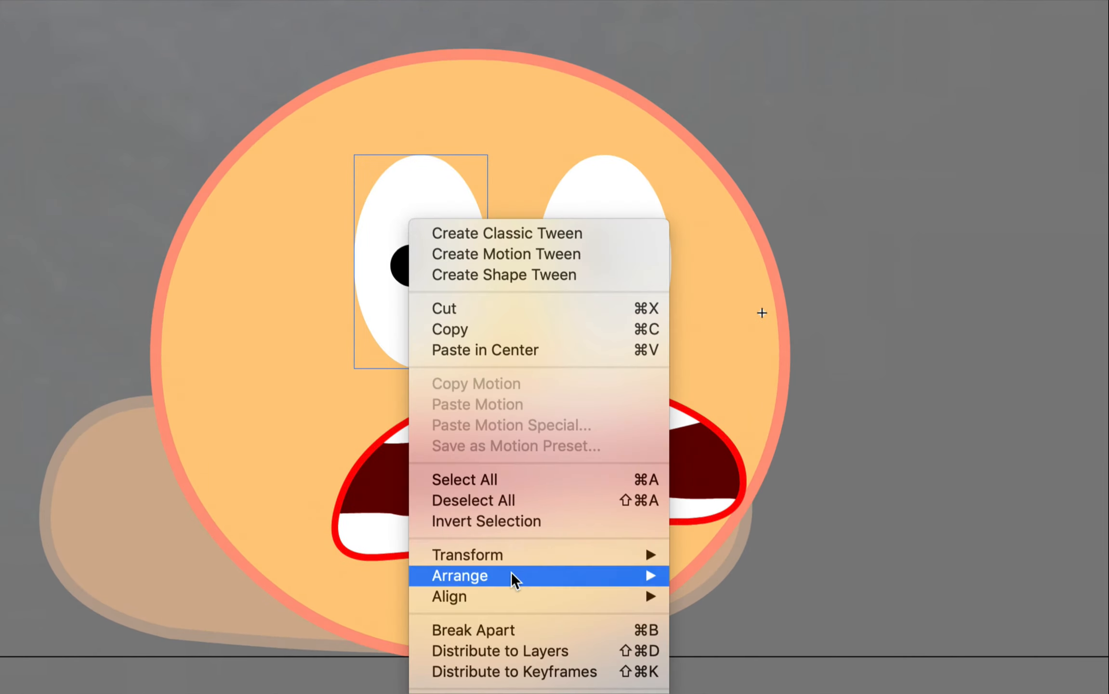
left_click(517, 628)
left_click(587, 214)
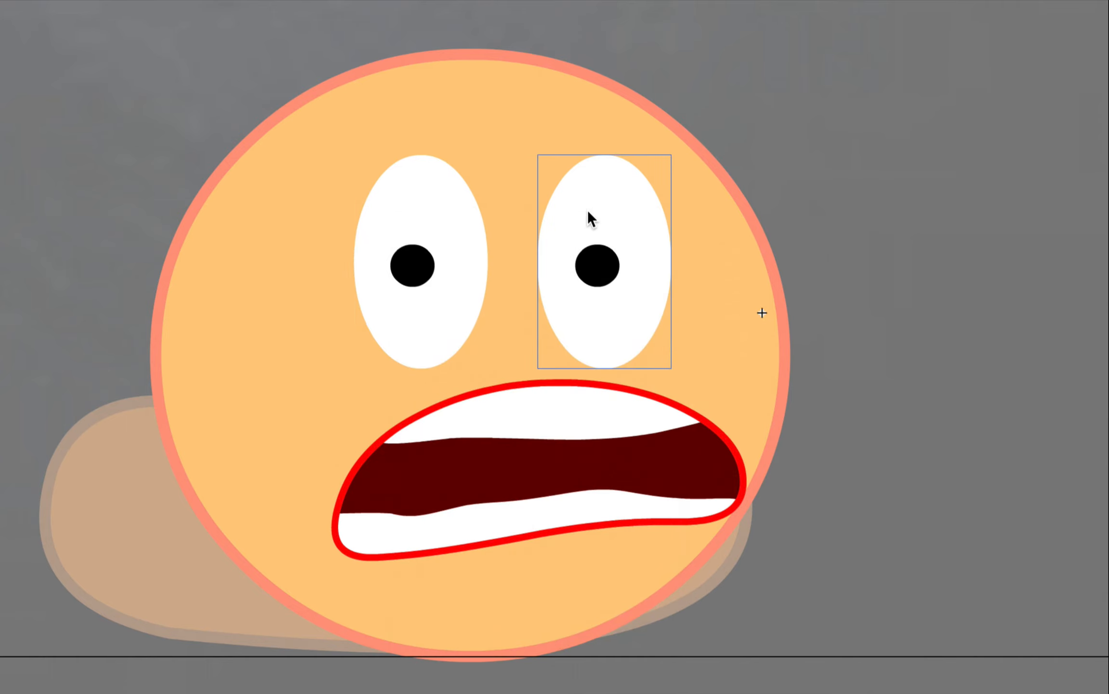
right_click(588, 216)
left_click(666, 626)
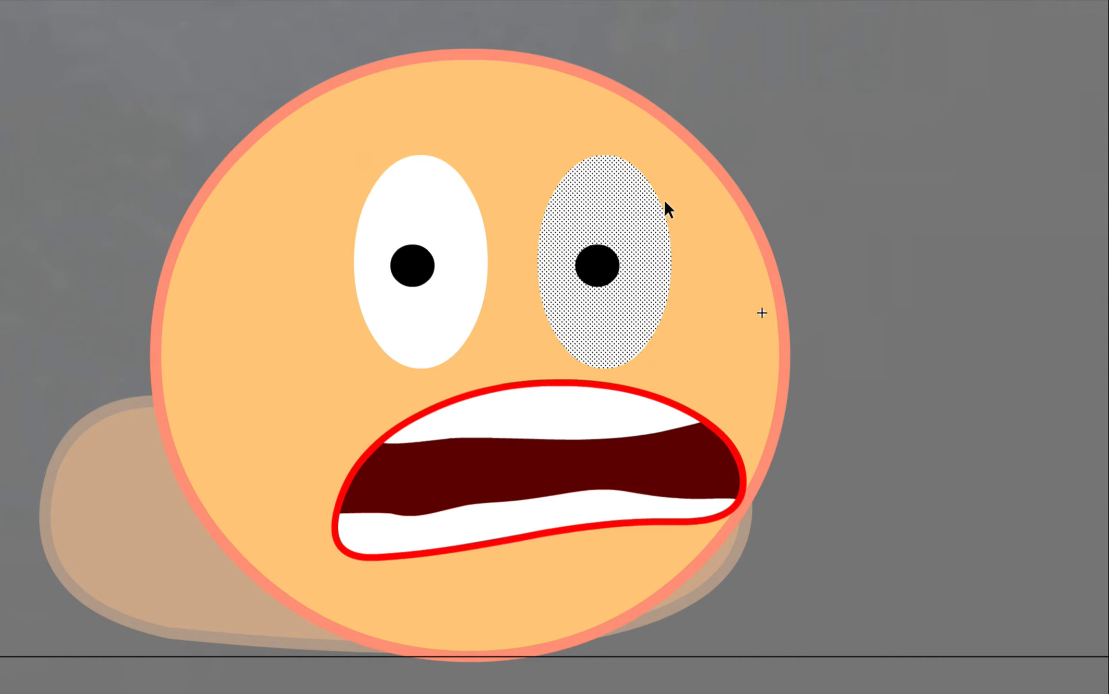
Erase the rounded tops of both eye whites with the Eraser, leaving nearly flat upper edges above the pupils
left_click(424, 189, "shift")
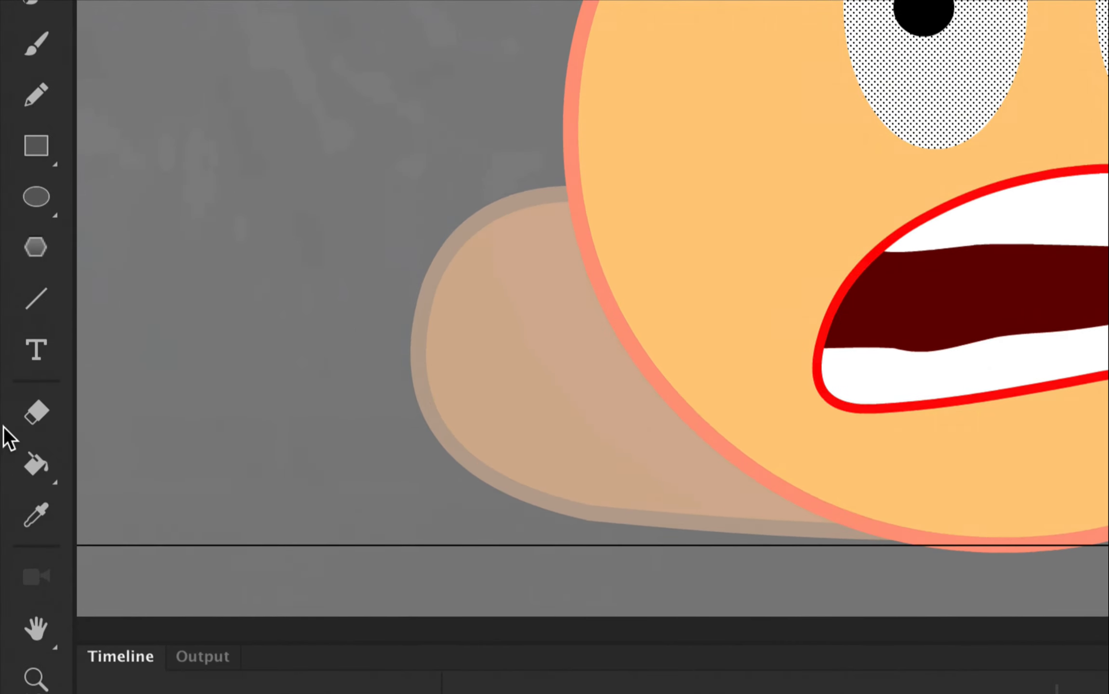
left_click(32, 418)
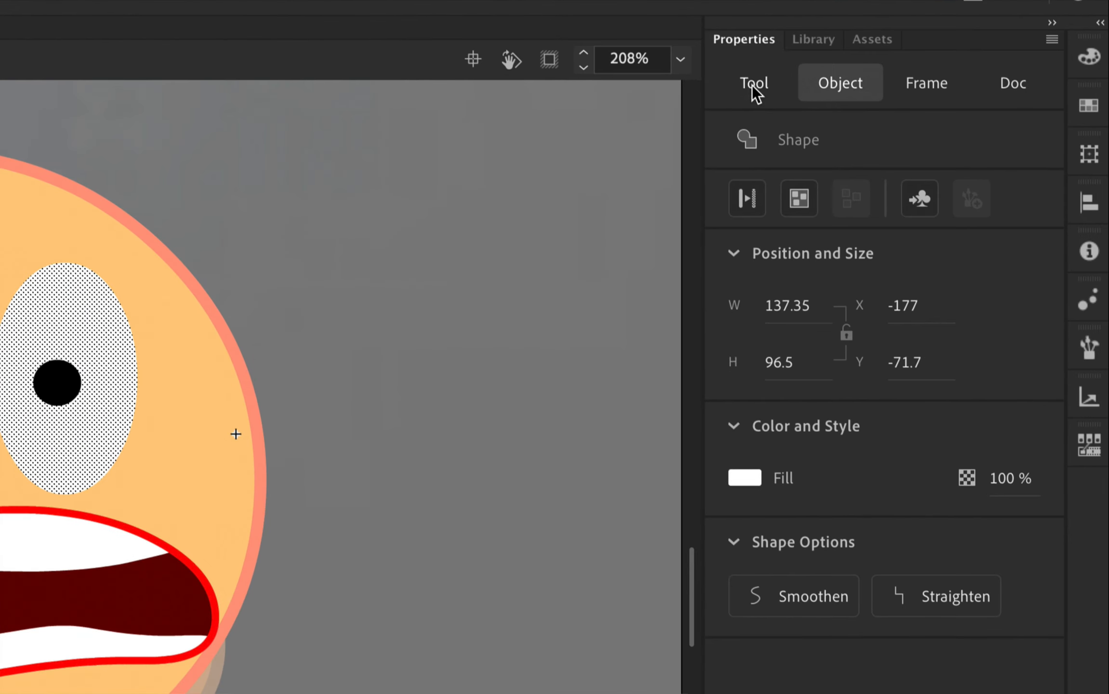
left_click(908, 80)
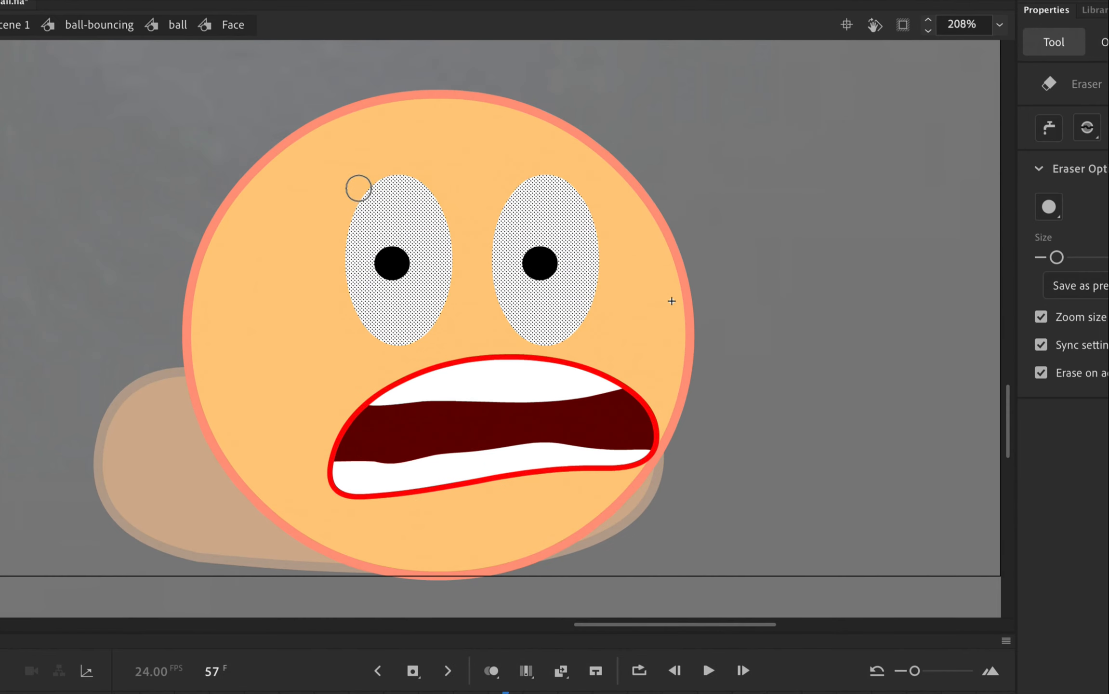
mouse_move(382, 189)
left_mouse_down()
mouse_move(341, 190)
mouse_move(394, 198)
mouse_move(440, 192)
mouse_move(368, 189)
mouse_move(450, 186)
mouse_move(355, 192)
mouse_move(377, 200)
mouse_move(598, 191)
mouse_move(514, 184)
mouse_move(597, 191)
mouse_move(473, 201)
mouse_move(589, 188)
mouse_move(436, 179)
left_mouse_up()
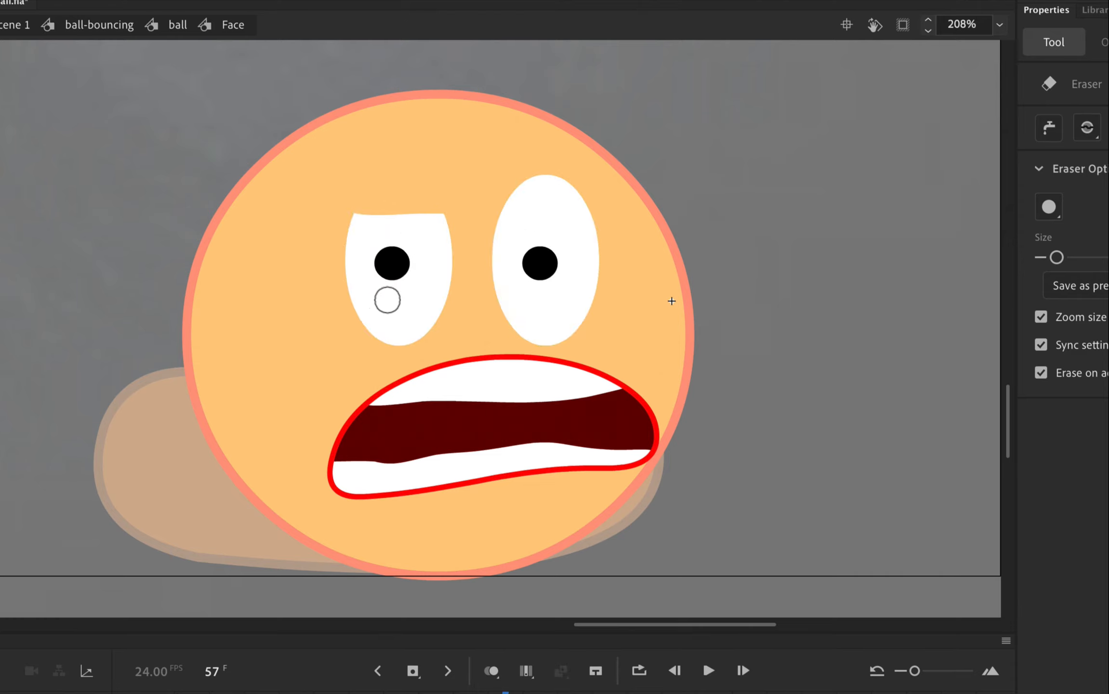
left_click(553, 210, "ctrl")
mouse_move(493, 192)
left_mouse_down()
mouse_move(600, 199)
mouse_move(517, 180)
mouse_move(597, 189)
mouse_move(491, 203)
left_mouse_up()
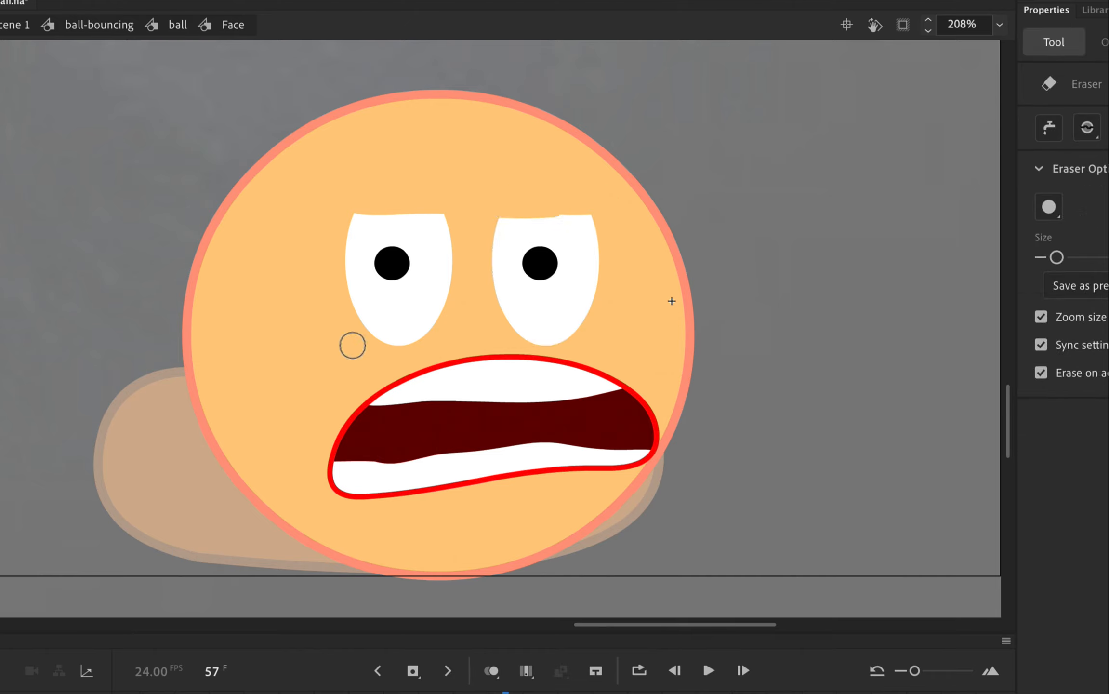
Erase the rounded bottoms of both eye whites, leaving slightly arched lower edges below the pupils
left_click(391, 338, "ctrl")
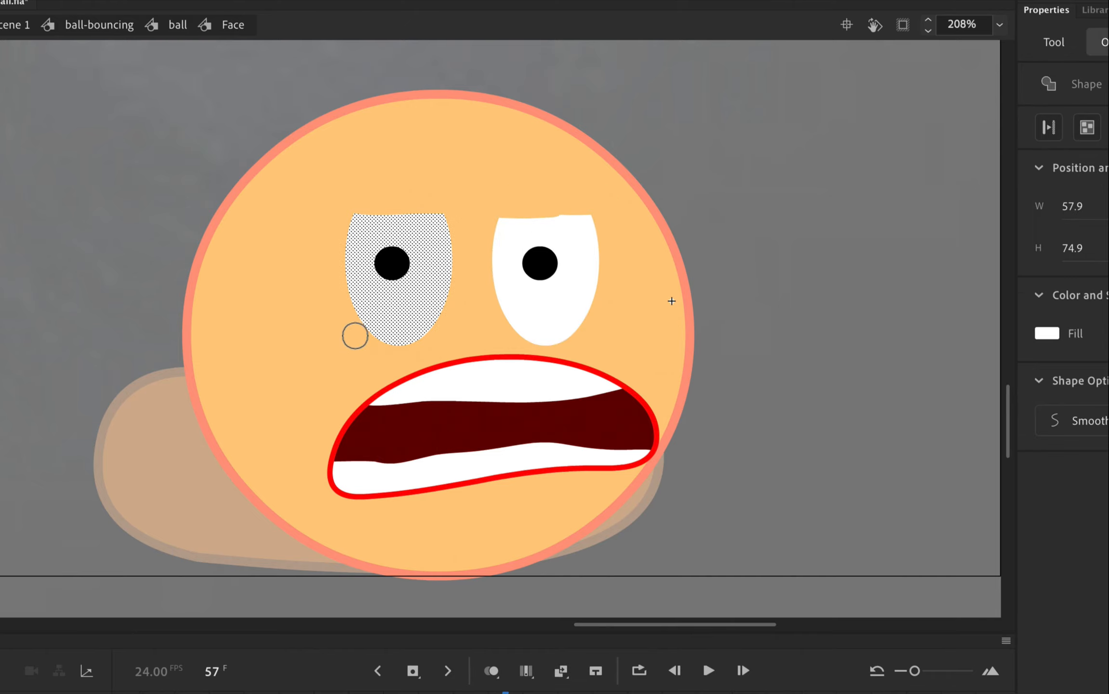
mouse_move(355, 336)
left_mouse_down()
mouse_move(439, 342)
mouse_move(384, 330)
mouse_move(354, 339)
mouse_move(388, 326)
mouse_move(442, 335)
mouse_move(363, 332)
mouse_move(560, 318)
mouse_move(602, 325)
mouse_move(517, 344)
mouse_move(589, 344)
mouse_move(535, 336)
left_mouse_up()
key("e")
left_click(549, 337, "ctrl")
key("e")
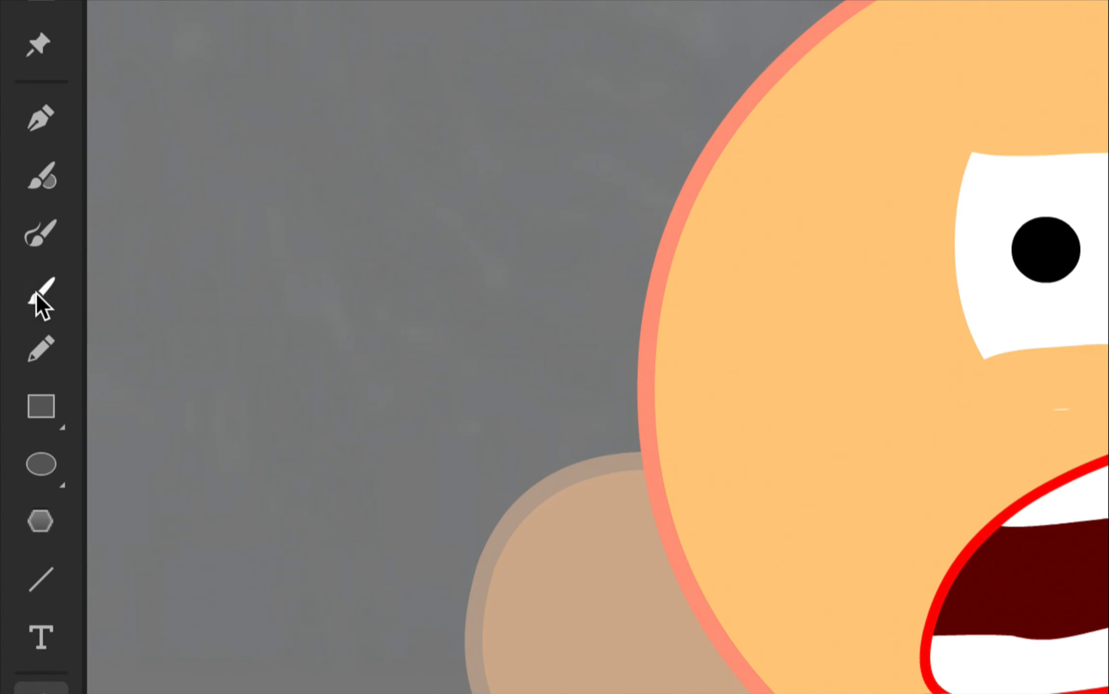
Set the Classic Brush to Paint Normal mode with an orange fill and size 3, and undo the trial stroke beside the ball
left_click(17, 268)
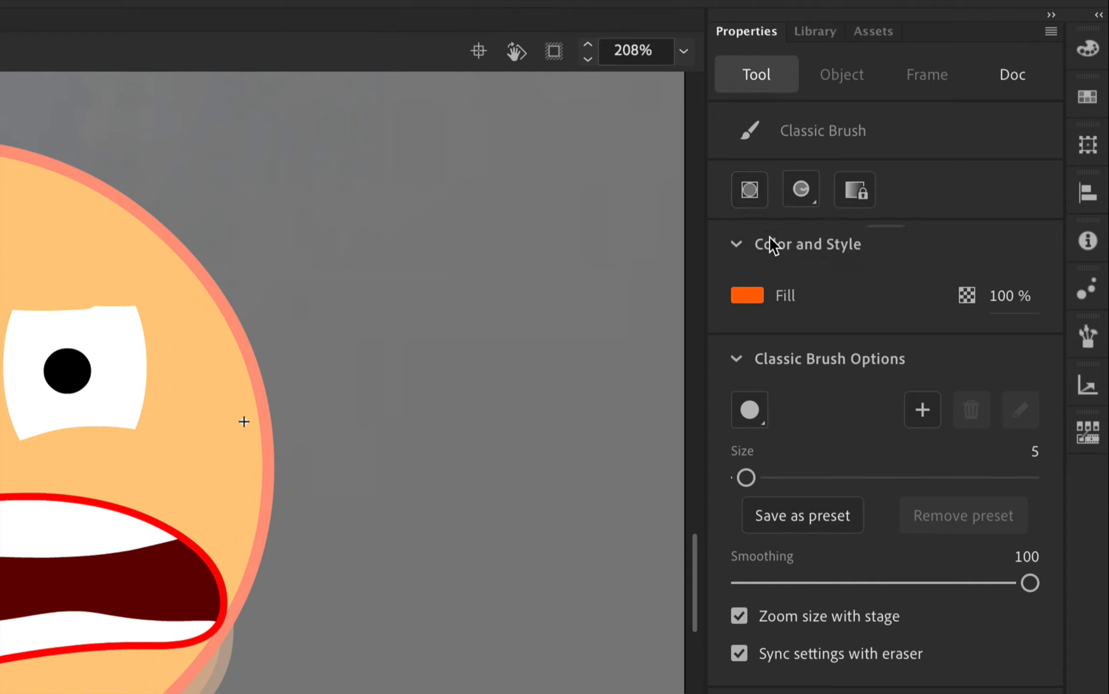
left_click(803, 189)
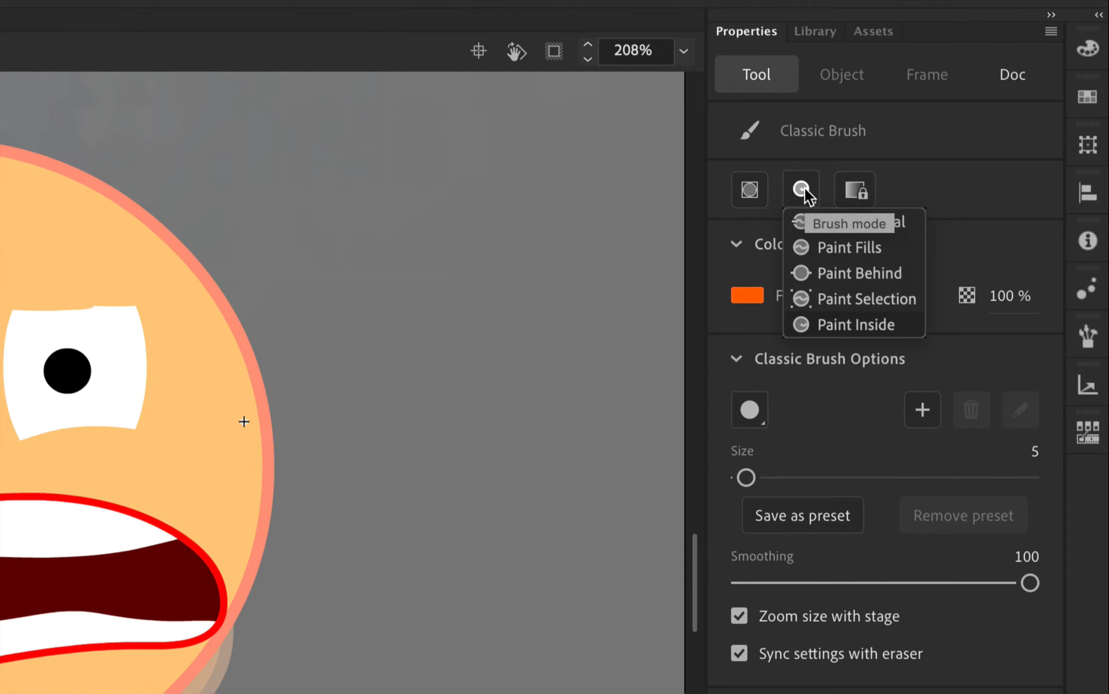
left_click(850, 223)
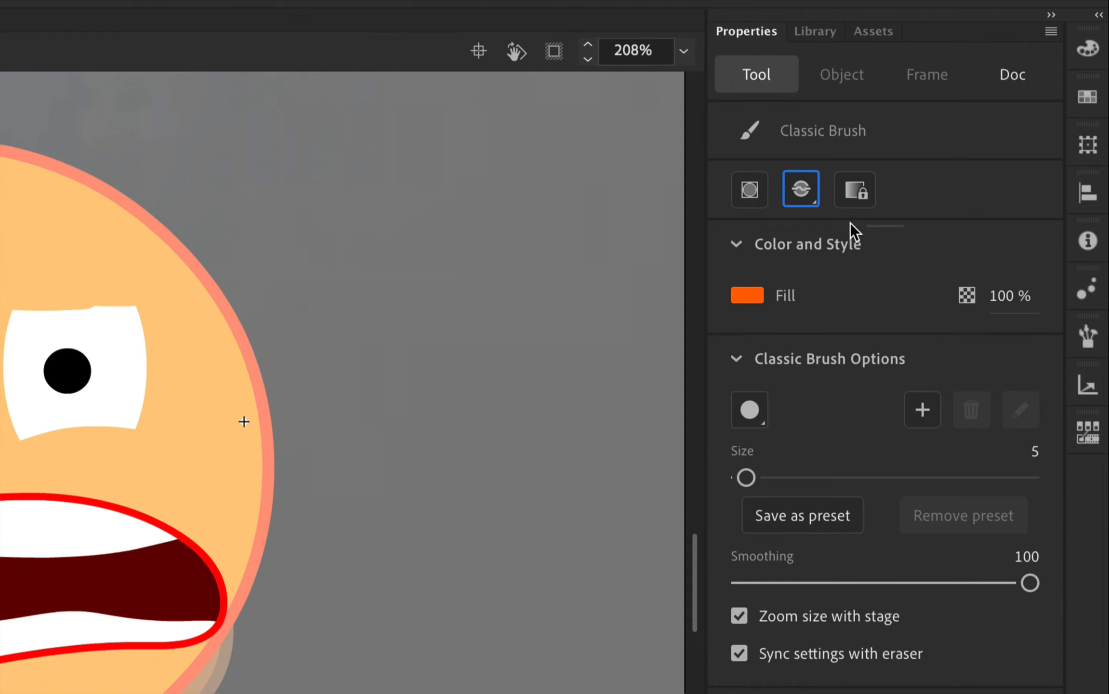
left_click(750, 297)
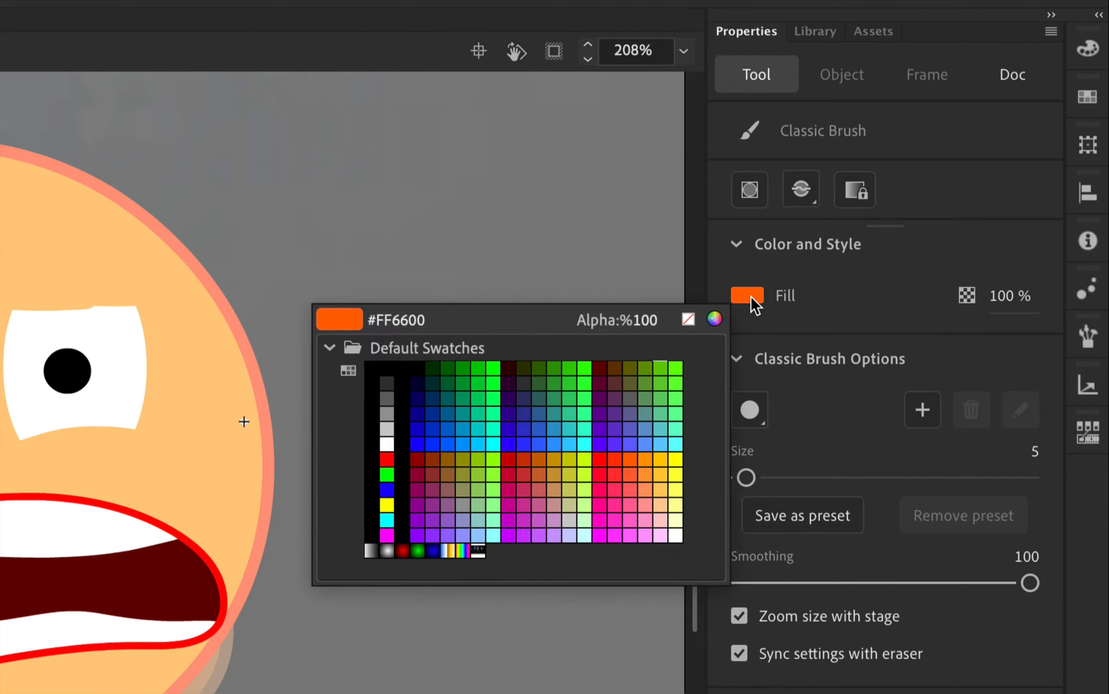
left_click(635, 459)
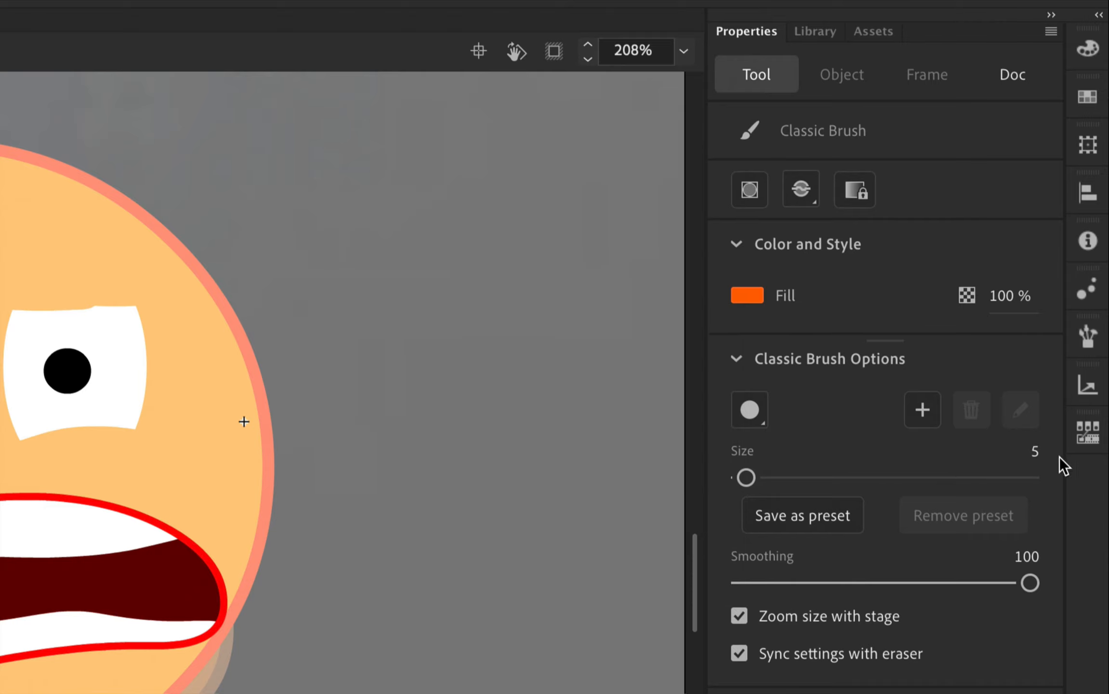
left_click(1035, 453)
type("3")
key("Return")
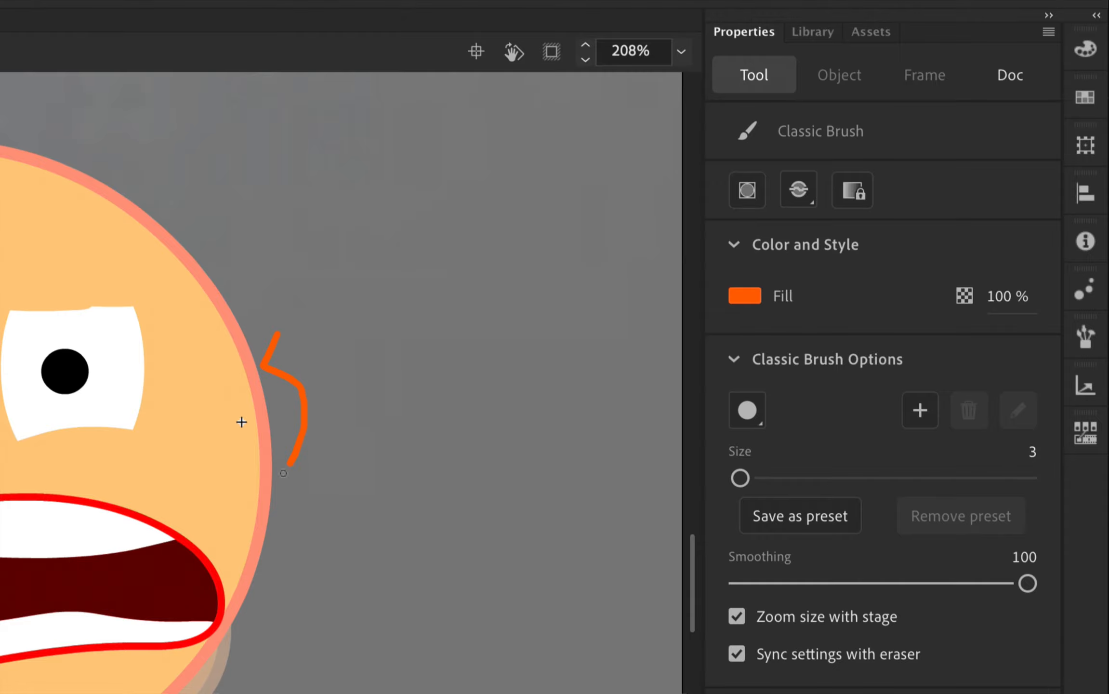
key("super+z")
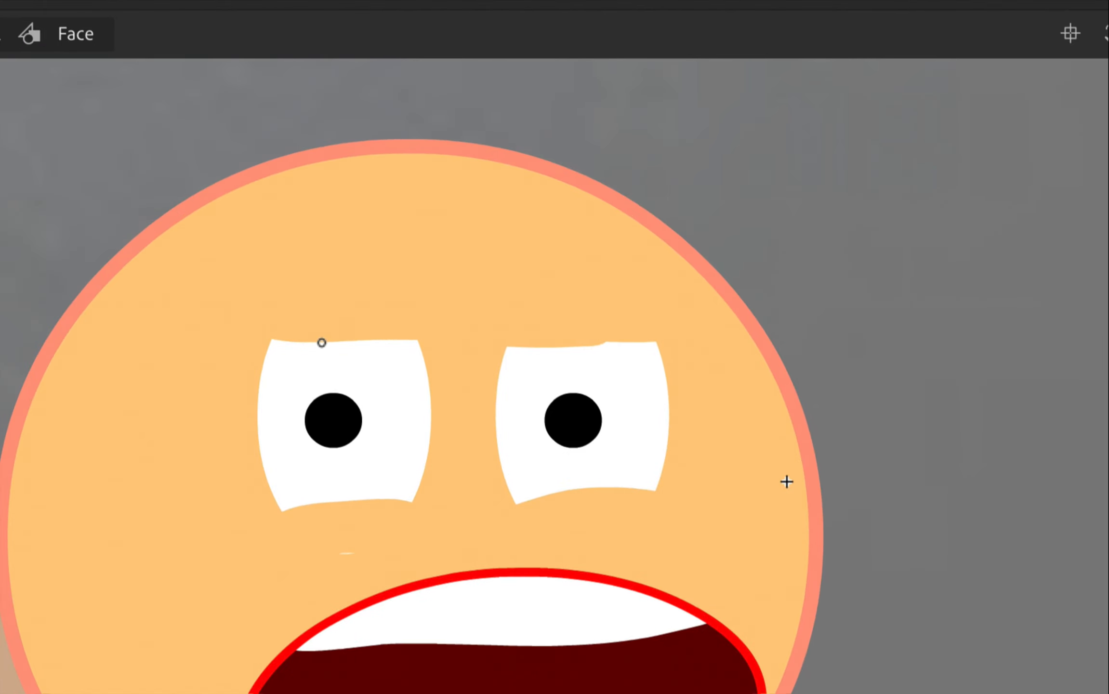
Brush a curved orange crease down the right side of each eye on frame 57, replacing the first trial stroke
left_click_drag(401, 287, 426, 438)
key("ctrl+z")
mouse_move(397, 285)
left_mouse_down()
mouse_move(426, 386)
mouse_move(425, 468)
mouse_move(405, 545)
left_mouse_up()
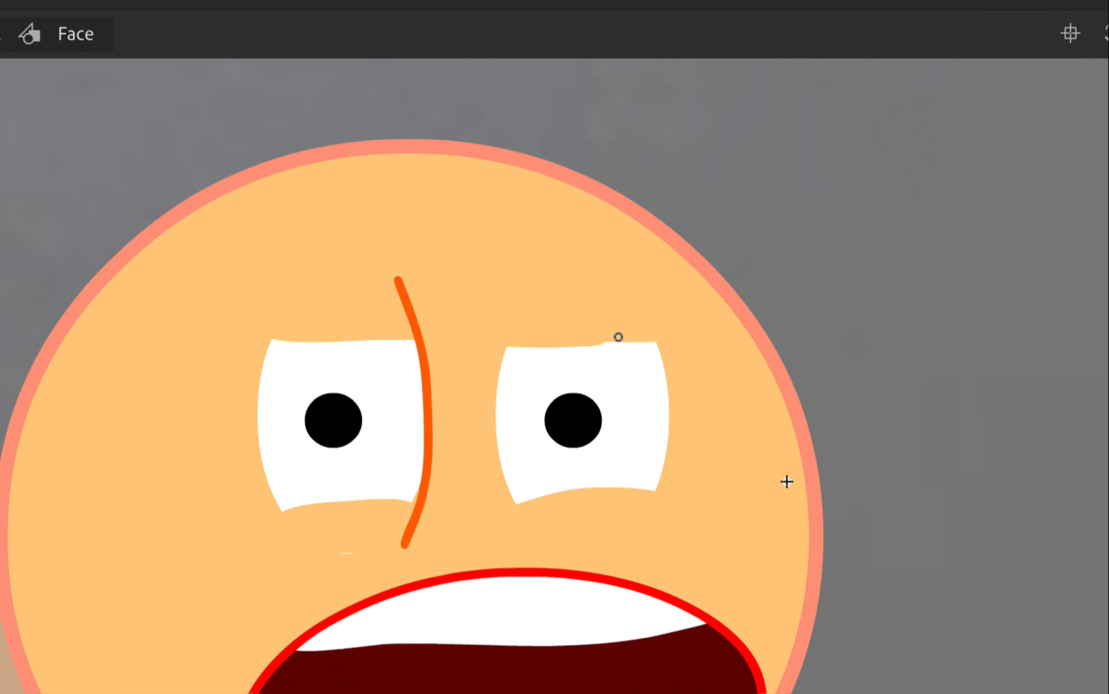
mouse_move(642, 304)
left_mouse_down()
mouse_move(667, 449)
mouse_move(630, 536)
left_mouse_up()
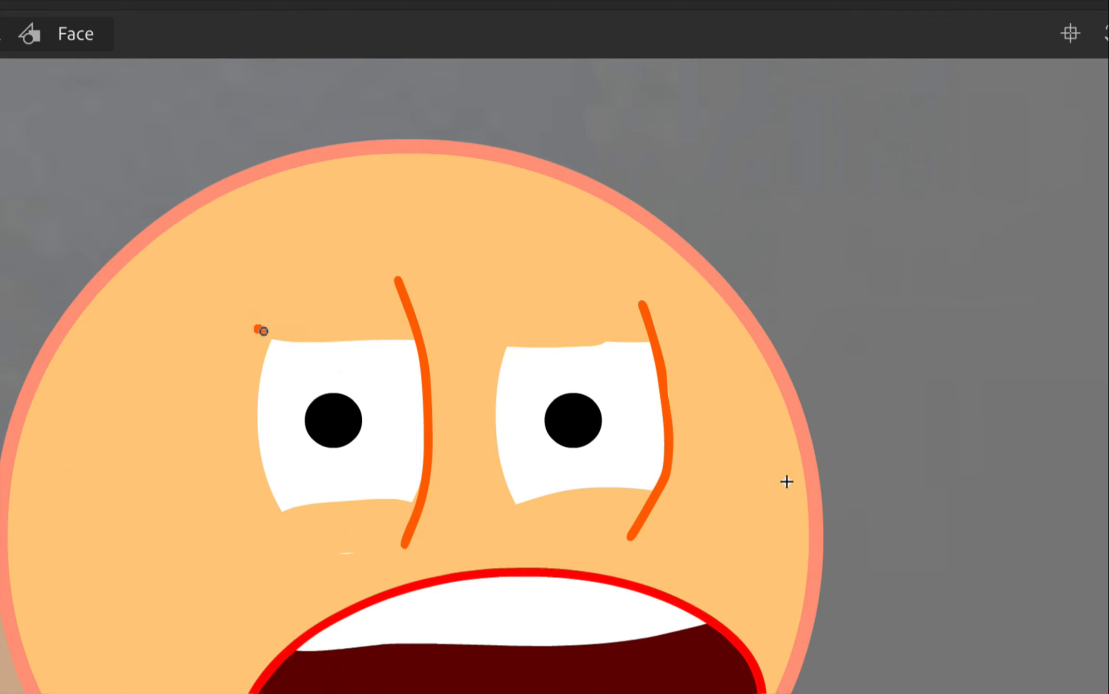
Brush orange eyelid lines along the upper and lower edges of both eye whites
mouse_move(264, 331)
left_mouse_down()
mouse_move(301, 343)
mouse_move(412, 339)
left_mouse_up()
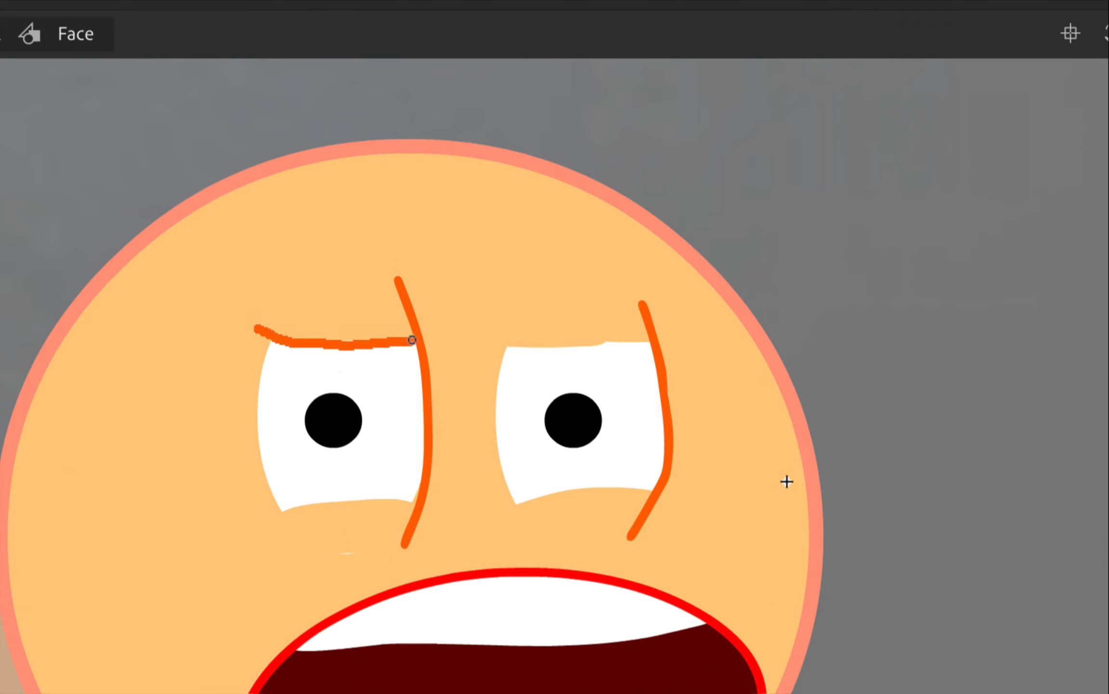
mouse_move(276, 519)
left_mouse_down()
mouse_move(315, 503)
mouse_move(419, 507)
left_mouse_up()
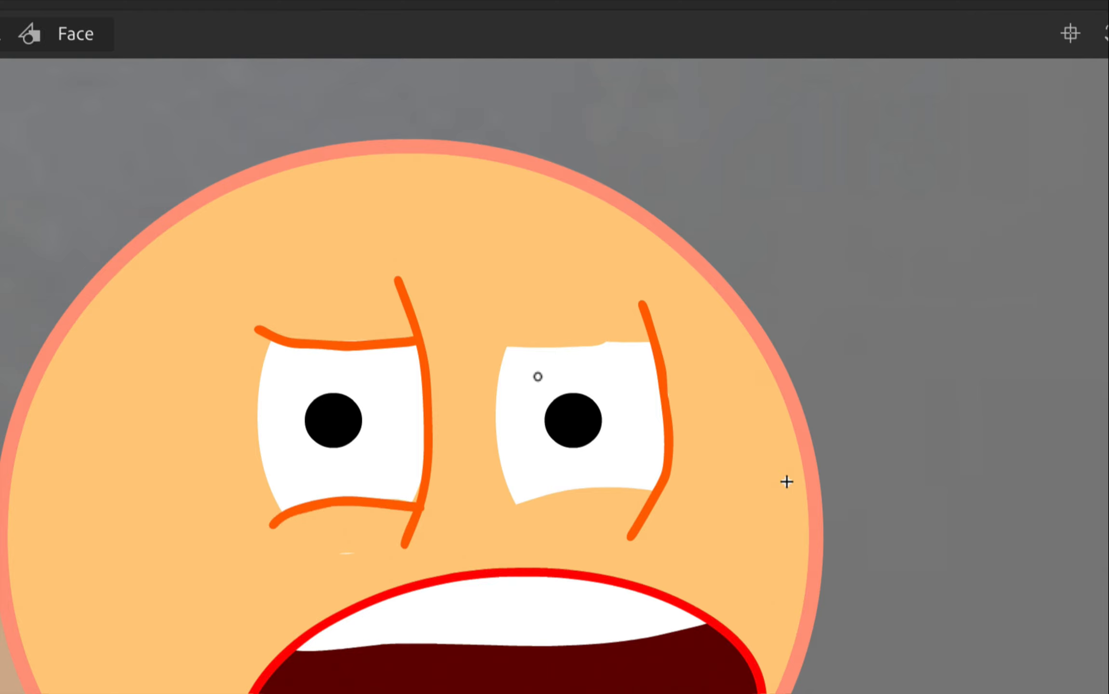
left_click_drag(493, 339, 650, 336)
mouse_move(507, 516)
left_mouse_down()
mouse_move(571, 483)
mouse_move(654, 493)
left_mouse_up()
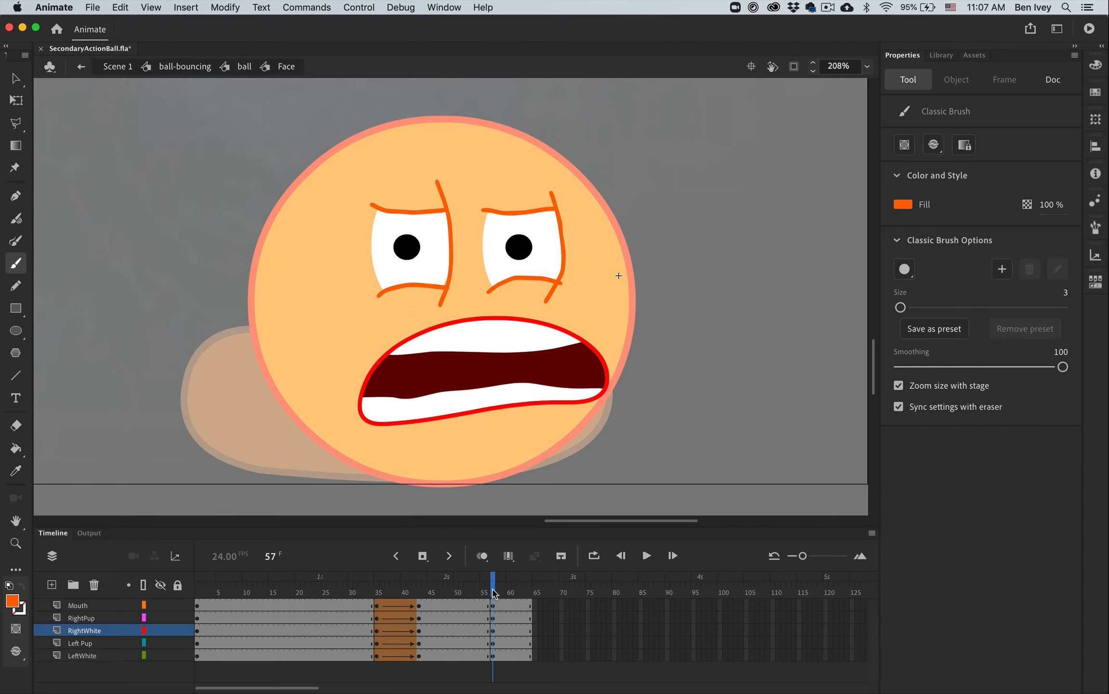
Insert keyframes at frame 58 on all five face layers, from Mouth down to LeftWhite
left_click_drag(494, 593, 498, 591)
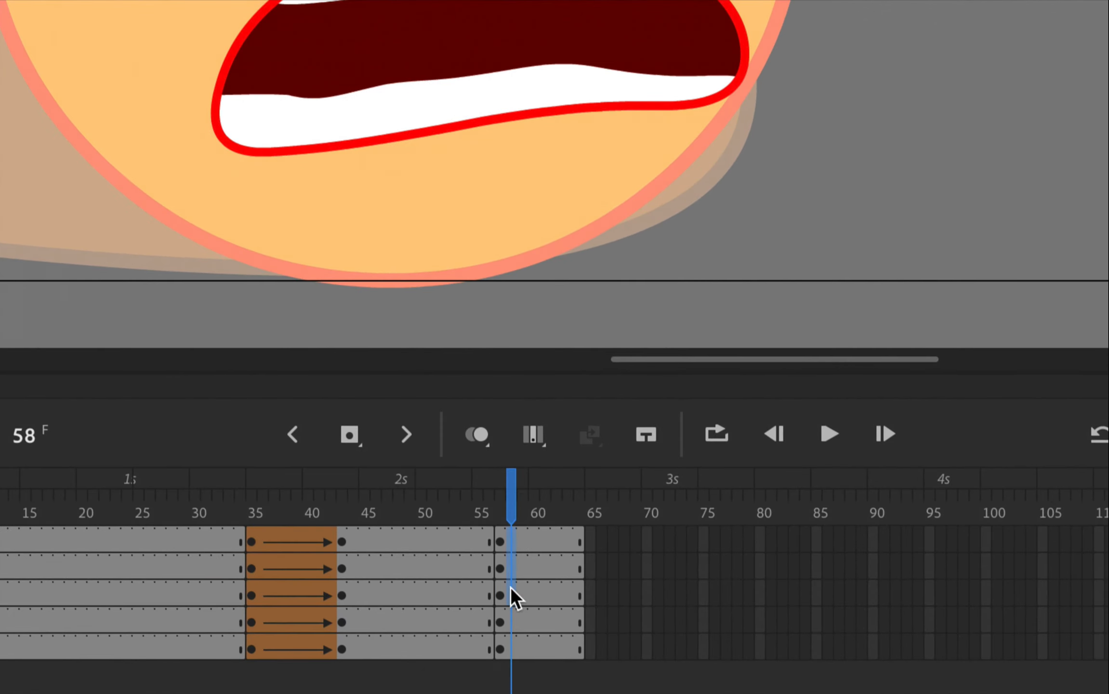
left_click_drag(510, 651, 504, 562)
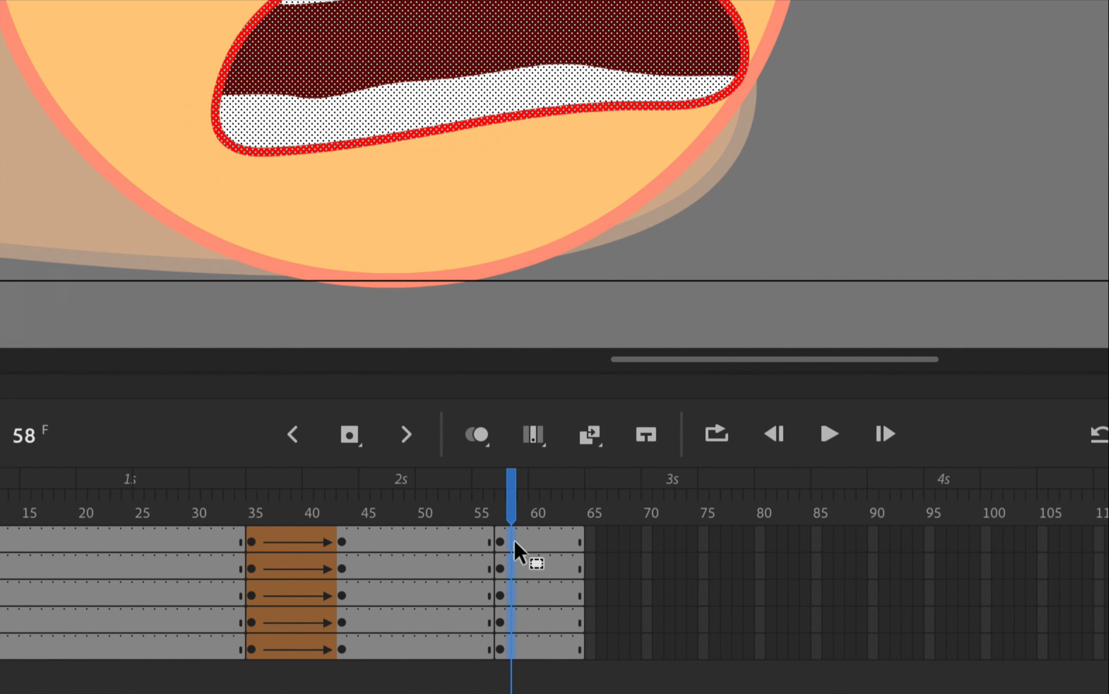
key("F6")
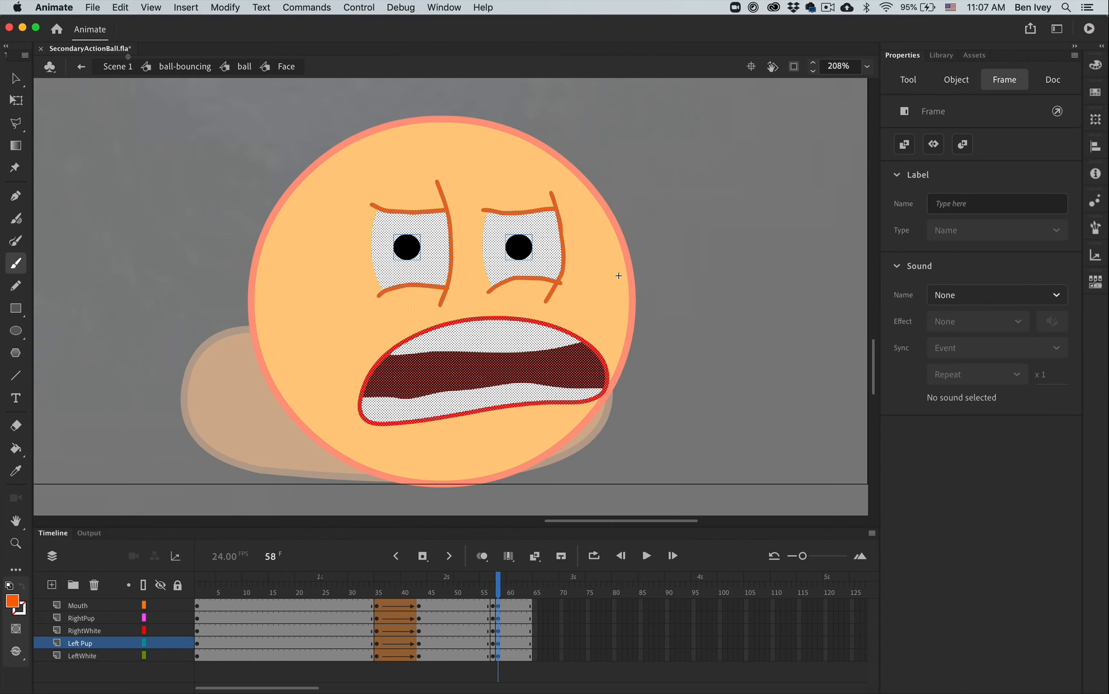
Move the whole frame 58 mouth toward the ball's right edge, rotate it slightly clockwise and flatten it from above with Free Transform
left_click(15, 81)
left_click(374, 318)
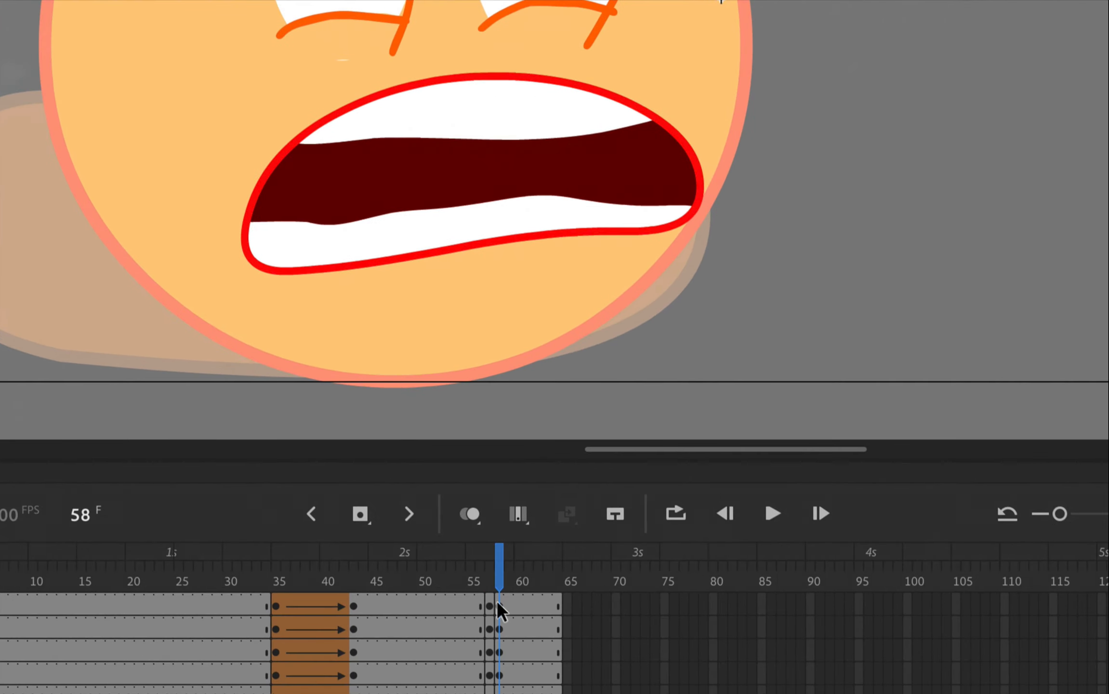
left_click(498, 606)
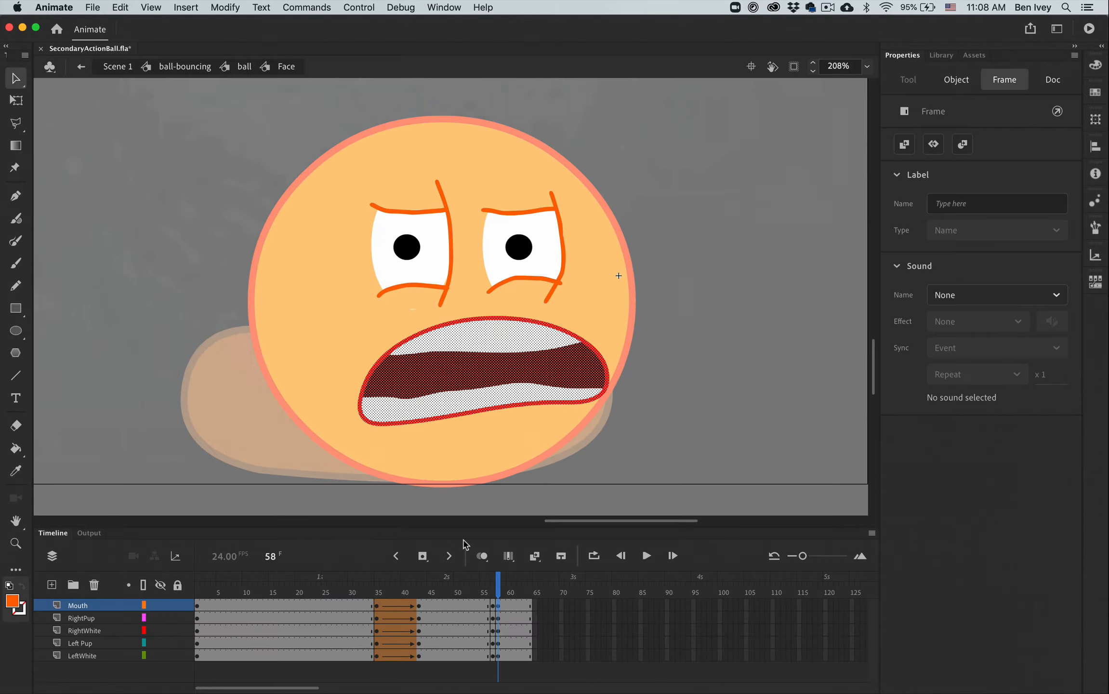
left_click(429, 187)
left_click_drag(459, 378, 496, 384)
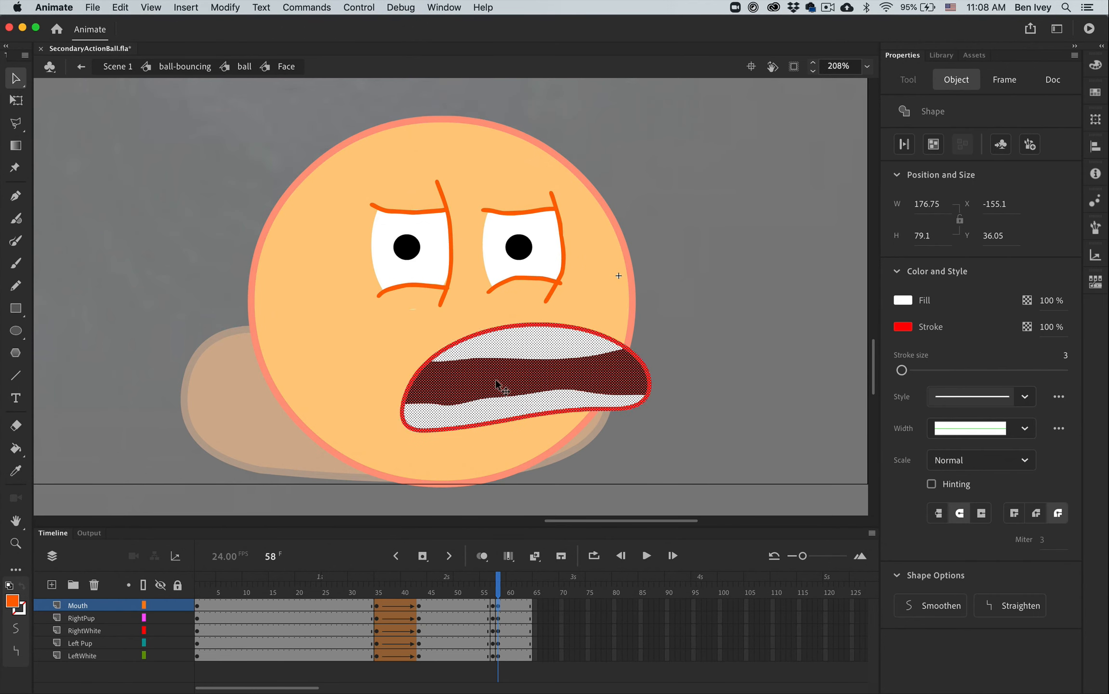
key("q")
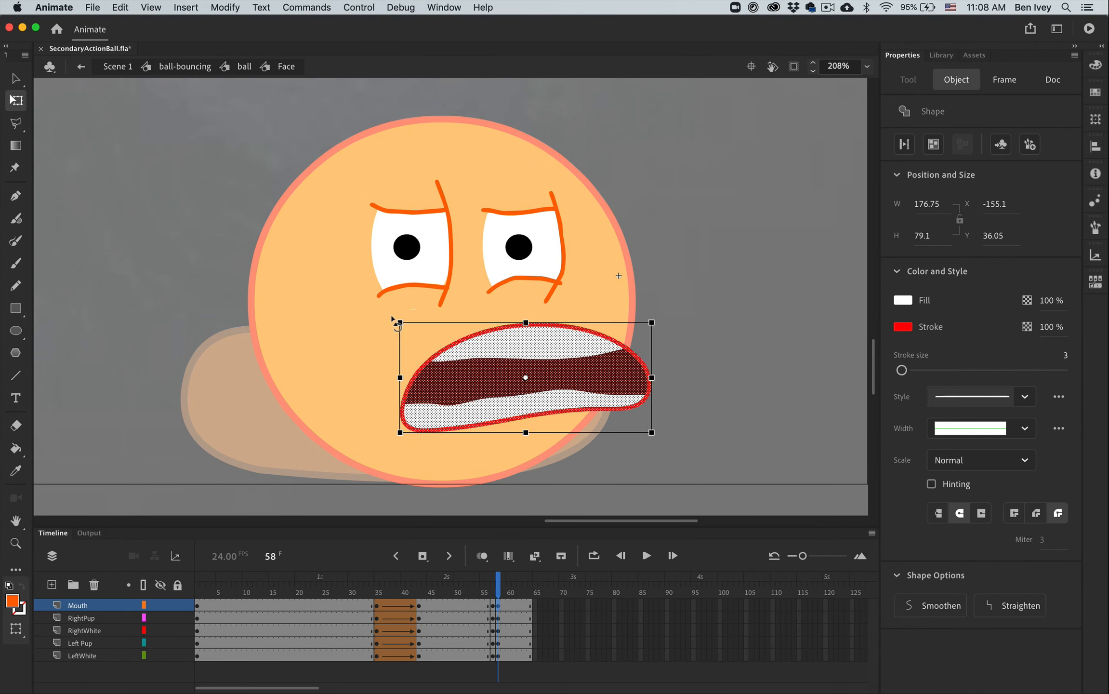
left_click_drag(392, 318, 392, 305)
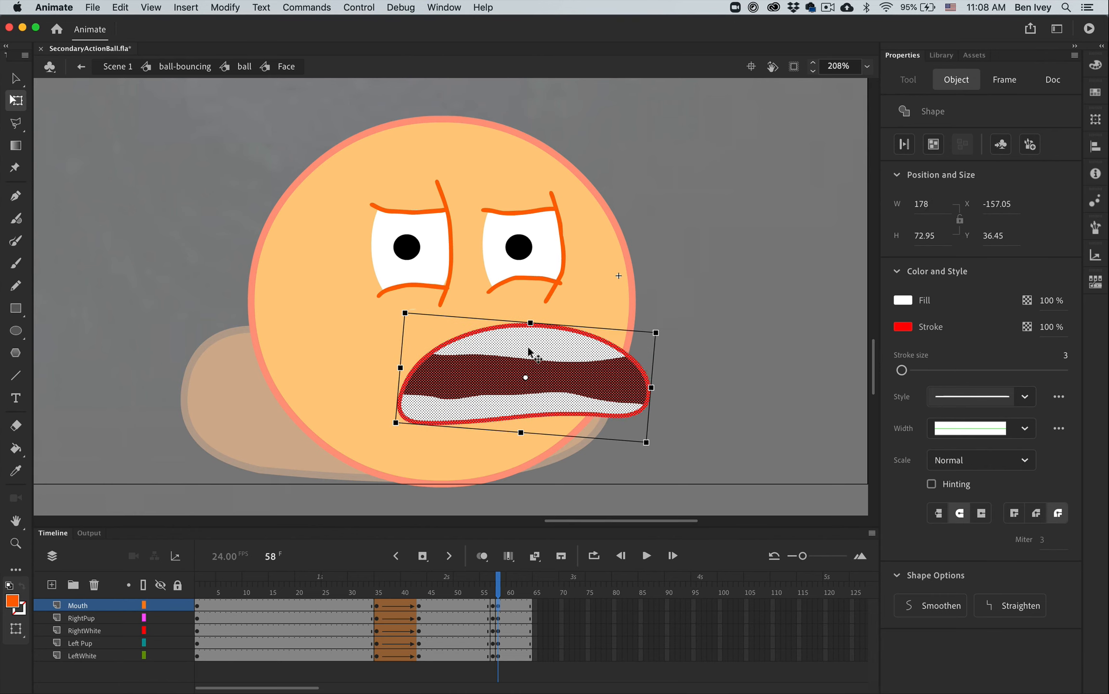
left_click_drag(529, 324, 530, 336)
left_click(705, 386)
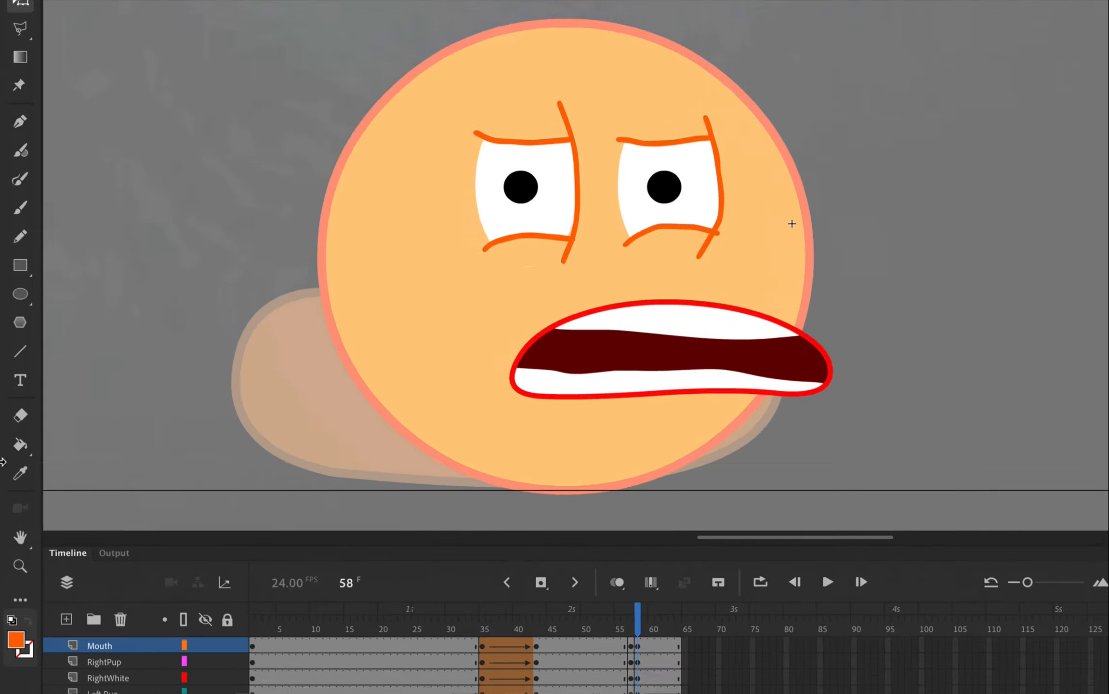
Fill the dark red mouth interior with white using the Paint Bucket
left_click(15, 449)
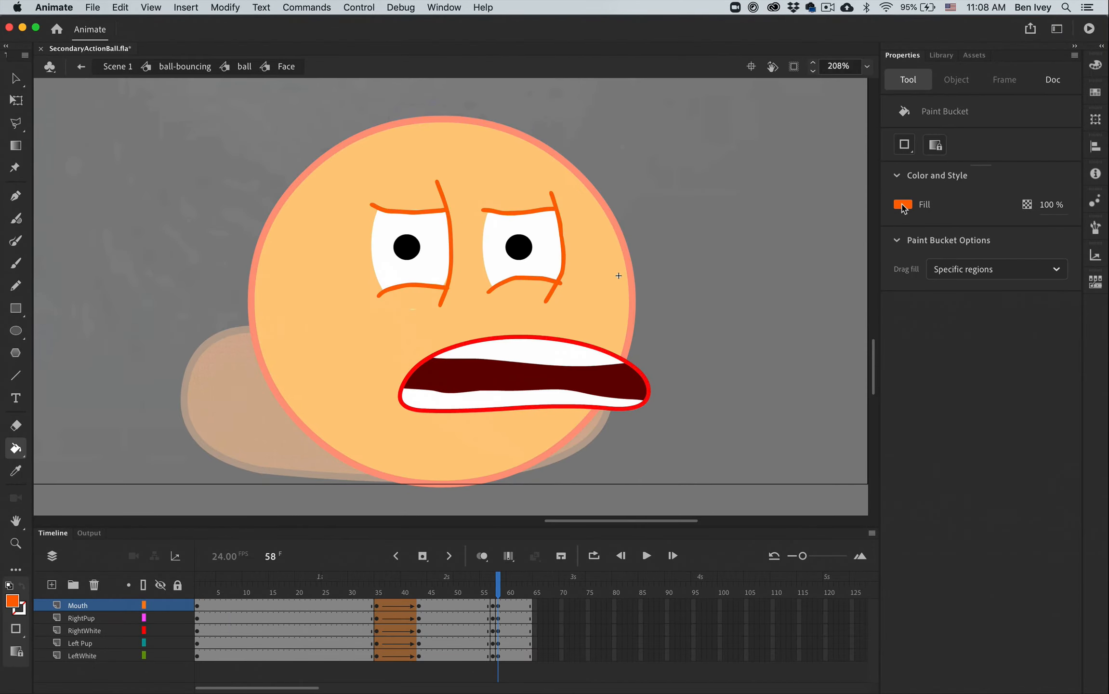
left_click(902, 206)
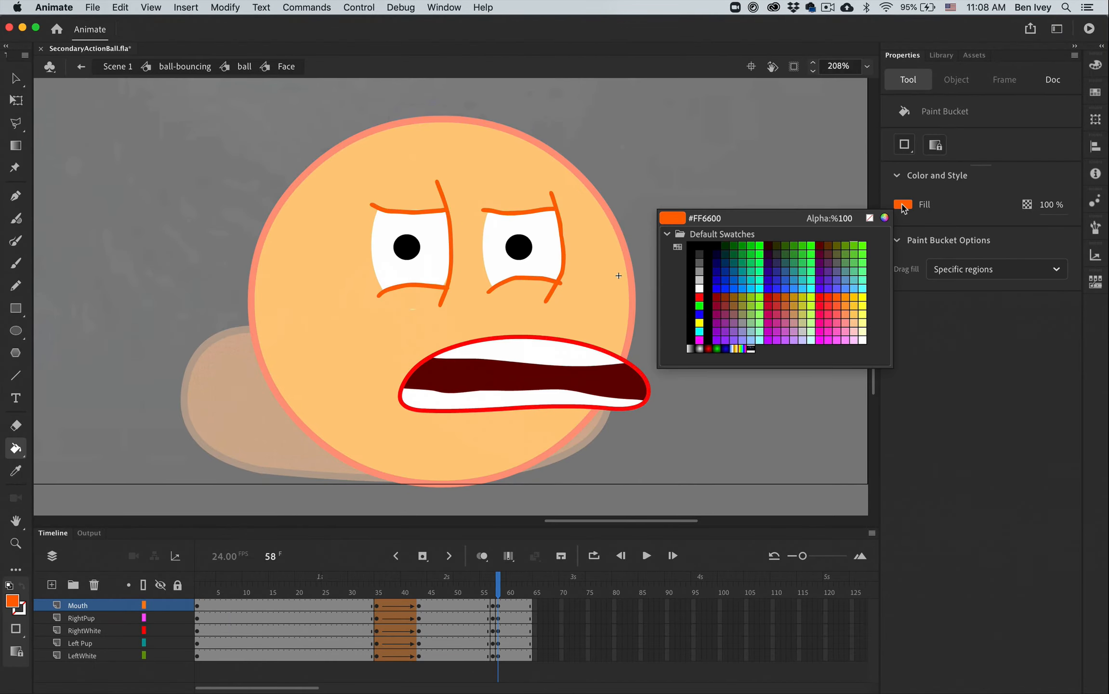
left_click(699, 288)
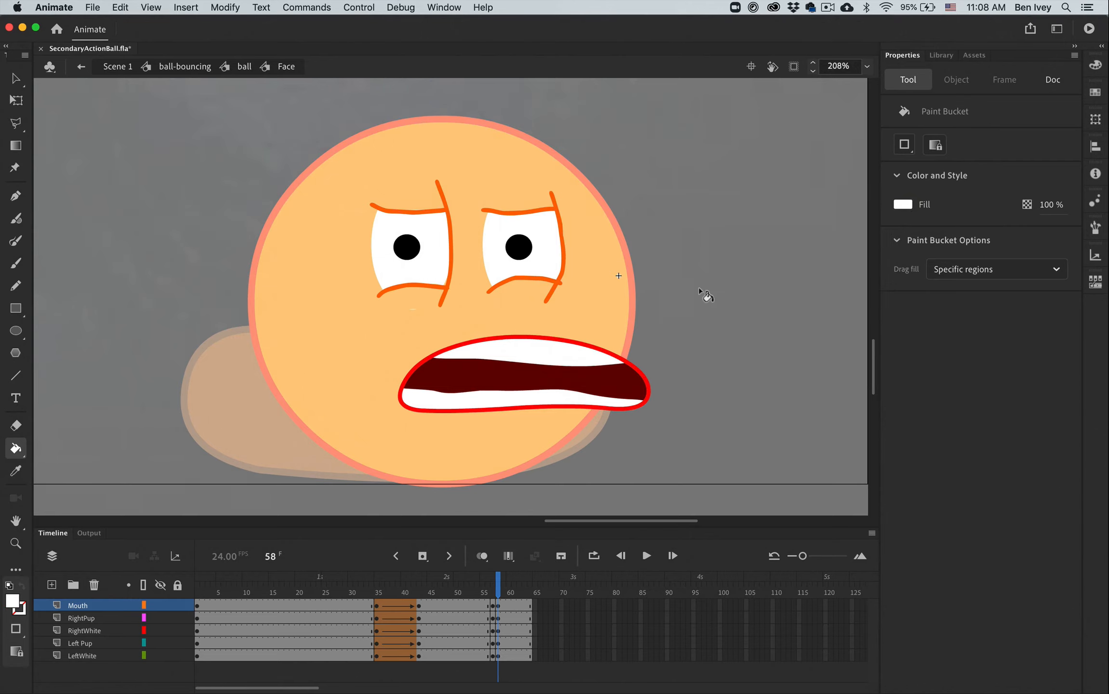
left_click(503, 376)
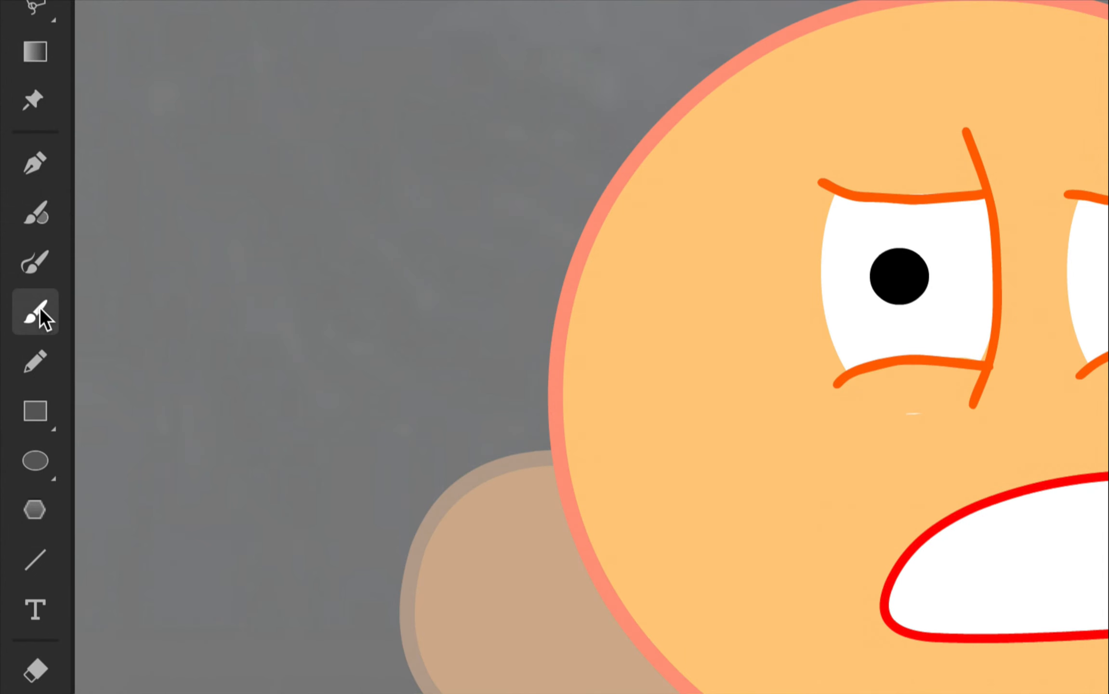
Set the Classic Brush fill to black and brush an arched dividing line across the full width of the white mouth
left_click(38, 313)
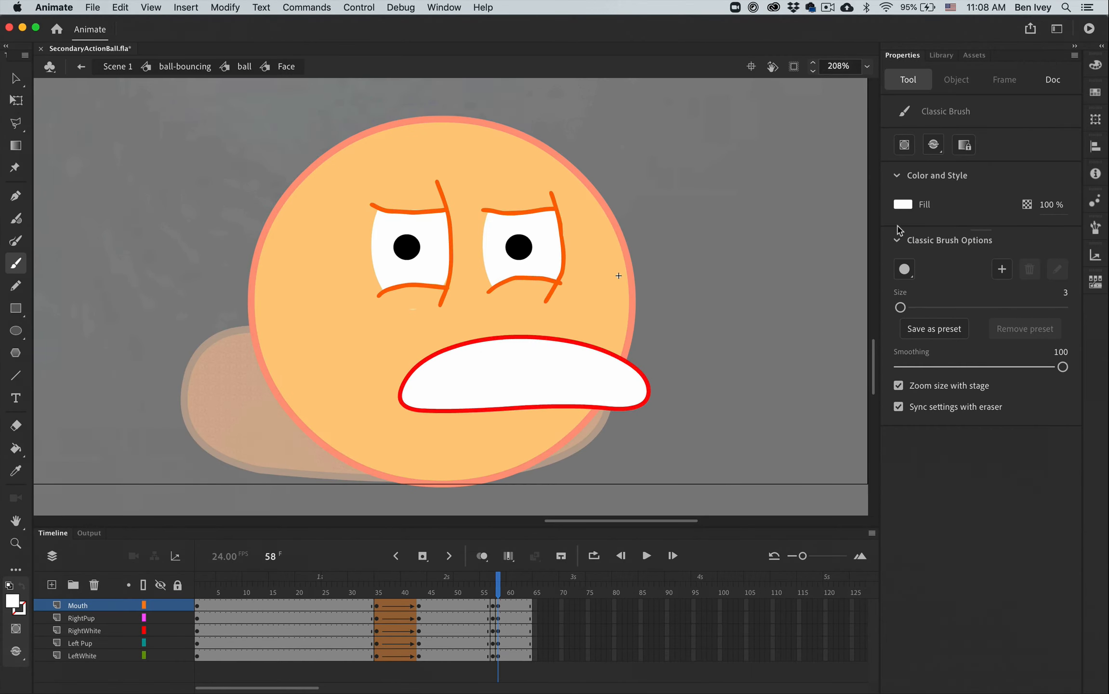
left_click(902, 204)
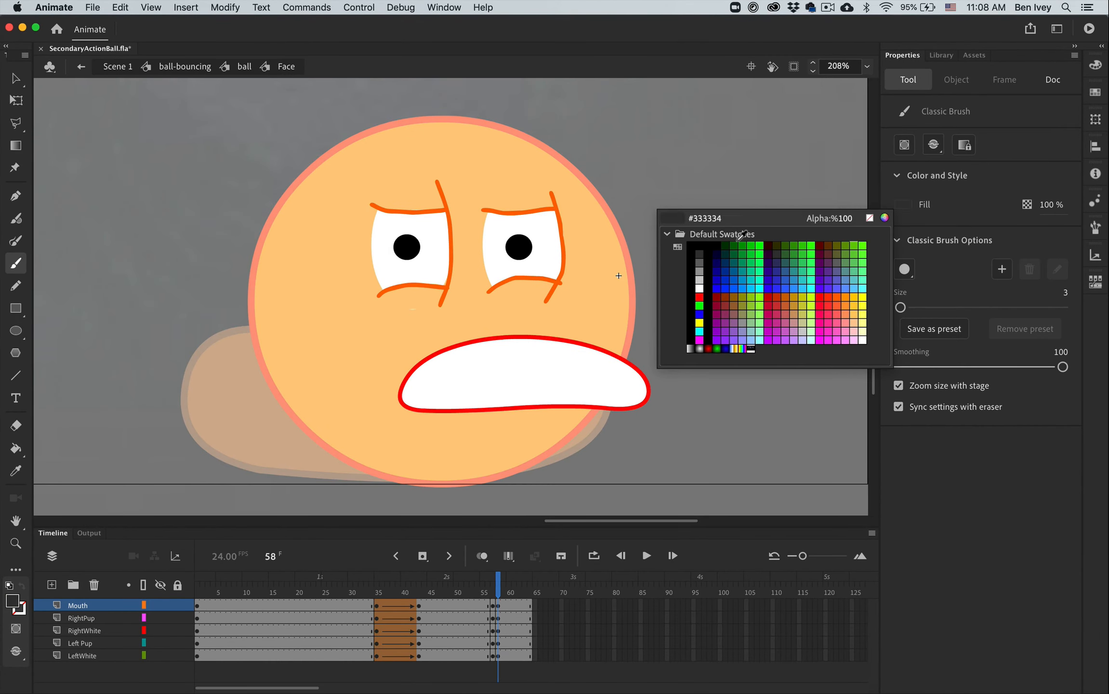
left_click(701, 244)
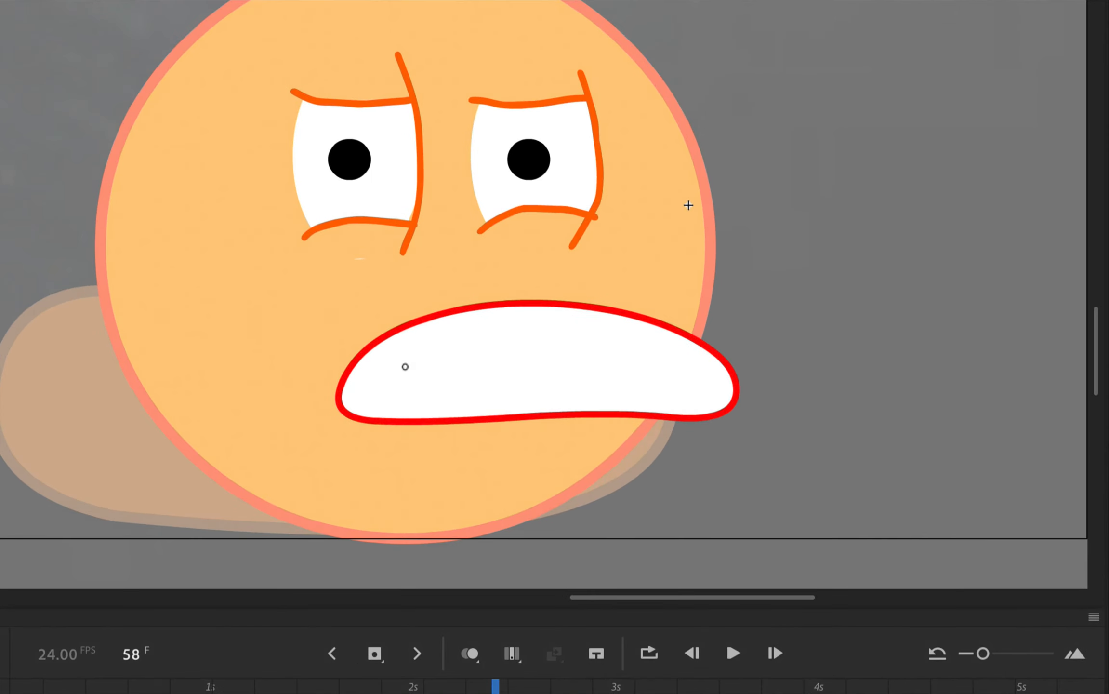
mouse_move(348, 381)
left_mouse_down()
mouse_move(542, 360)
mouse_move(613, 365)
mouse_move(738, 400)
left_mouse_up()
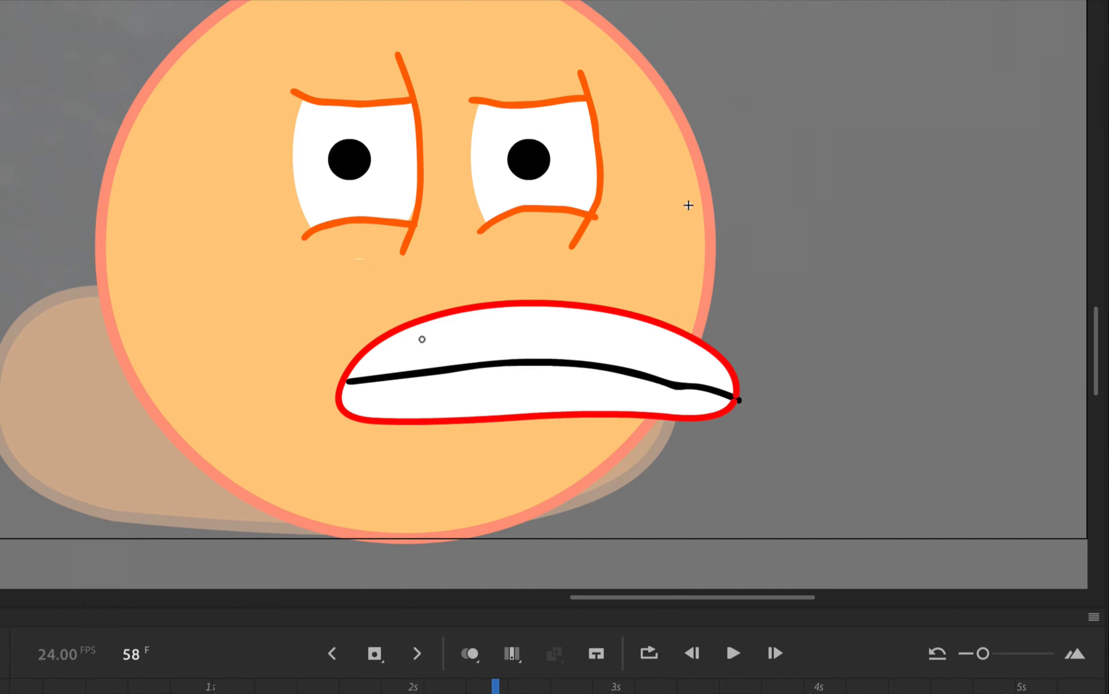
Brush short black strokes separating the upper and lower teeth, and add a short curved line below the mouth's left end
left_click_drag(434, 322, 429, 373)
left_click_drag(487, 346, 484, 367)
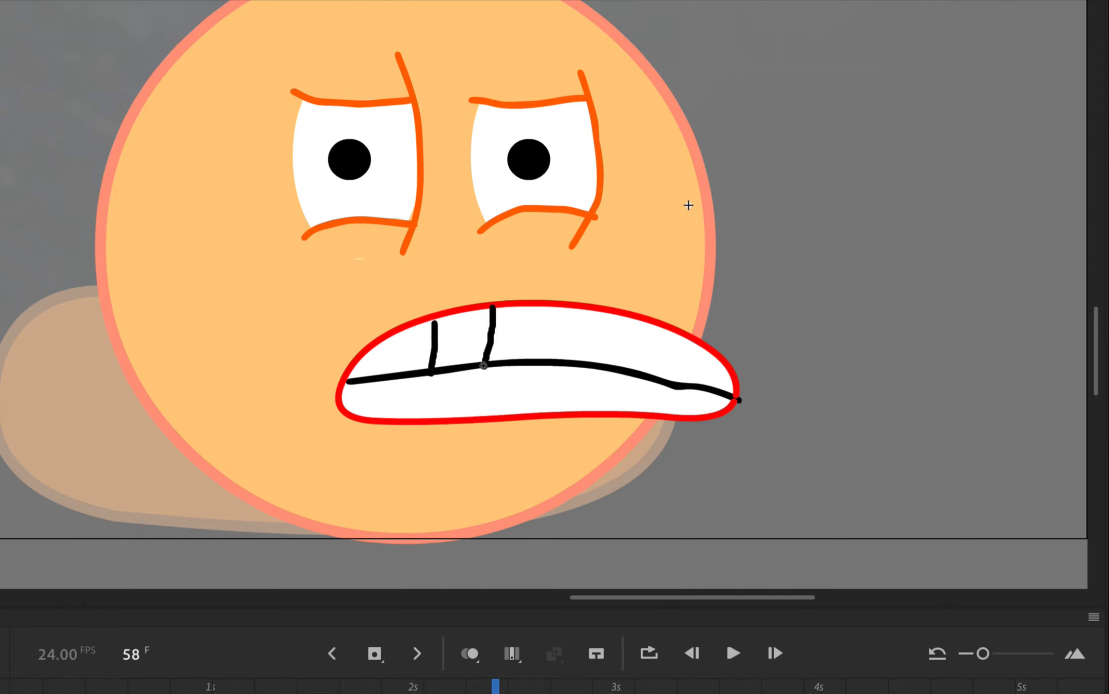
left_click_drag(533, 305, 526, 362)
left_click_drag(594, 314, 581, 363)
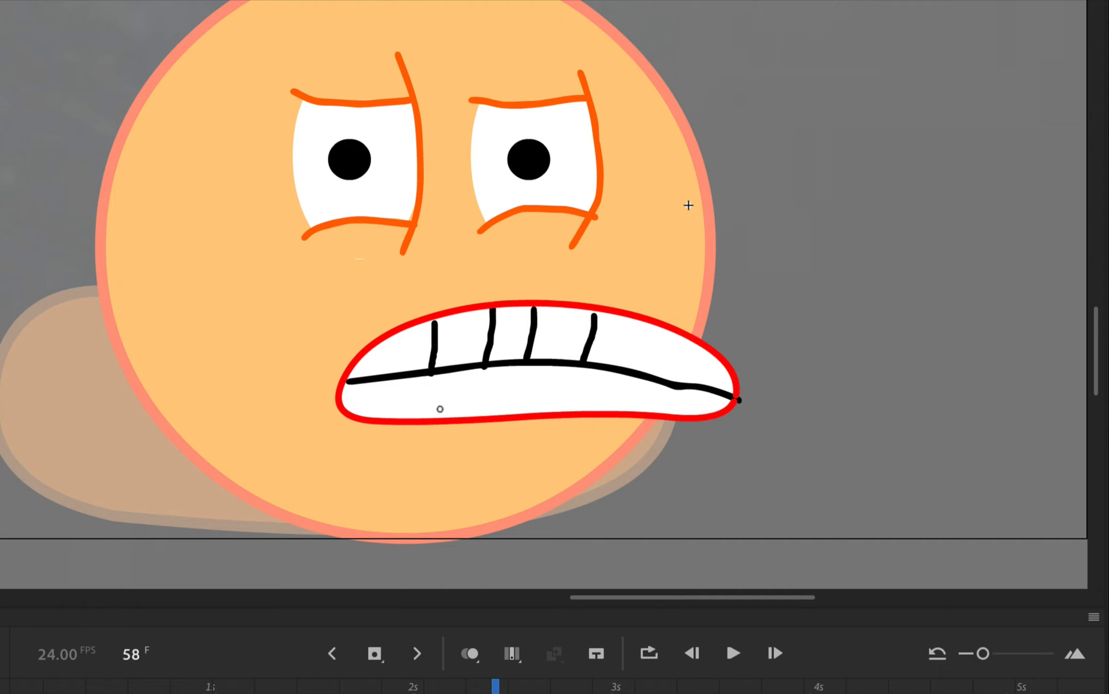
left_click_drag(402, 381, 397, 418)
left_click_drag(459, 371, 453, 419)
left_click_drag(504, 369, 503, 414)
left_click_drag(556, 369, 549, 409)
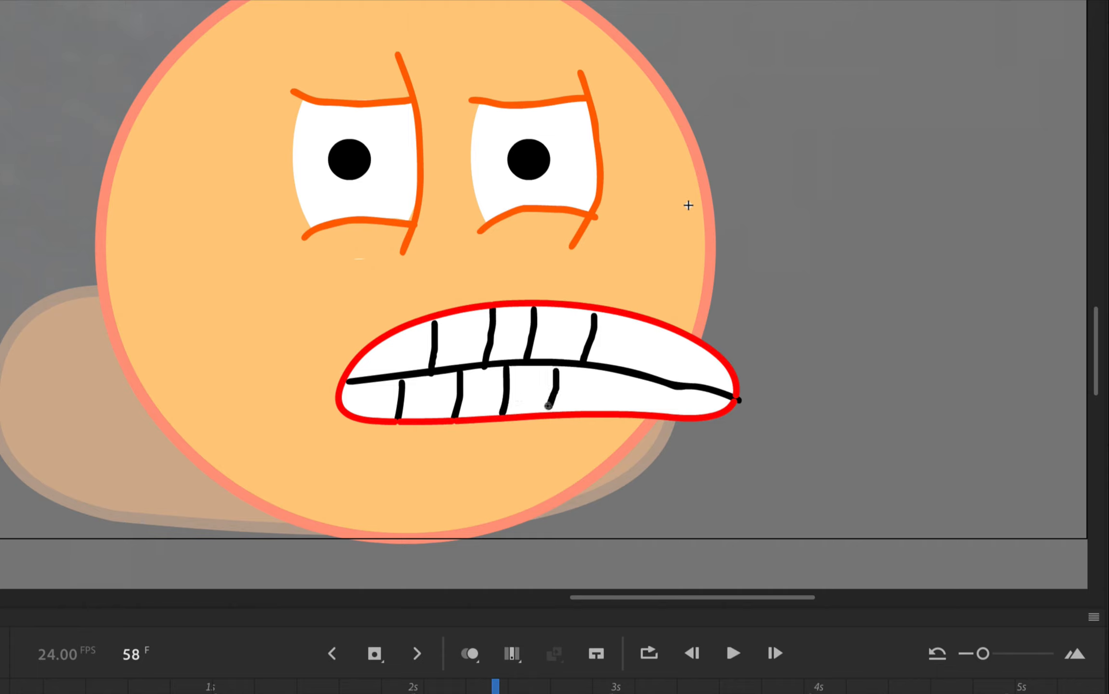
mouse_move(641, 321)
left_mouse_down()
mouse_move(629, 364)
mouse_move(599, 410)
left_mouse_up()
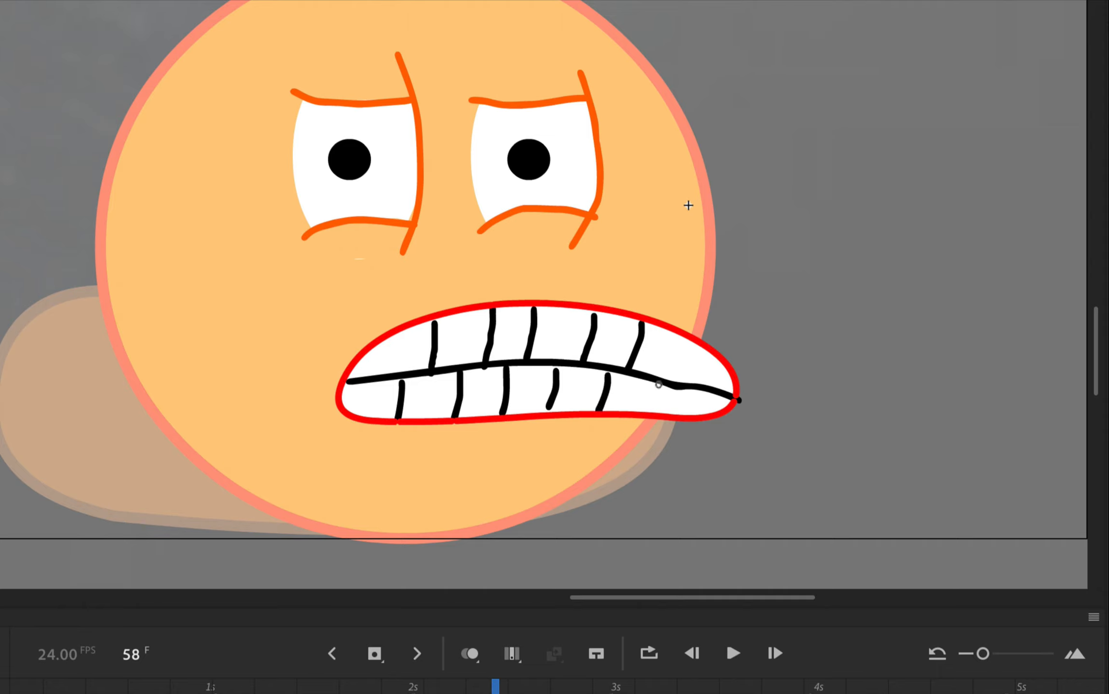
left_click_drag(659, 384, 647, 410)
left_click_drag(678, 331, 665, 368)
mouse_move(356, 438)
left_mouse_down()
mouse_move(433, 448)
mouse_move(457, 438)
left_mouse_up()
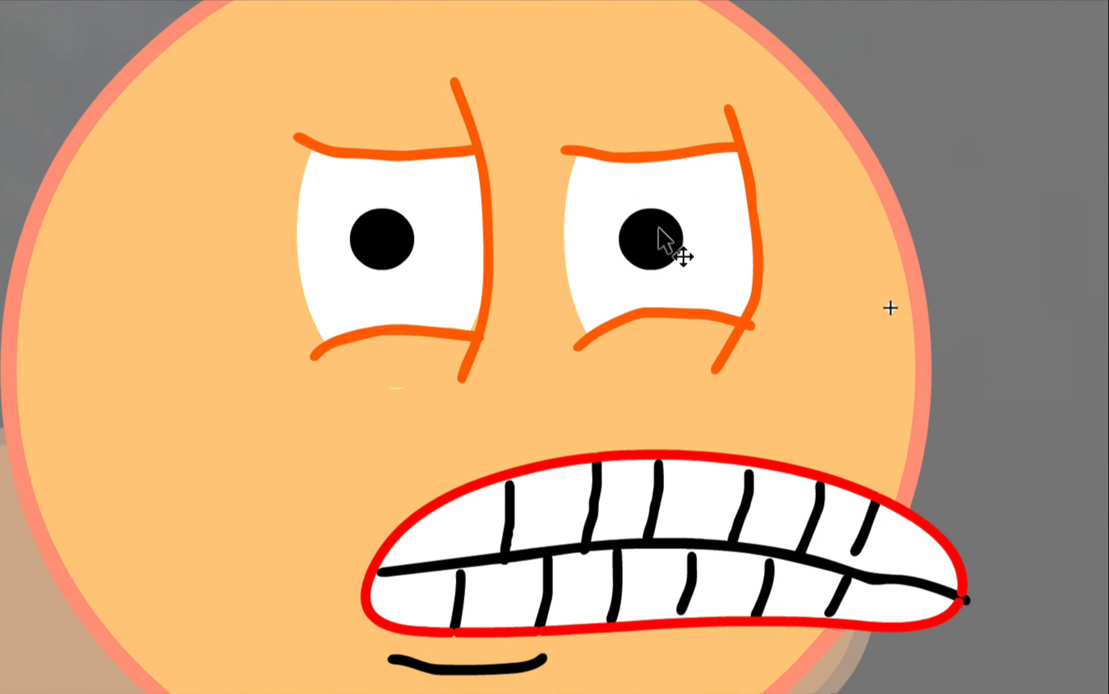
Delete both pupils and both eye whites from frame 58
left_click(649, 248)
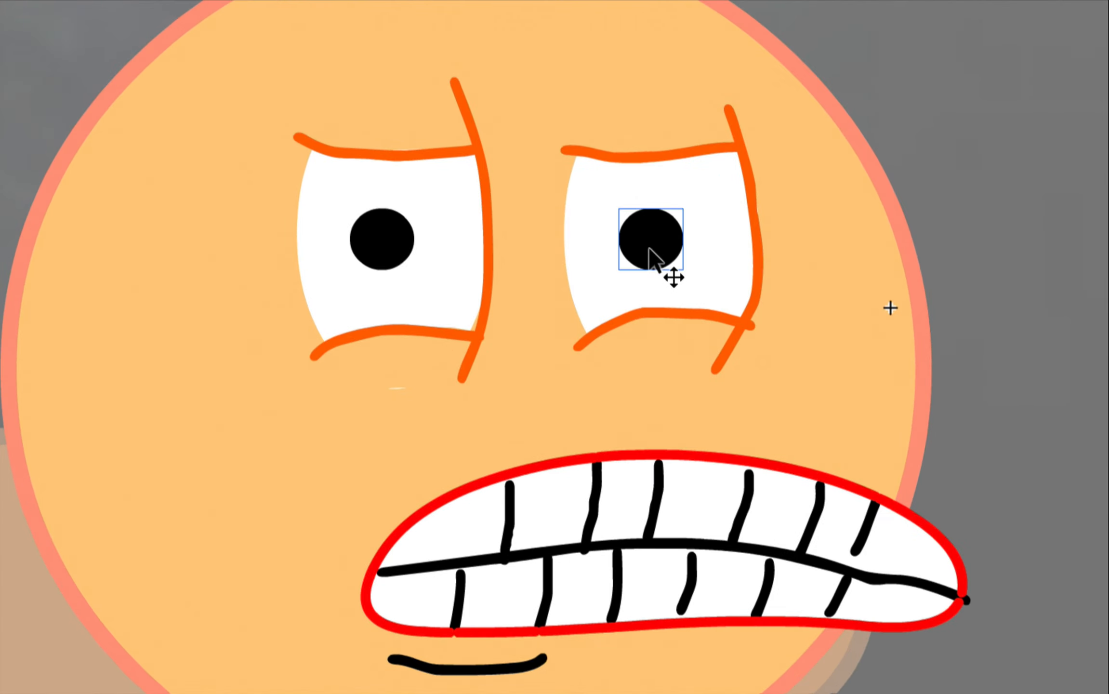
key("Delete")
left_click(387, 237)
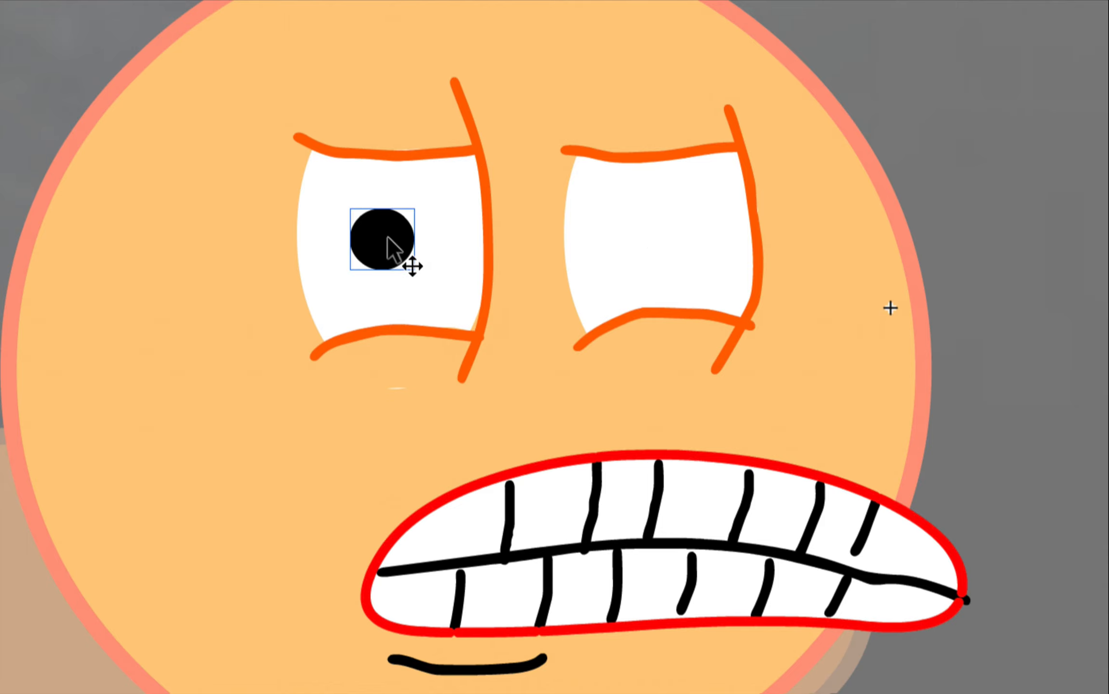
key("Delete")
left_click(452, 283)
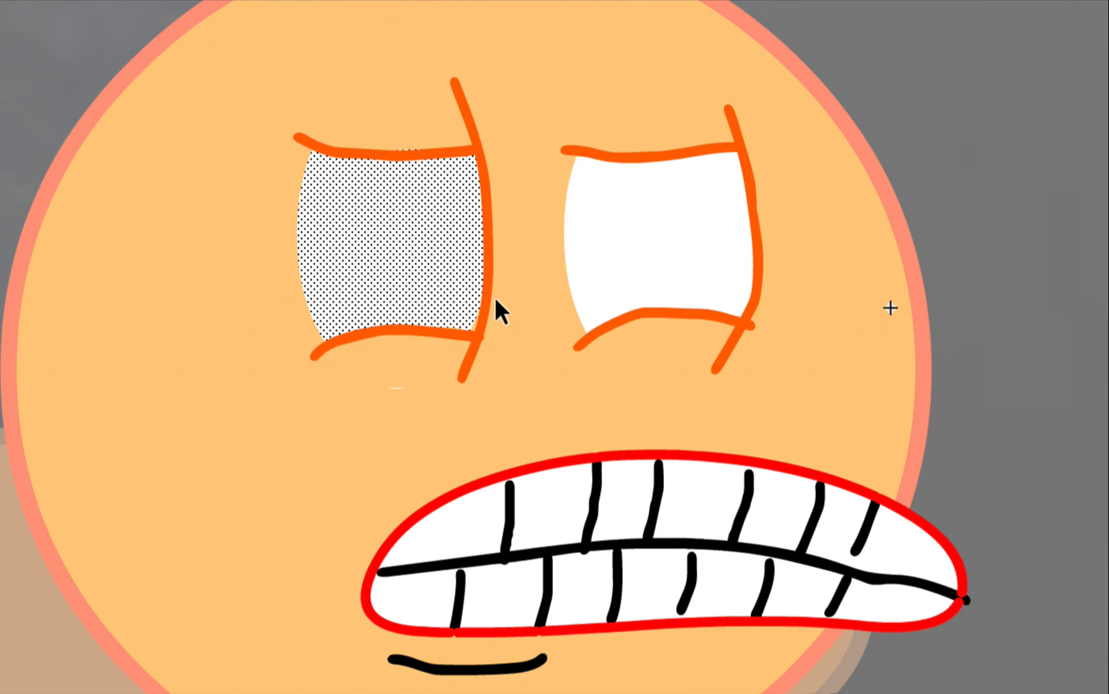
key("Delete")
left_click(674, 267)
key("Delete")
Delete the orange outlines of both eyes and the stray light sliver left below the left eye
left_click(753, 226)
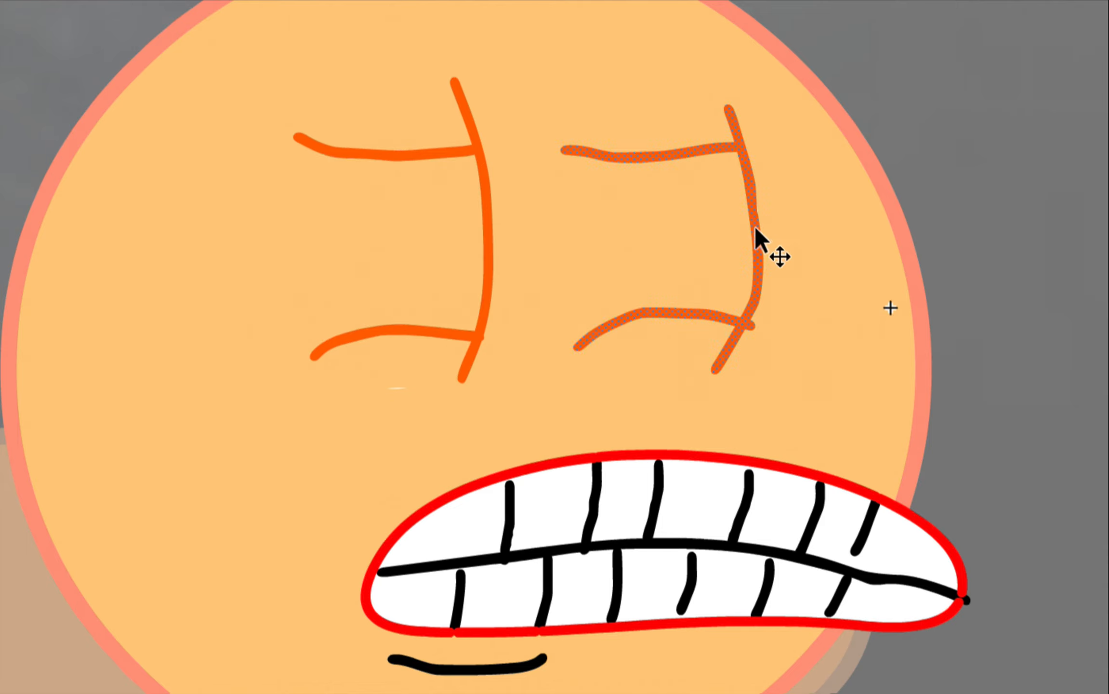
key("Delete")
left_click(486, 243)
key("Delete")
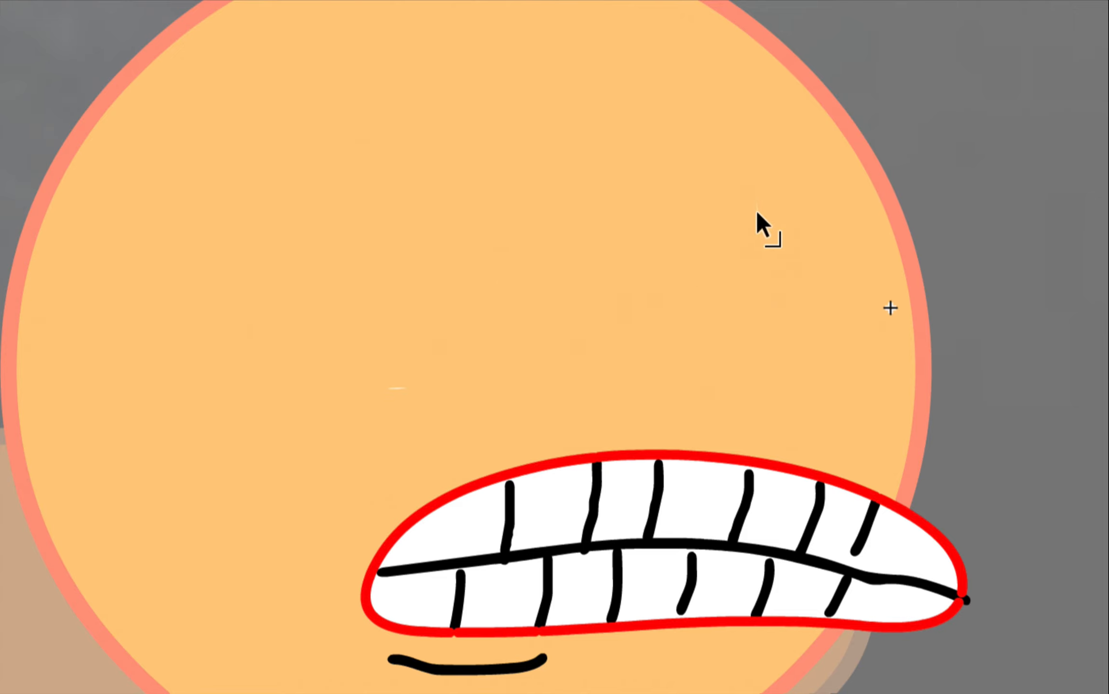
left_click_drag(375, 363, 440, 405)
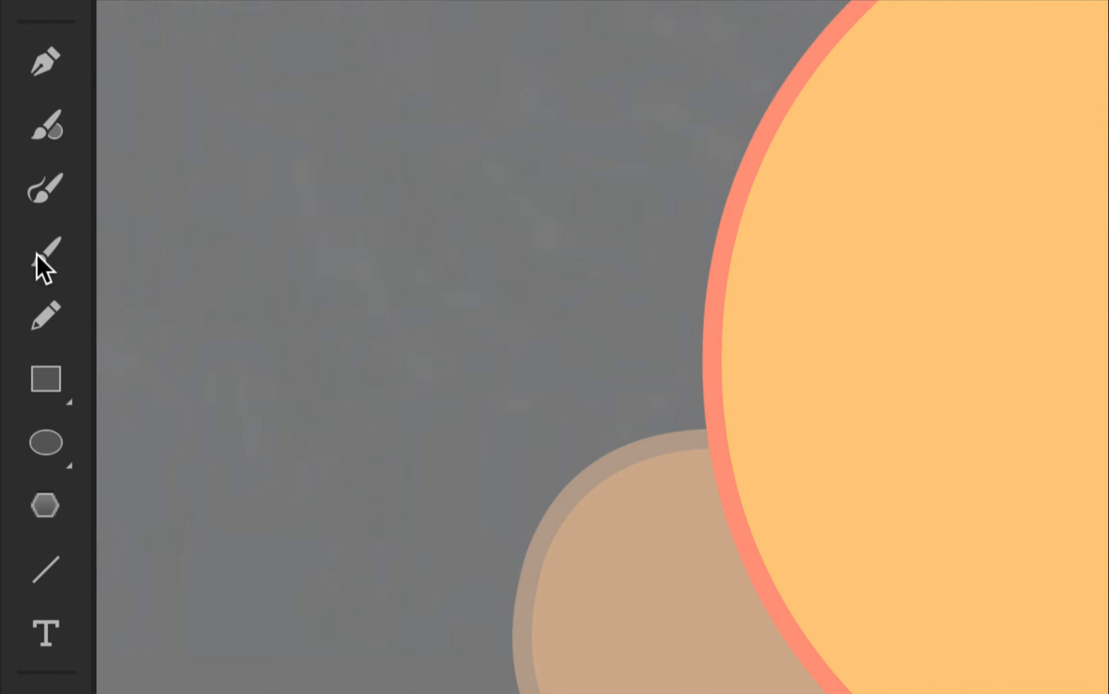
Set the Classic Brush fill to orange and brush short converging strokes for the squeezed-shut eyes above the teeth on frame 58
left_click(36, 255)
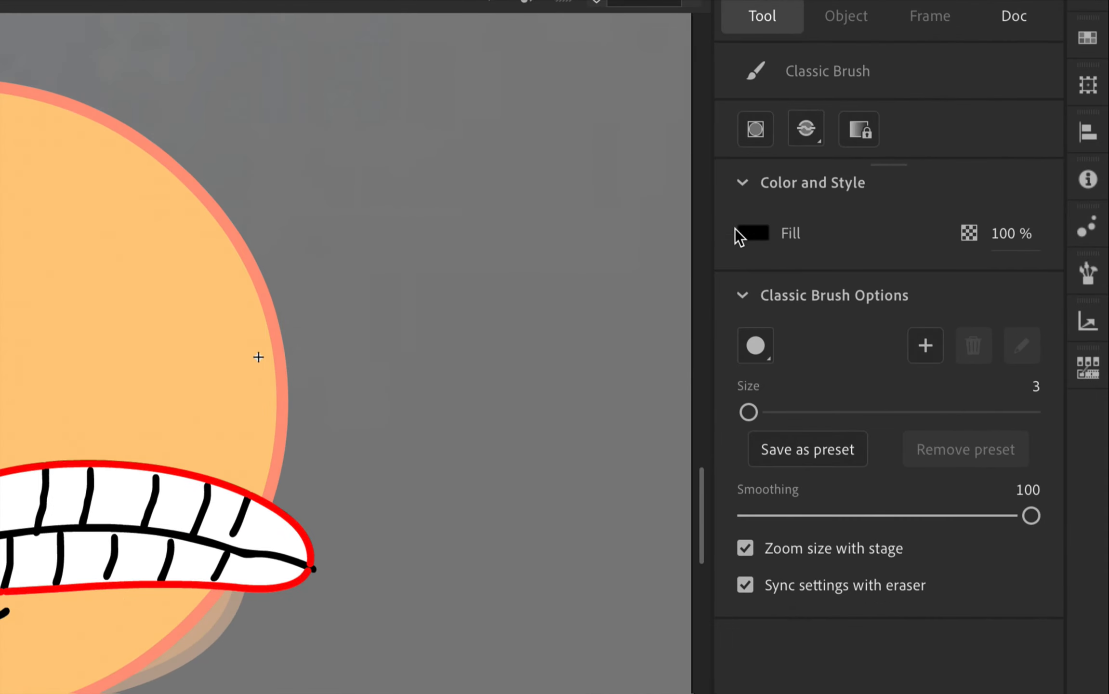
left_click(753, 234)
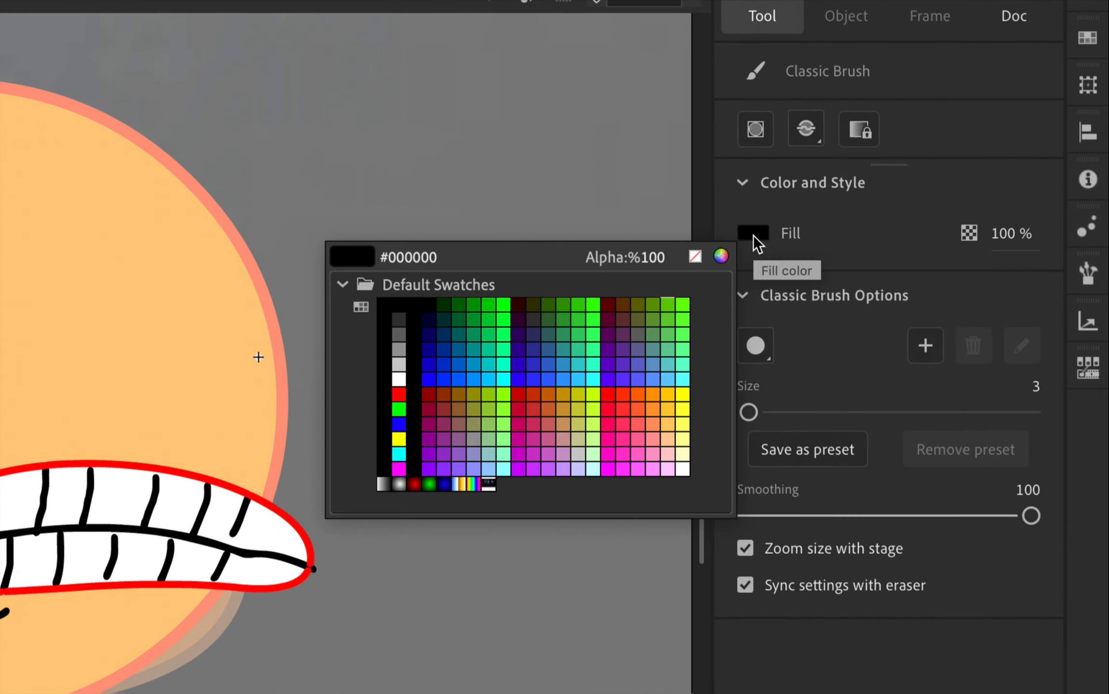
left_click(639, 396)
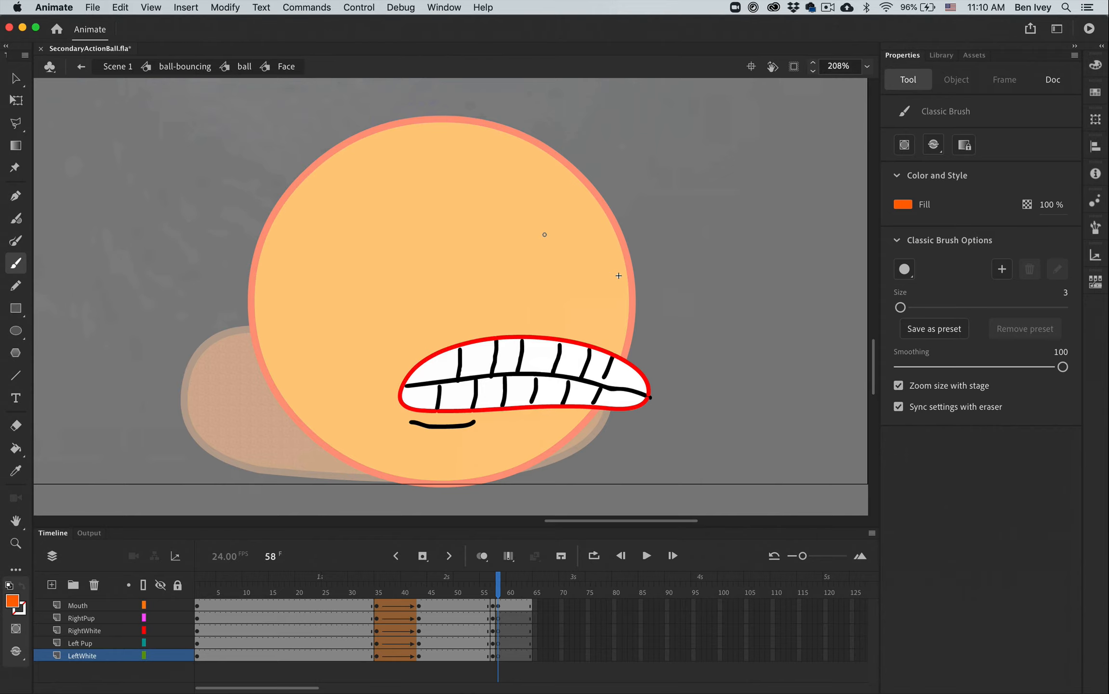
mouse_move(544, 235)
left_mouse_down()
mouse_move(575, 286)
mouse_move(551, 288)
mouse_move(547, 268)
left_mouse_up()
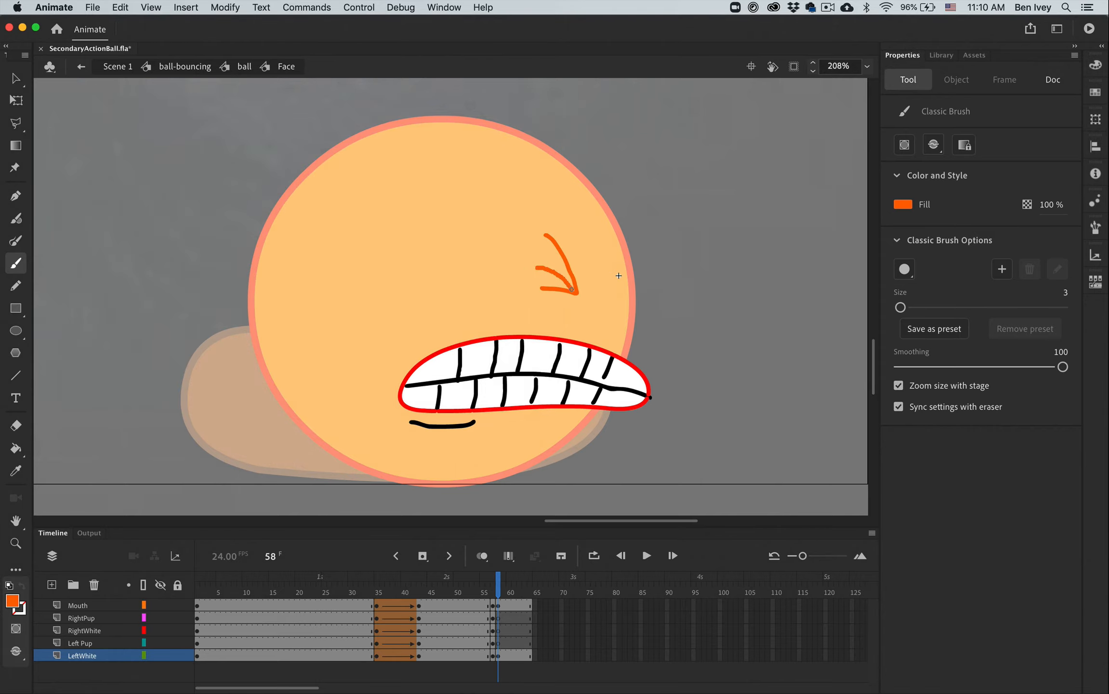
left_click_drag(556, 224, 577, 240)
left_click_drag(617, 255, 629, 294)
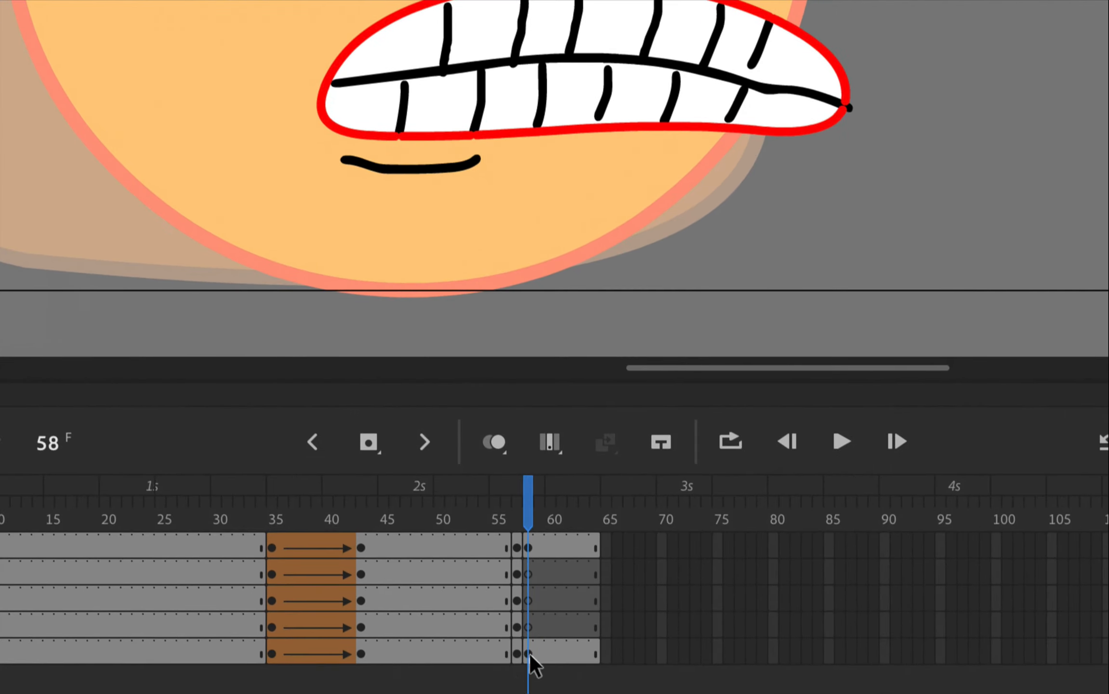
left_click(527, 652)
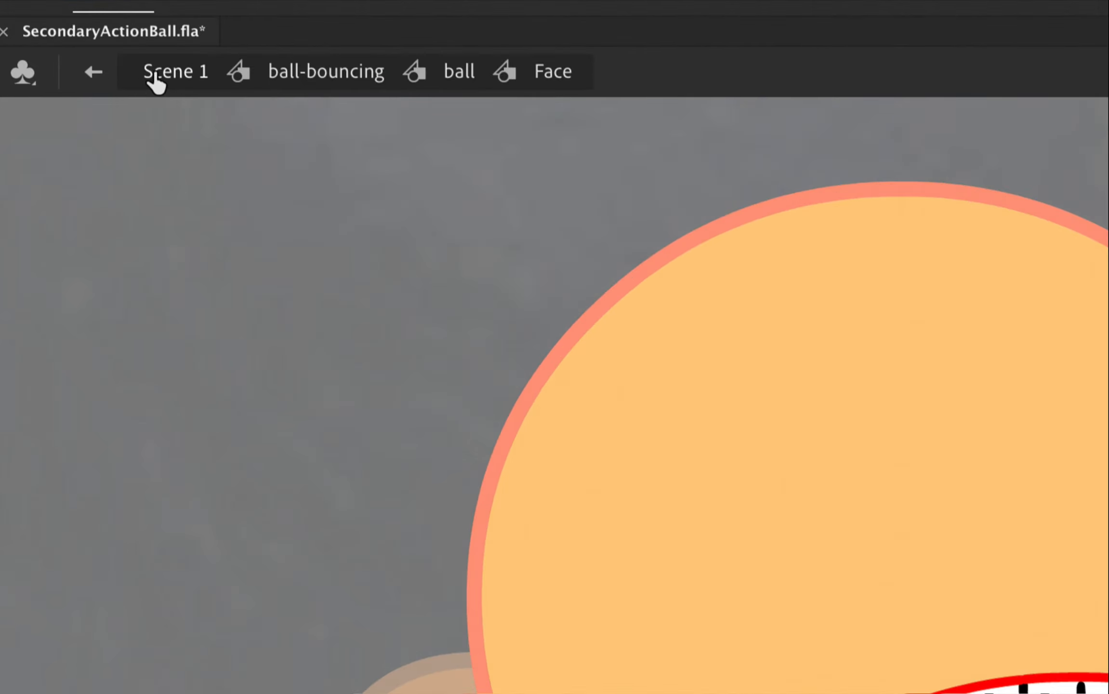
Return to Scene 1, scrub from frame 57 to frame 64, and play the animation with the whole stage in view
left_click(155, 77)
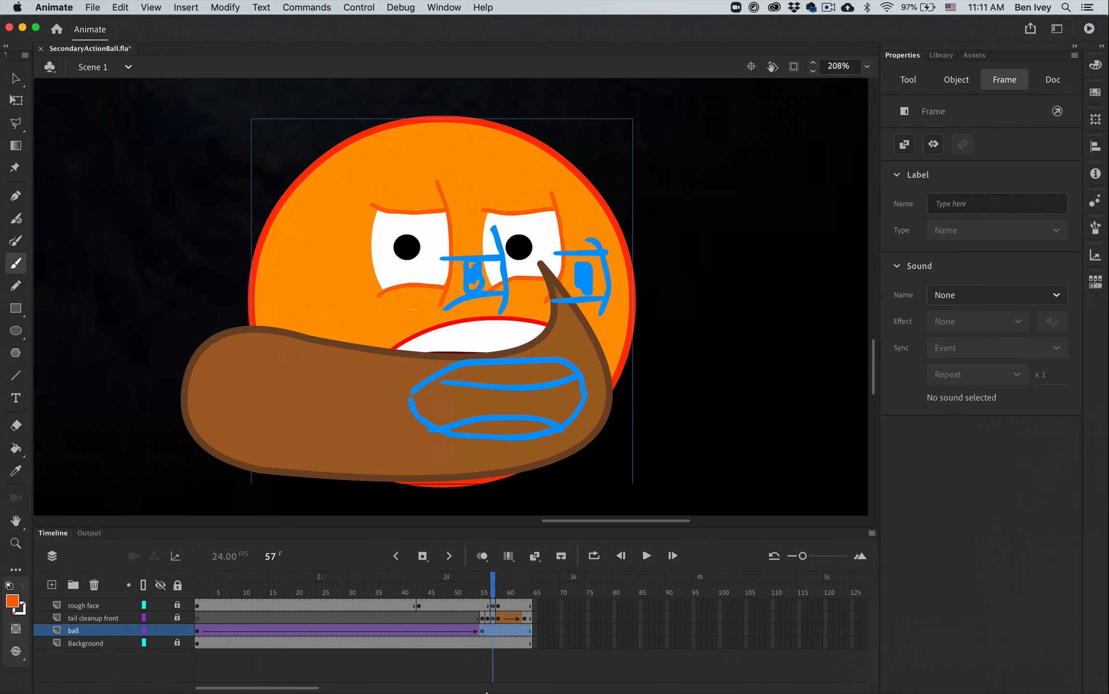
left_click(495, 589)
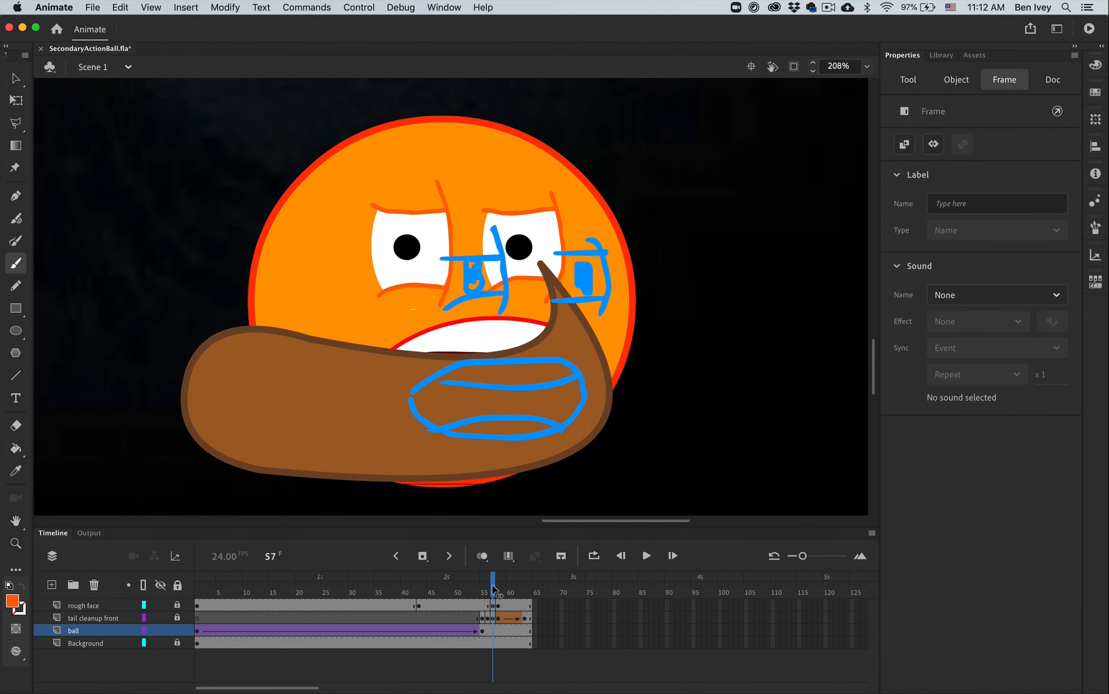
left_click_drag(494, 589, 535, 594)
key("super+minus")
key("super+minus")
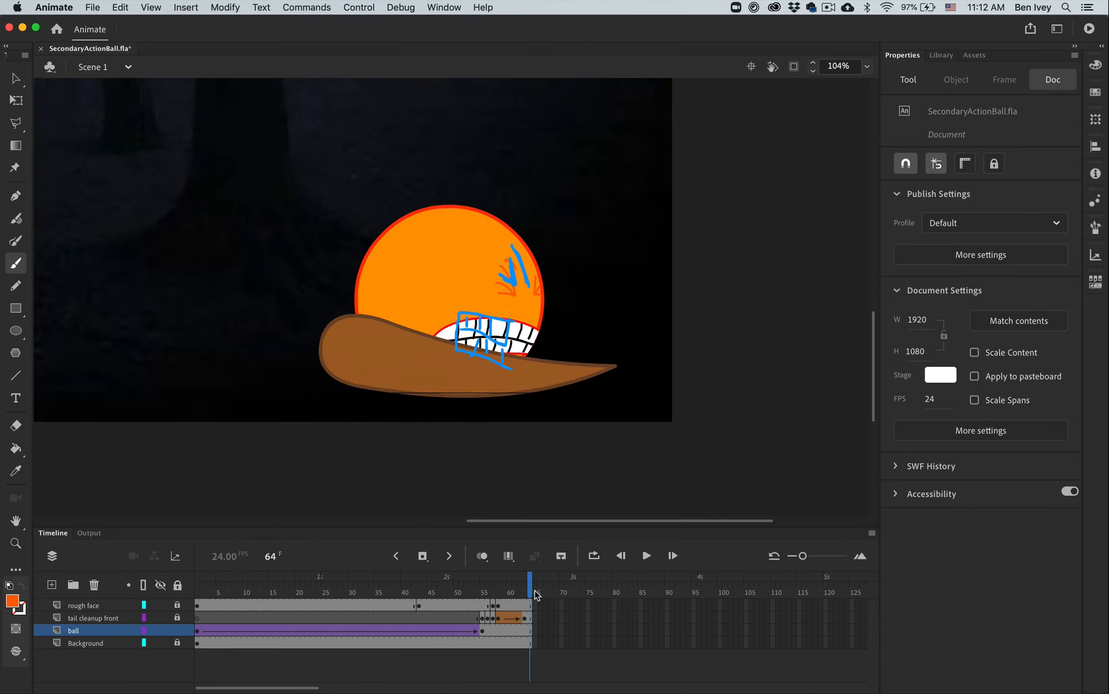
scroll(378, 260, "up", 5)
scroll(380, 264, "left", 6)
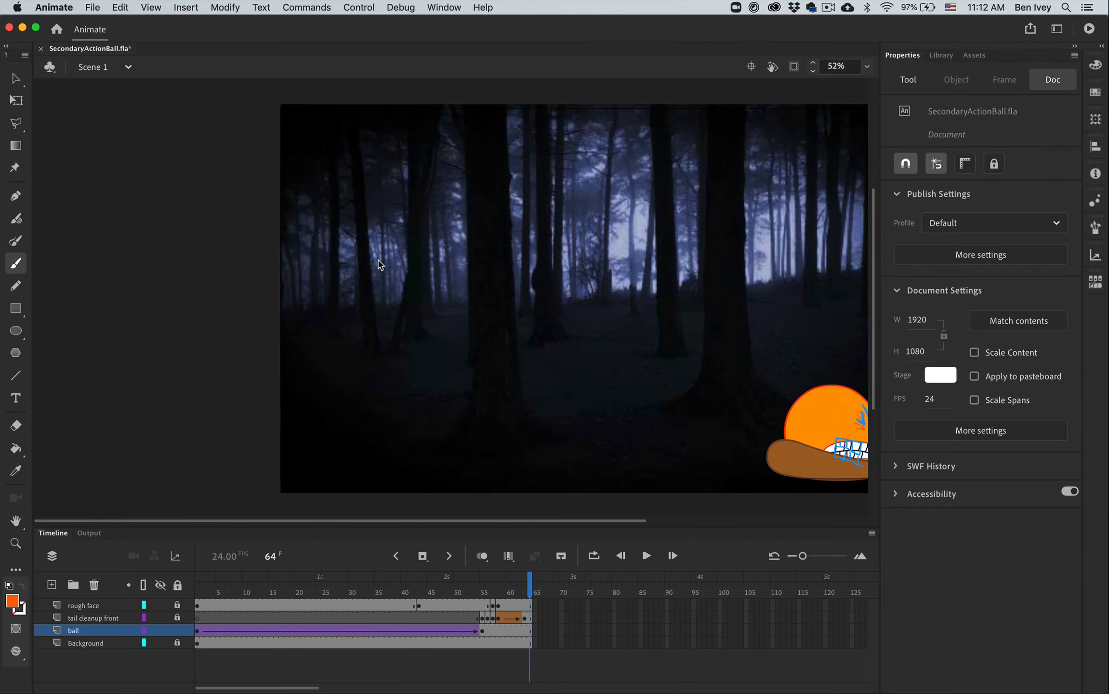
scroll(380, 264, "right", 3)
scroll(380, 264, "up", 1)
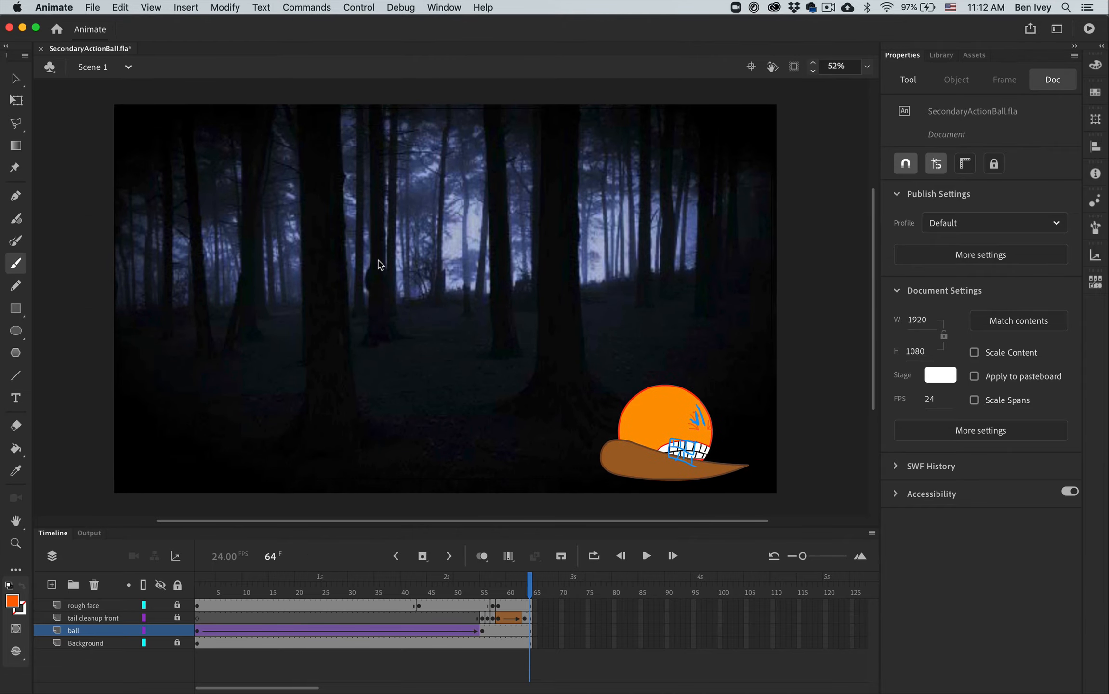
key("Return")
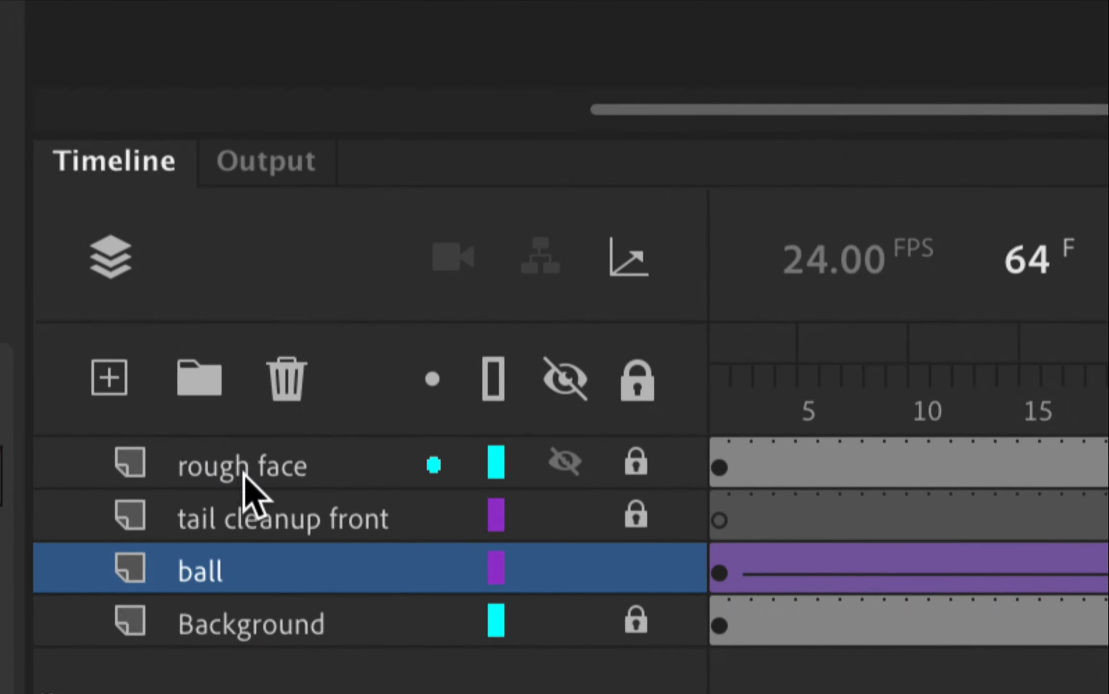
Convert the rough face layer to a guide layer and test the movie, closing the preview after watching it
right_click(243, 475)
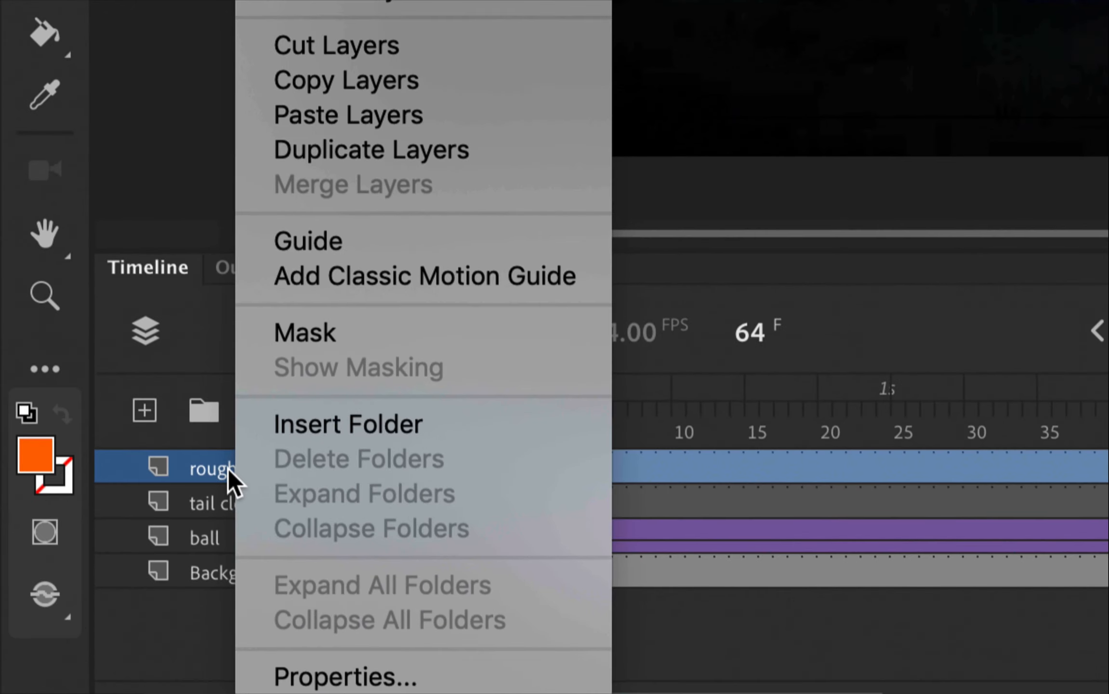
left_click(332, 254)
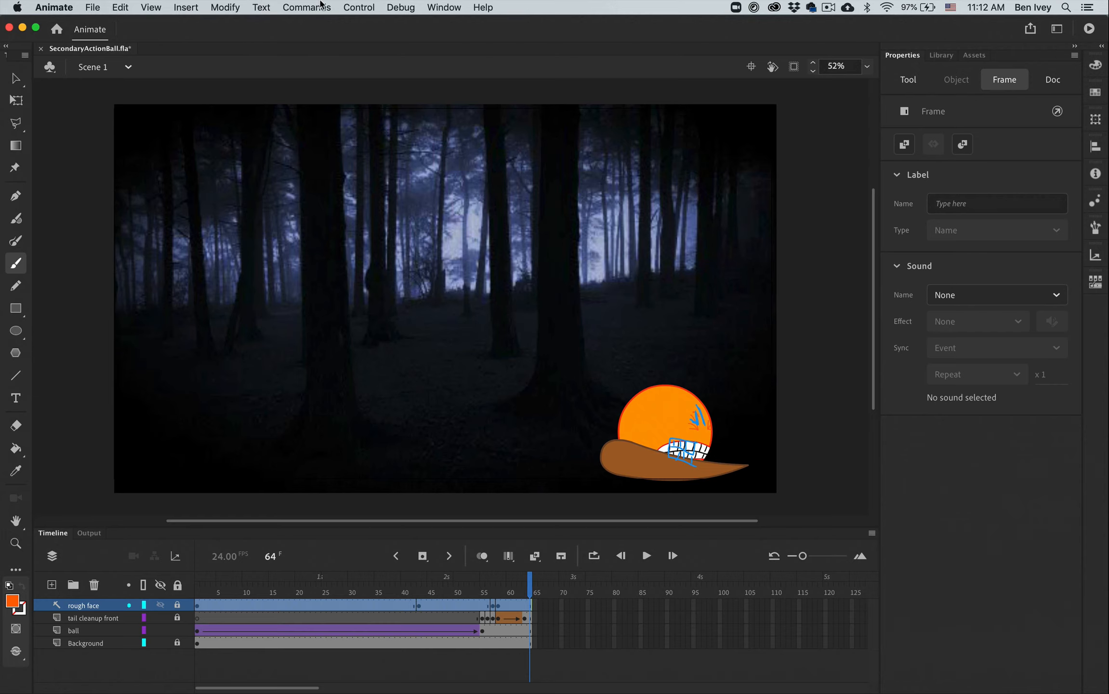
left_click(359, 8)
left_click(361, 126)
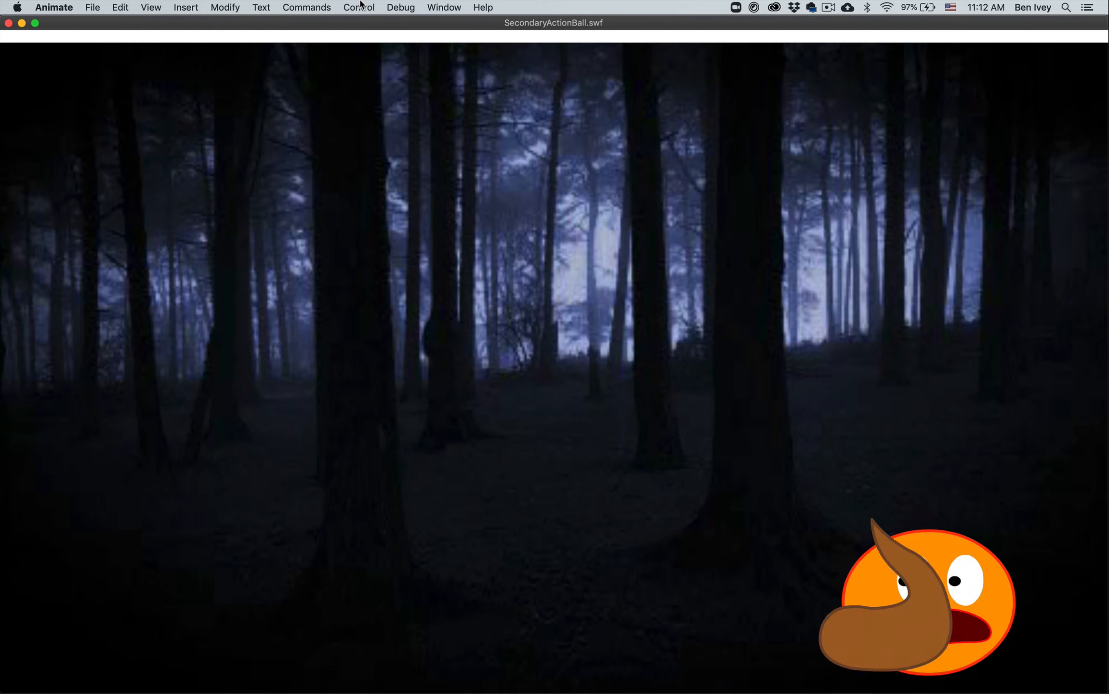
key("super+w")
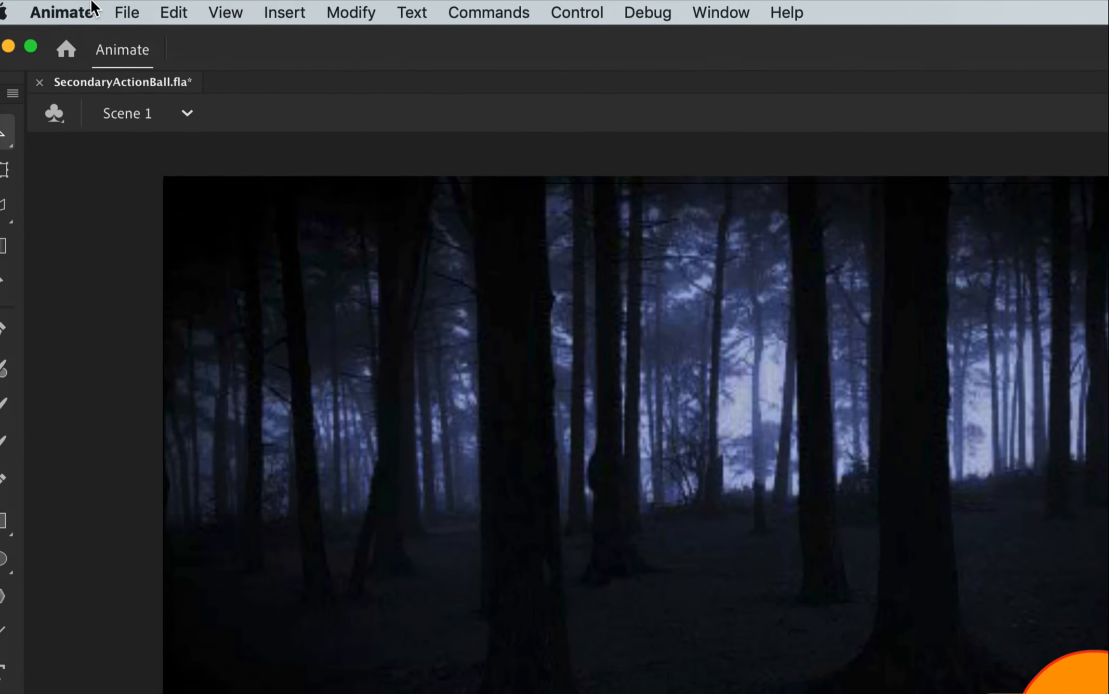
Save the document under a new name in the SecondaryAction folder, adding the author's surname and a hyphen before SecondaryActionBall.fla
left_click(127, 13)
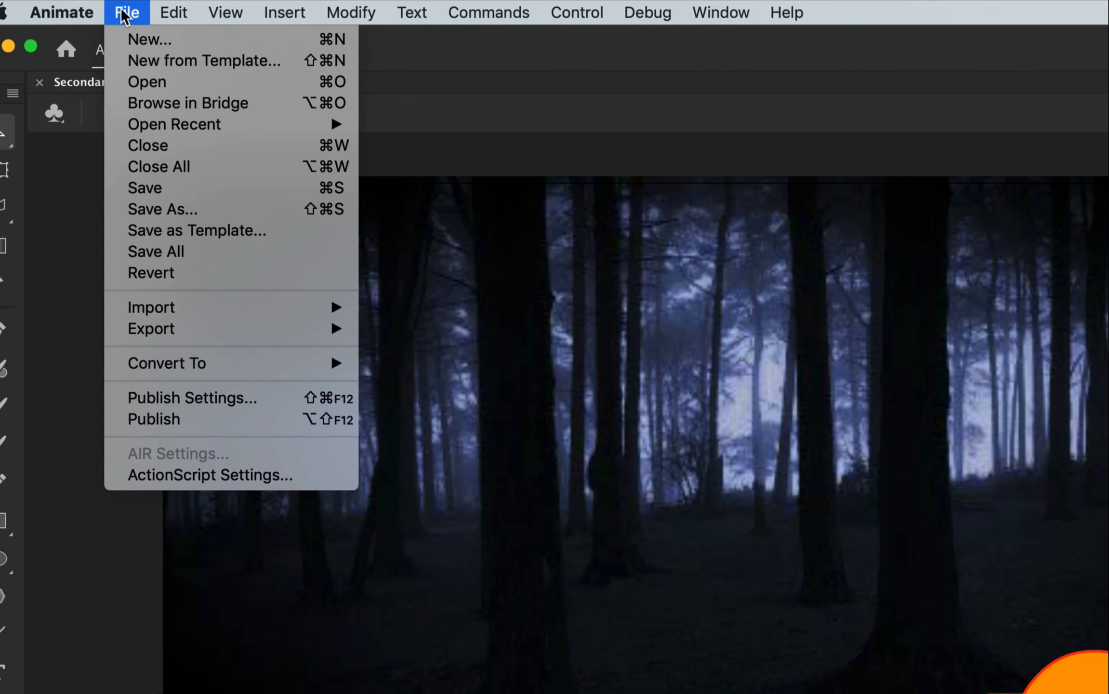
left_click(188, 208)
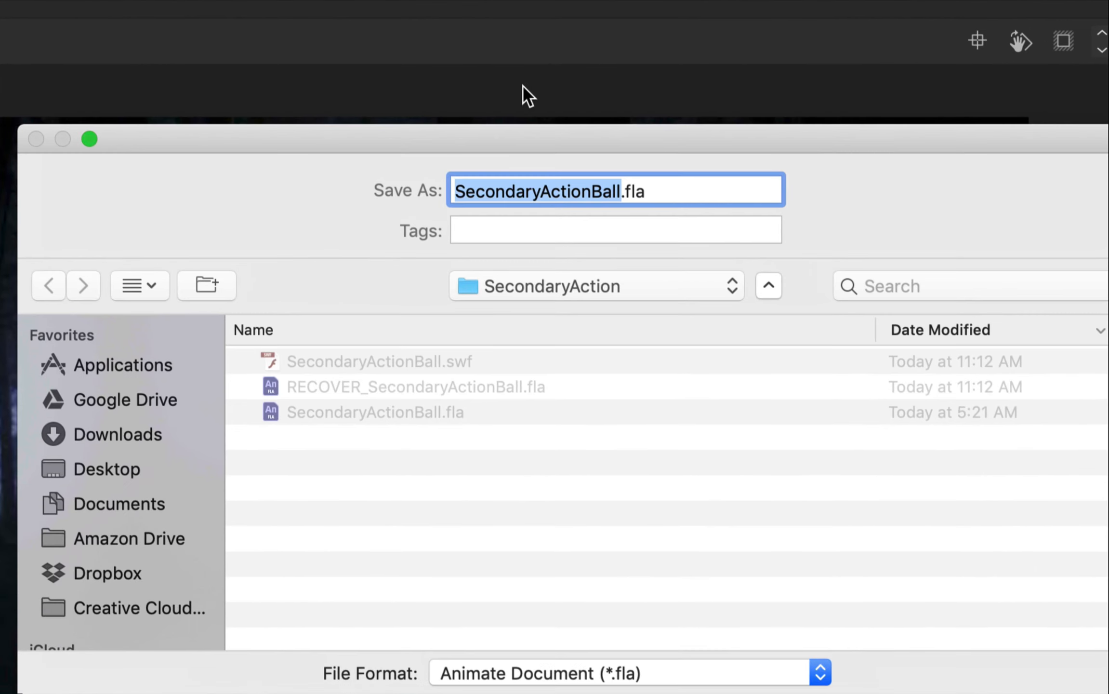
key("Left")
type("Iv")
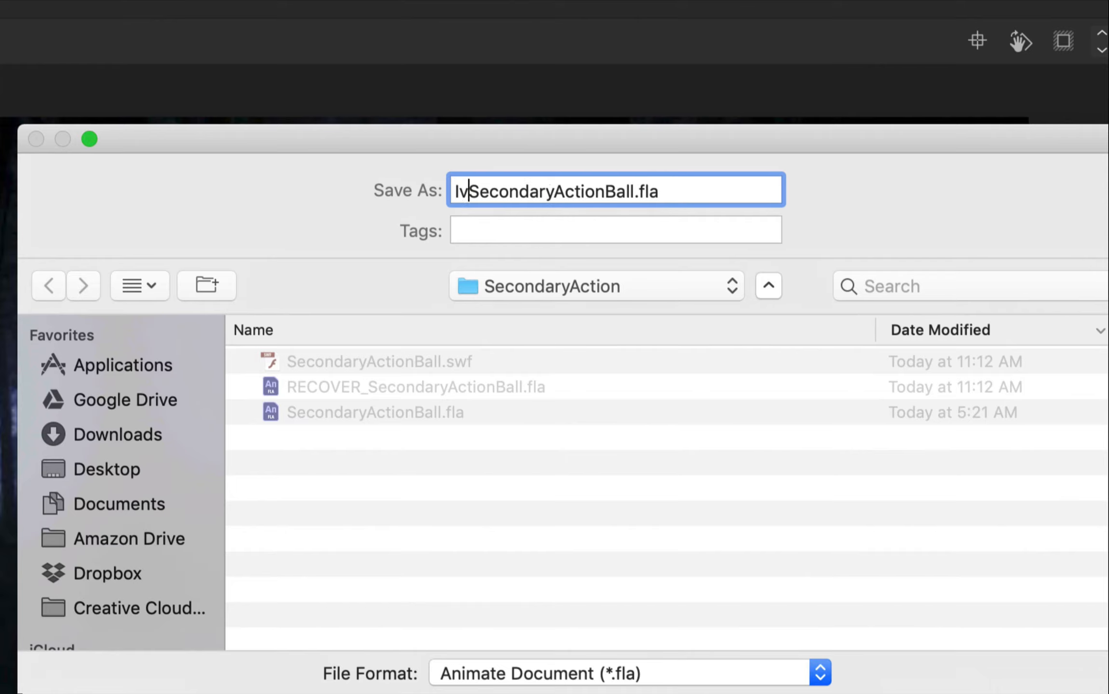
type("ey-")
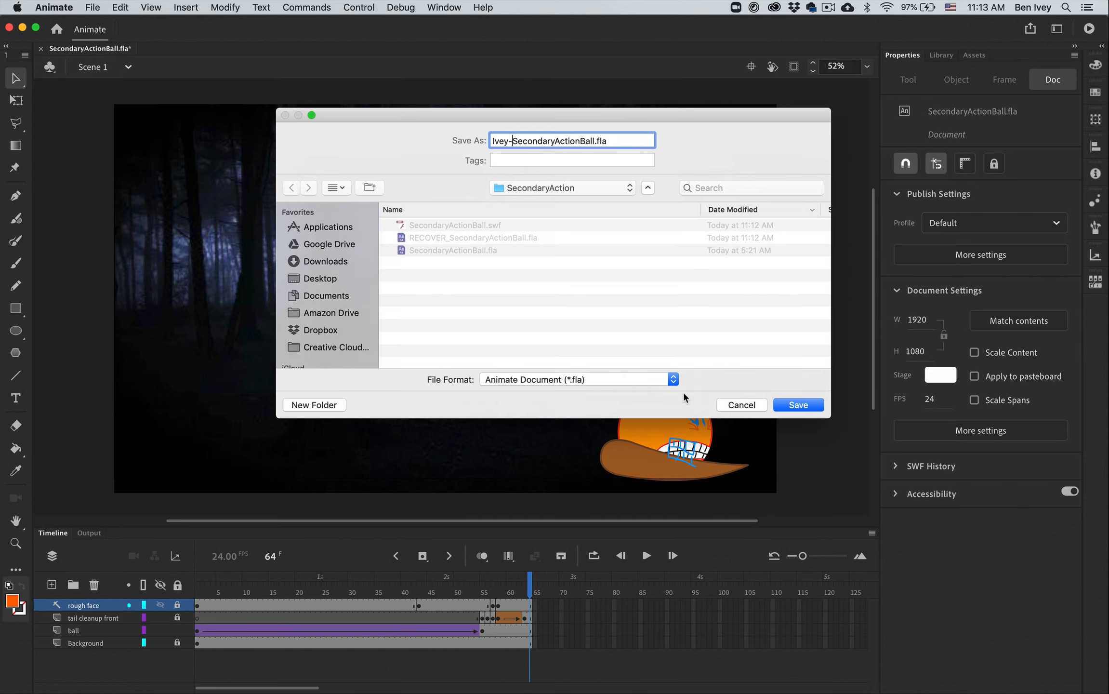
left_click(815, 407)
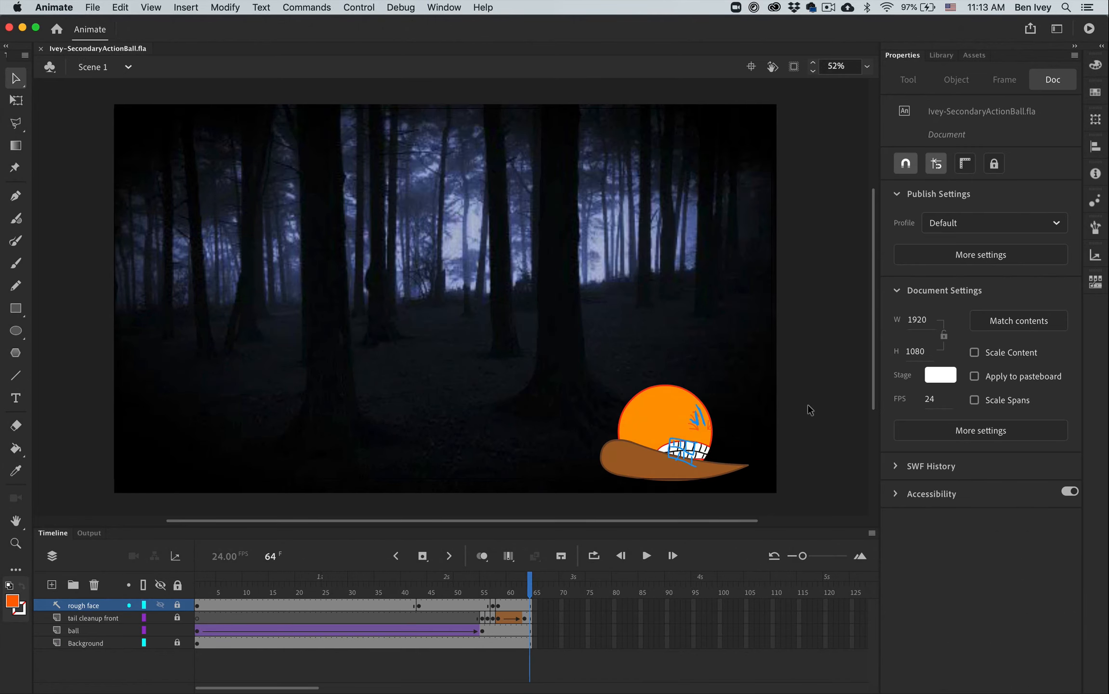